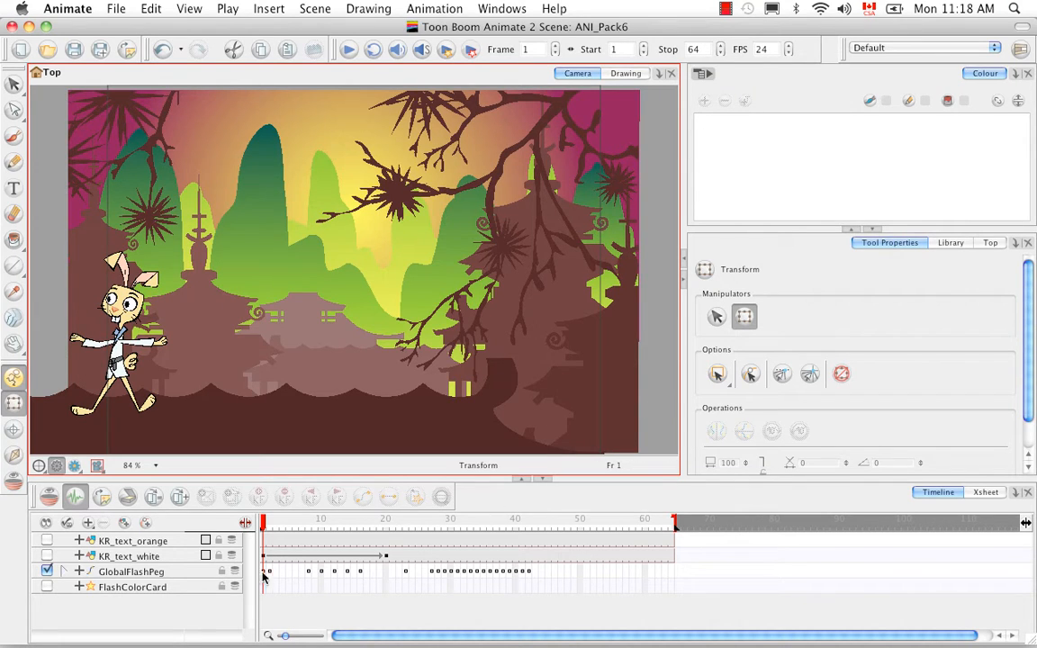
Add a Blending effect layer to the timeline.
click(89, 526)
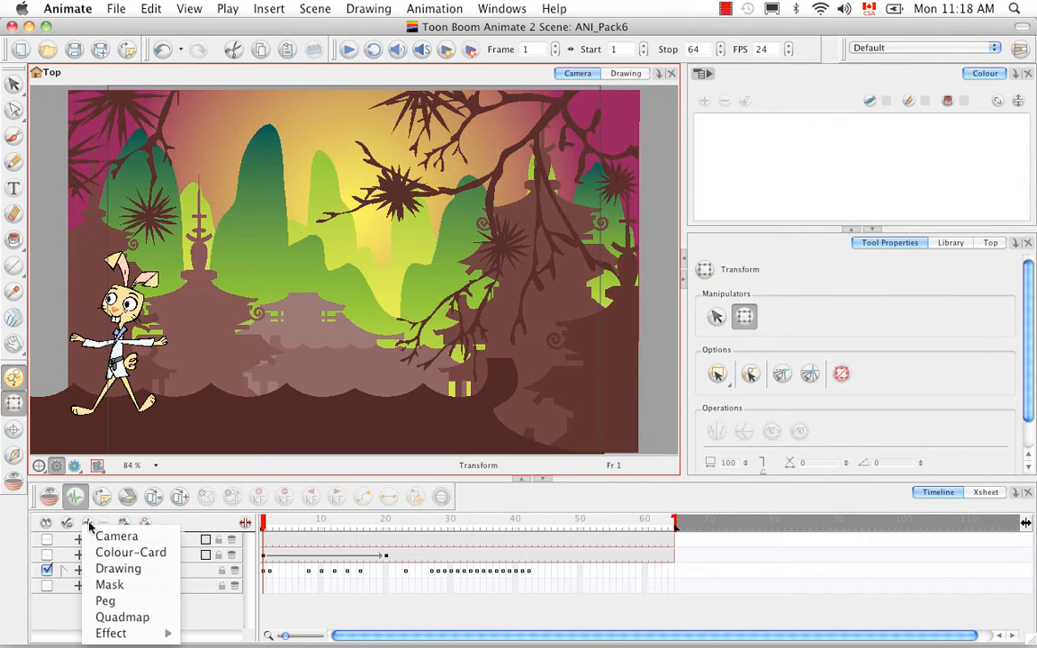
mouse_move(144, 636)
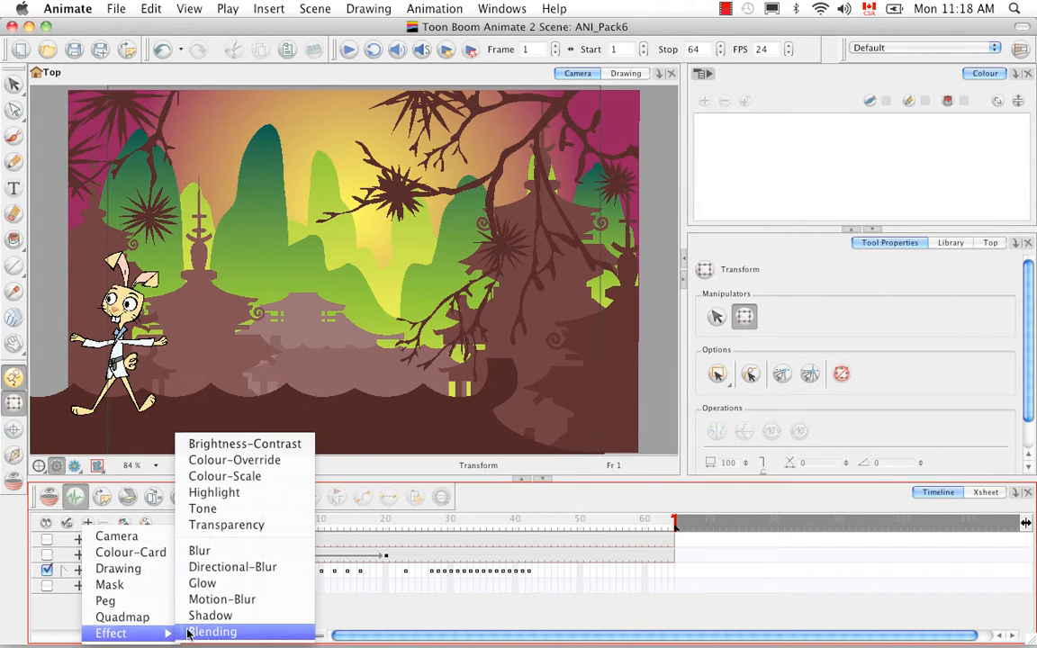
click(266, 634)
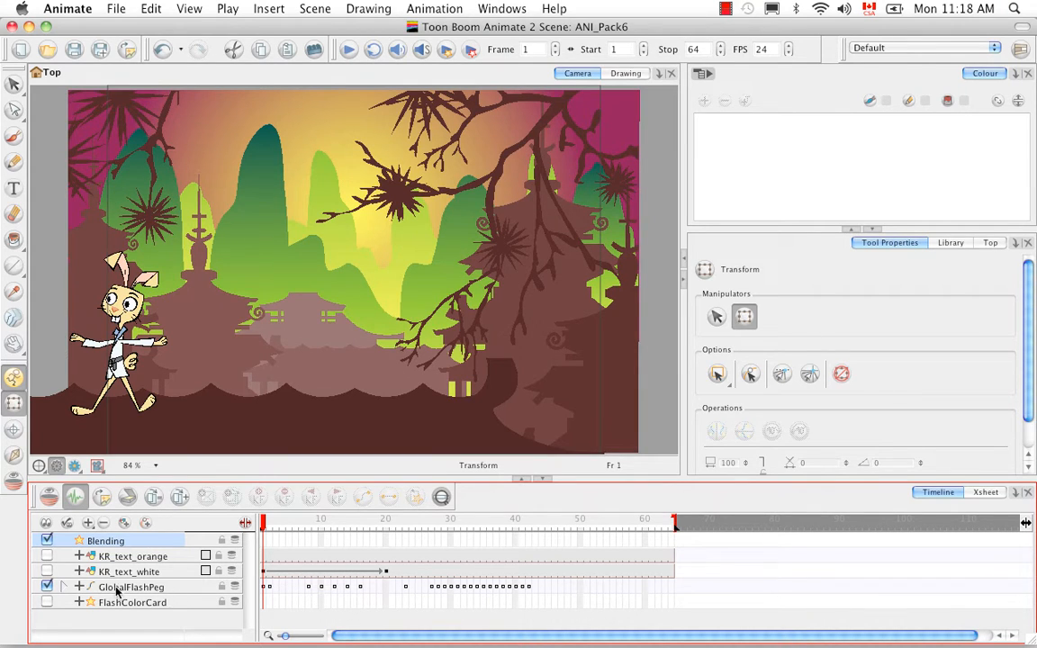
Enable the KR_text_white layer and attach it as a child of the Blending effect layer.
click(47, 571)
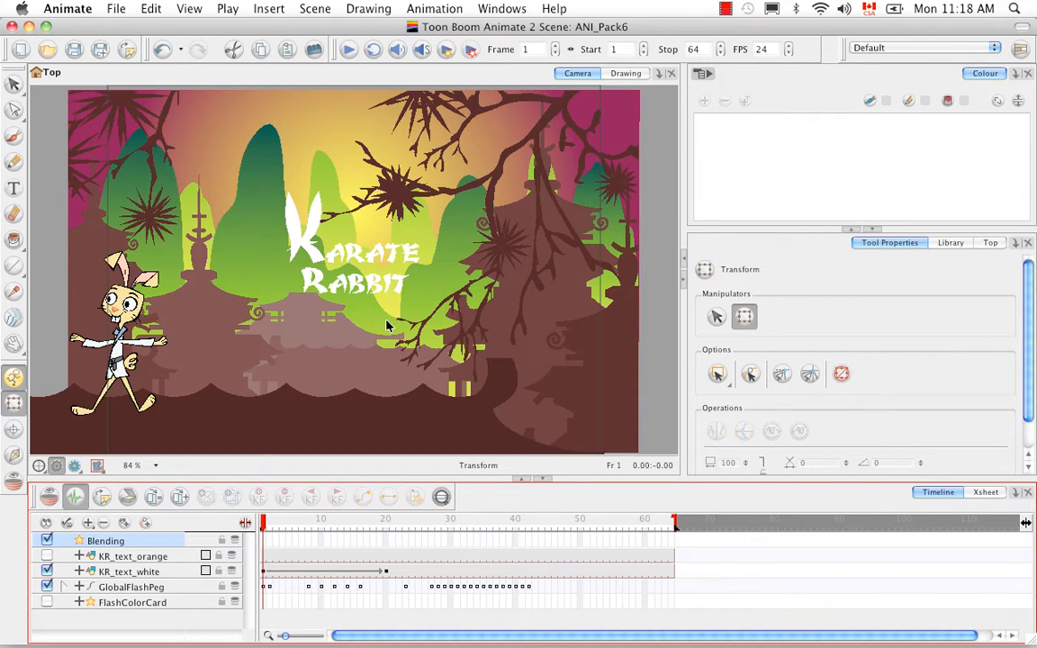
click(286, 527)
drag(286, 527, 256, 546)
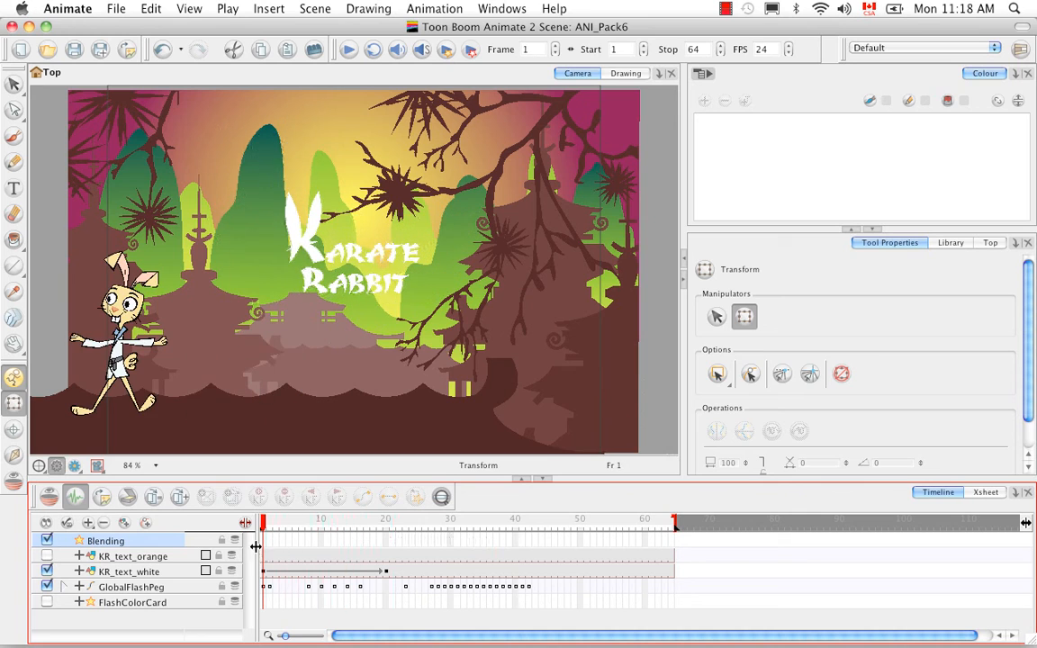
click(139, 573)
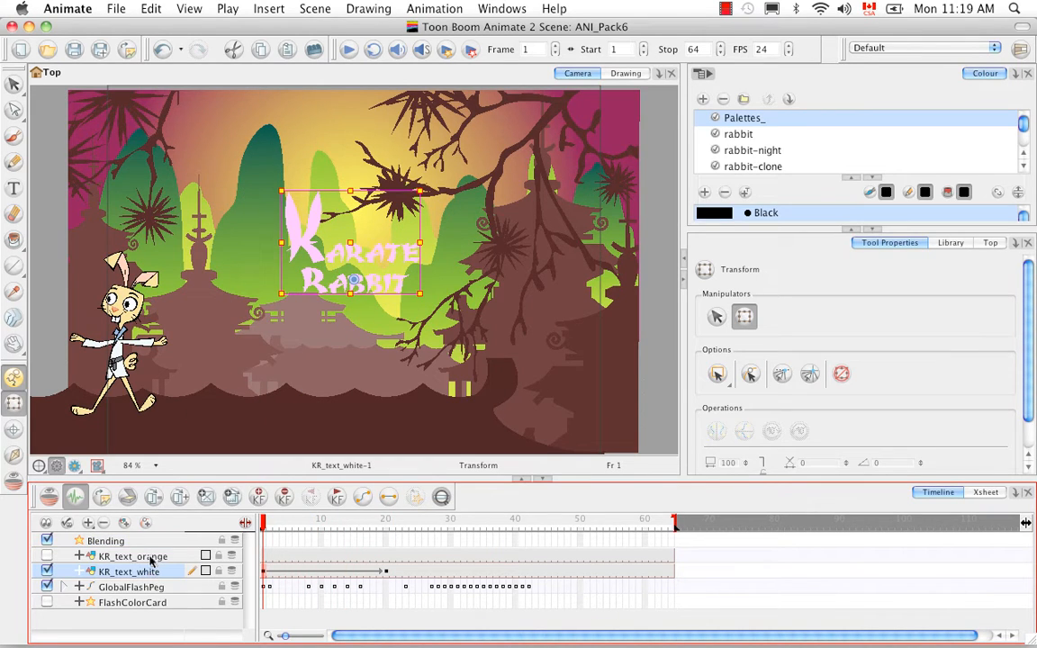
drag(151, 560, 150, 543)
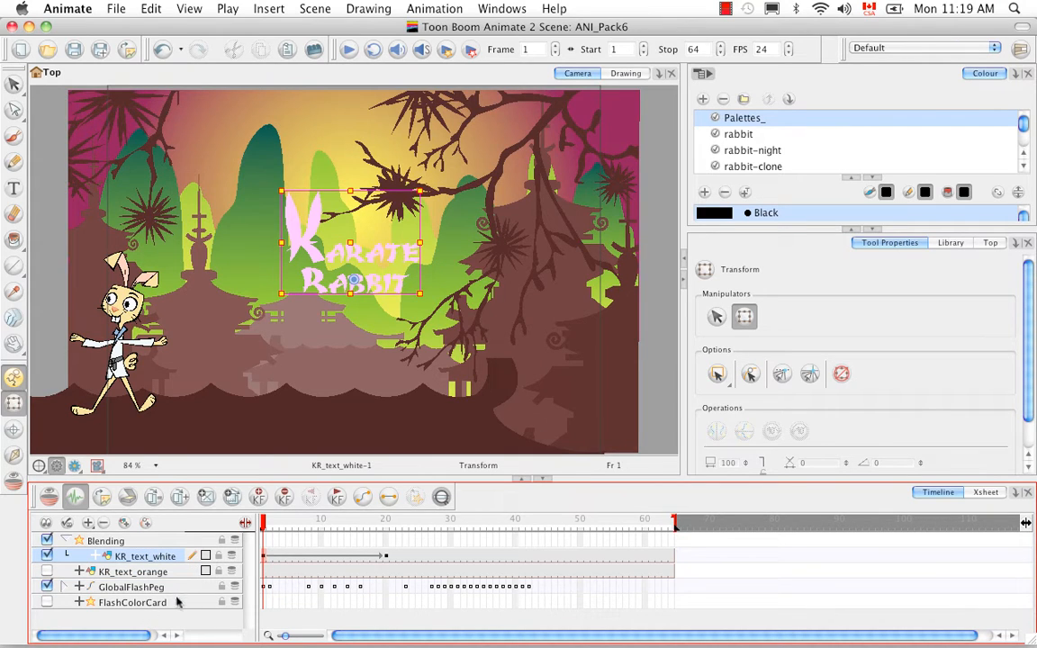
click(65, 540)
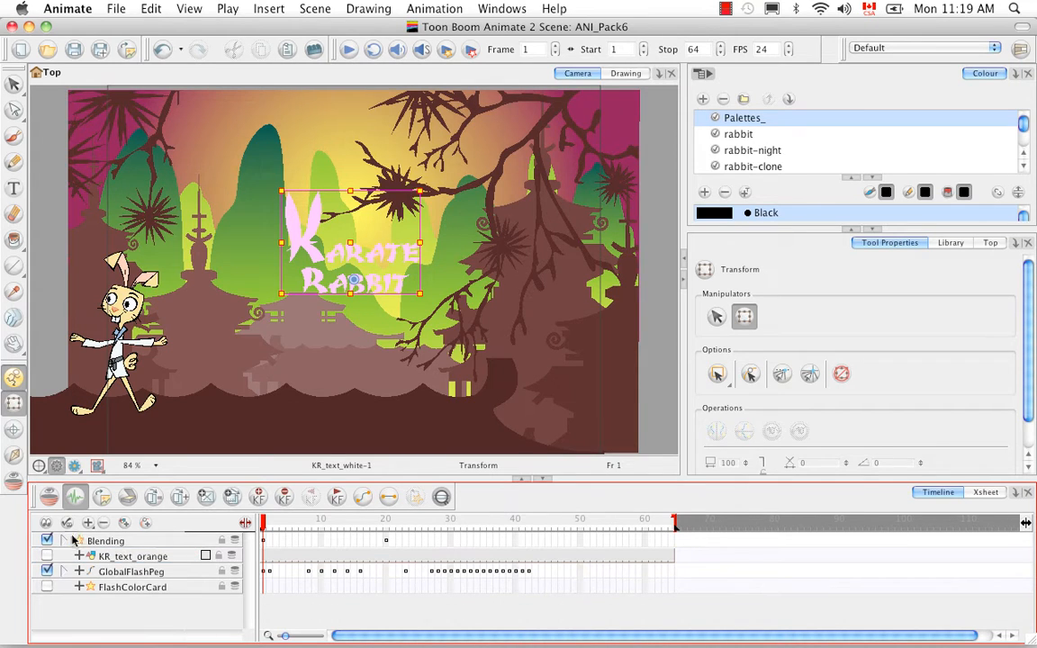
click(65, 540)
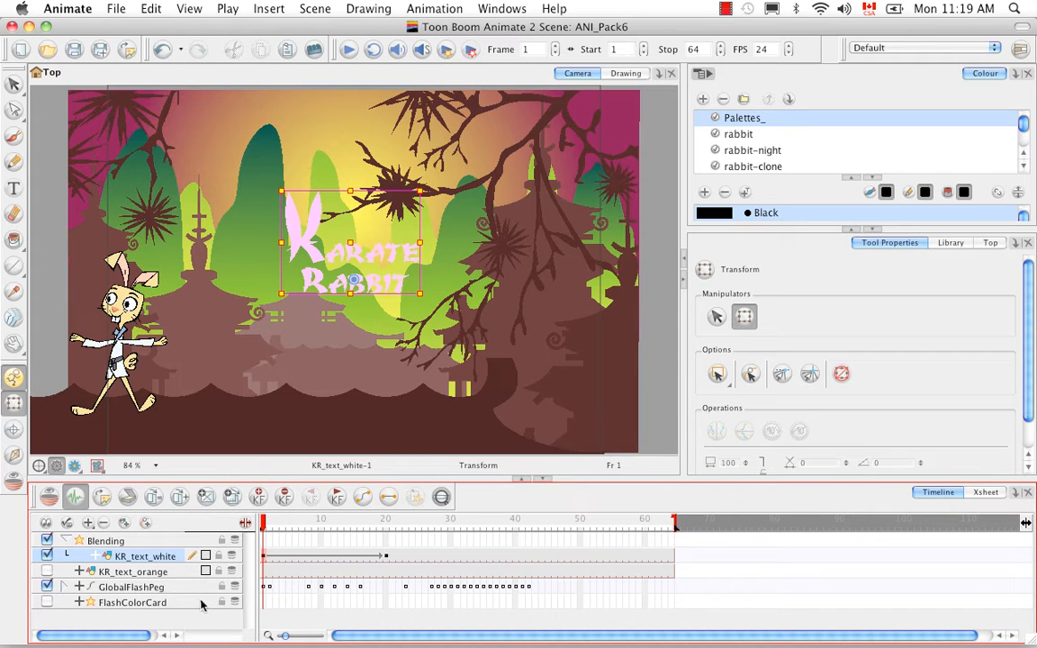
Open the Blending layer's properties and switch the Camera view to render preview, keeping the title artwork unobstructed.
click(126, 540)
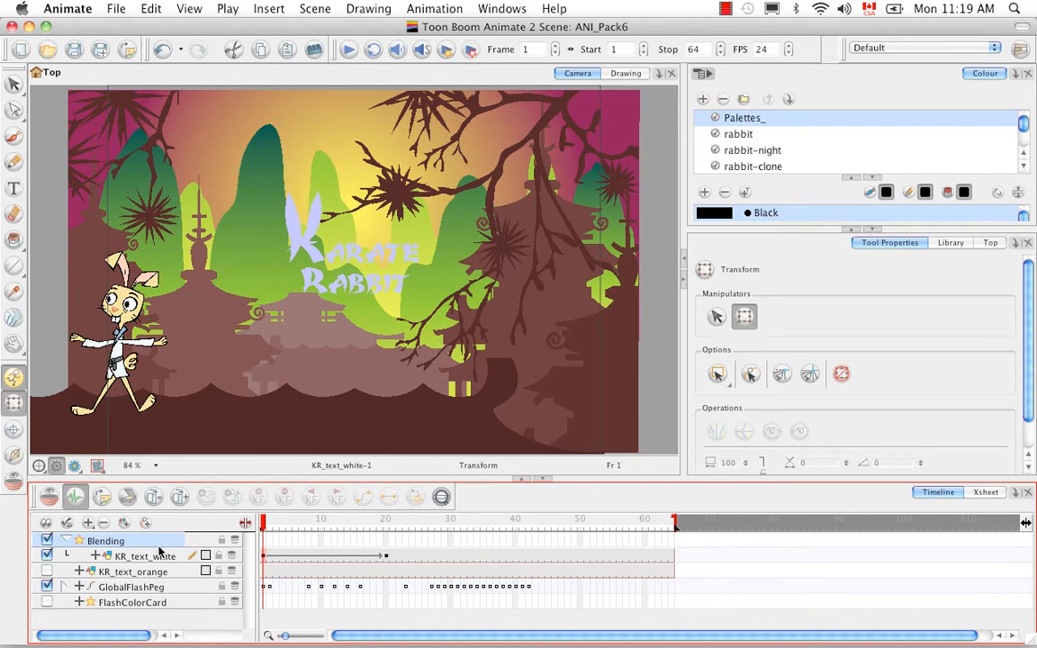
double_click(159, 542)
drag(409, 193, 538, 244)
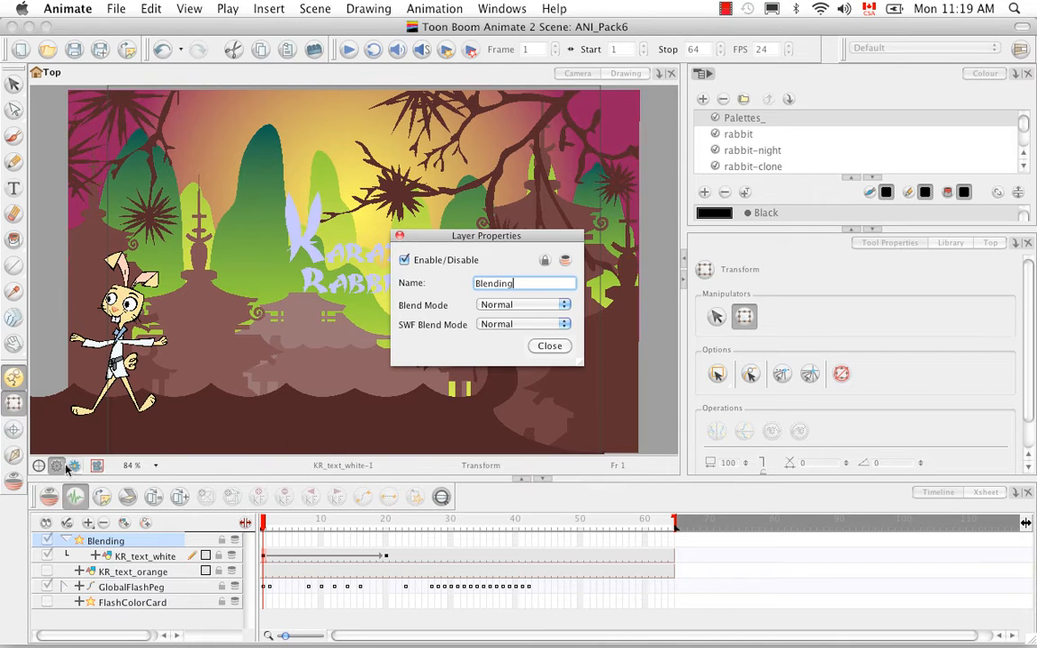
drag(74, 467, 97, 491)
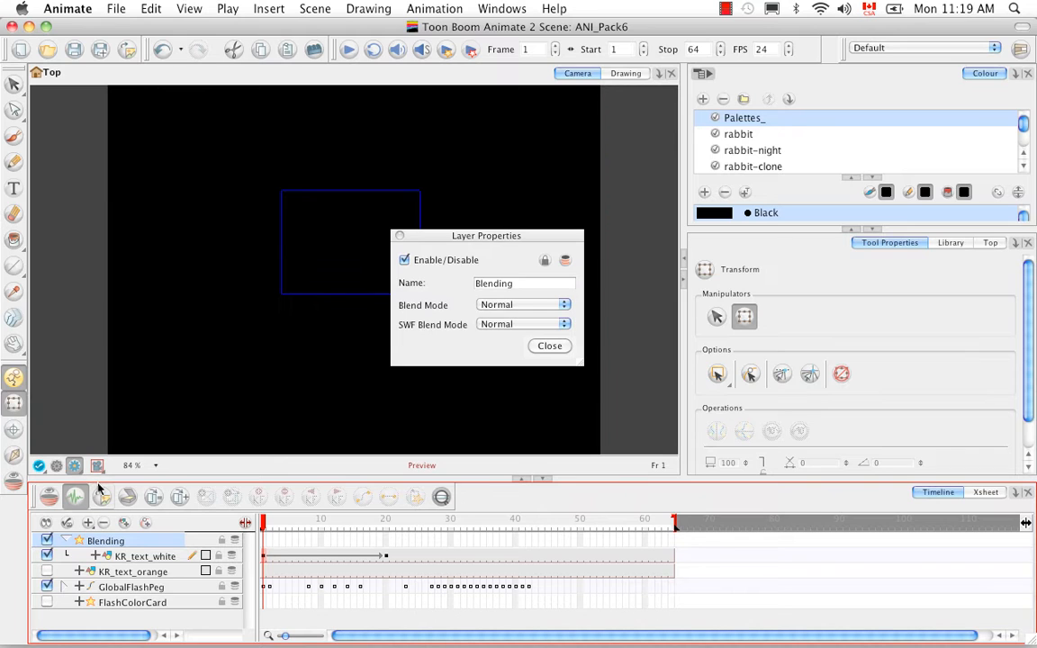
drag(563, 240, 668, 232)
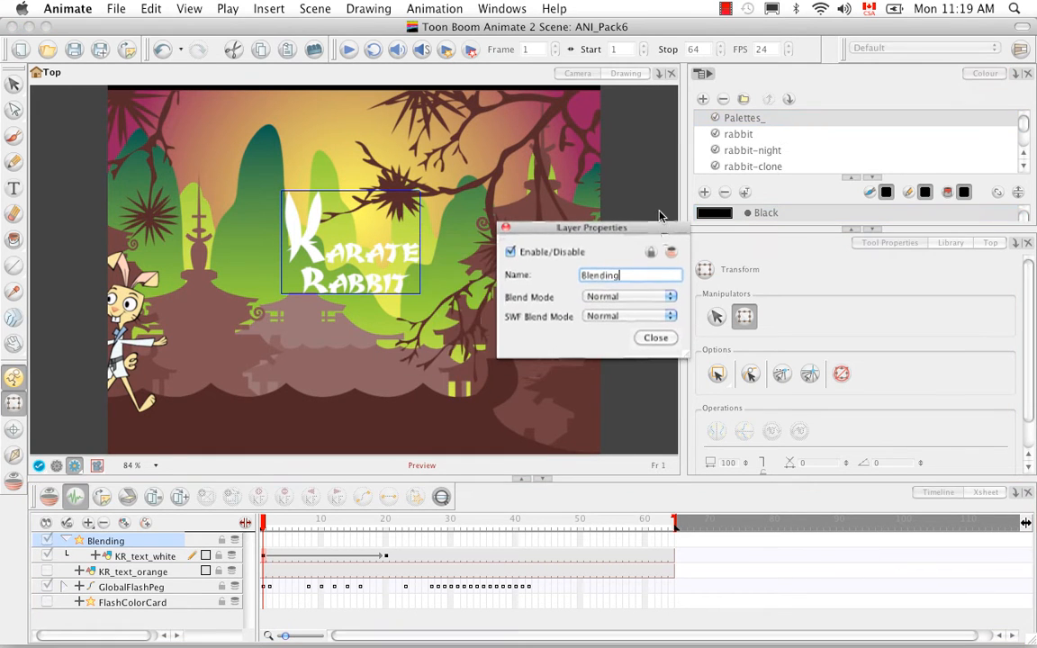
Try the Multiply blend mode on the Blending layer and settle on Difference.
click(671, 300)
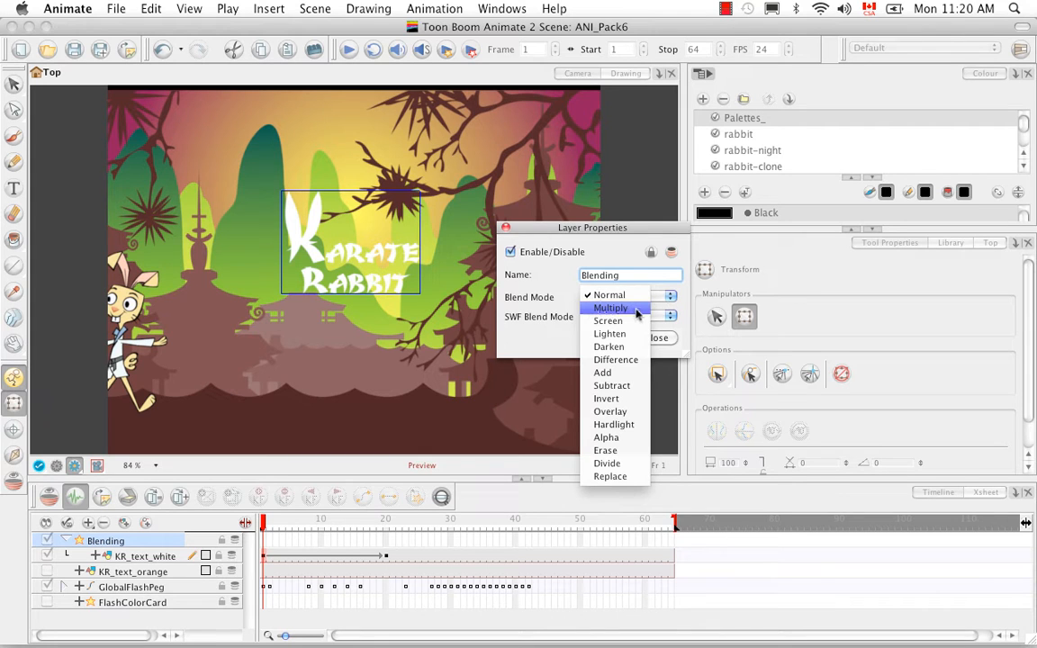
click(664, 307)
click(671, 296)
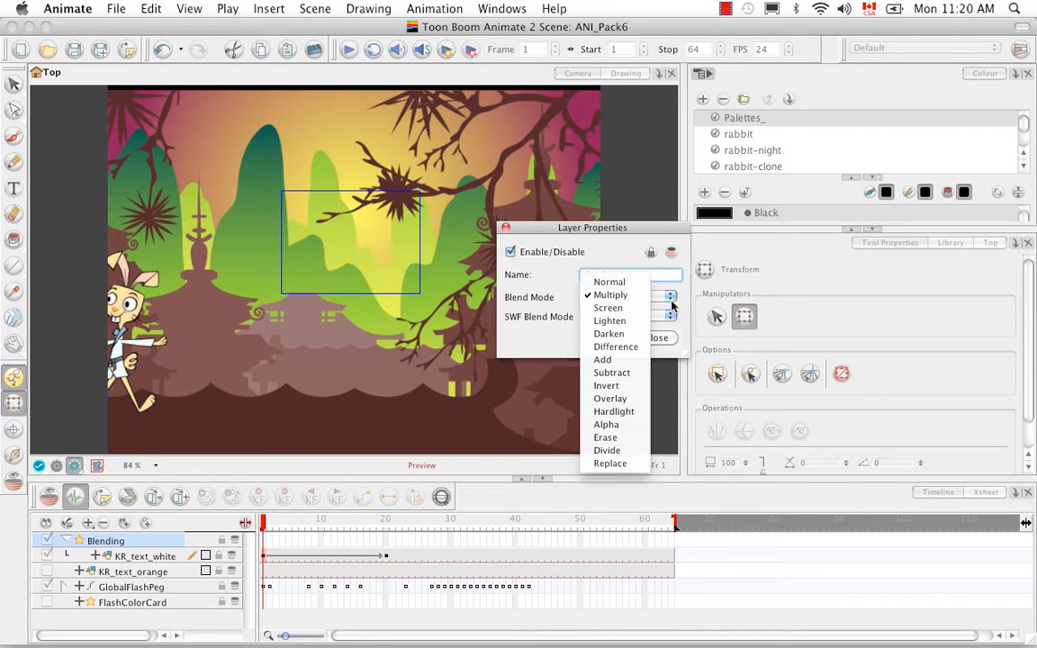
click(615, 346)
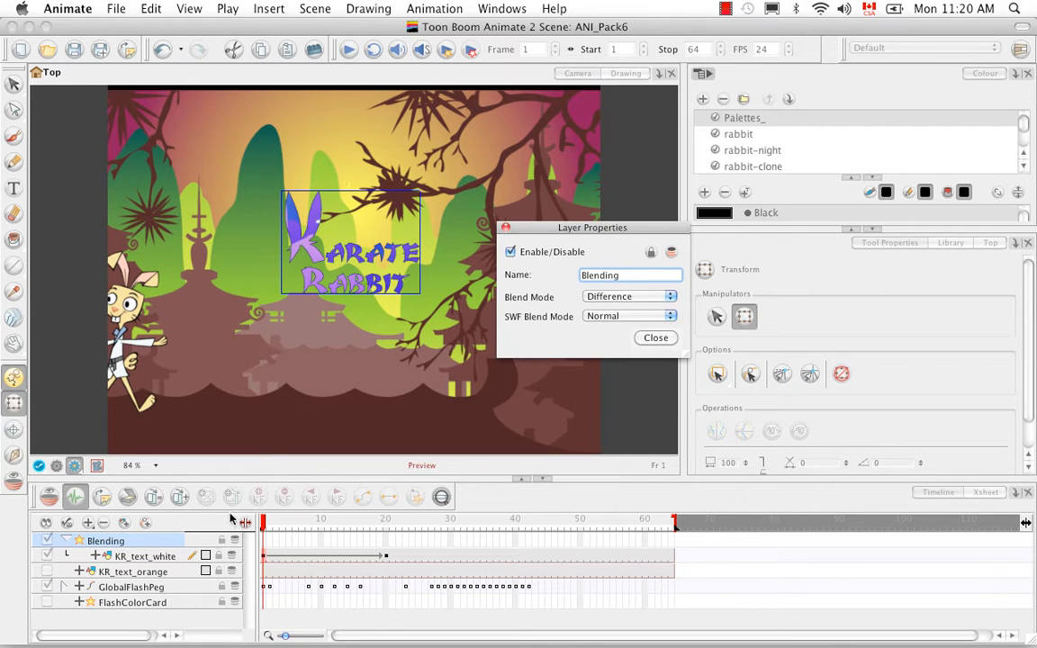
Check the layers under GlobalFlashPeg, close the Blending properties and scrub to frame 21 to preview the blended title.
click(64, 585)
mouse_move(248, 545)
mouse_down()
mouse_move(249, 591)
mouse_move(250, 538)
mouse_up()
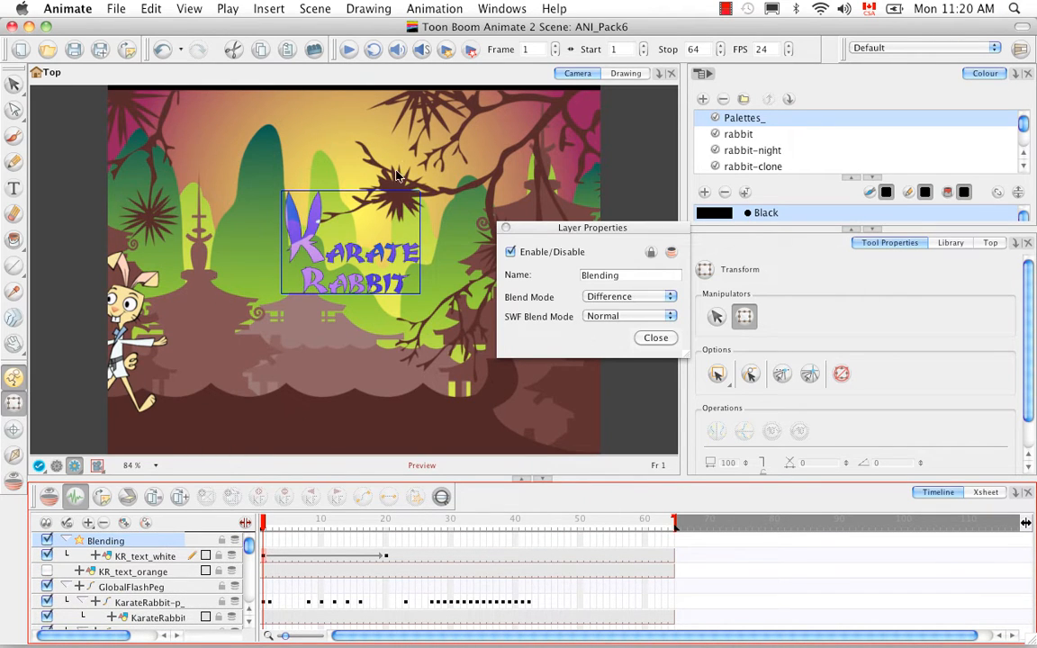
click(69, 586)
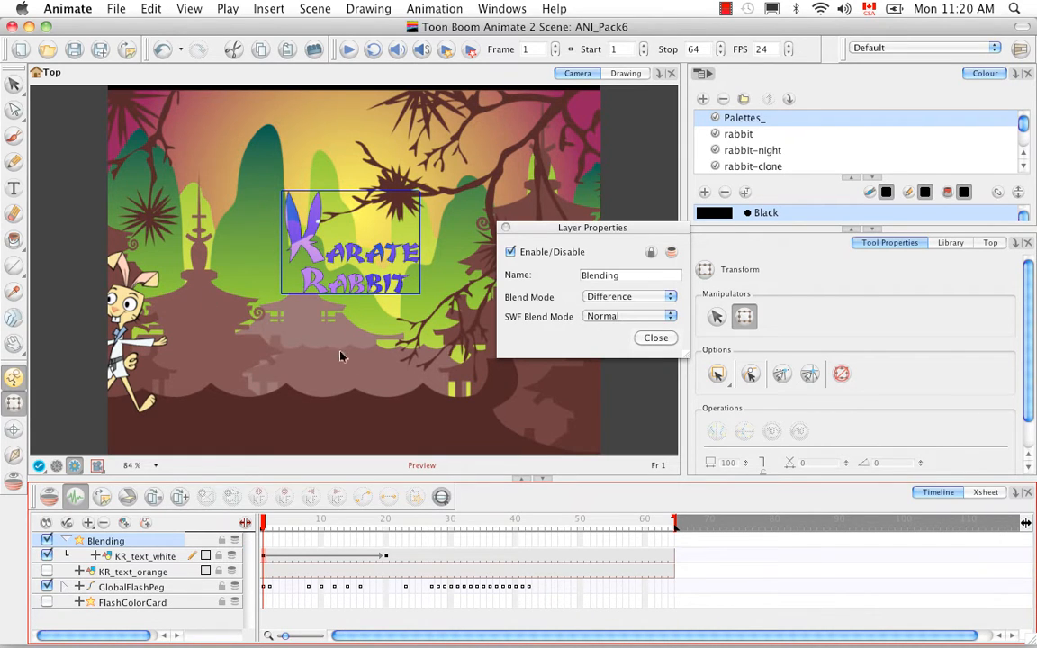
click(655, 337)
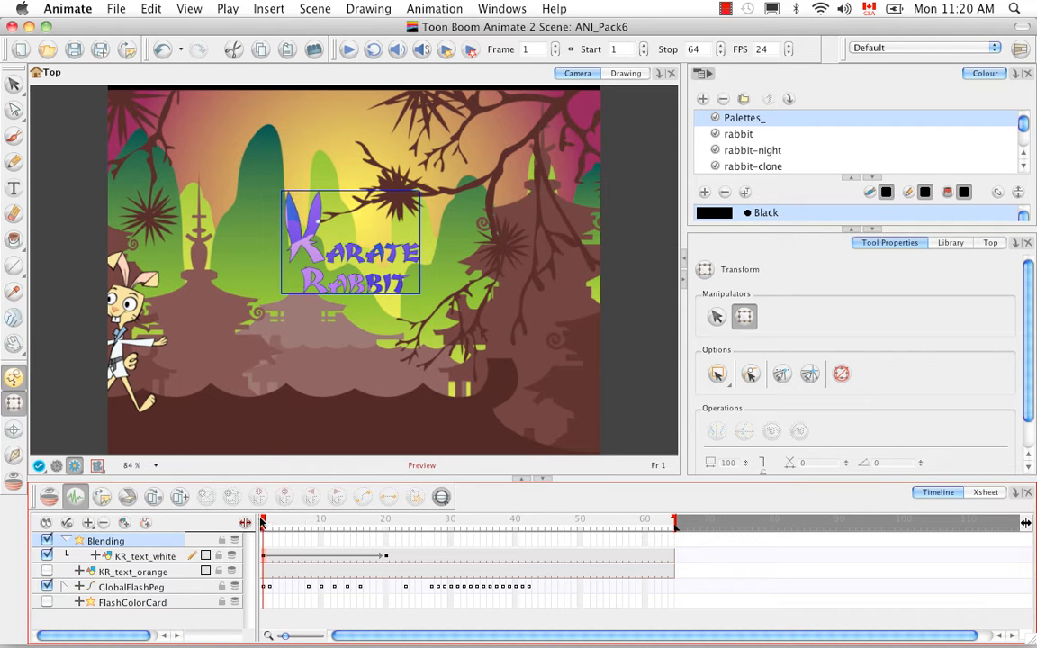
drag(263, 531, 376, 477)
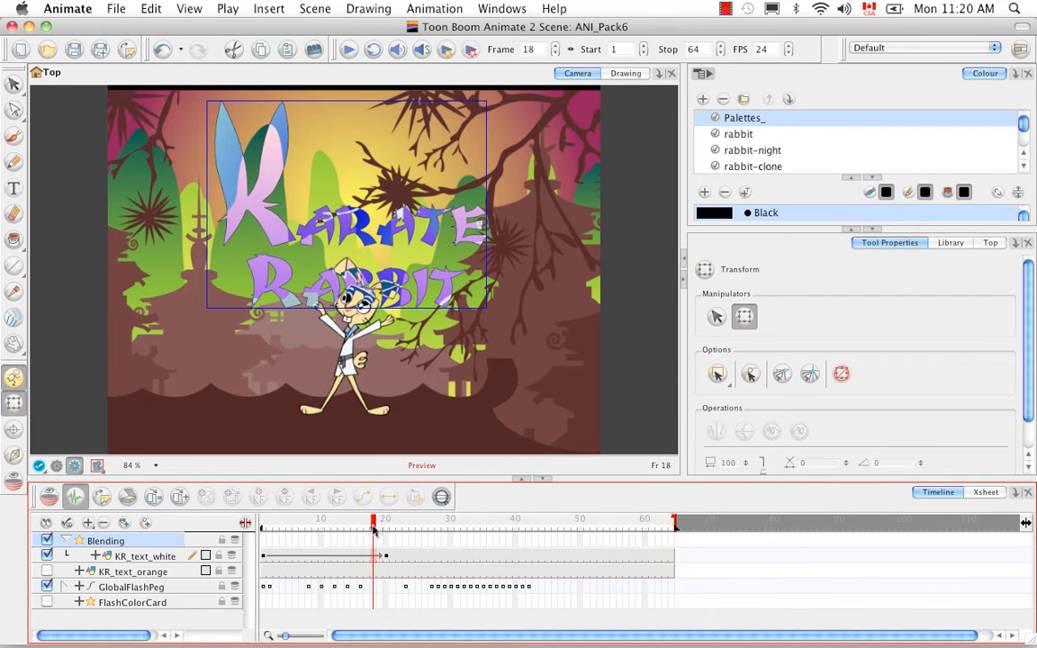
mouse_move(374, 531)
mouse_down()
mouse_move(350, 531)
mouse_move(392, 530)
mouse_up()
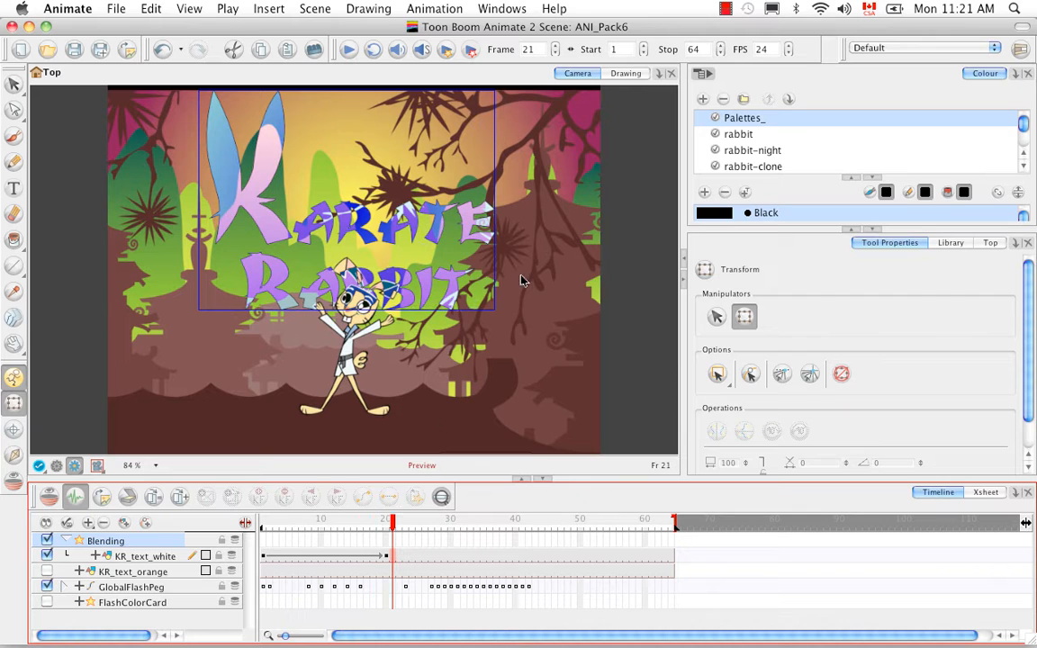
Render the whole scene again, including already rendered frames, play back the result and close the player.
click(447, 51)
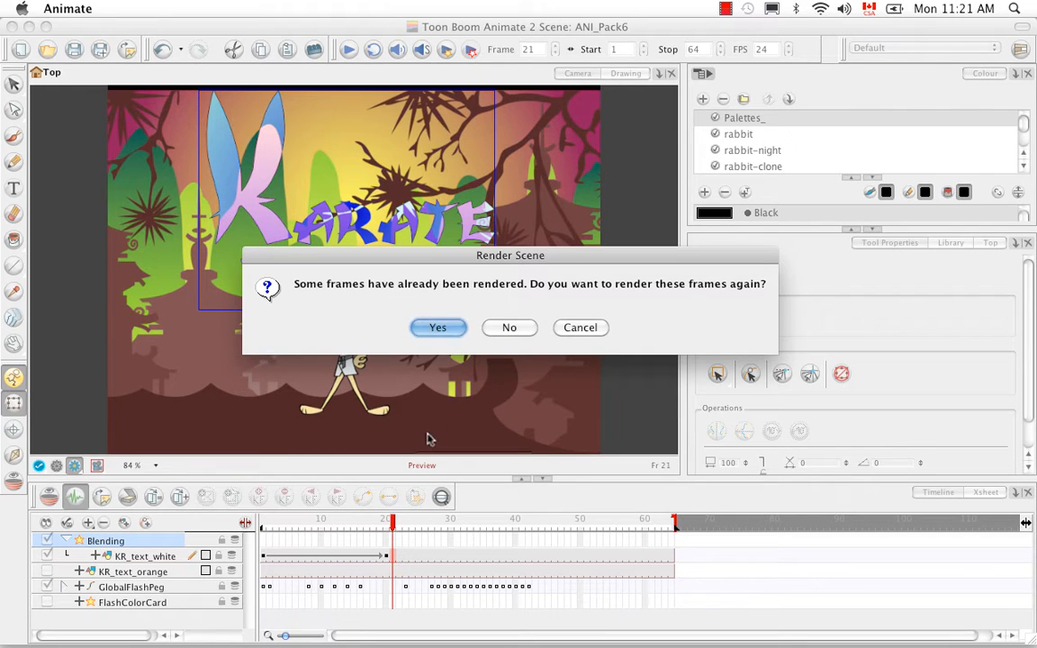
click(440, 332)
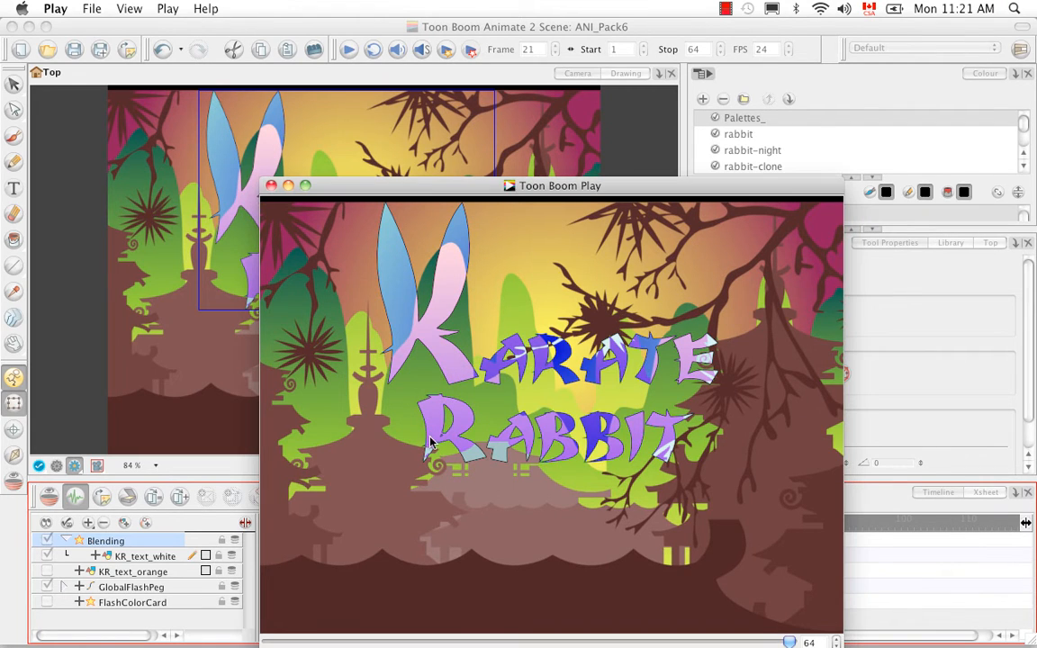
drag(644, 192, 570, 75)
click(268, 546)
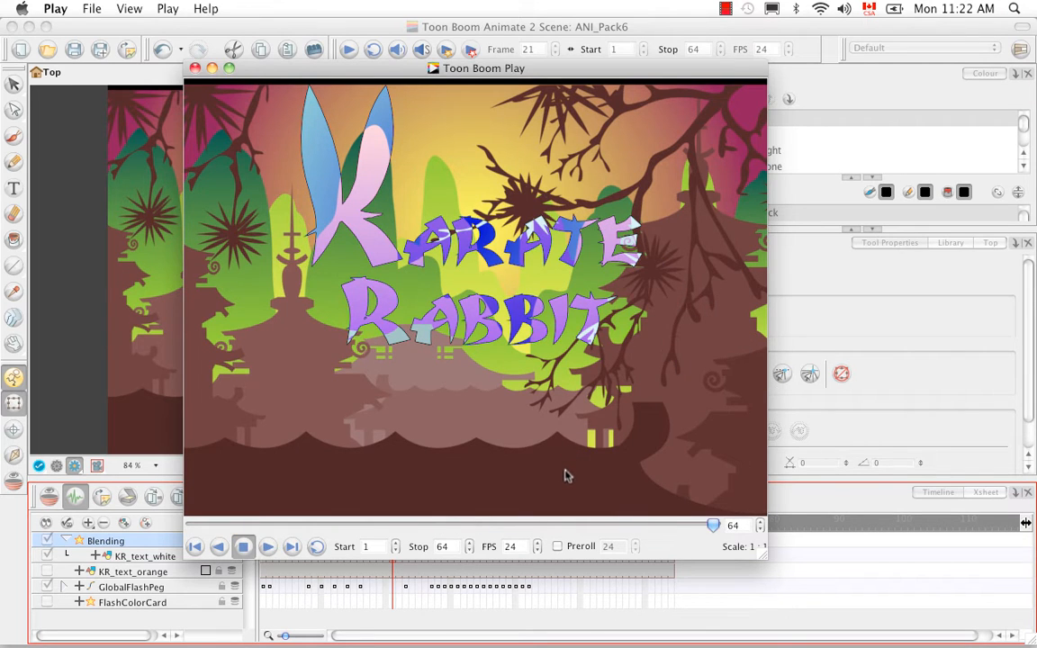
click(195, 70)
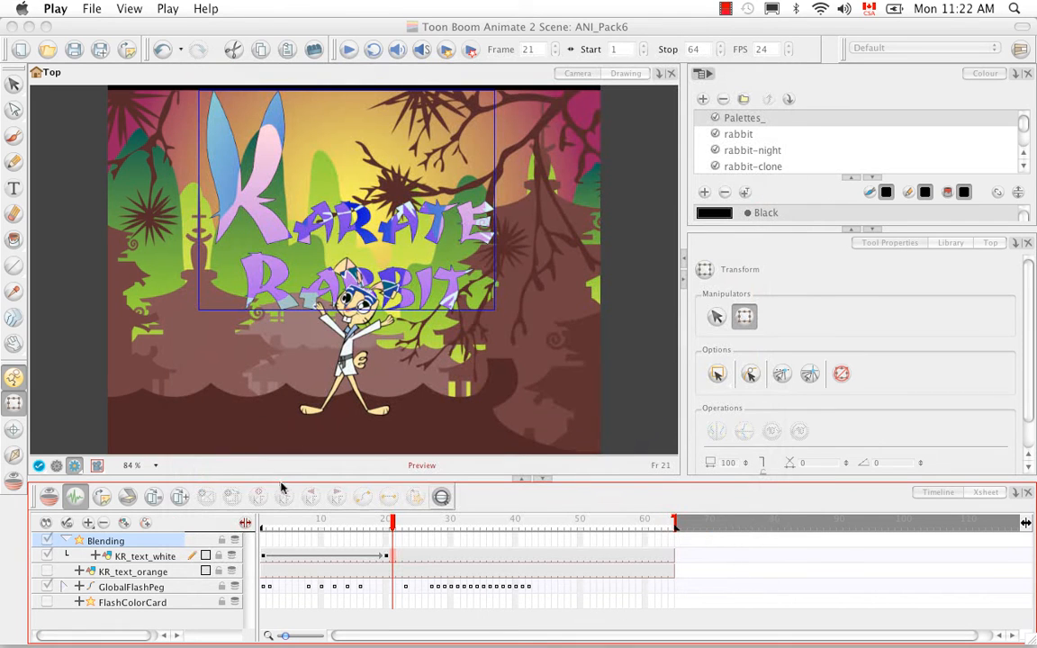
click(280, 509)
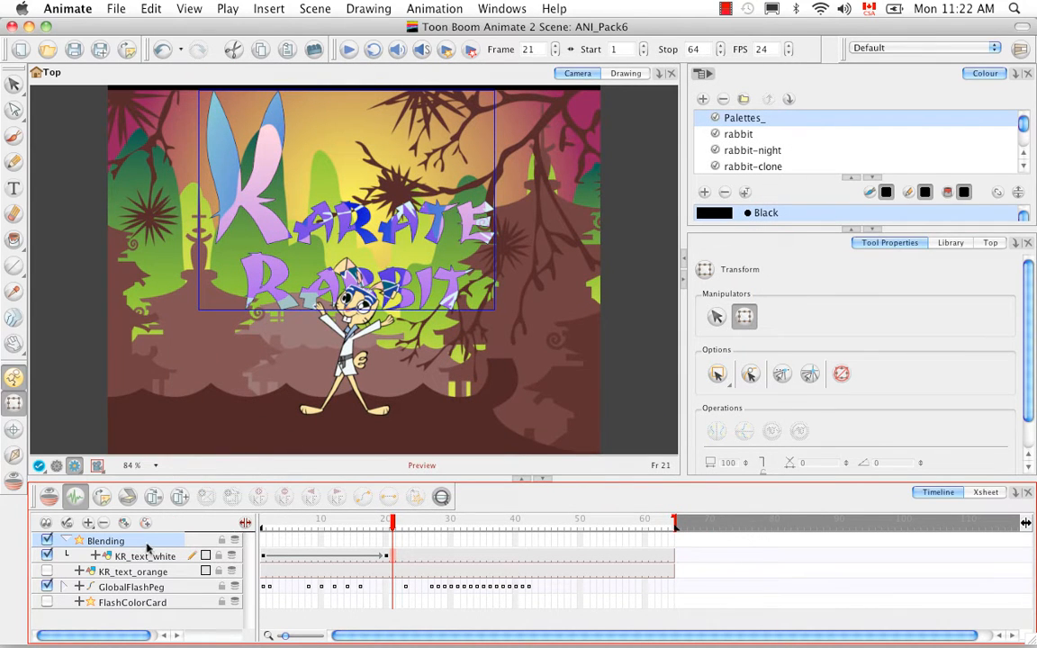
Reset the Blending layer's Blend Mode to Normal and set its SWF Blend Mode to Difference.
double_click(147, 546)
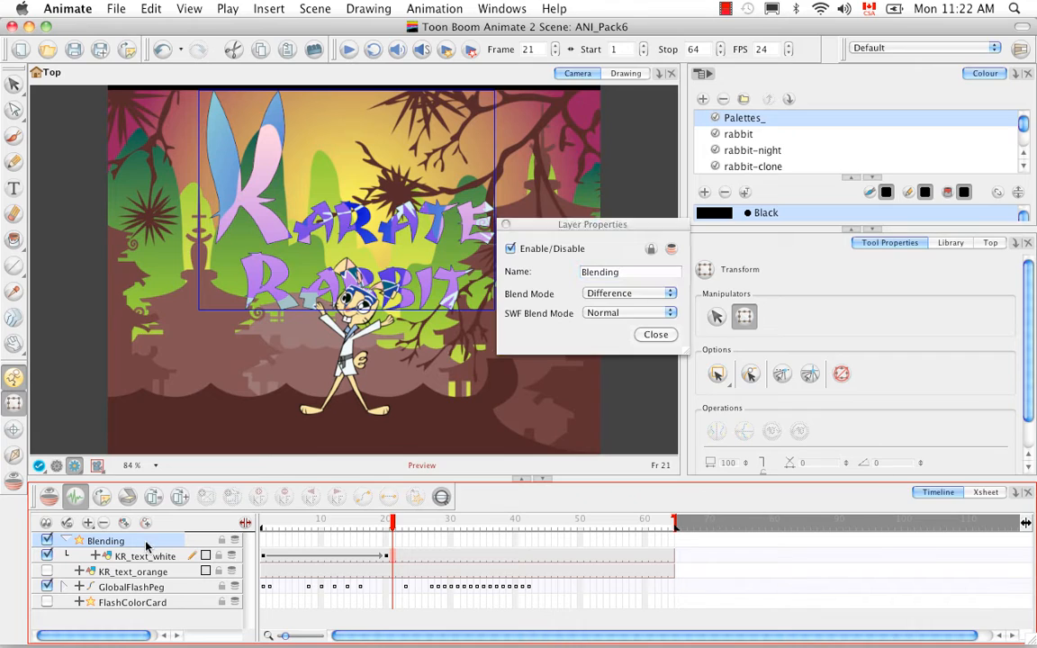
click(665, 292)
click(608, 227)
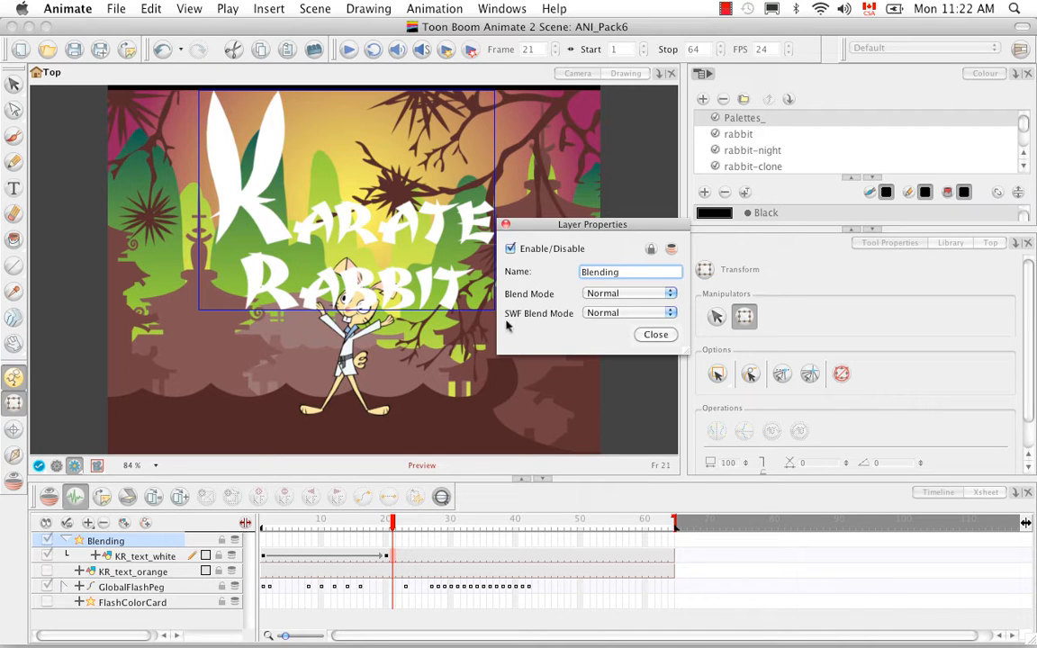
click(670, 313)
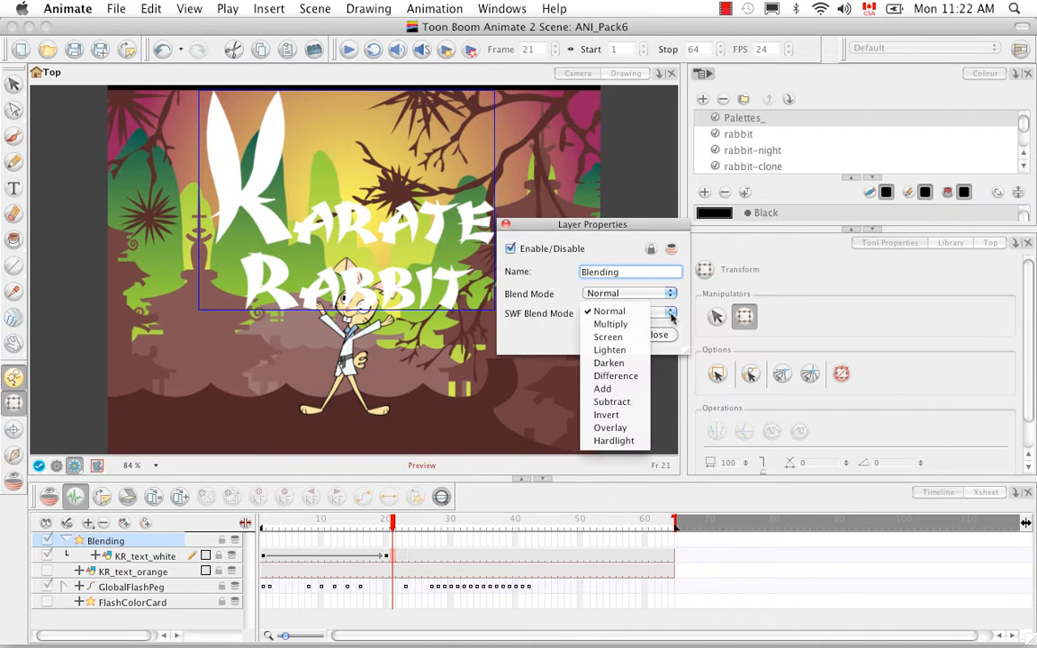
click(629, 377)
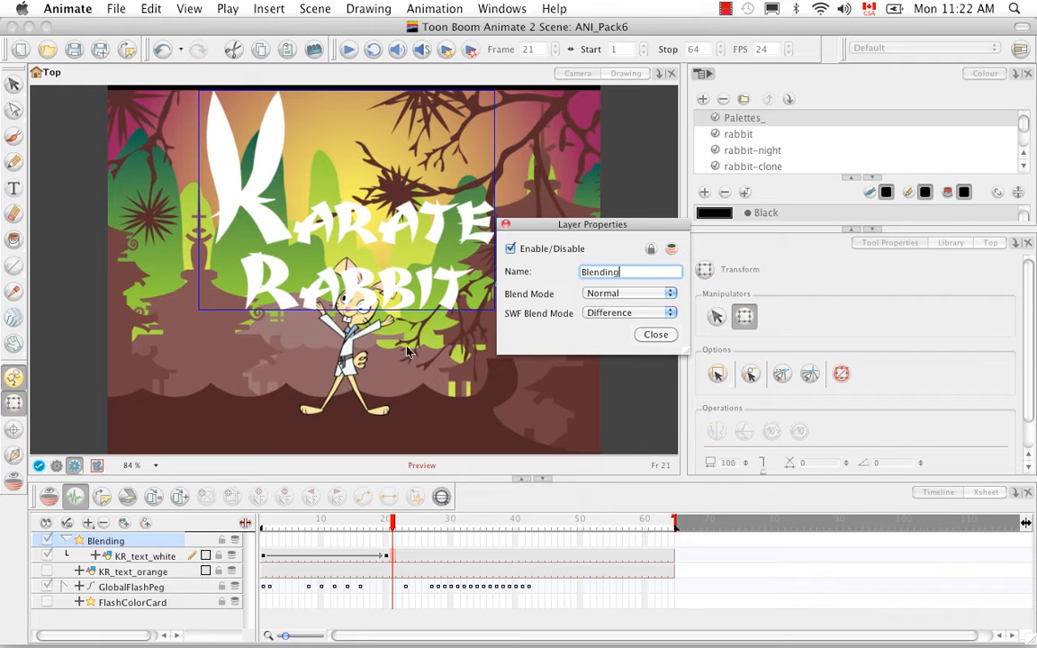
Return the Camera view from render preview to the regular view and set the Blending layer's SWF Blend Mode to Overlay.
click(56, 465)
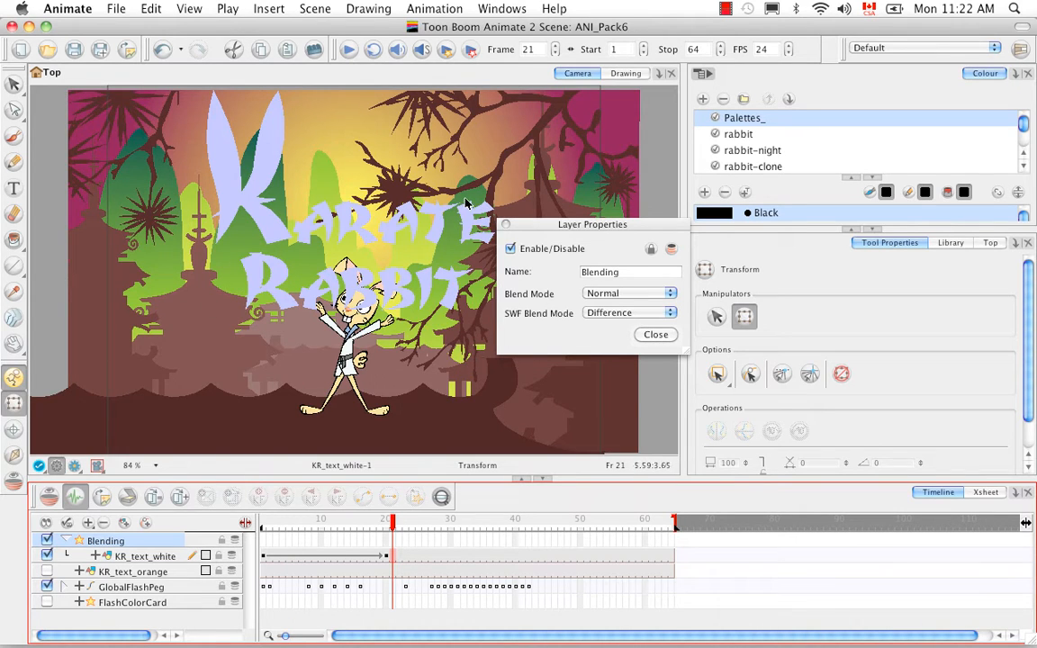
click(670, 313)
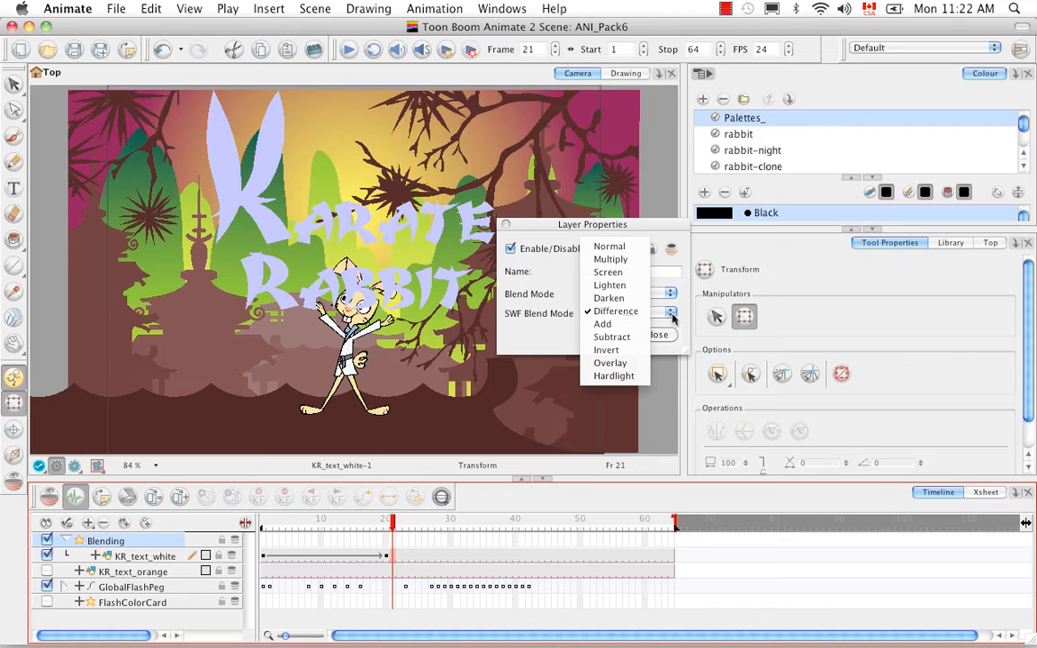
click(635, 362)
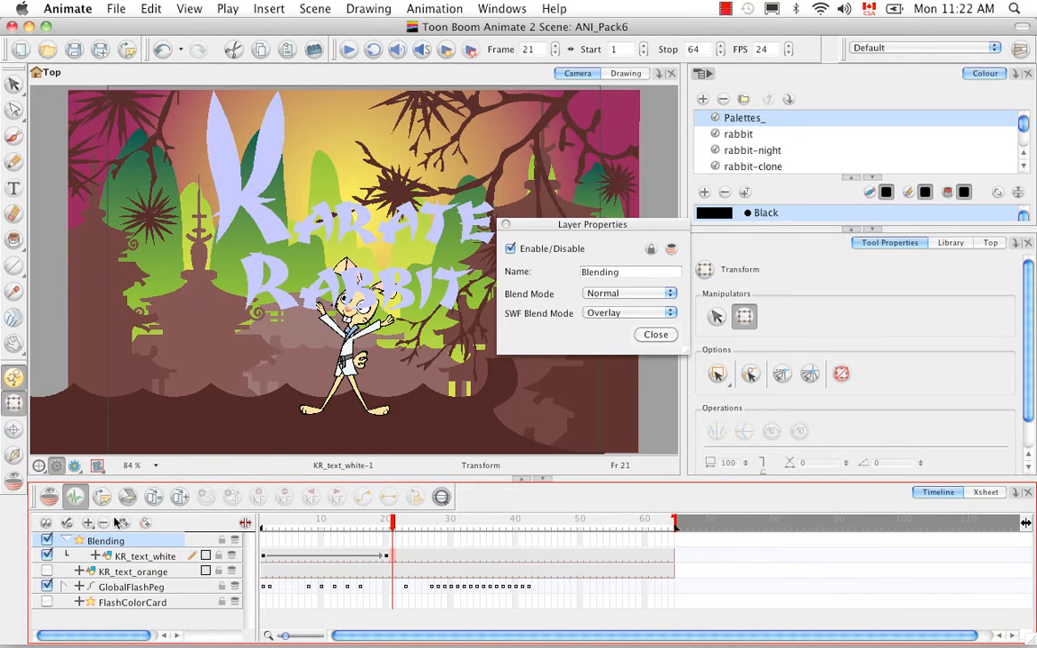
Export the scene as a test SWF movie and watch its playback in the web browser.
click(470, 49)
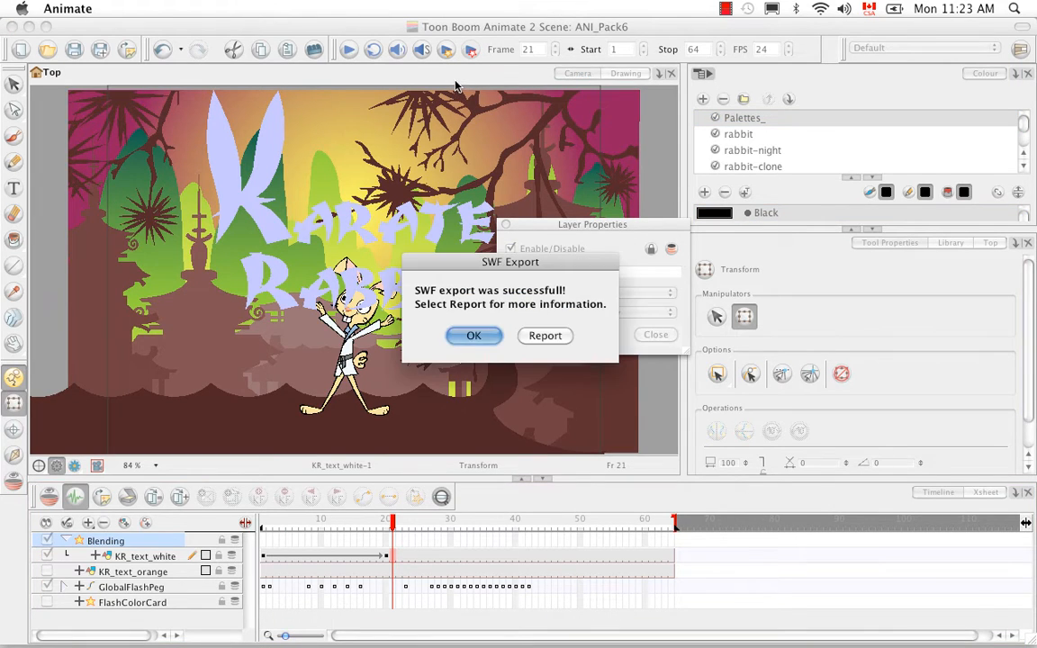
click(473, 335)
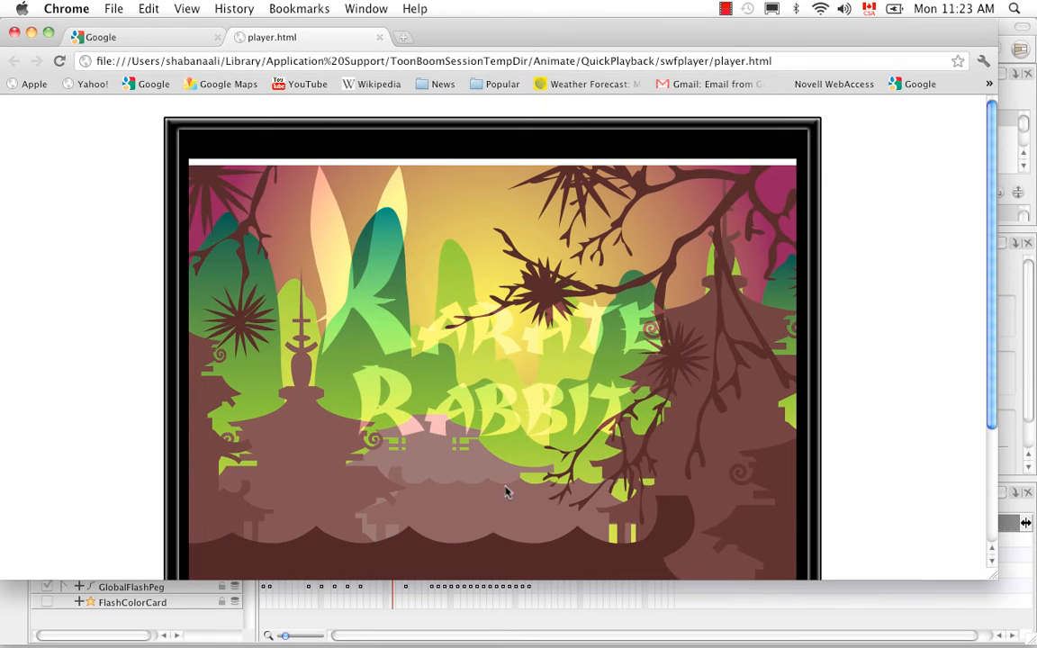
Enlarge the browser window to reach the player controls, replay the exported SWF movie, and minimize the browser.
drag(994, 577, 998, 643)
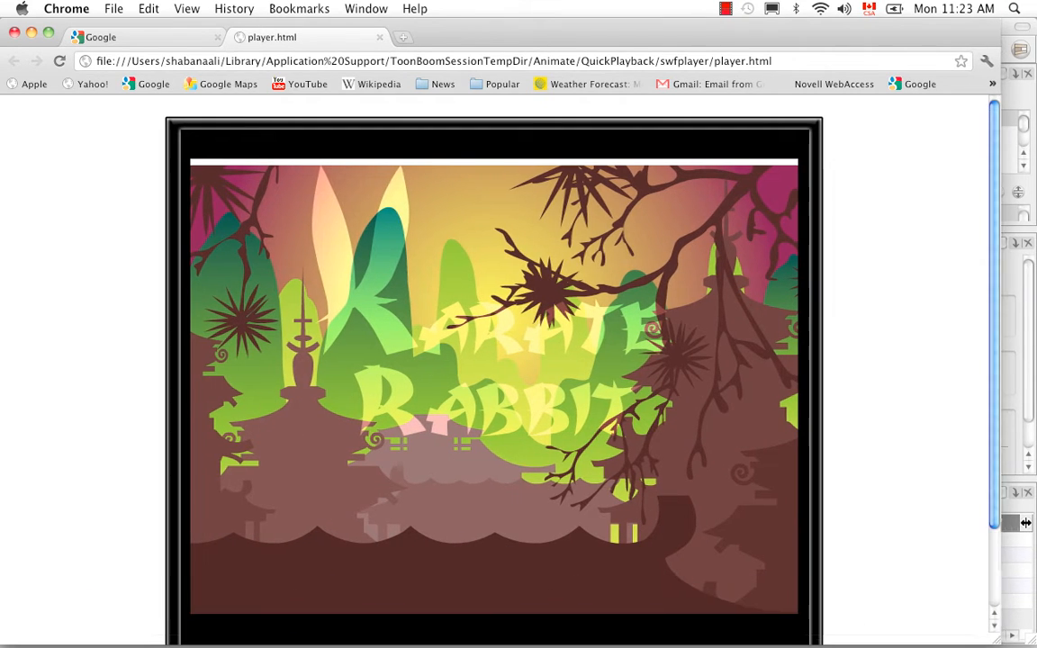
drag(996, 502, 978, 581)
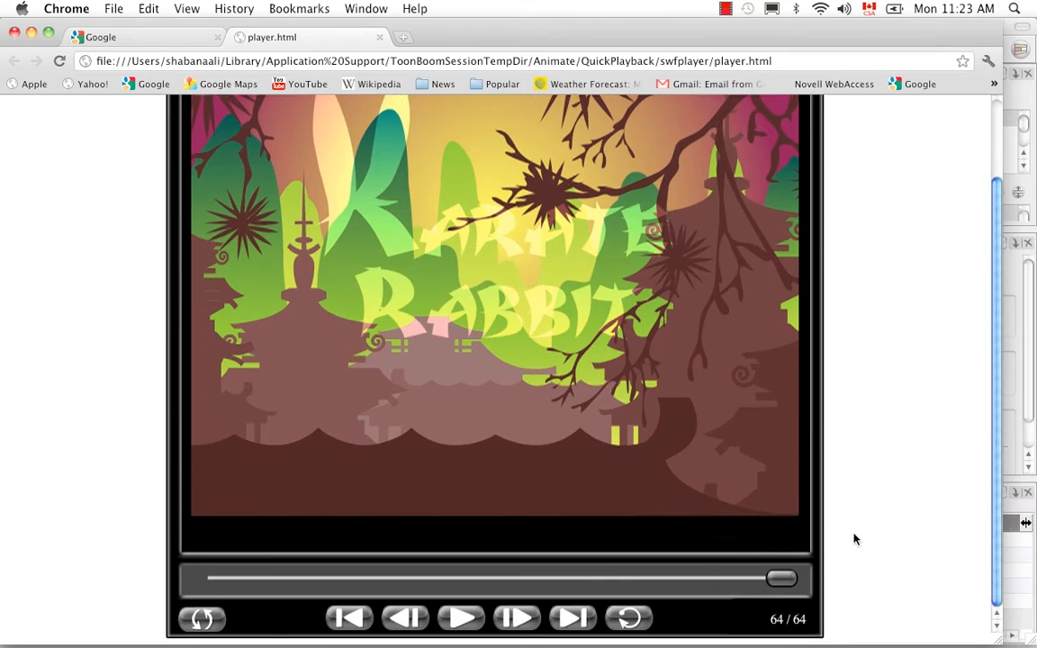
click(461, 617)
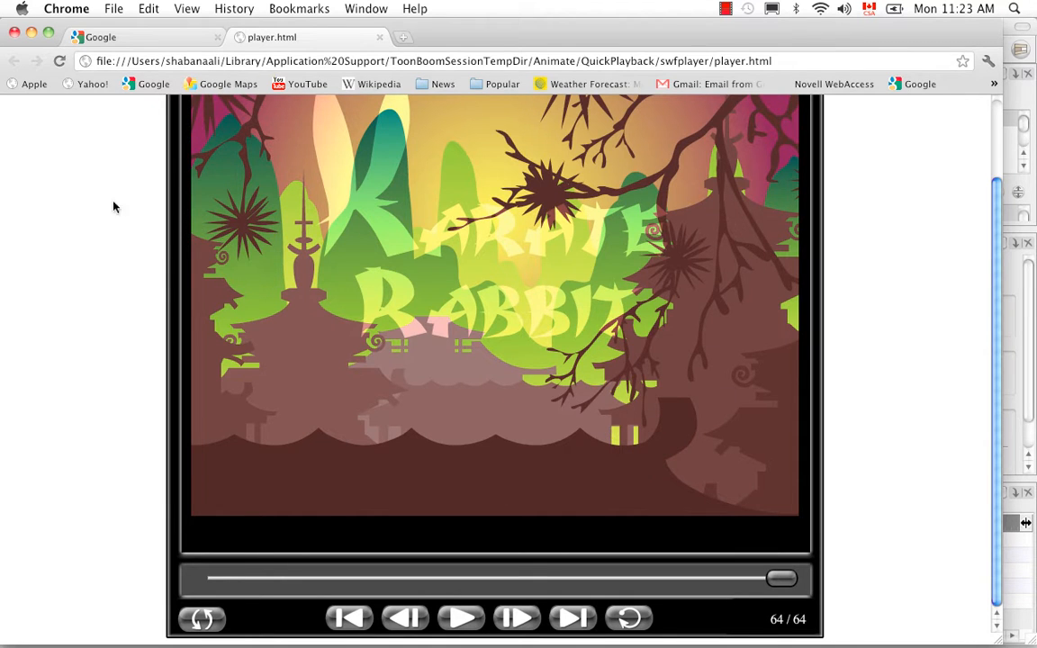
click(32, 34)
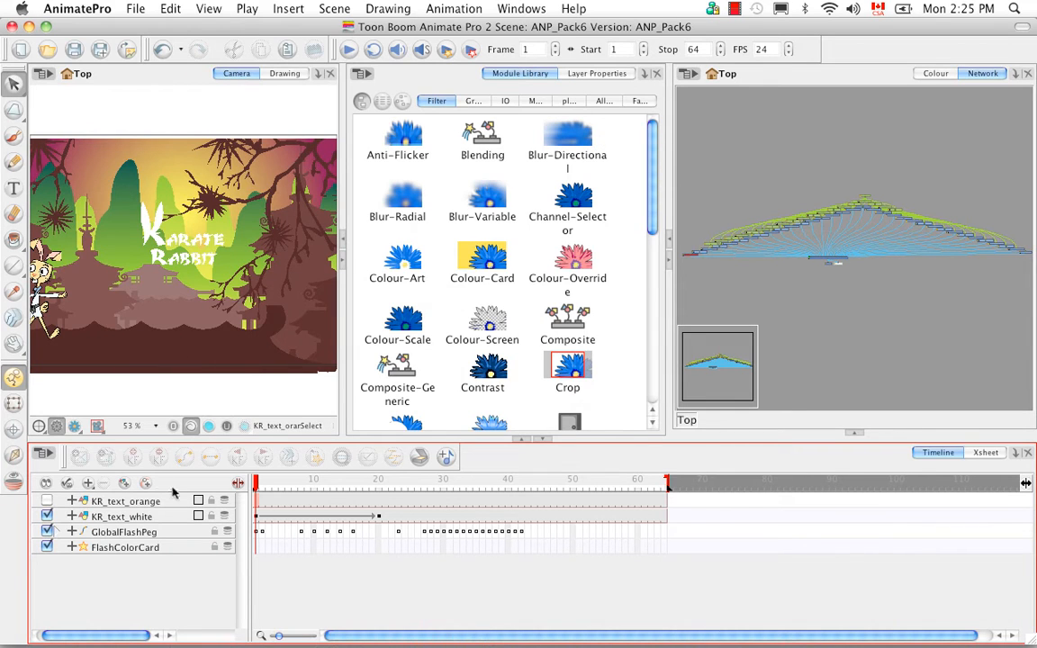
Scrub the first frames of the title animation, then hide the KR_text_white layer and show KR_text_orange.
click(295, 484)
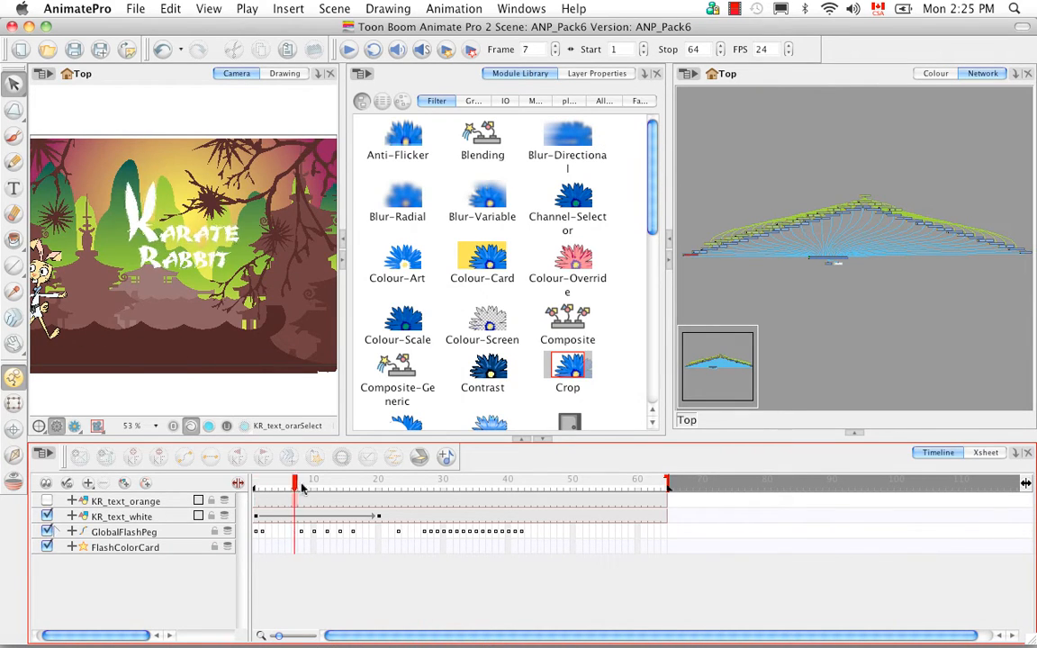
drag(302, 487, 245, 482)
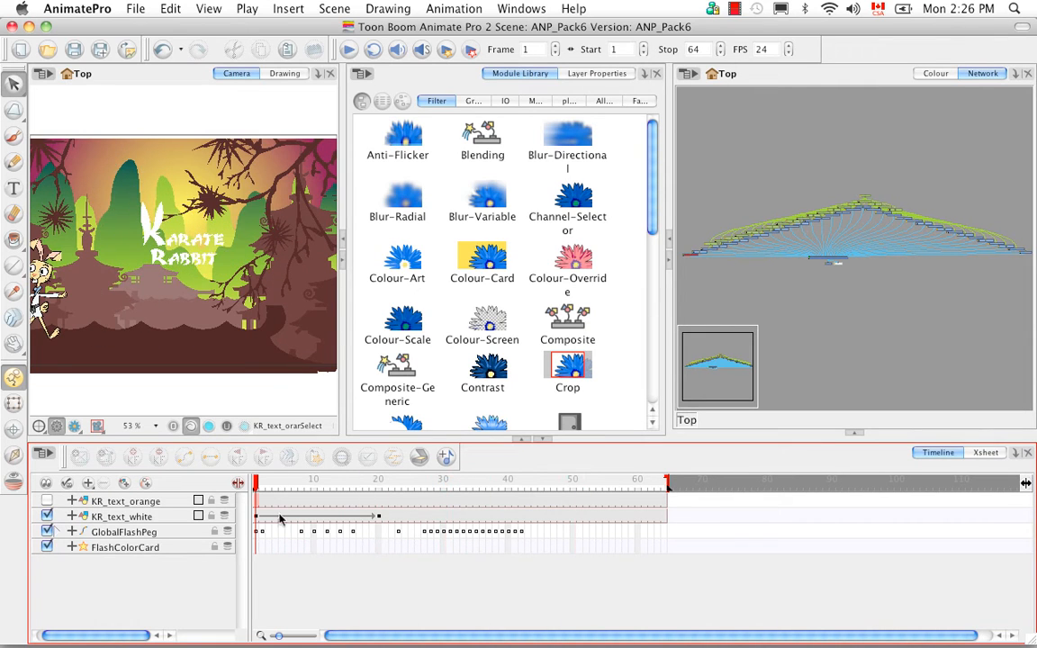
click(47, 515)
click(47, 516)
click(47, 501)
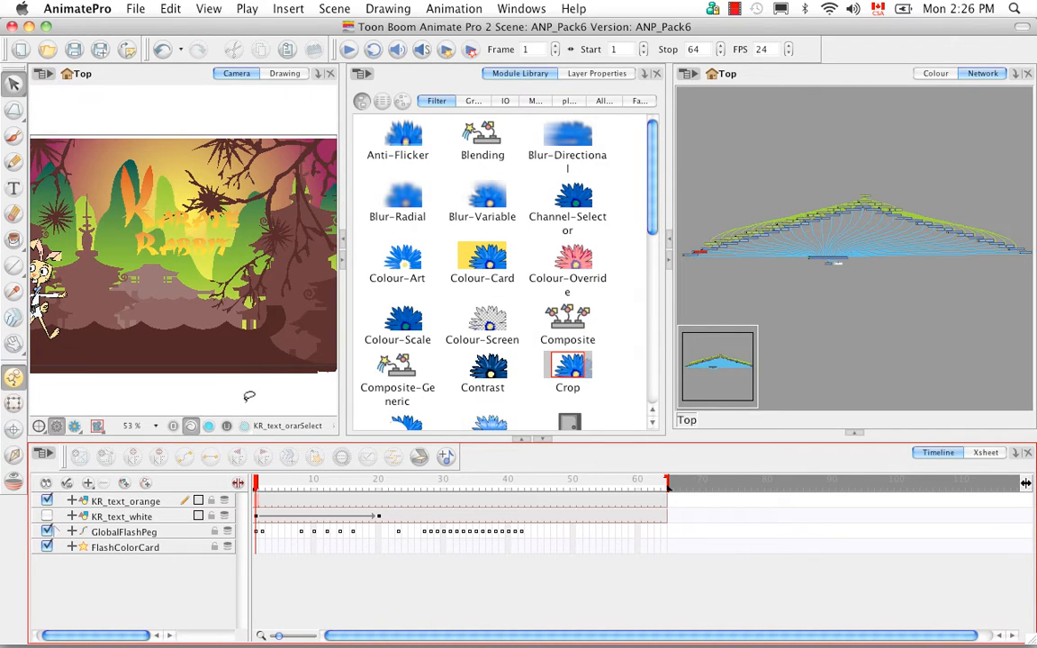
Locate the KR_text_orange module in the Network and add a Blending module below it.
click(148, 501)
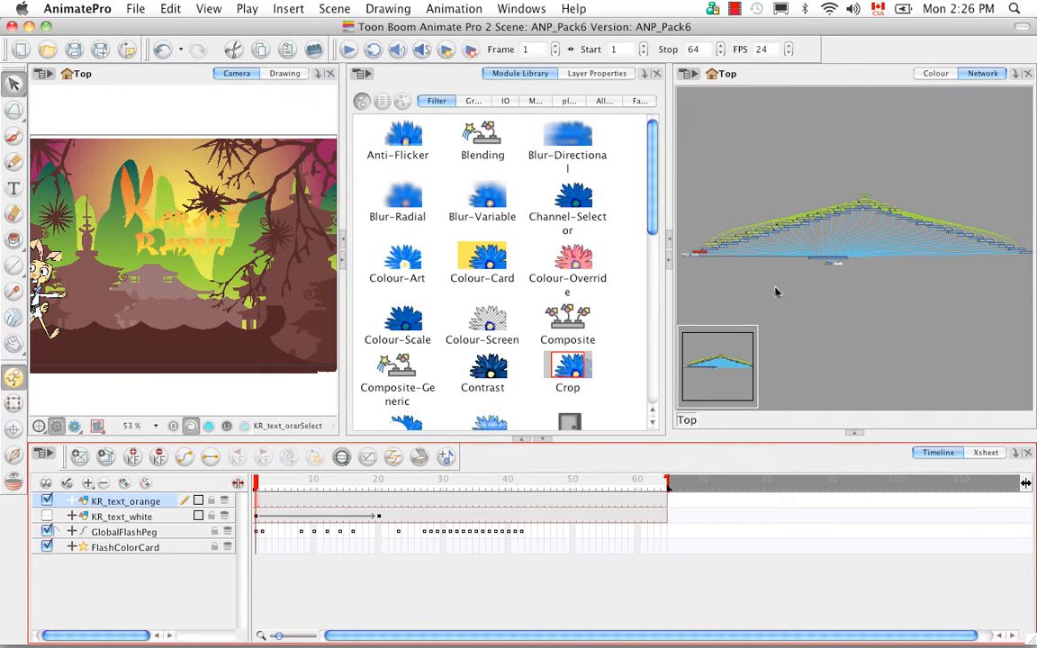
drag(759, 286, 861, 308)
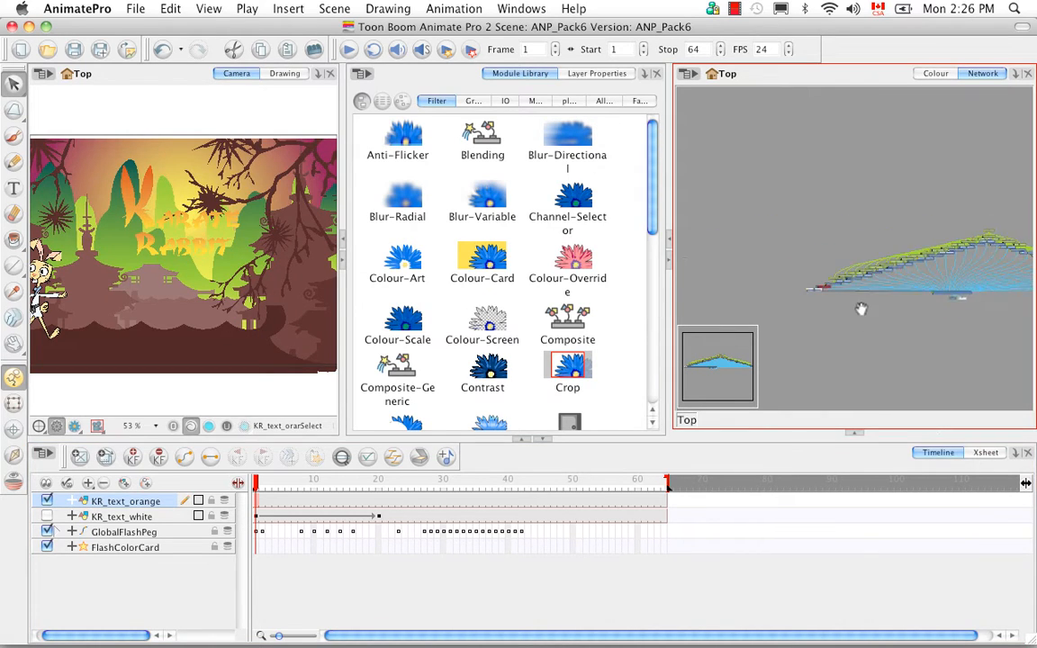
scroll(713, 289, up, 5)
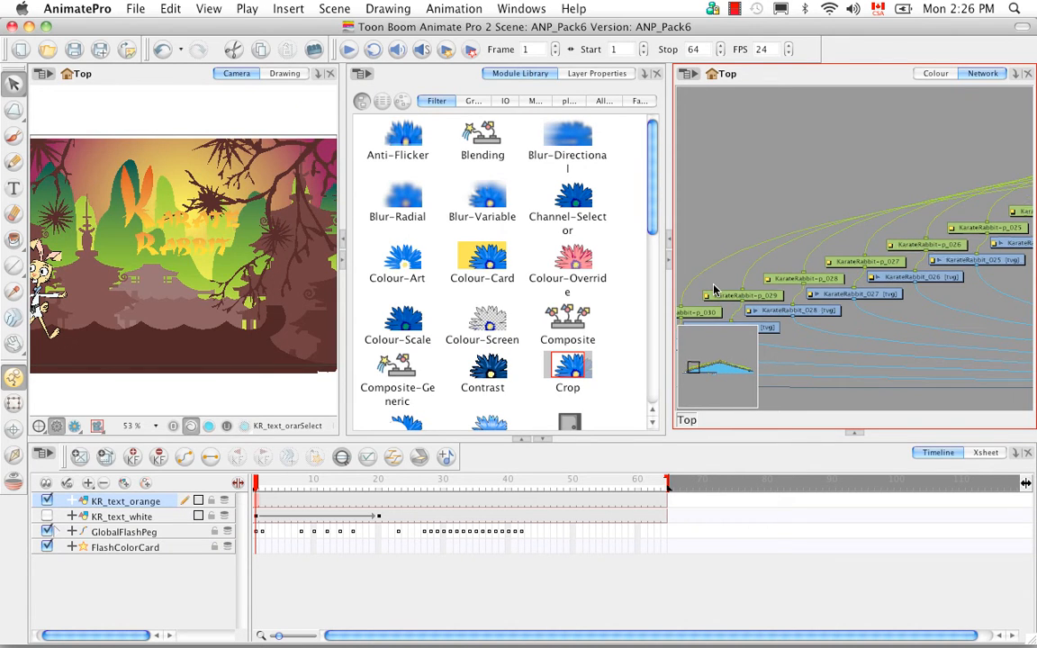
drag(807, 350, 928, 238)
drag(843, 288, 924, 270)
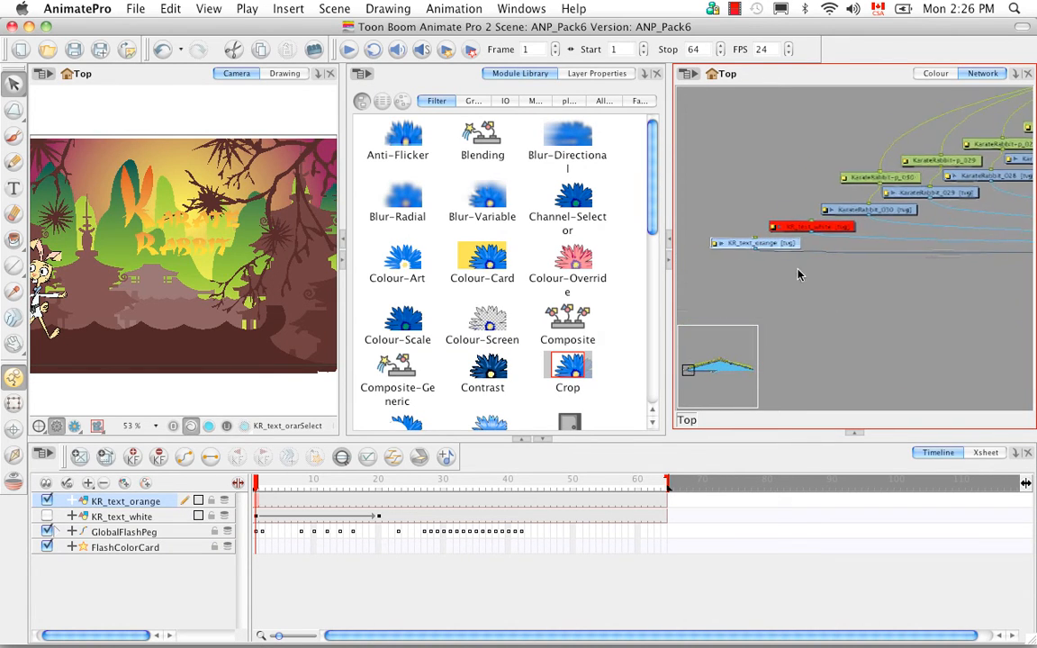
key(2)
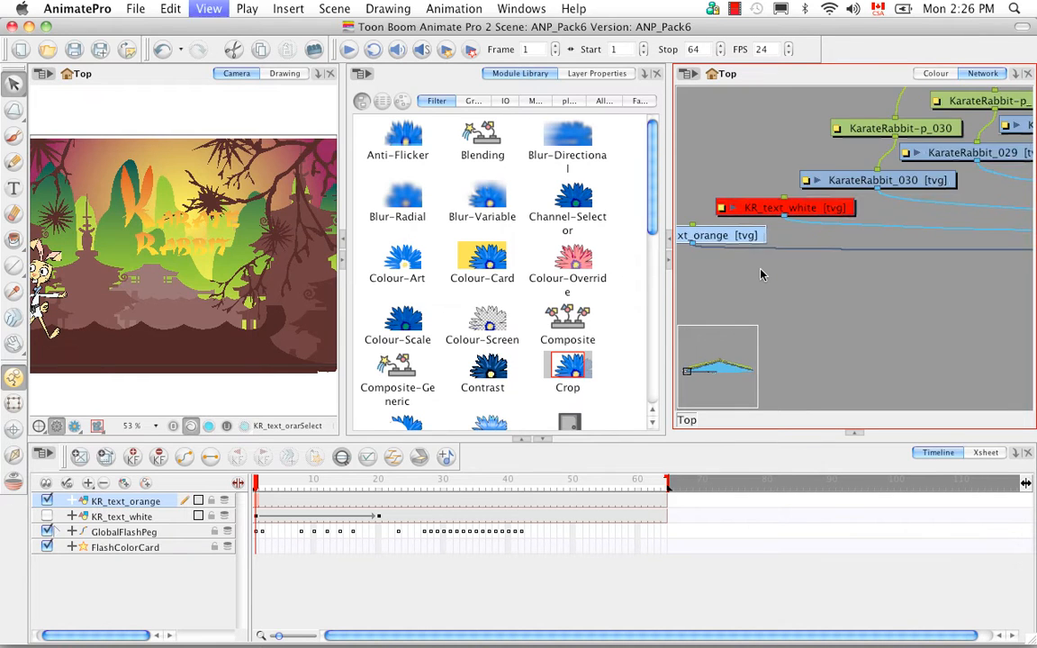
drag(761, 275, 903, 284)
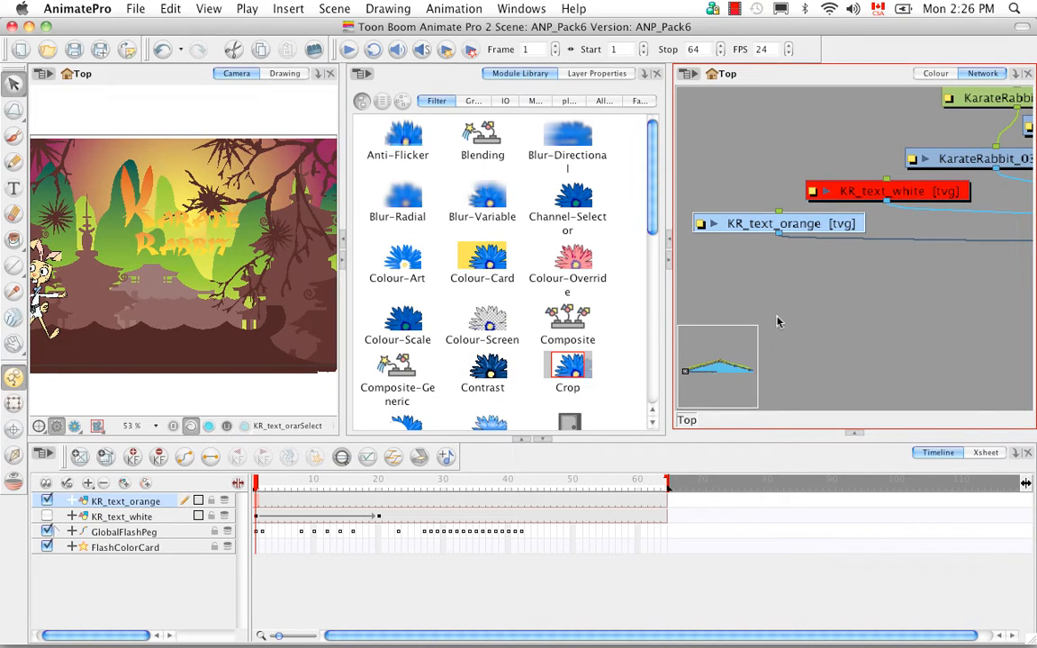
click(483, 140)
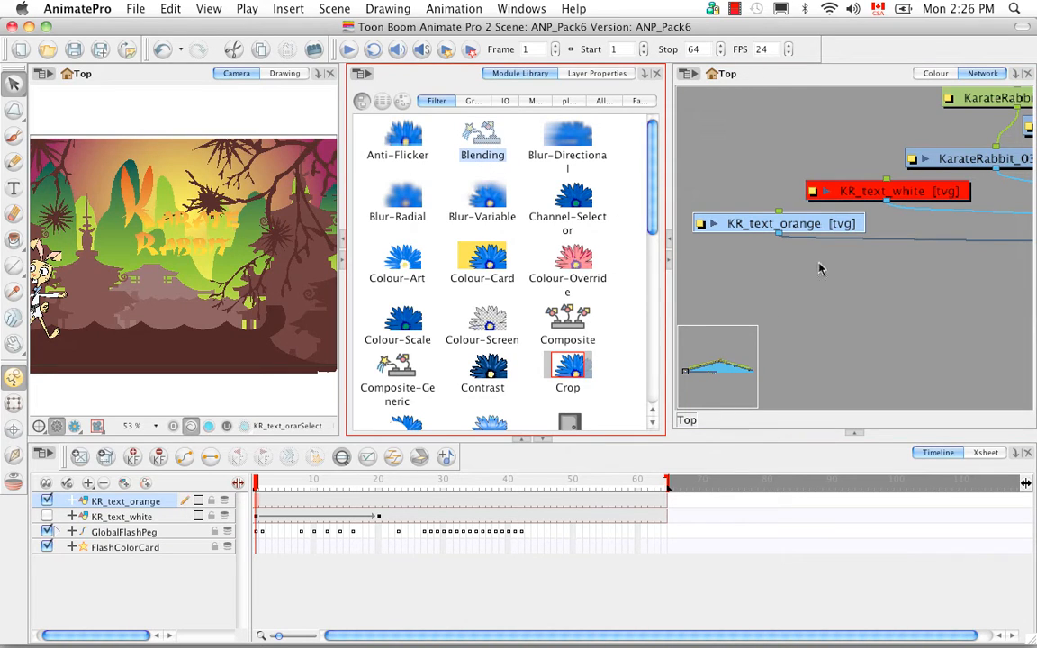
click(822, 303)
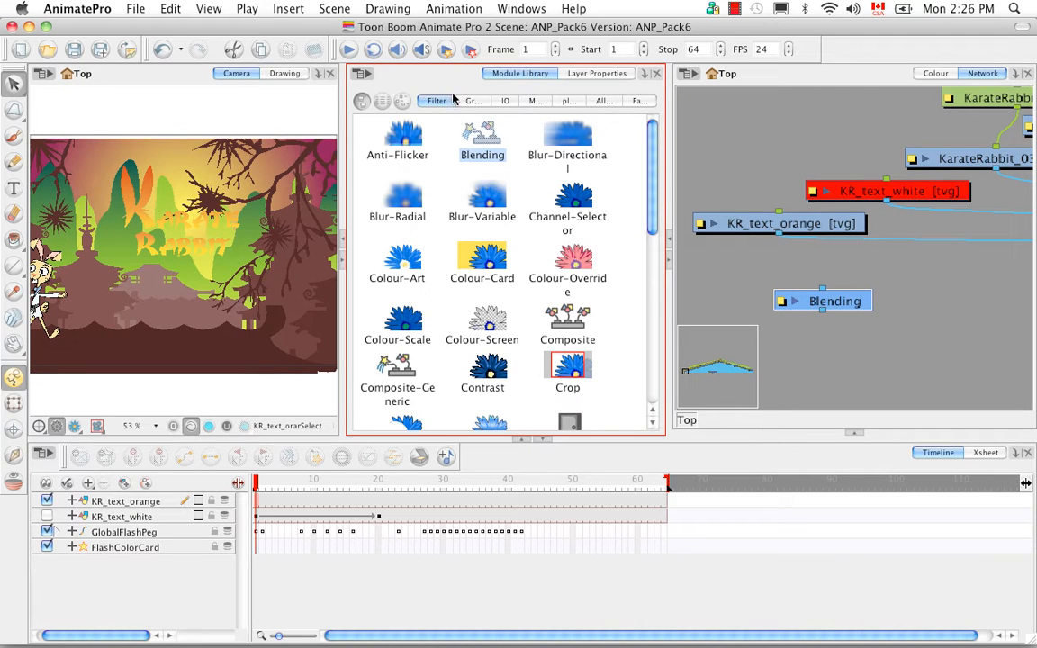
Look through all available modules, then insert the Blending module into the KR_text_orange output connection.
click(605, 101)
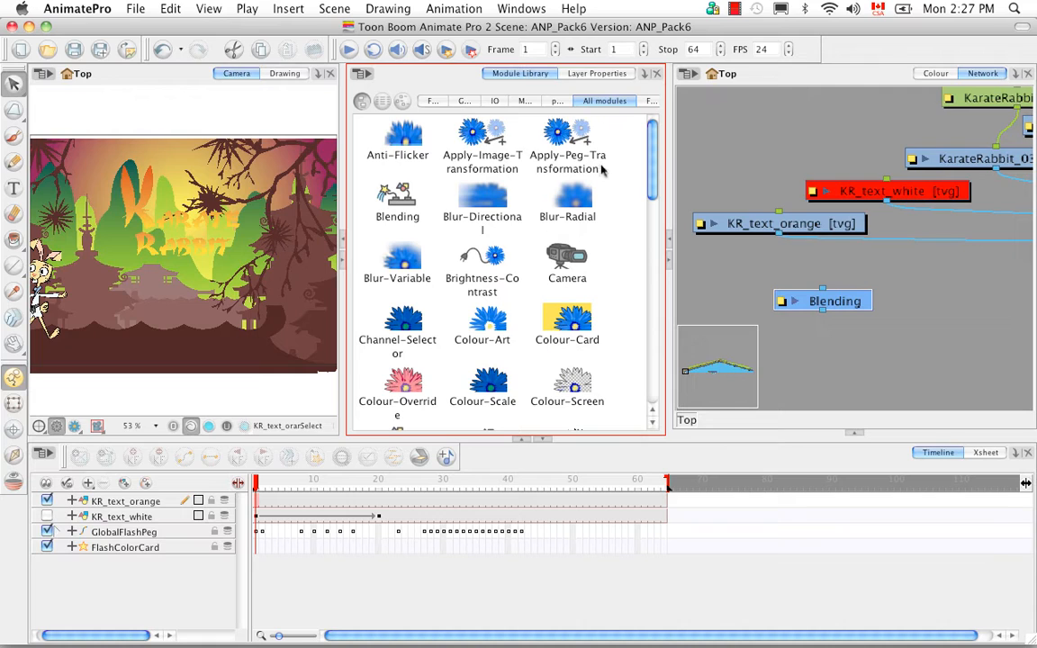
click(438, 102)
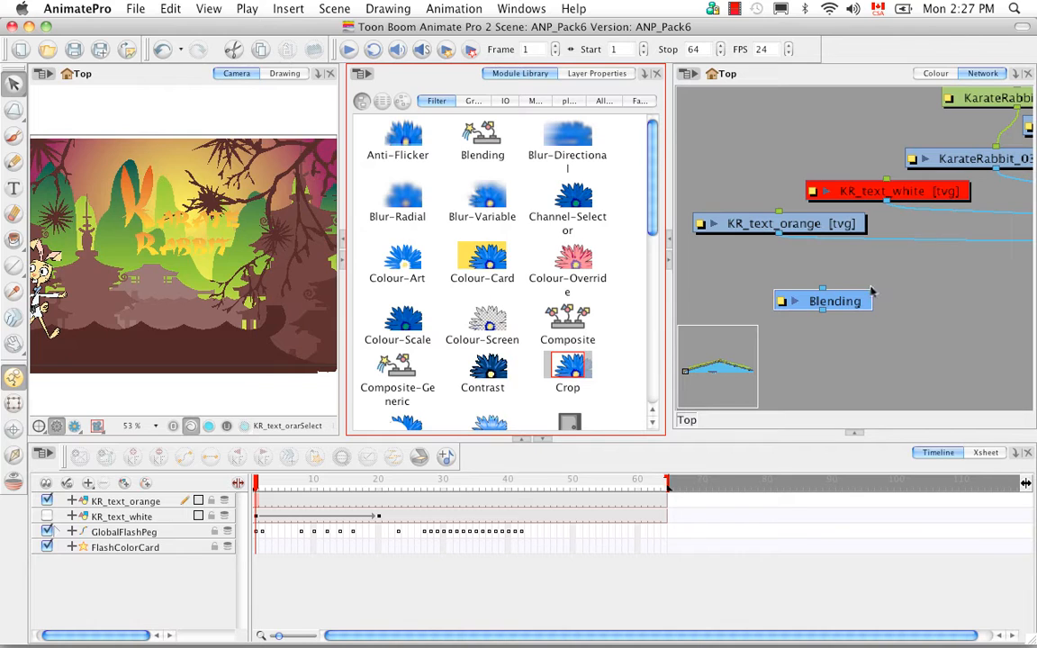
drag(860, 304, 954, 256)
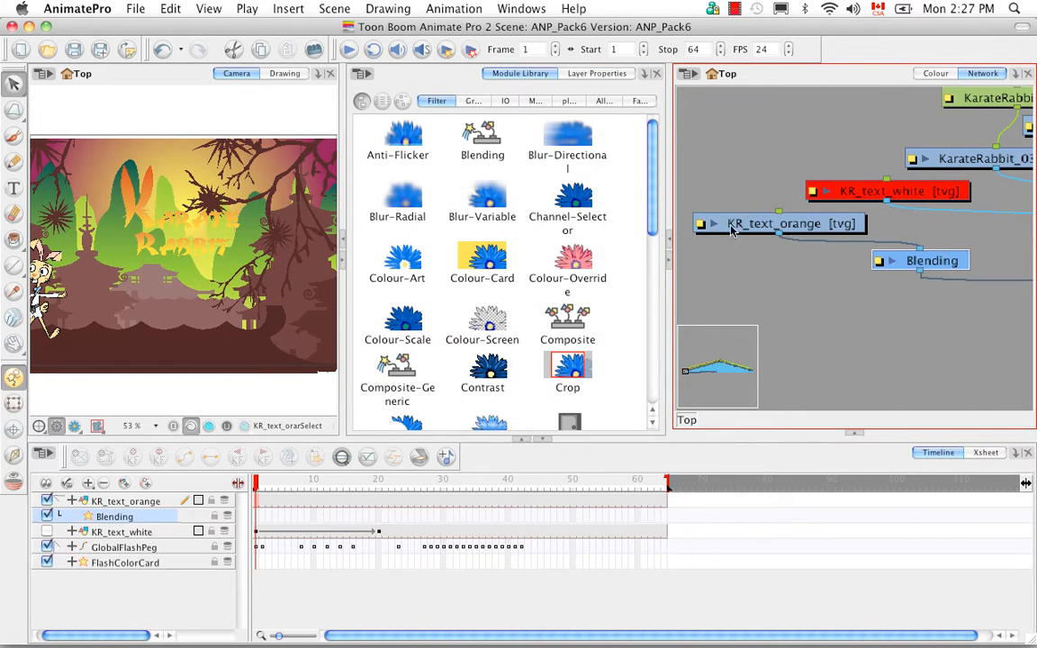
Open the Blending module's properties beside the Network and switch the Camera view to render preview.
click(878, 264)
drag(786, 242, 636, 286)
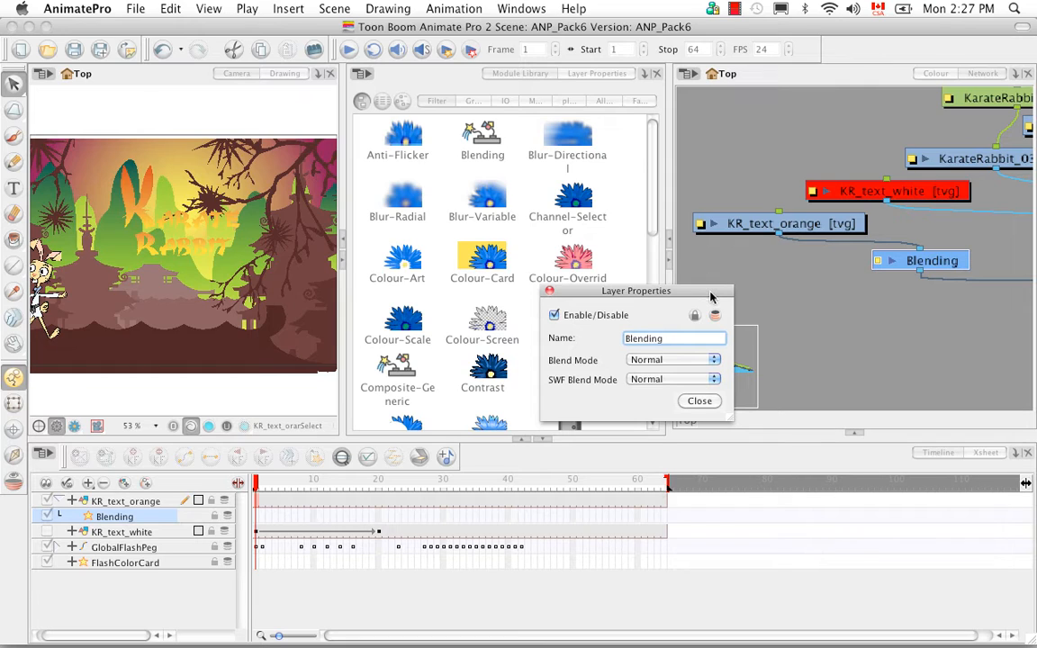
click(74, 425)
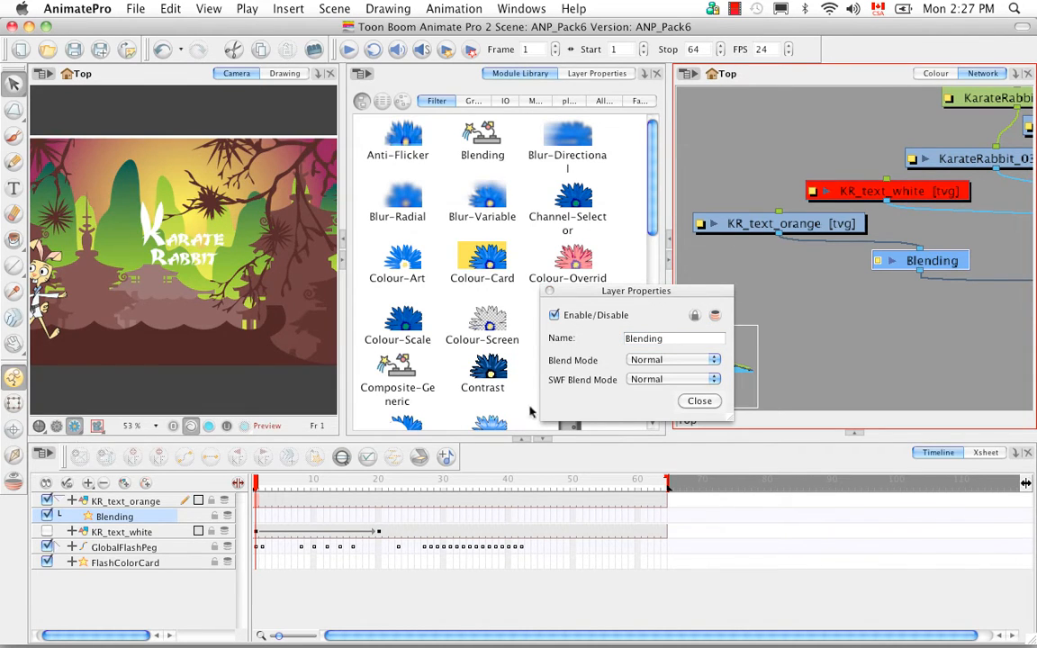
Try the Multiply and Difference options as the Blending module's bitmap Blend Mode.
click(713, 359)
click(673, 379)
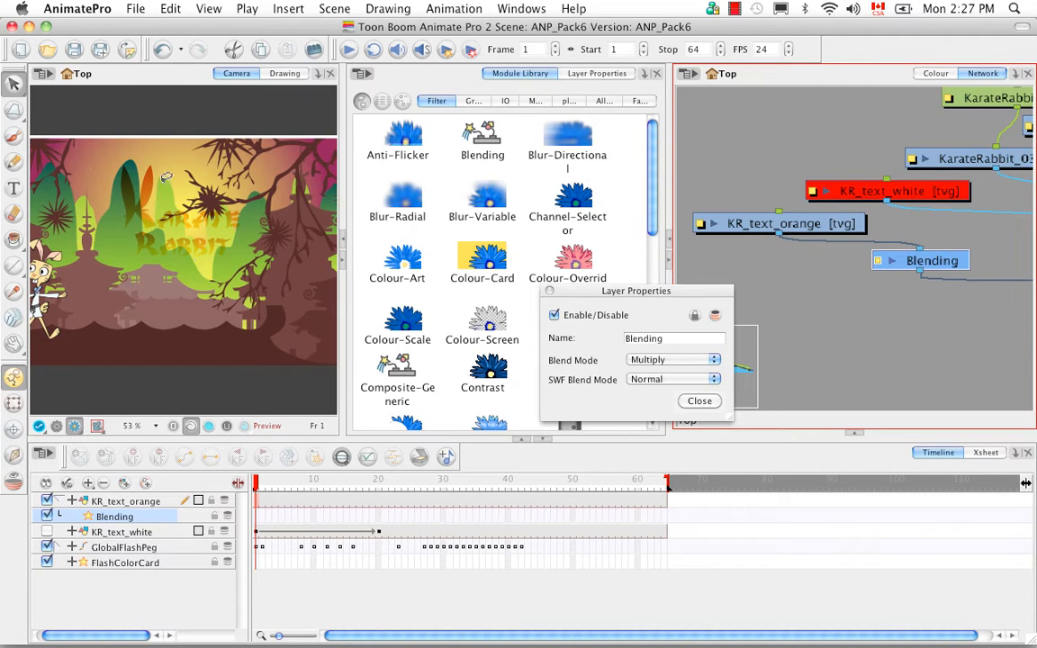
click(713, 360)
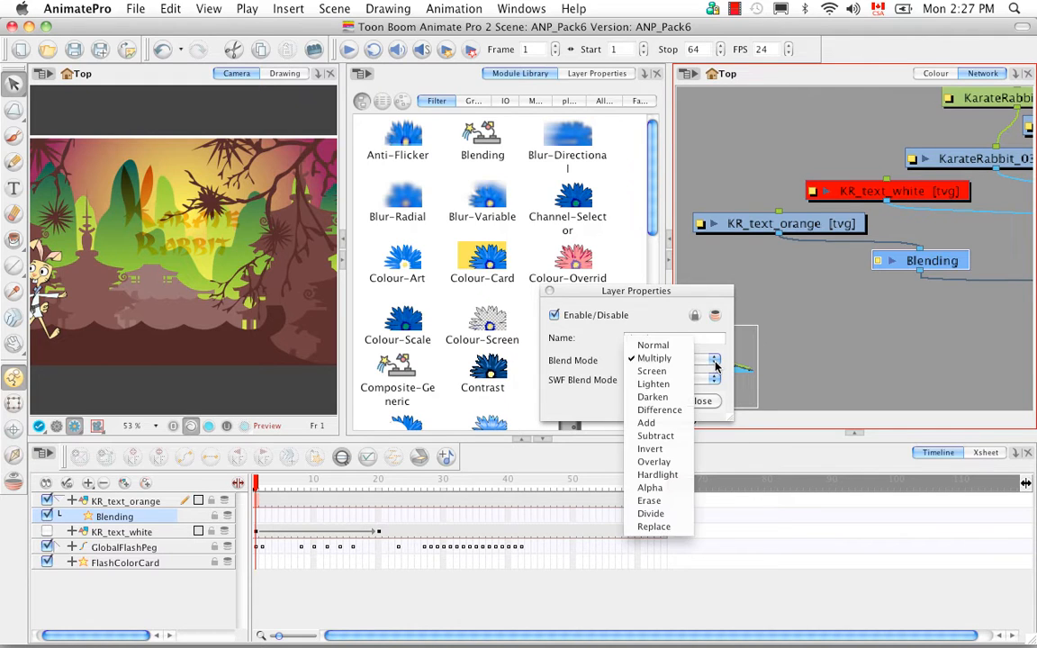
click(678, 411)
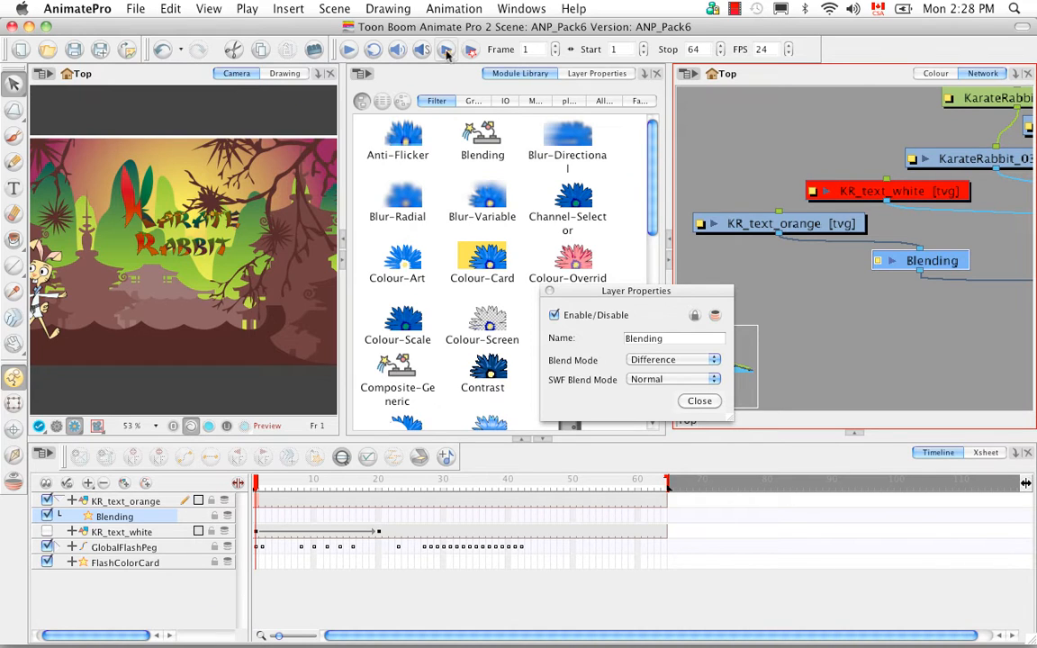
Set the Blending module's Blend Mode to Normal and its SWF Blend Mode to Overlay, then close its properties.
click(707, 359)
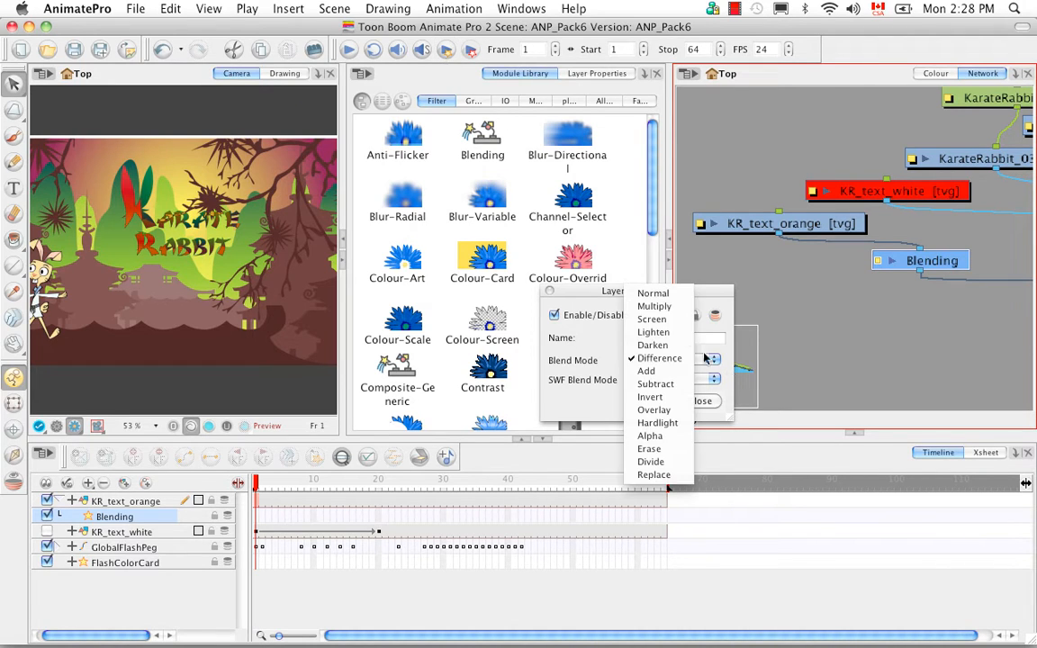
click(652, 294)
click(713, 379)
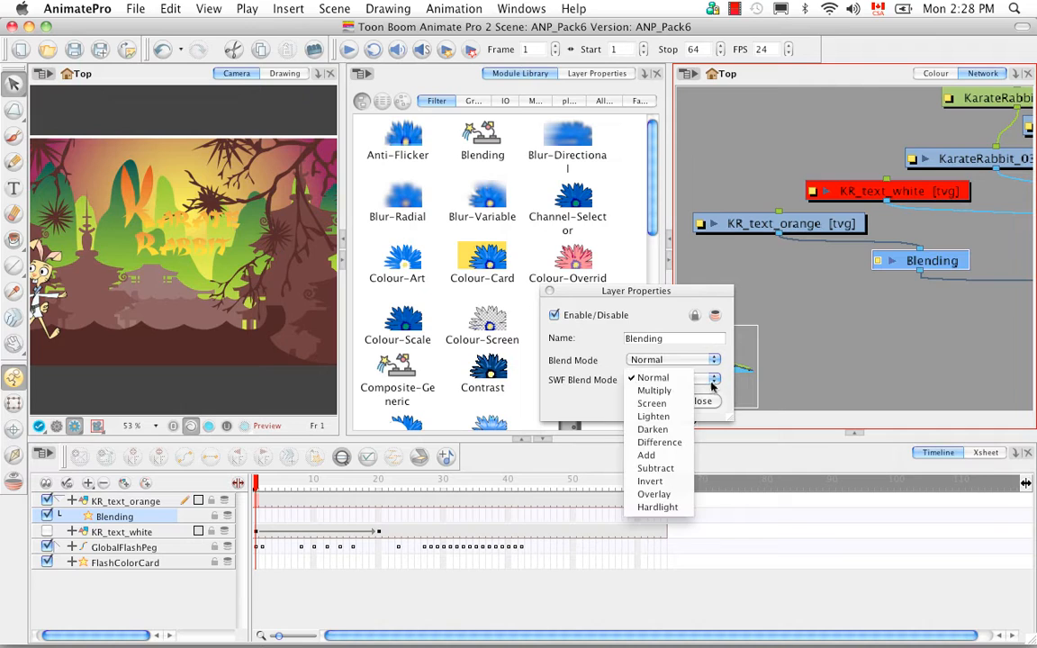
click(653, 494)
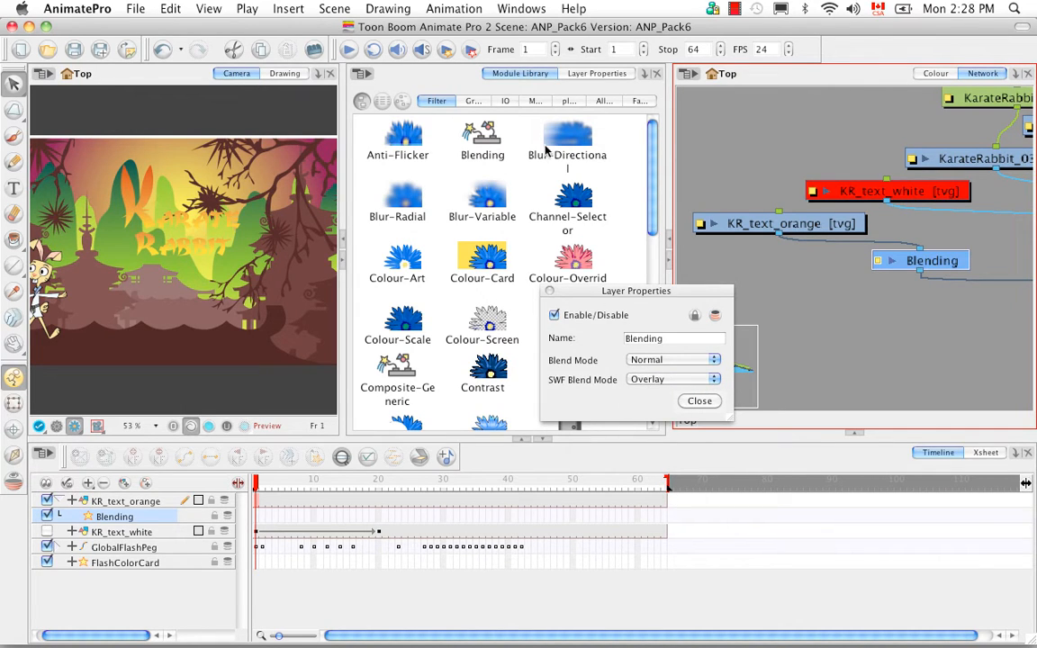
click(702, 401)
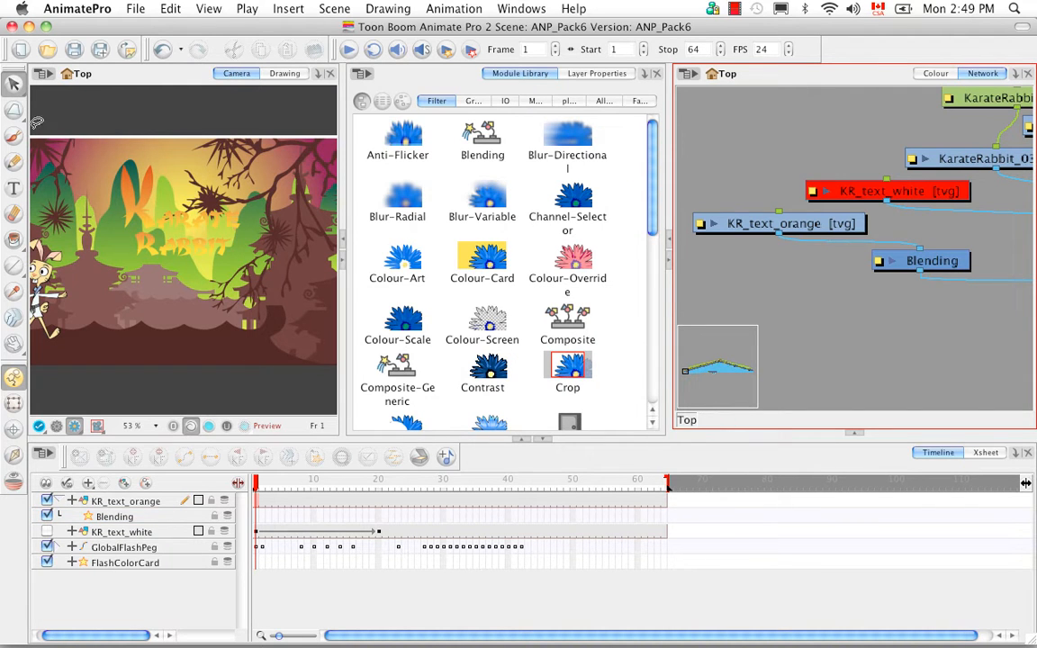
Switch to Toon Boom Animate 2 and save the ANI_Pack6 scene's changes while starting to open another scene.
click(29, 28)
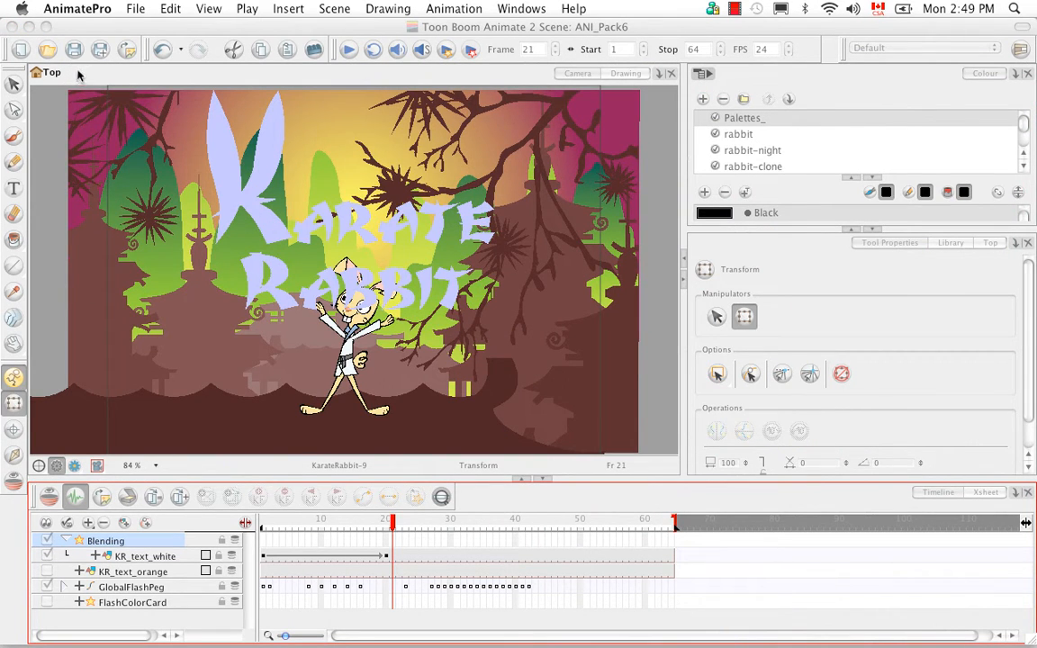
click(66, 45)
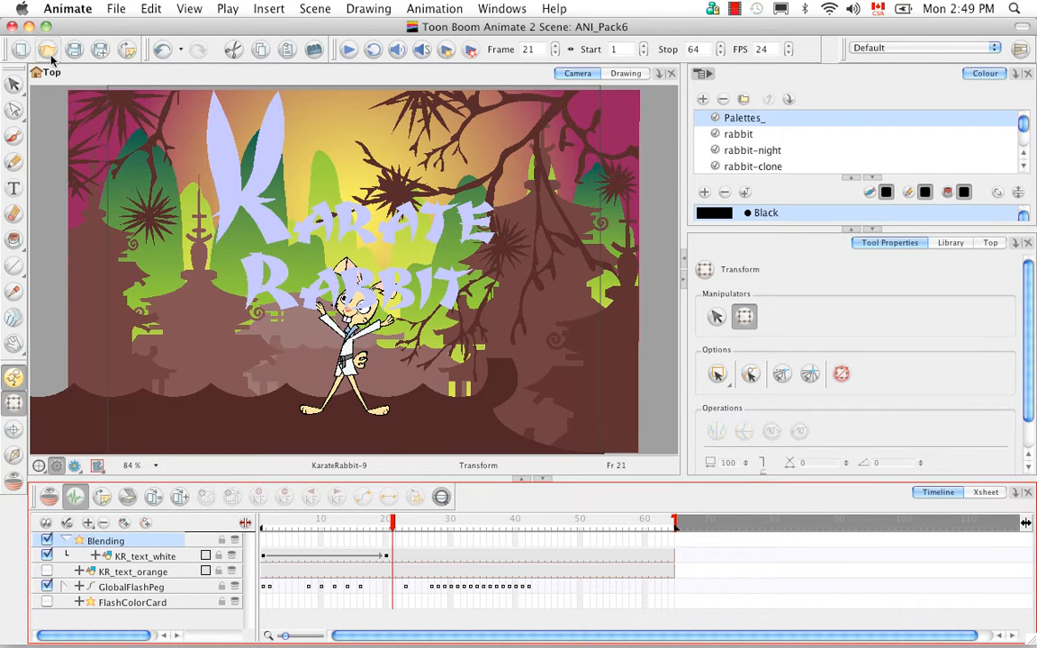
click(49, 52)
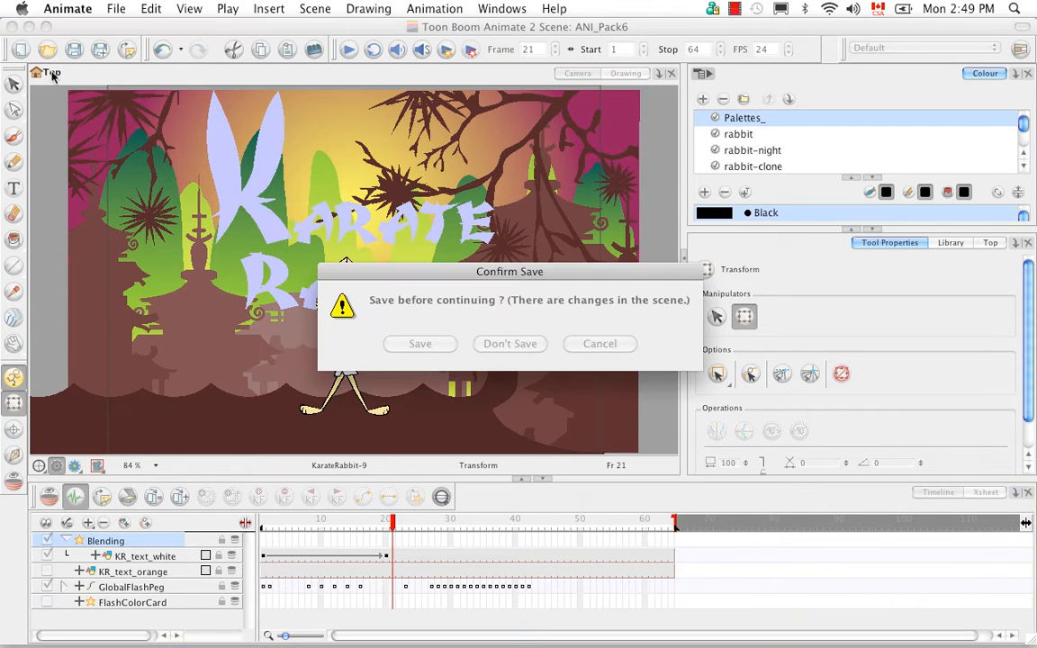
click(430, 345)
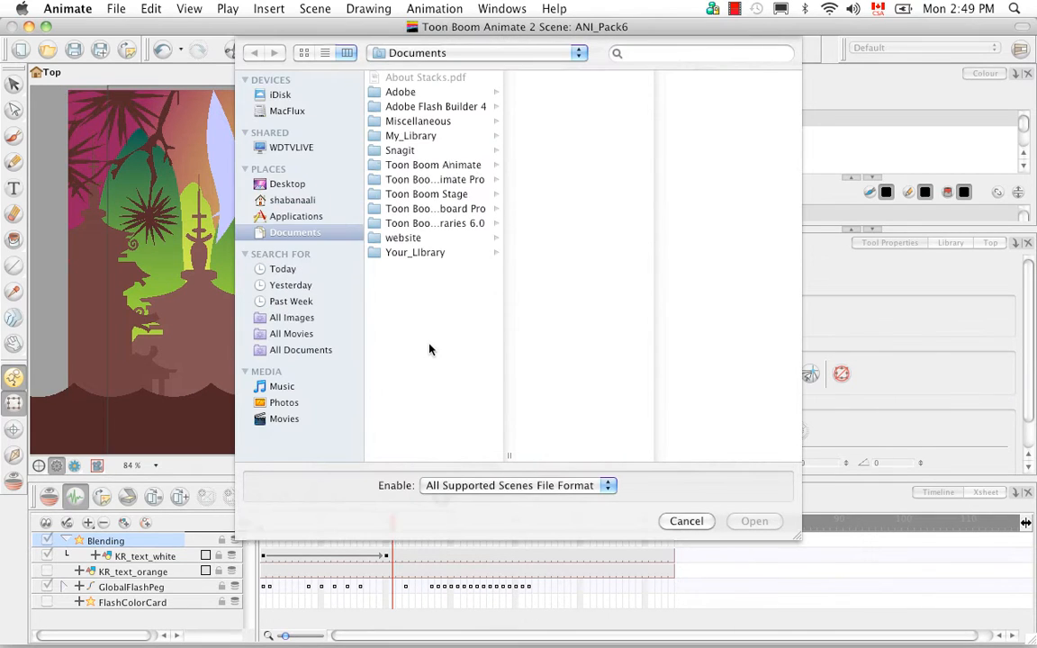
Browse the home folder to ANP2 Scenes > Pack21 and widen the file browser until the scene folder names are fully readable.
click(301, 206)
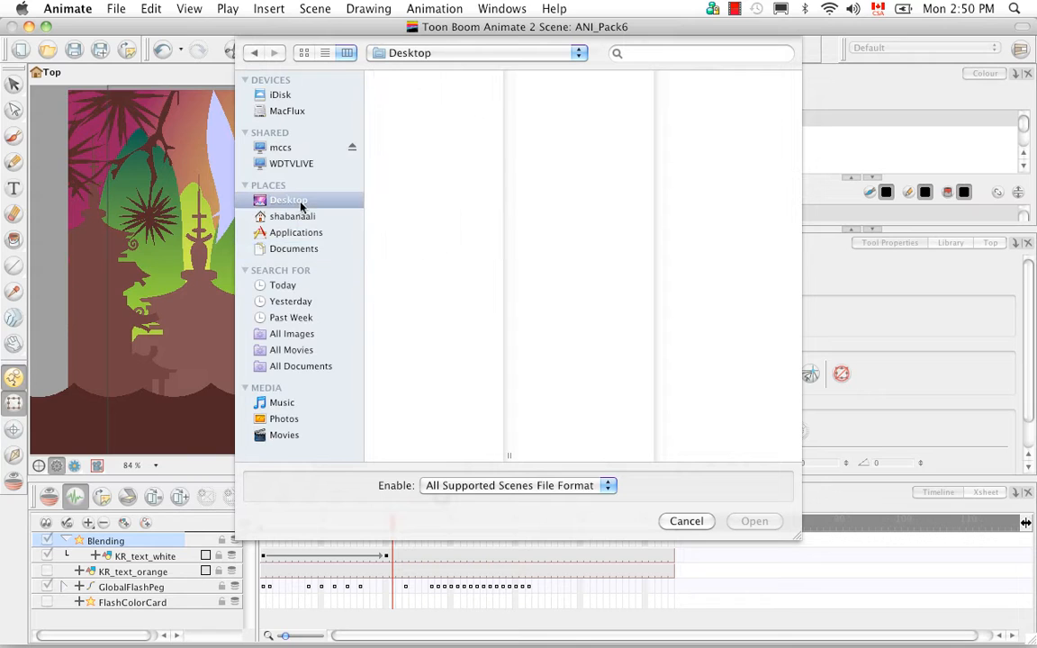
click(303, 216)
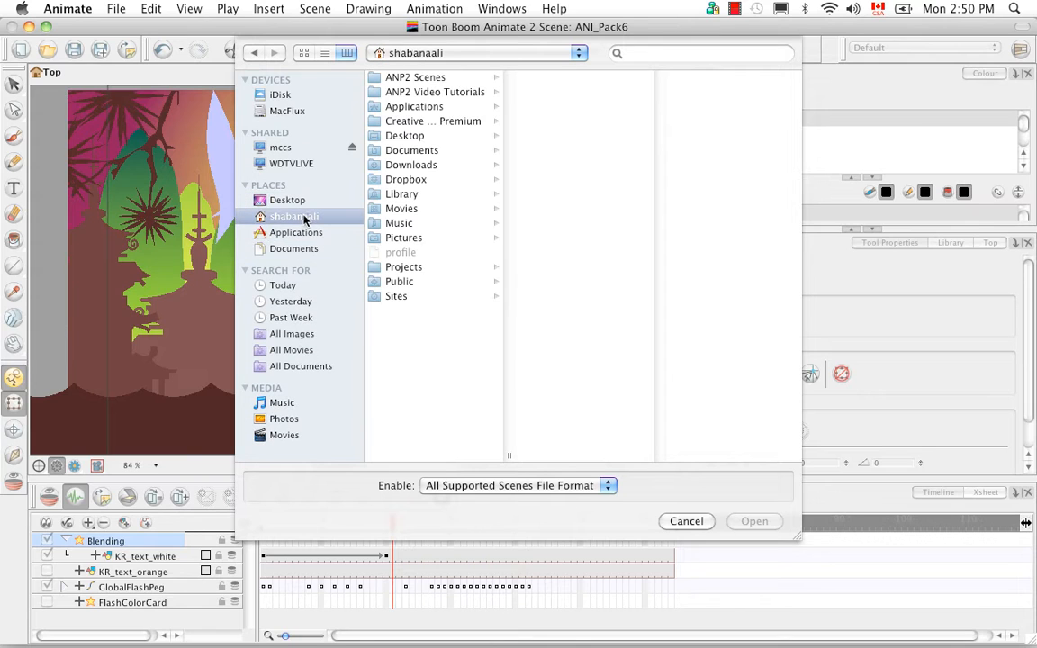
click(445, 78)
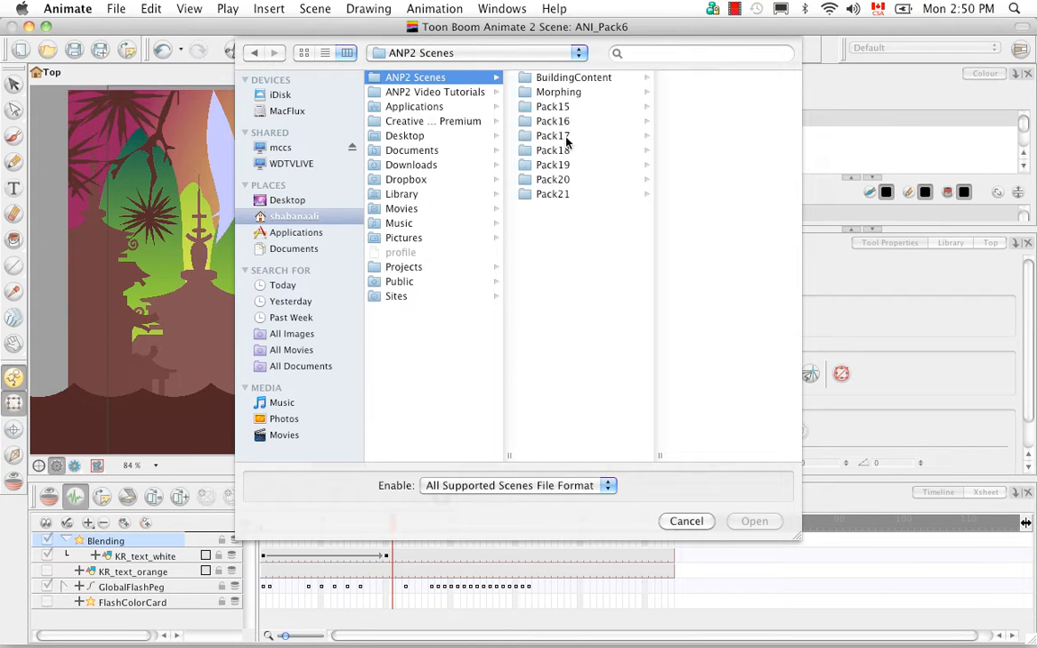
click(559, 196)
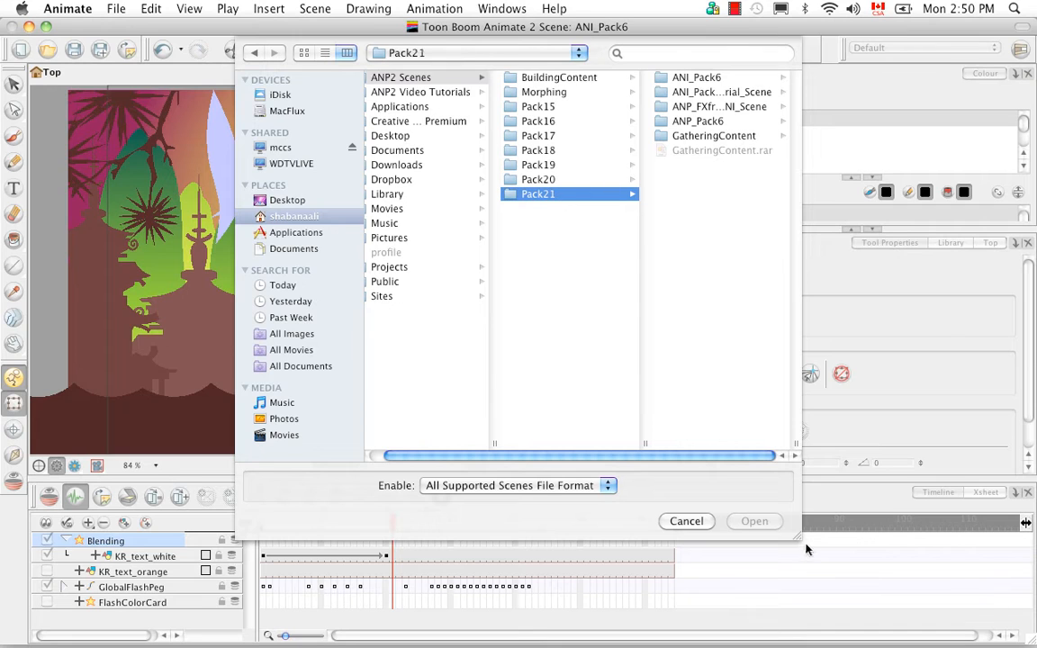
drag(798, 536, 958, 538)
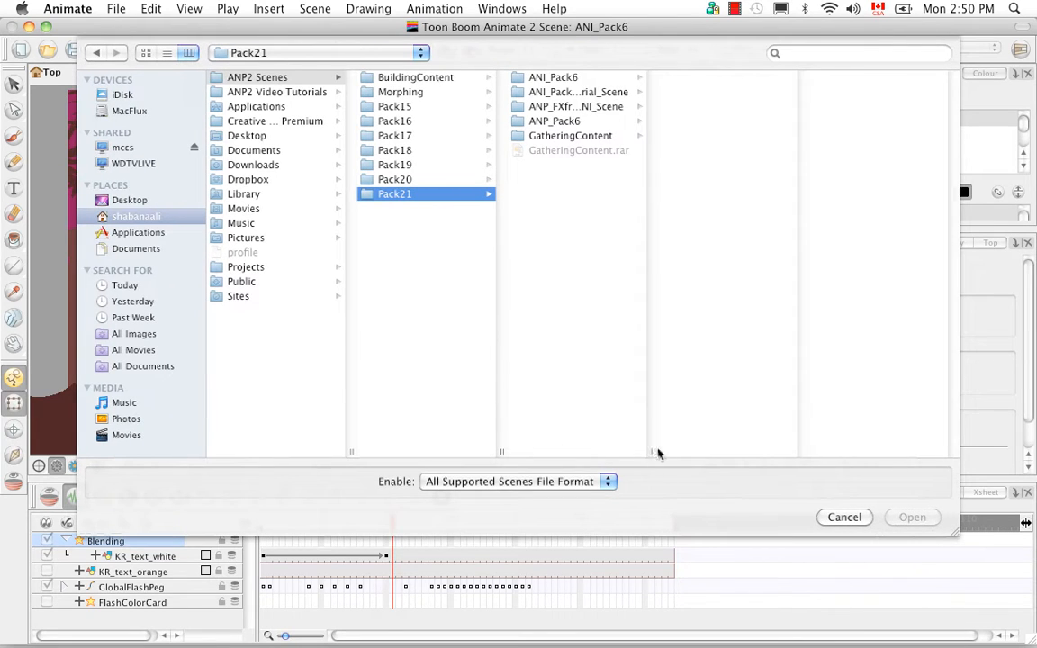
drag(657, 451, 764, 447)
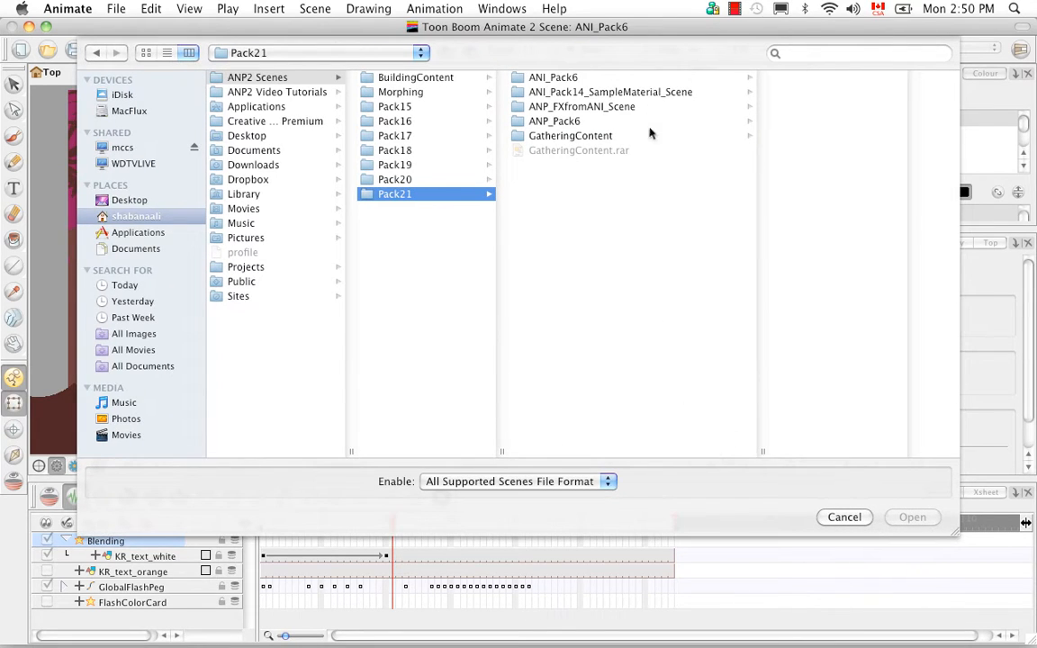
Open the scene file from the ANI_Pack14_SampleMaterial_Scene folder and dismiss the unsupported effects warning.
click(544, 94)
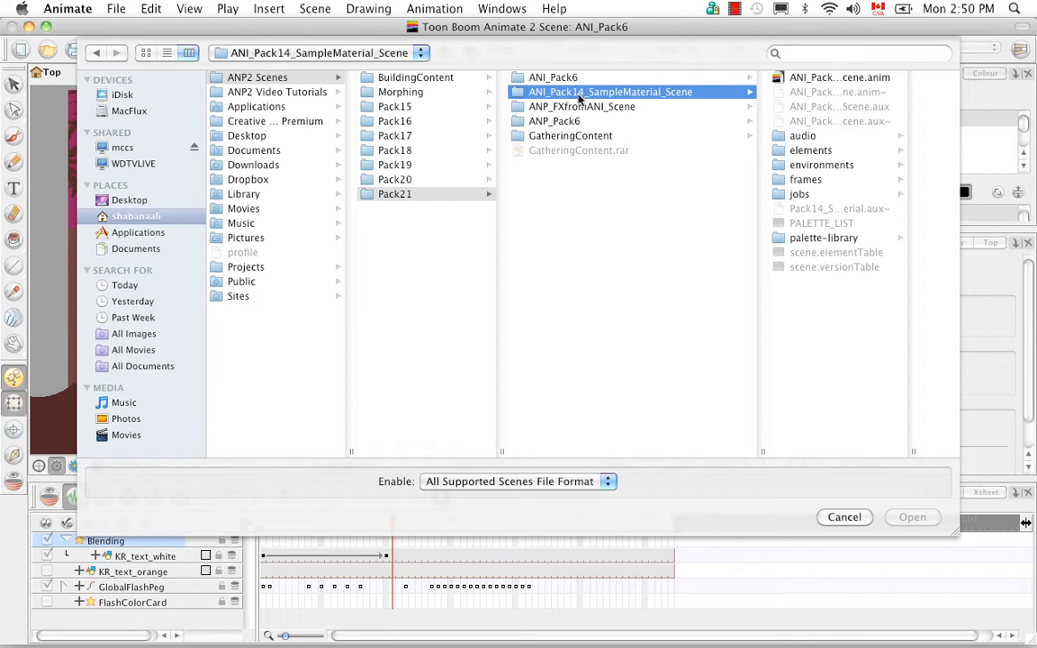
click(820, 81)
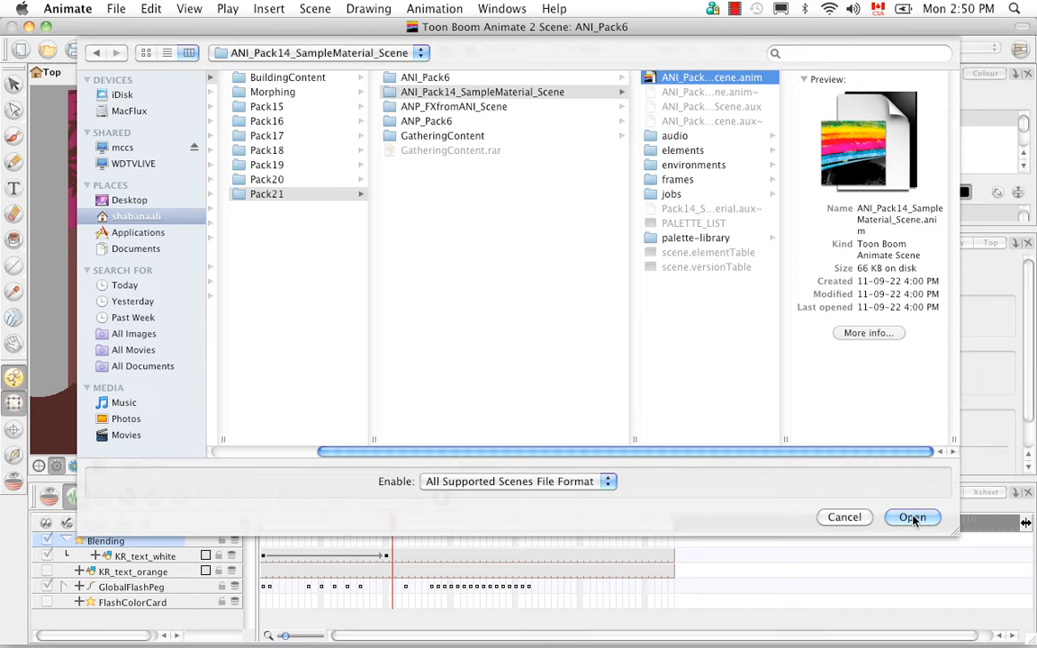
click(914, 519)
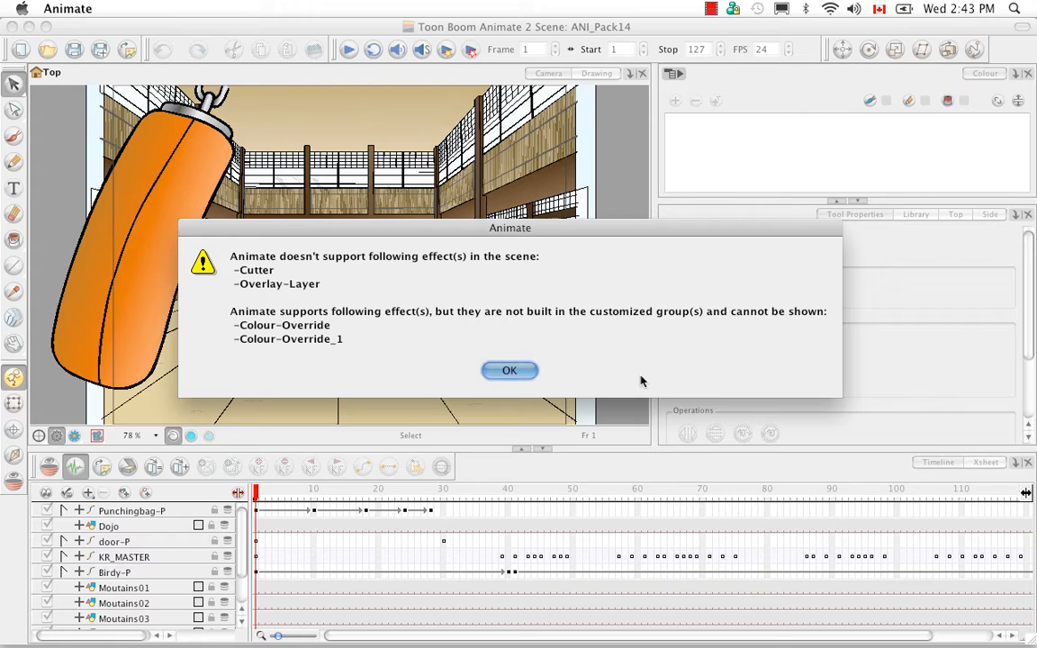
click(516, 372)
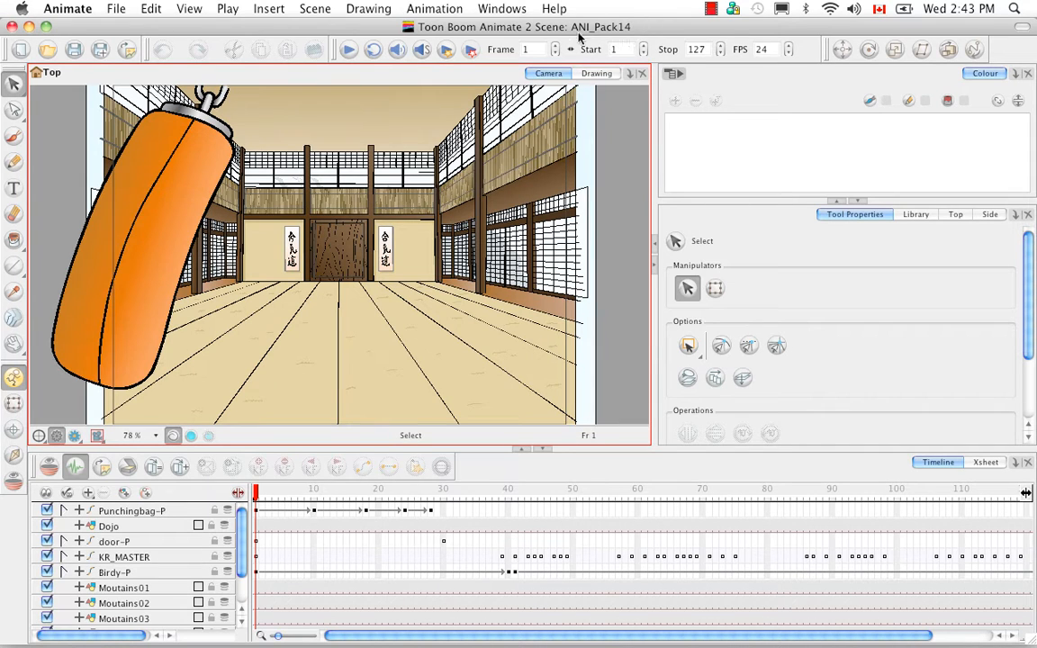
Play the whole scene through in the Camera view, then return the playhead to frame 1.
click(348, 51)
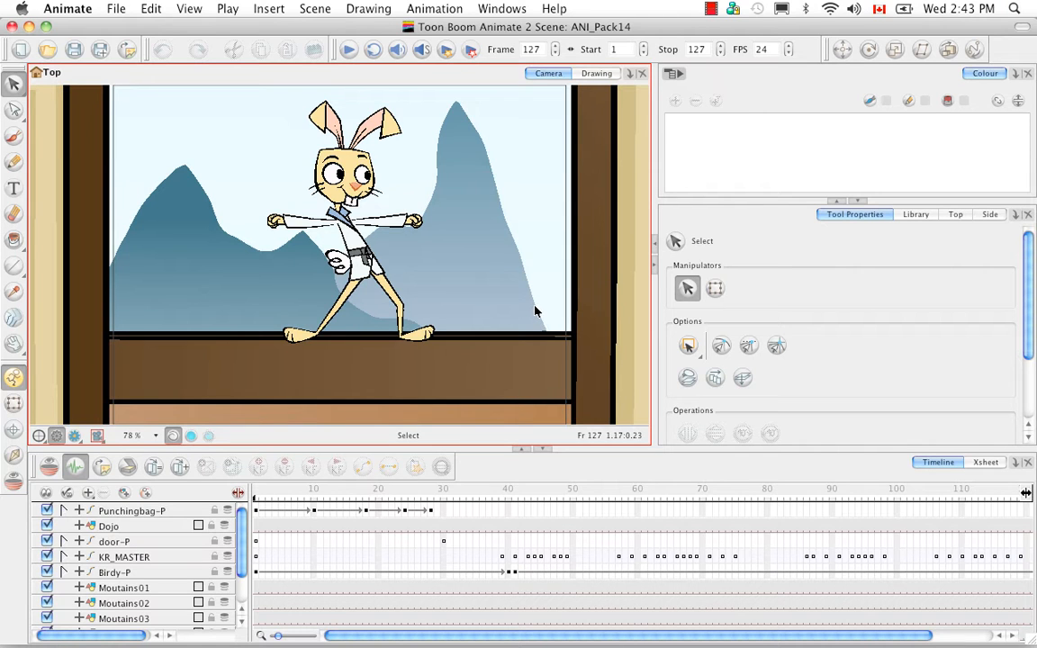
drag(297, 491, 256, 491)
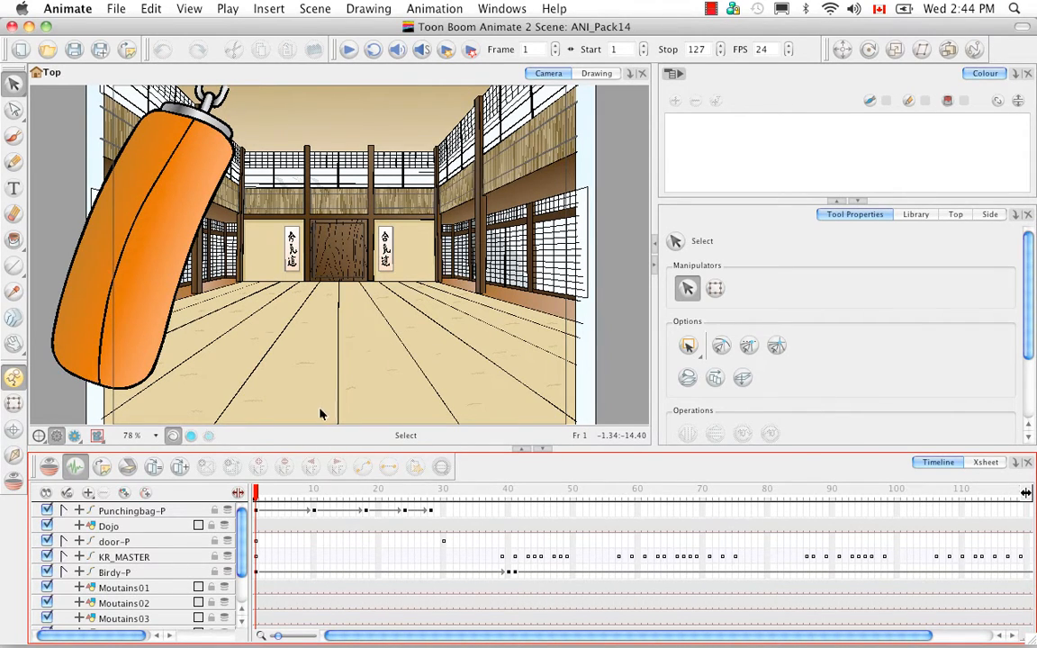
Check the layer nested under the Punchingbag-P peg, then create a symbol named Punchingbag-P from the collapsed peg.
click(175, 512)
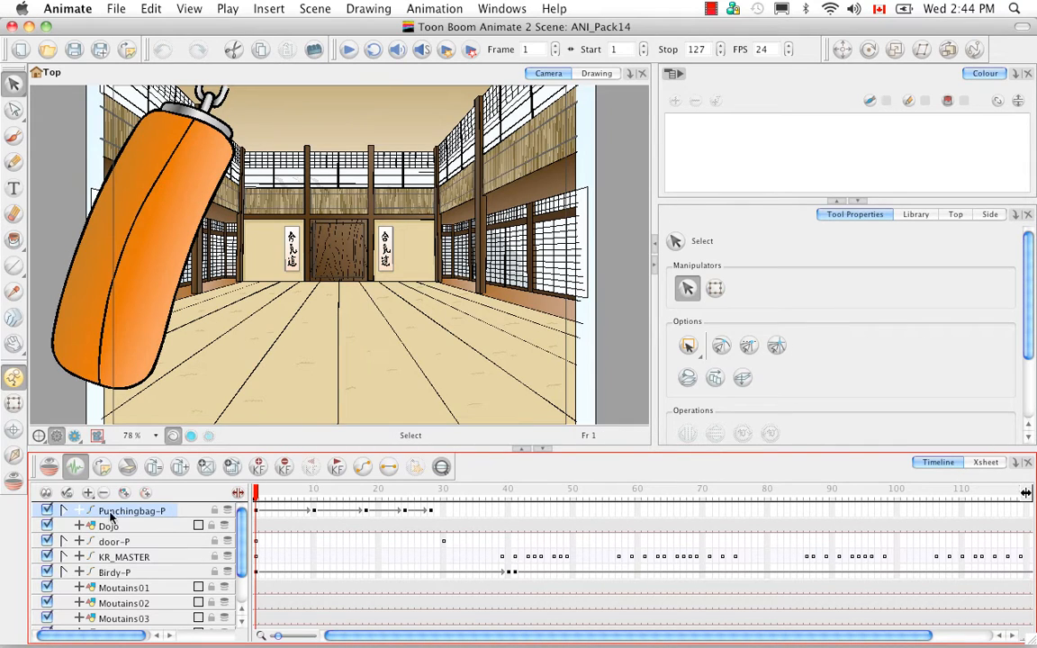
click(64, 510)
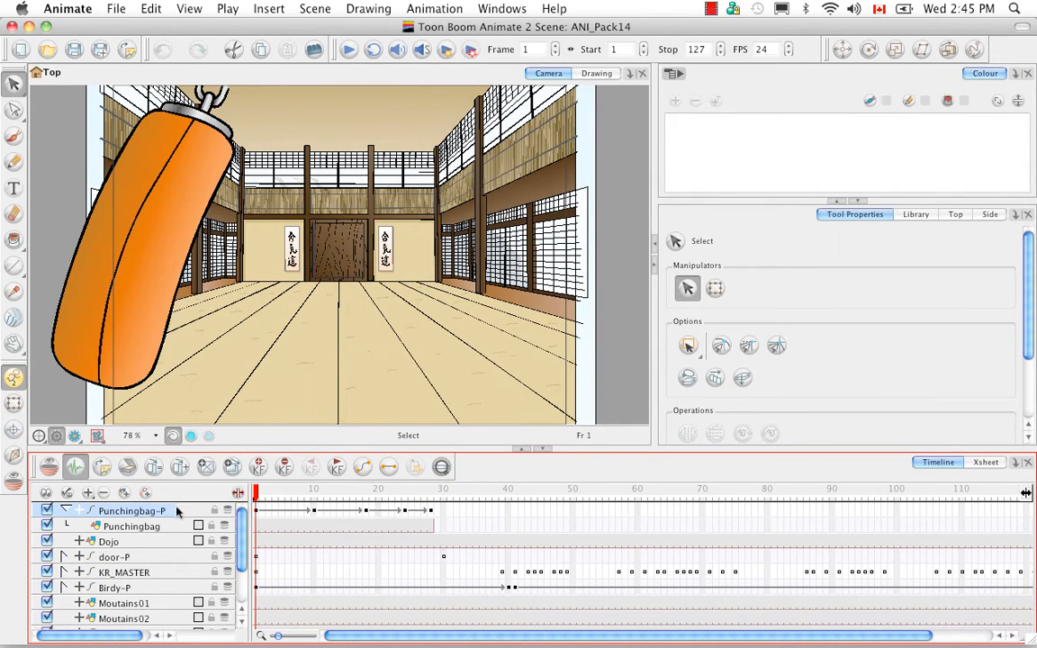
click(65, 509)
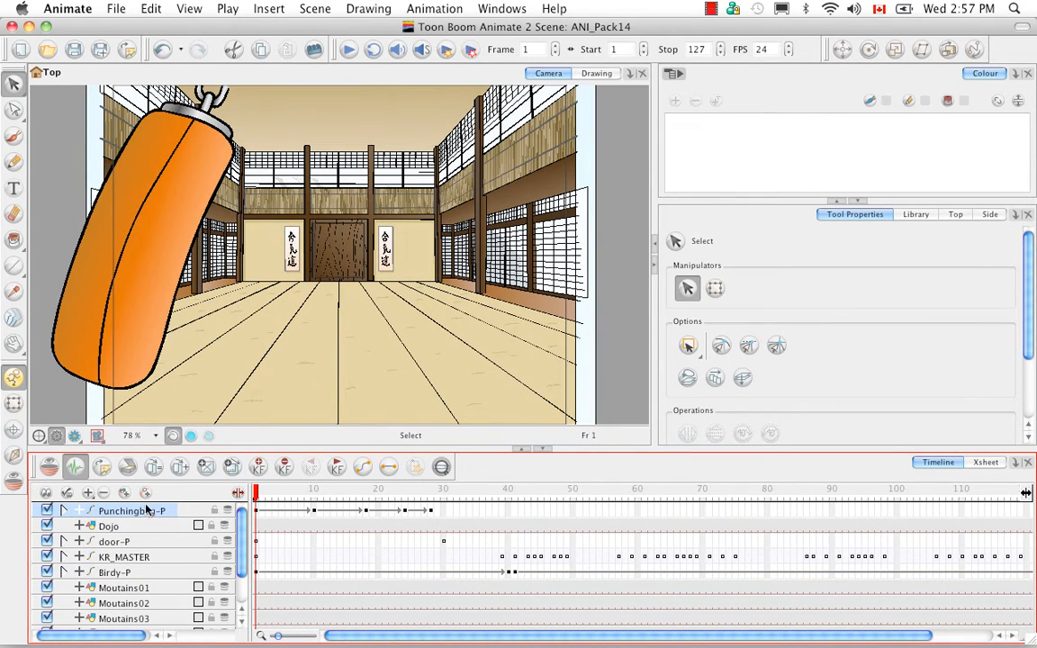
click(149, 9)
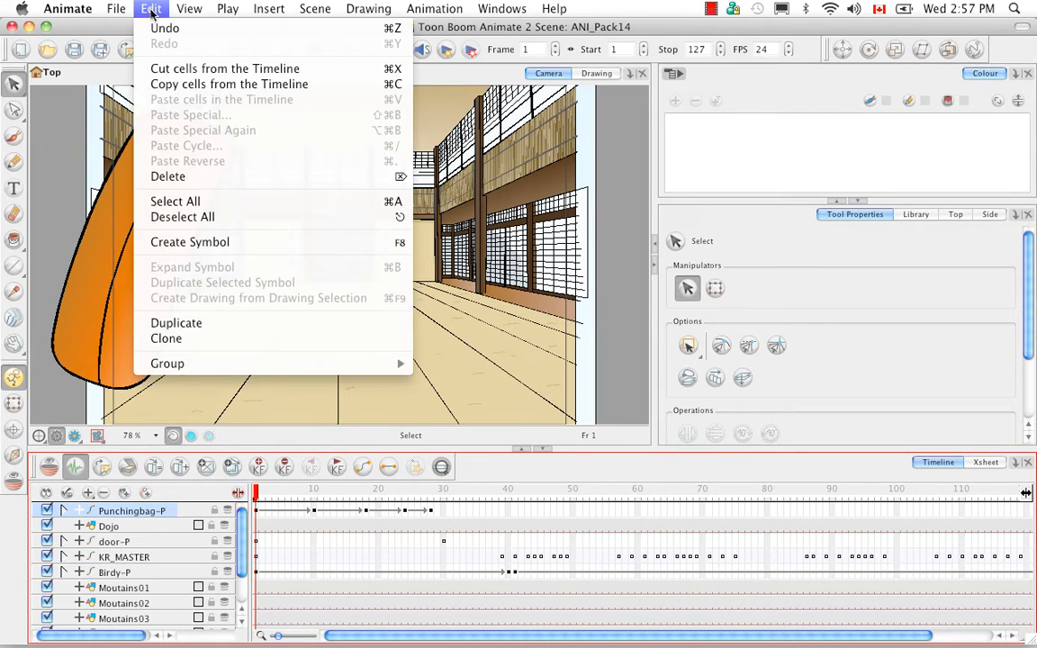
click(390, 243)
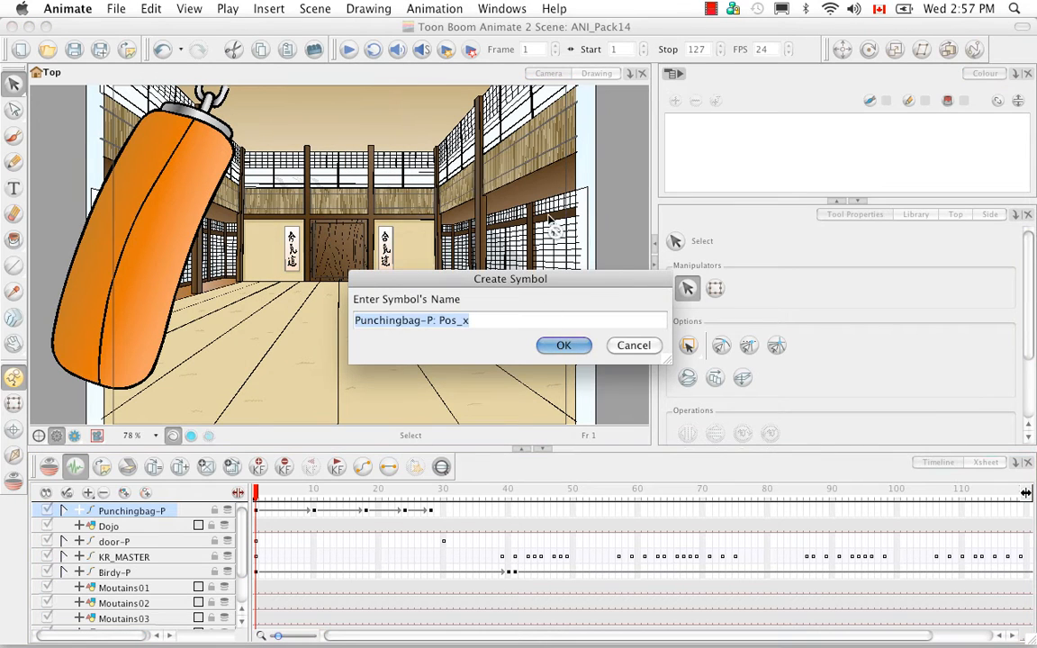
click(467, 319)
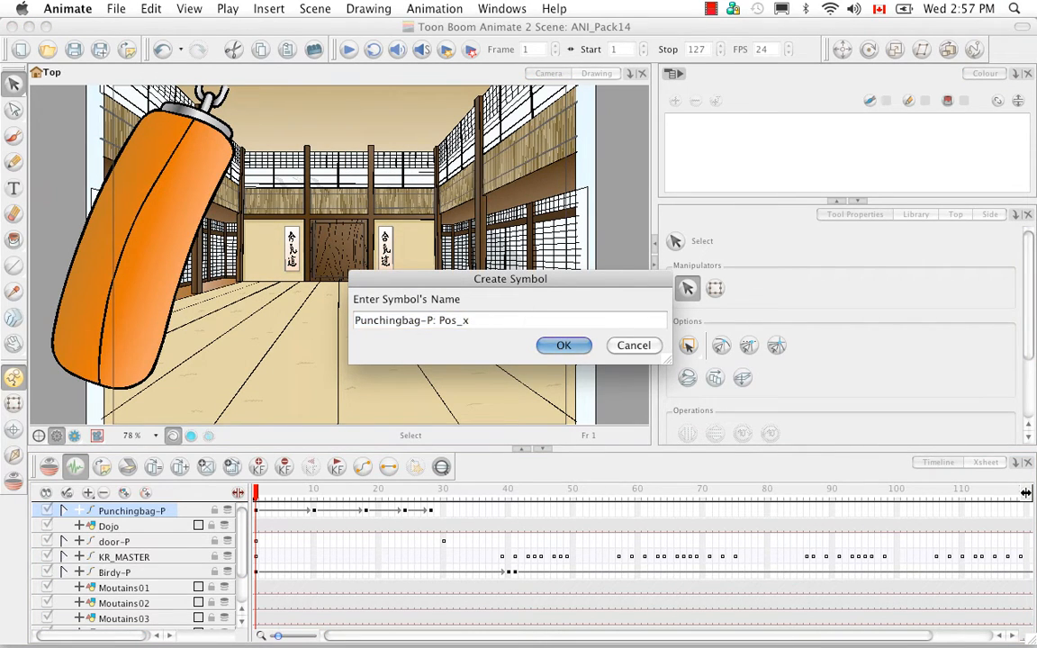
double_click(454, 319)
key(BackSpace)
key(BackSpace)
key(BackSpace)
click(562, 346)
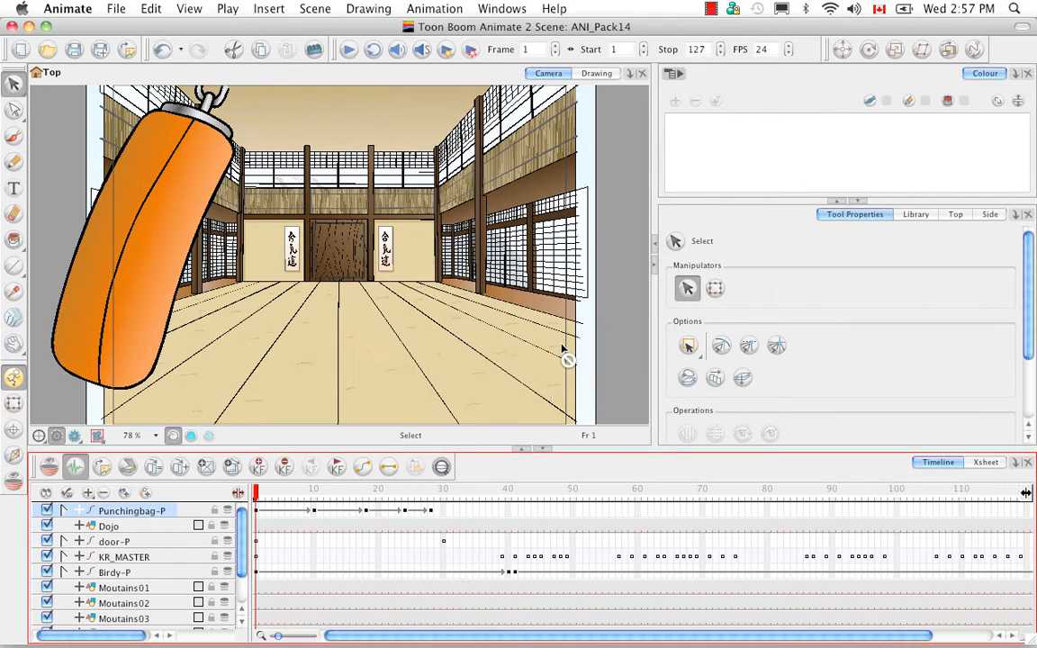
Place the Punchingbag-P symbol from the library's Symbols folder into the timeline above the original peg layer.
click(922, 216)
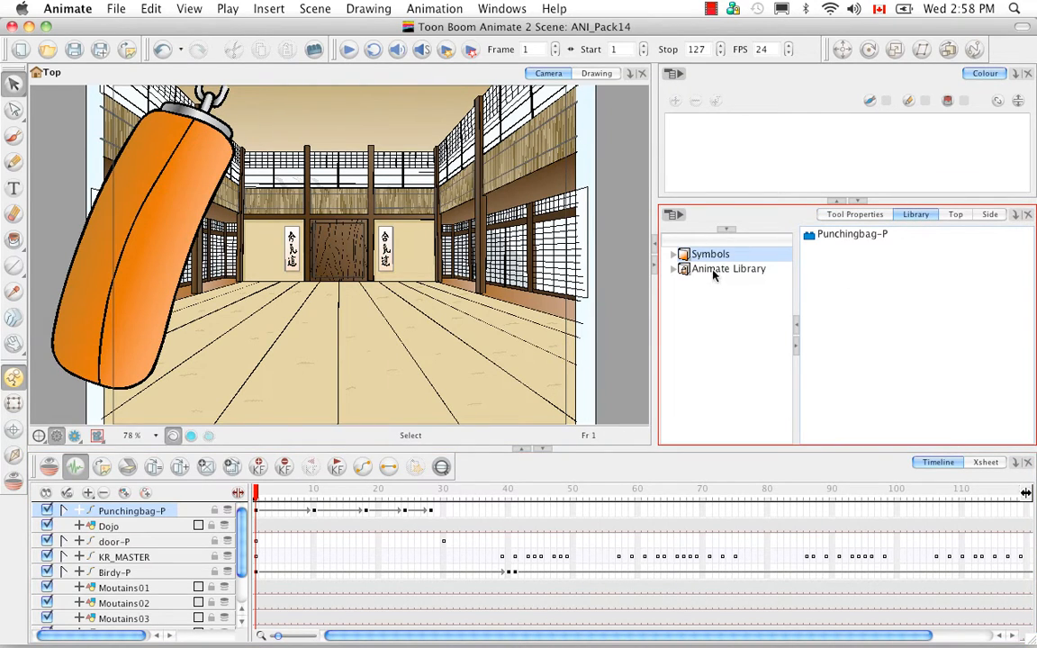
click(717, 269)
click(709, 255)
click(847, 235)
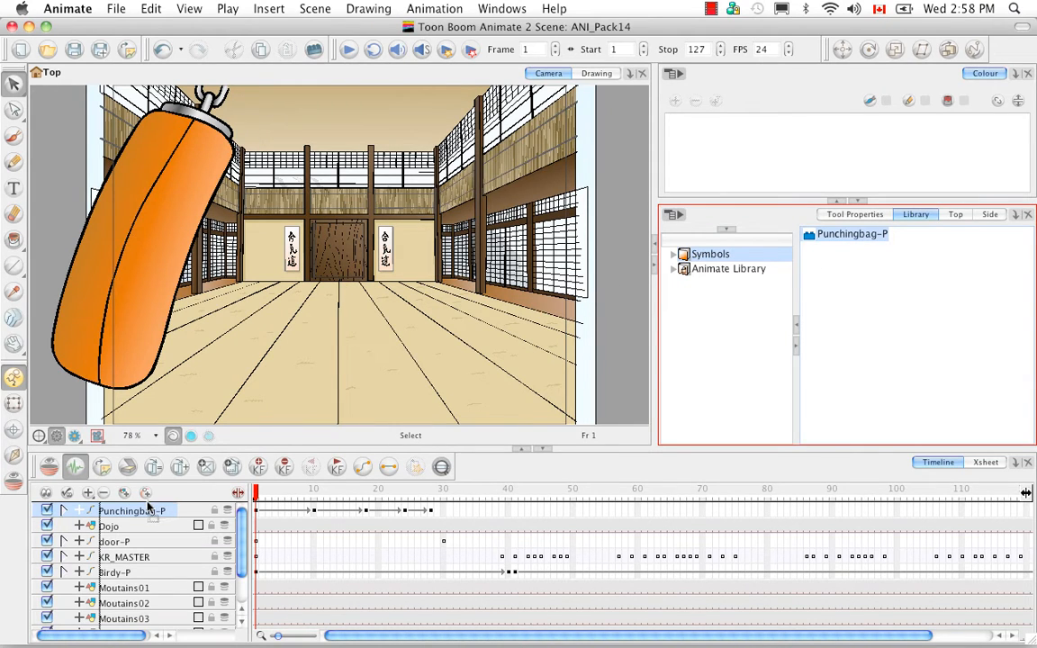
drag(148, 509, 151, 510)
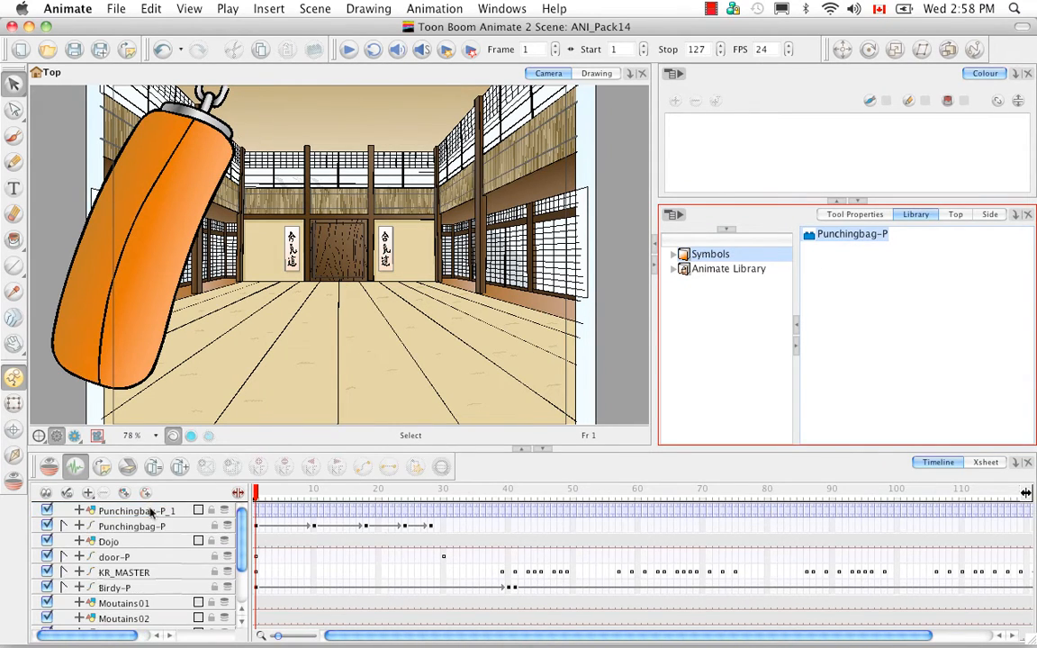
Hide the original Punchingbag-P peg layer and check the new symbol layer by turning its visibility off and on.
click(47, 526)
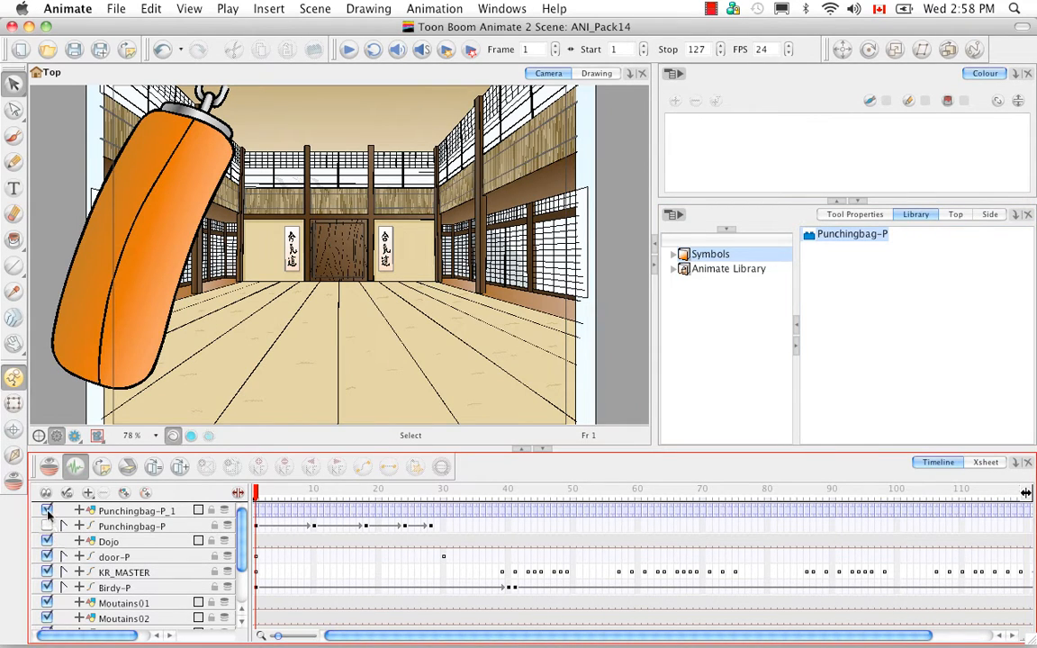
click(47, 510)
click(47, 510)
Duplicate the Punchingbag-P_1 symbol layer in the timeline.
click(135, 511)
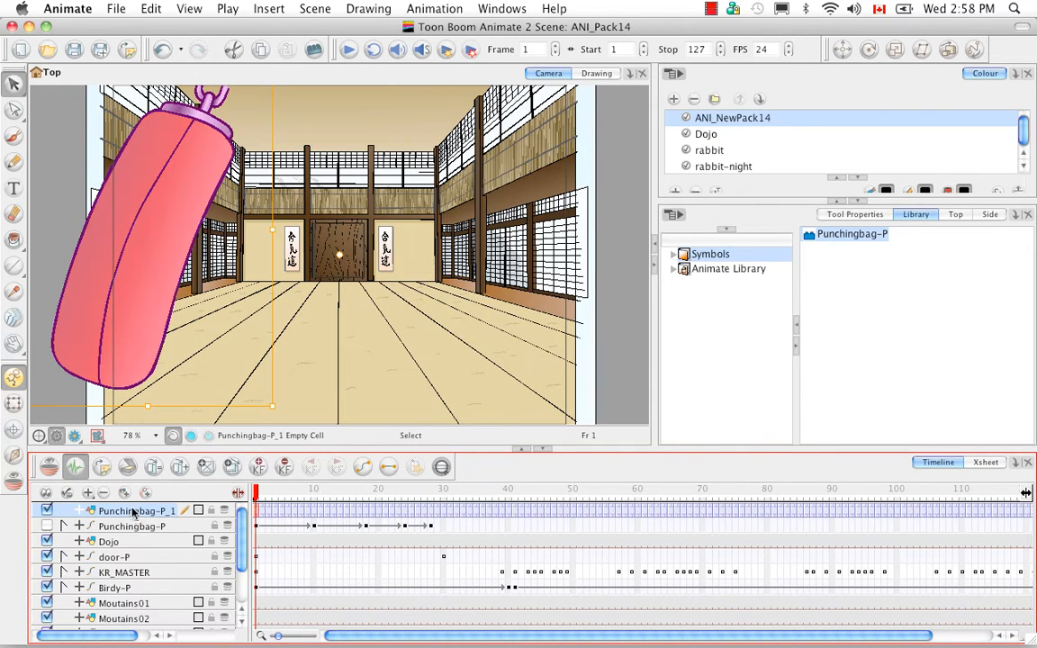
right_click(129, 510)
mouse_move(128, 510)
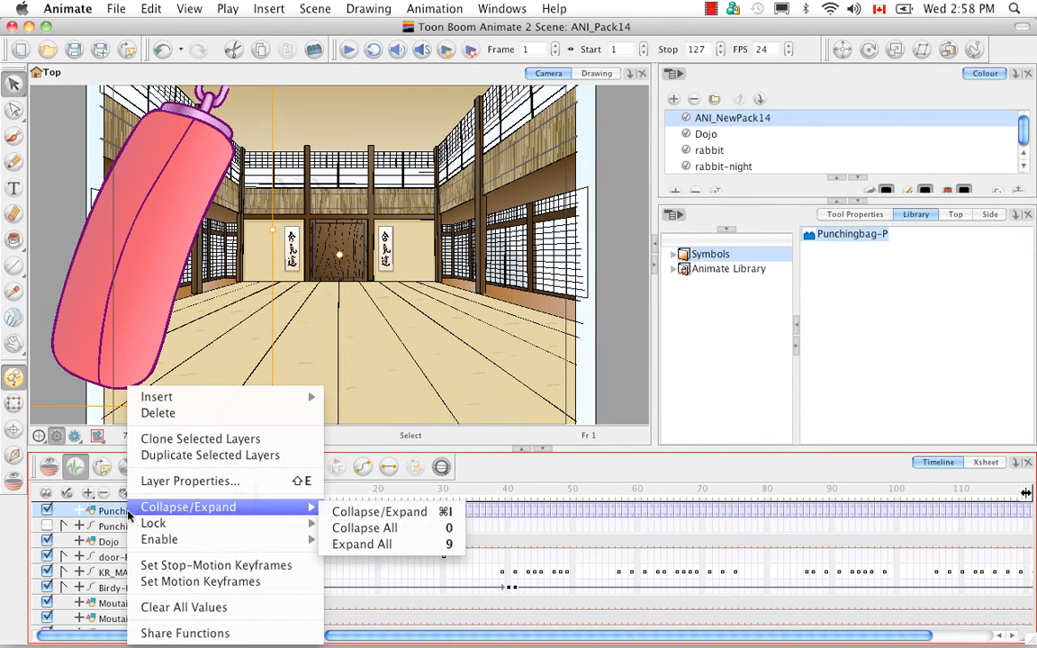
click(162, 457)
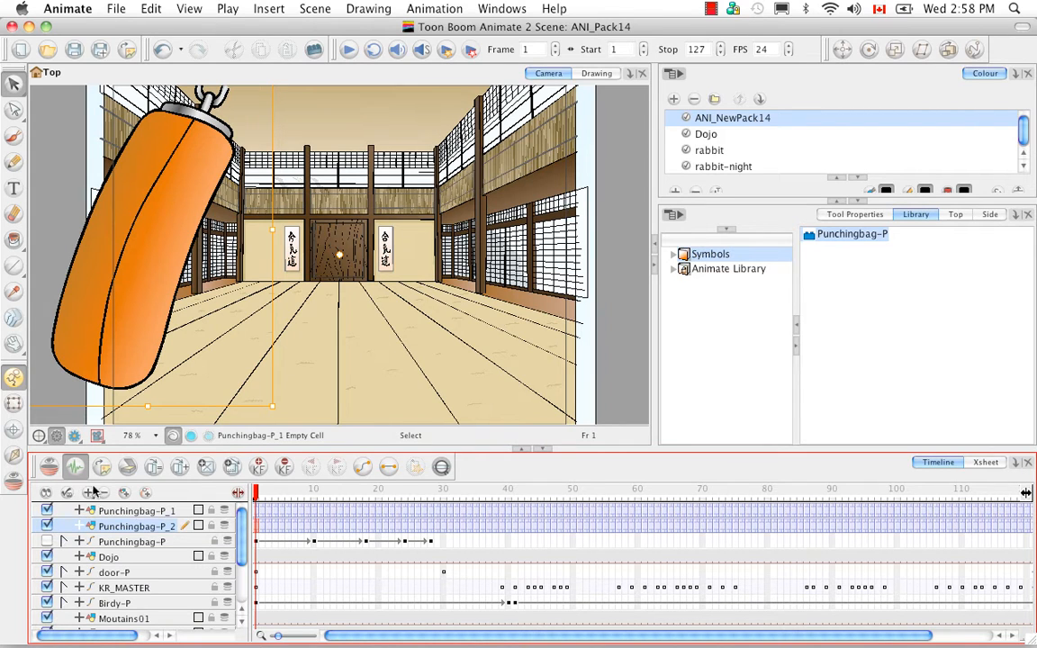
Add a Quadmap layer to the timeline and locate it at the end of the layer list.
click(88, 493)
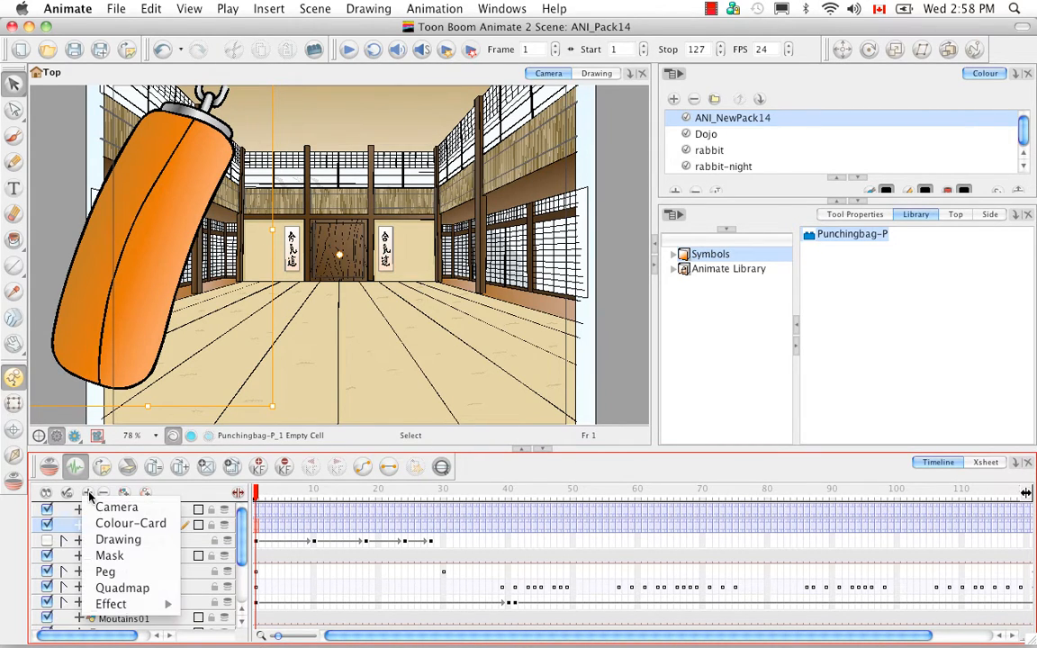
click(93, 586)
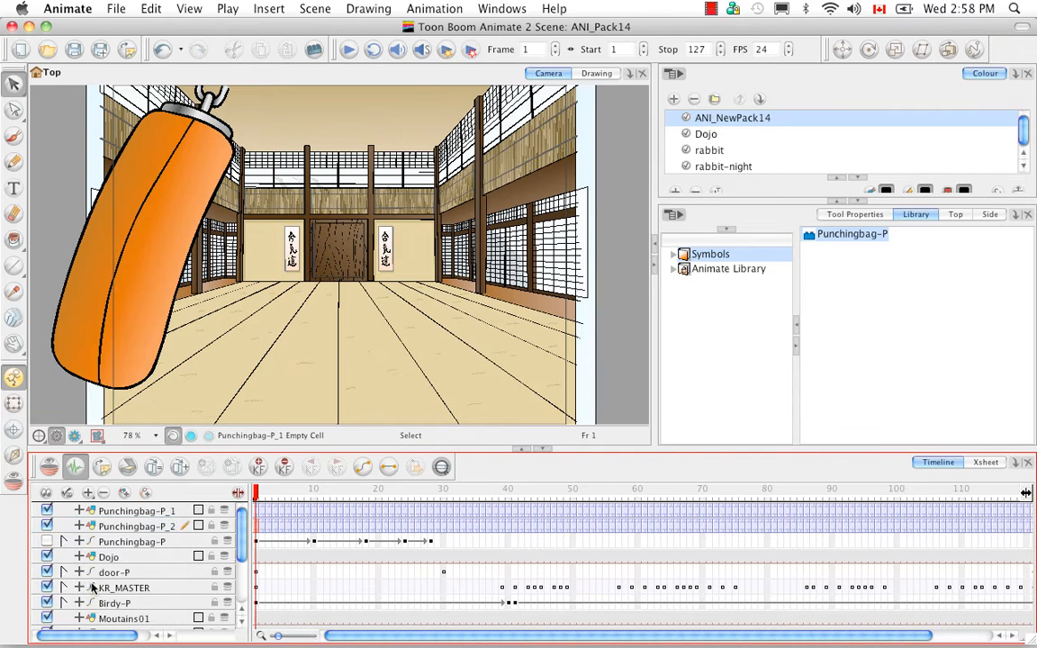
drag(242, 526, 239, 581)
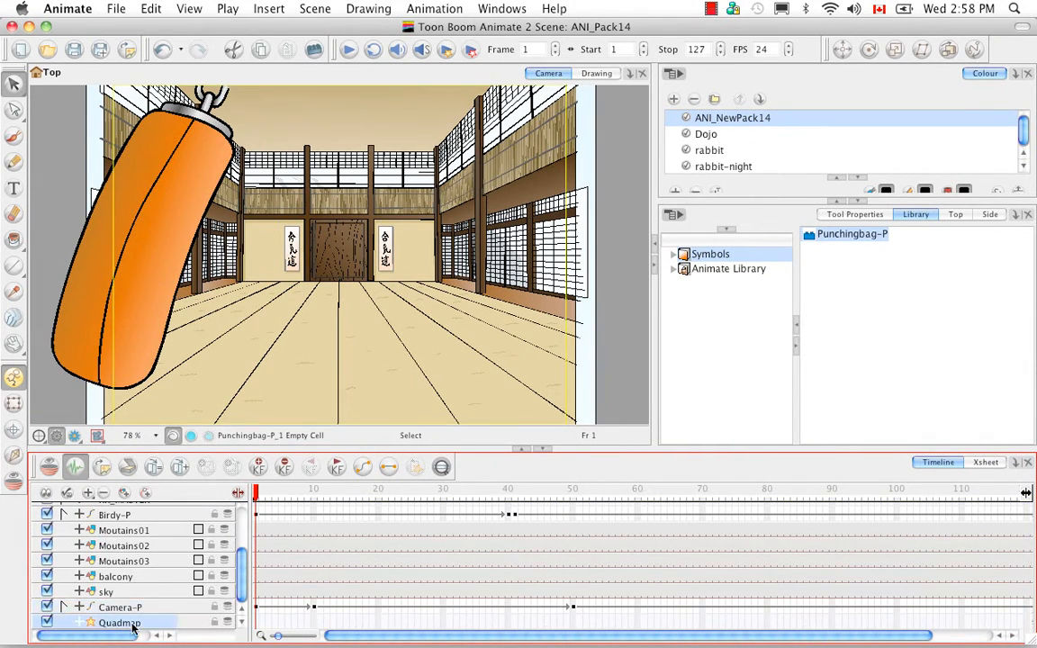
scroll(216, 531, up, 5)
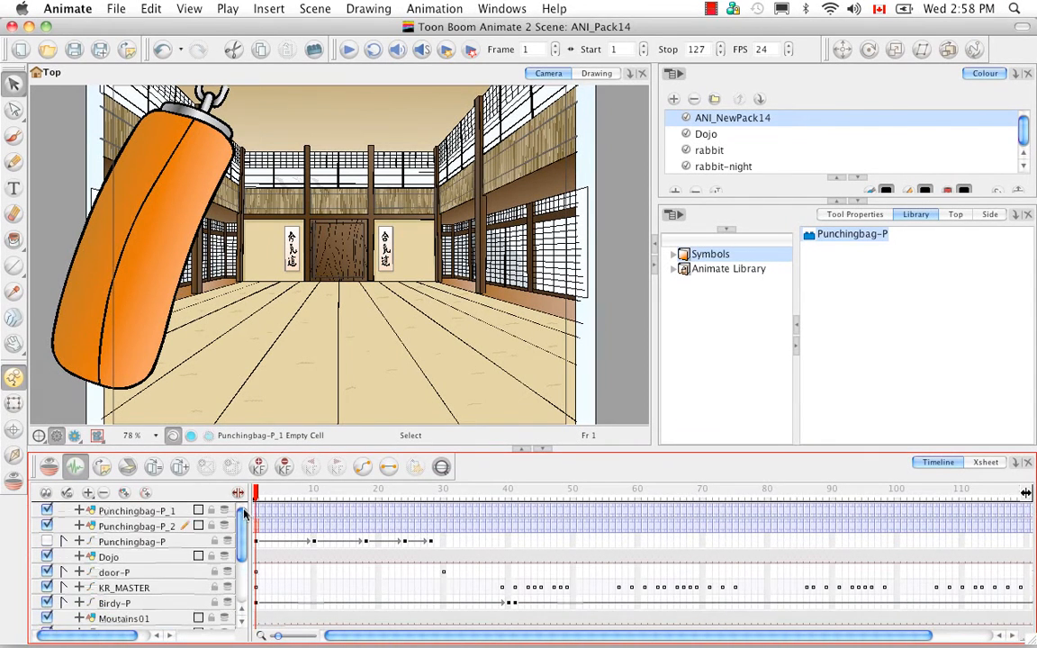
Parent the Punchingbag-P_2 layer to the Quadmap layer.
click(118, 529)
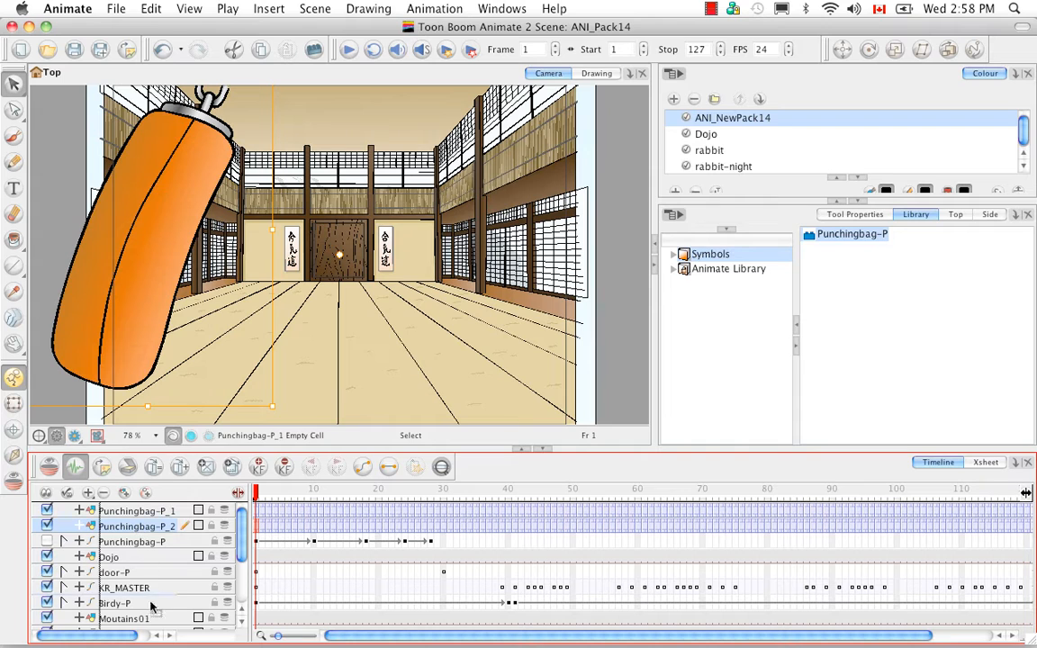
scroll(135, 630, down, 2)
scroll(153, 629, down, 3)
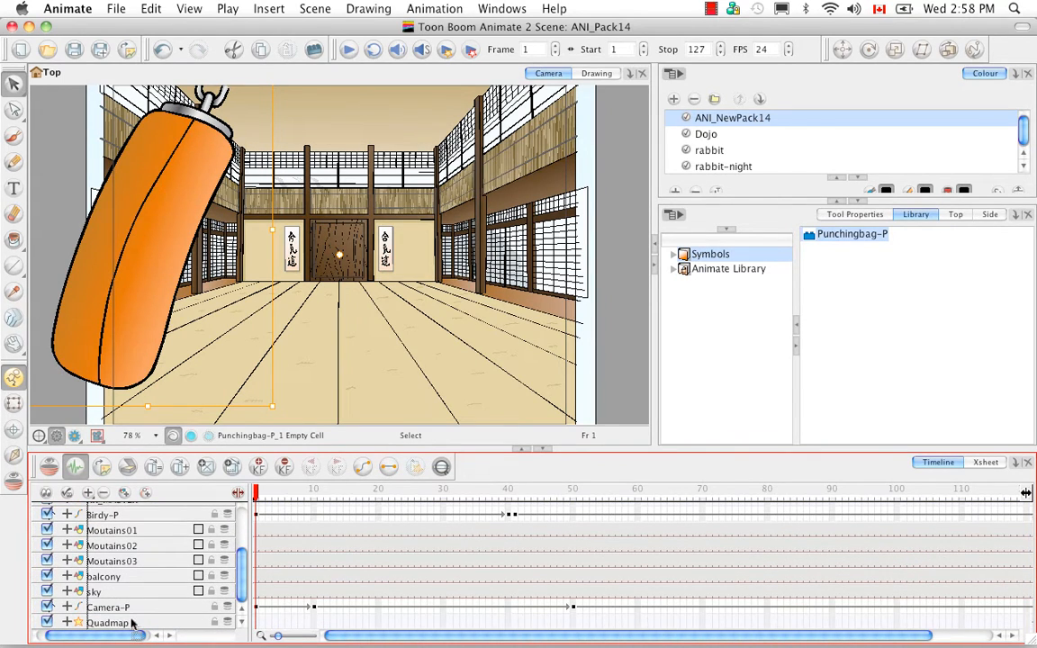
drag(131, 622, 132, 625)
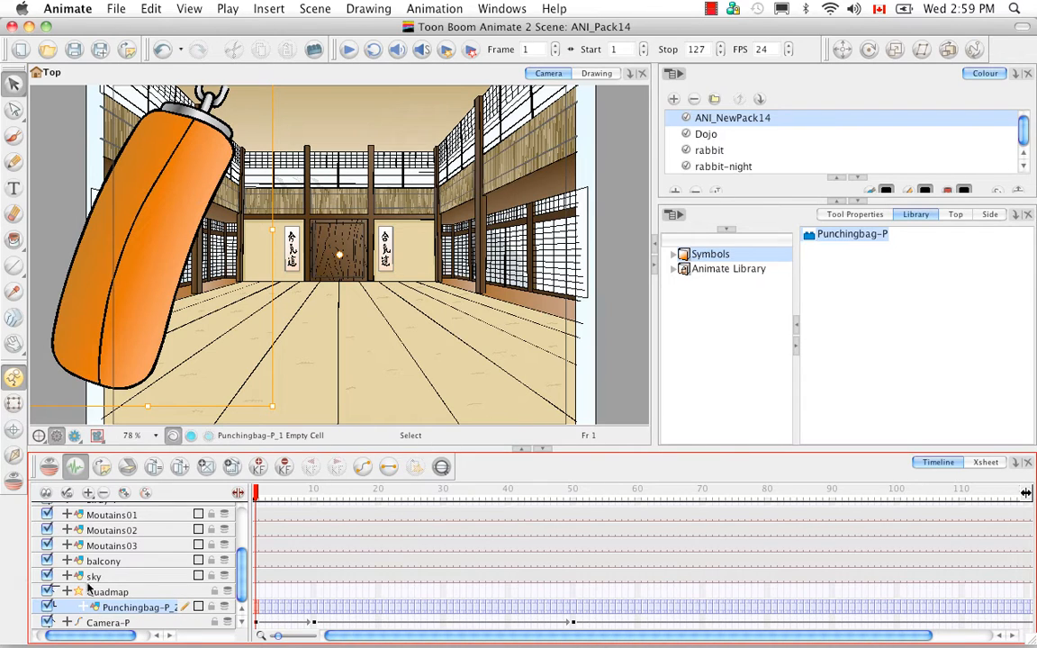
drag(111, 639, 81, 637)
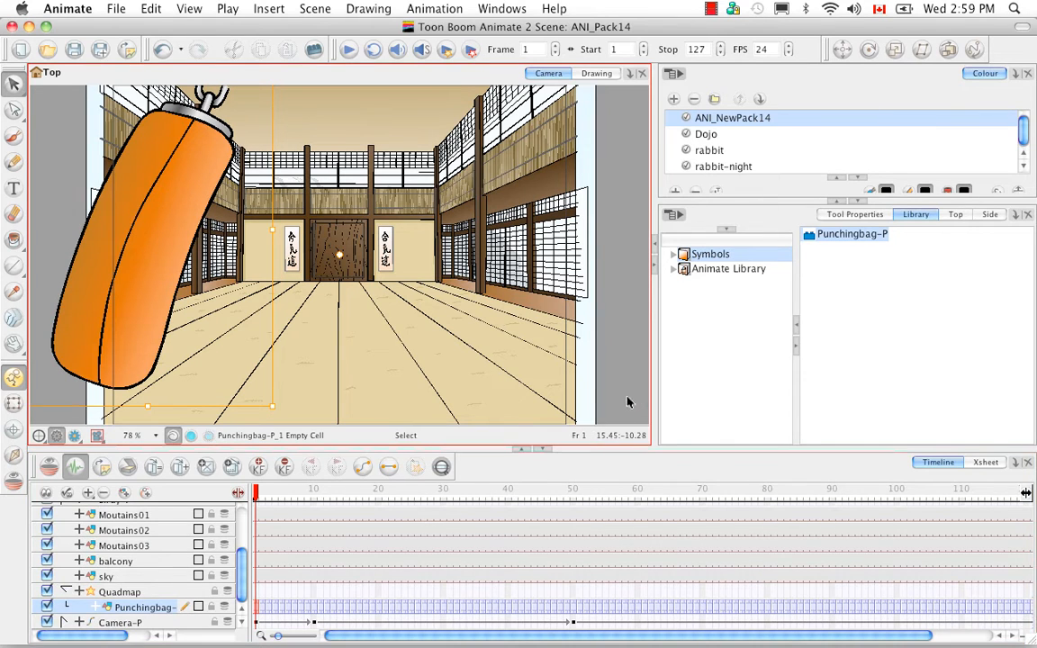
Display the Quadmap layer's control points over the scene in the camera view.
click(598, 388)
key(1)
key(1)
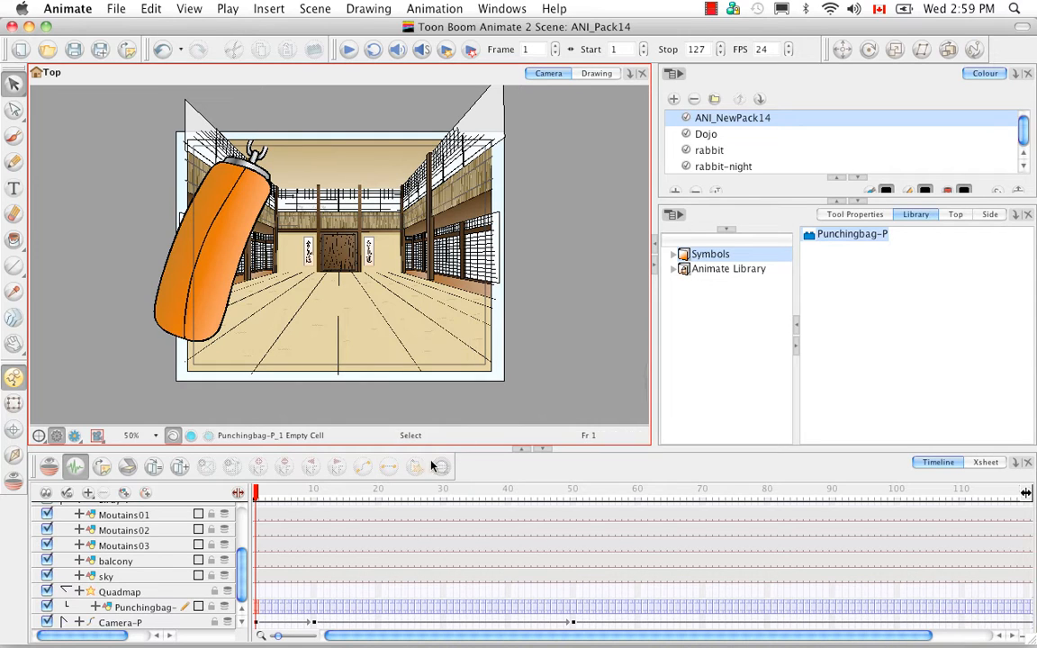
click(116, 594)
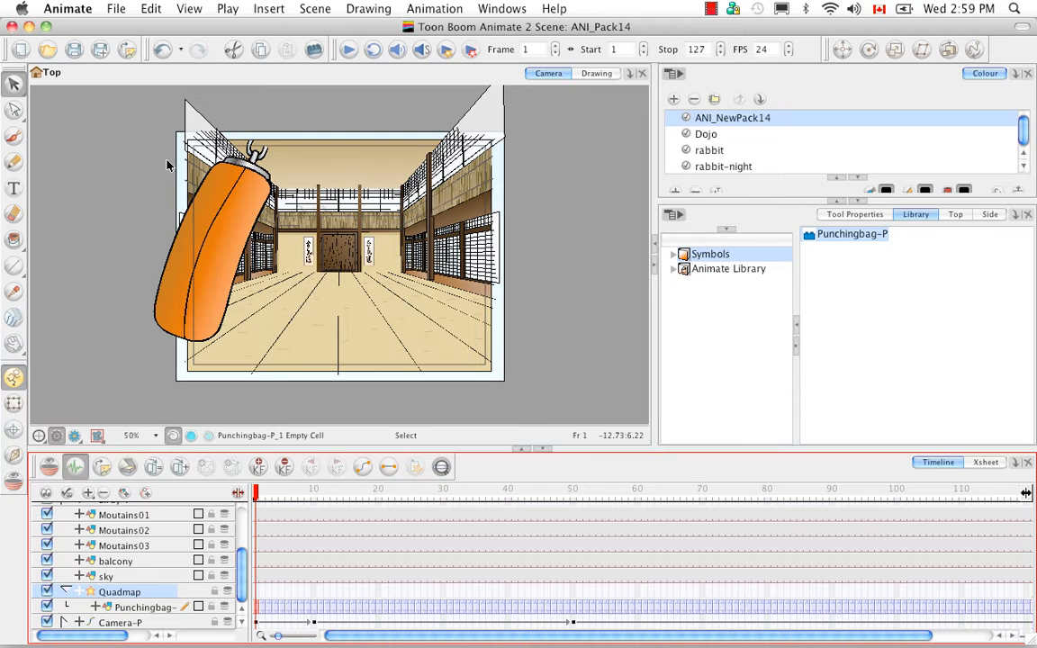
click(189, 9)
mouse_move(320, 270)
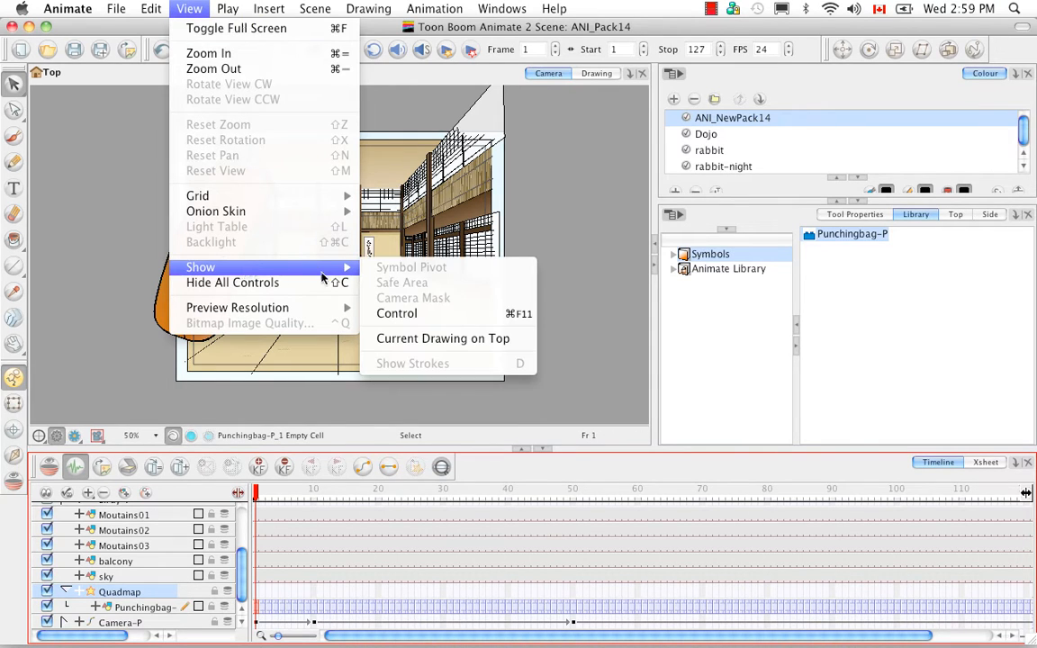
click(447, 314)
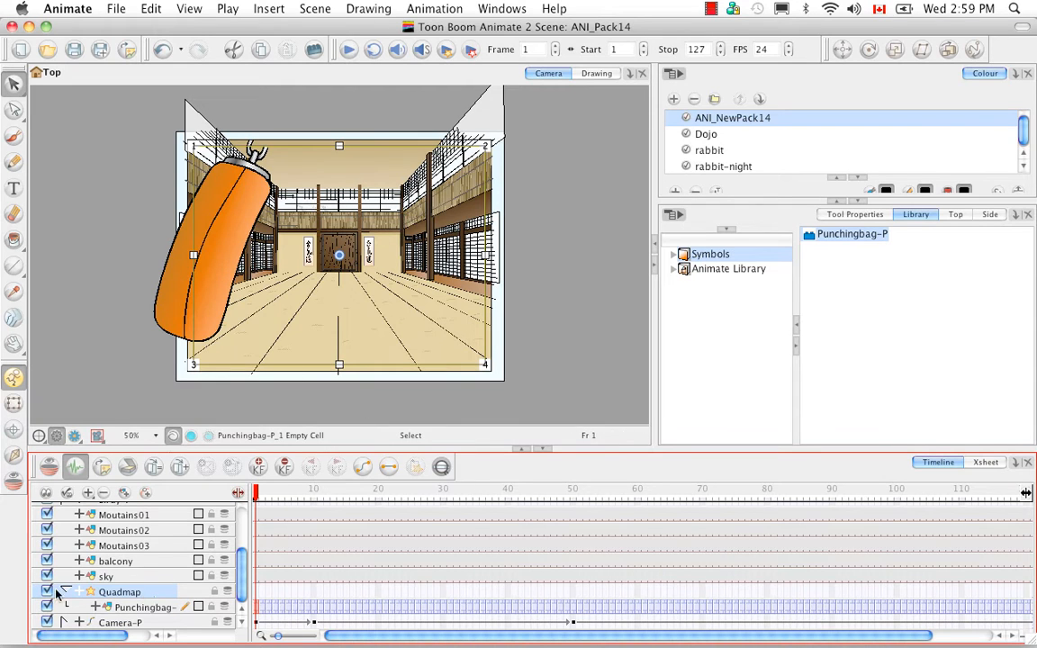
Open the Quadmap's layer properties clear of the artwork and activate the Transform tool.
scroll(162, 597, right, 3)
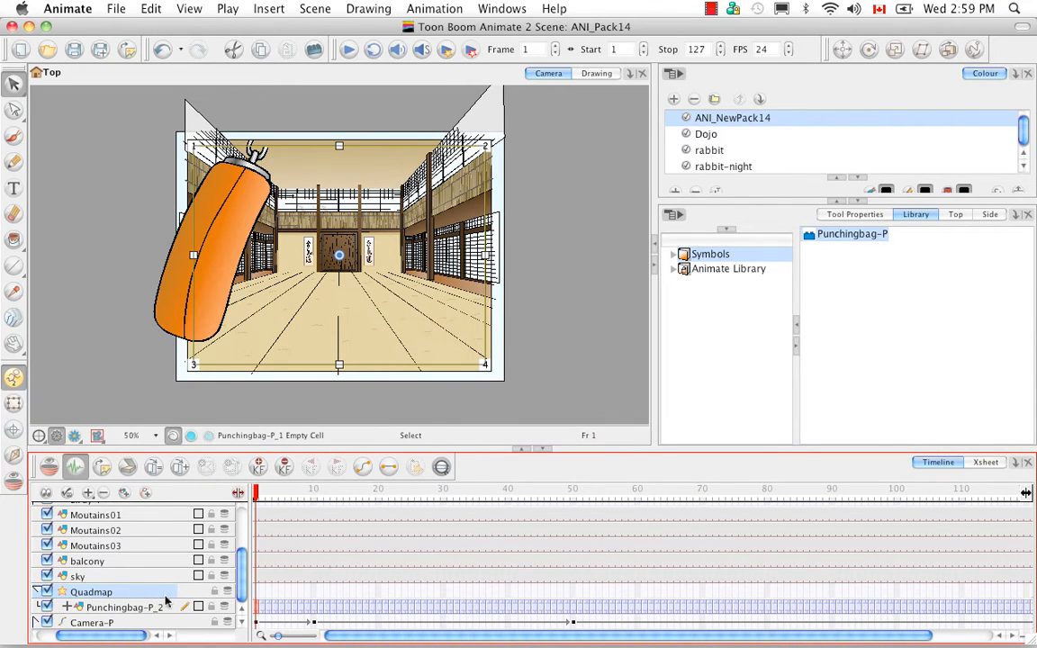
double_click(165, 596)
drag(379, 138, 687, 65)
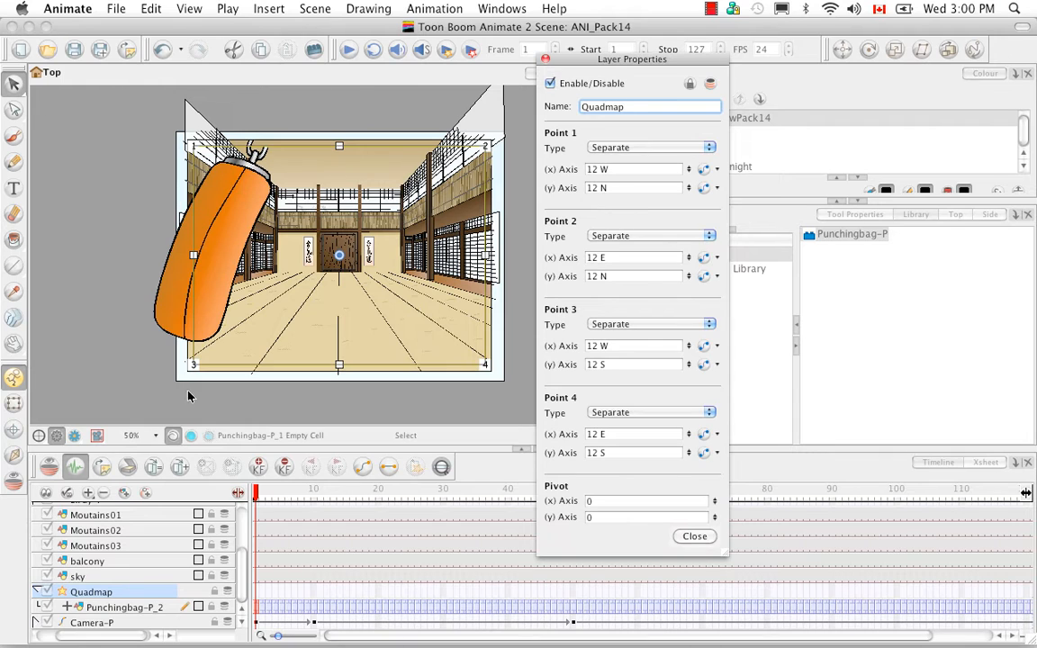
click(17, 406)
click(18, 406)
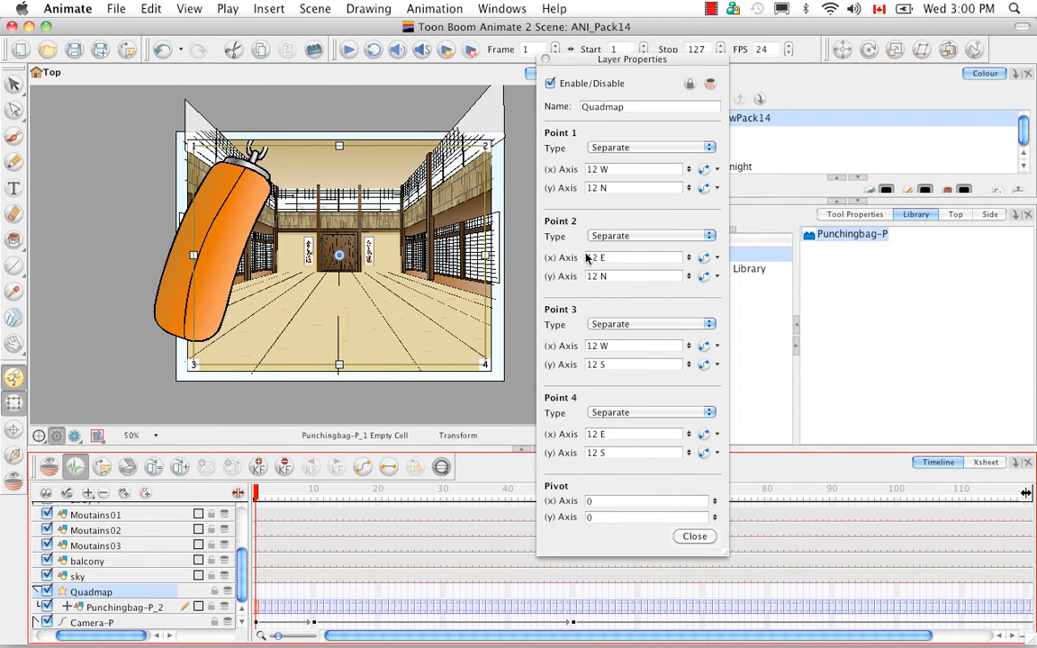
Flip the duplicated bag downward by setting the Y axis of Quadmap Points 1 and 2 to 24 S.
click(596, 187)
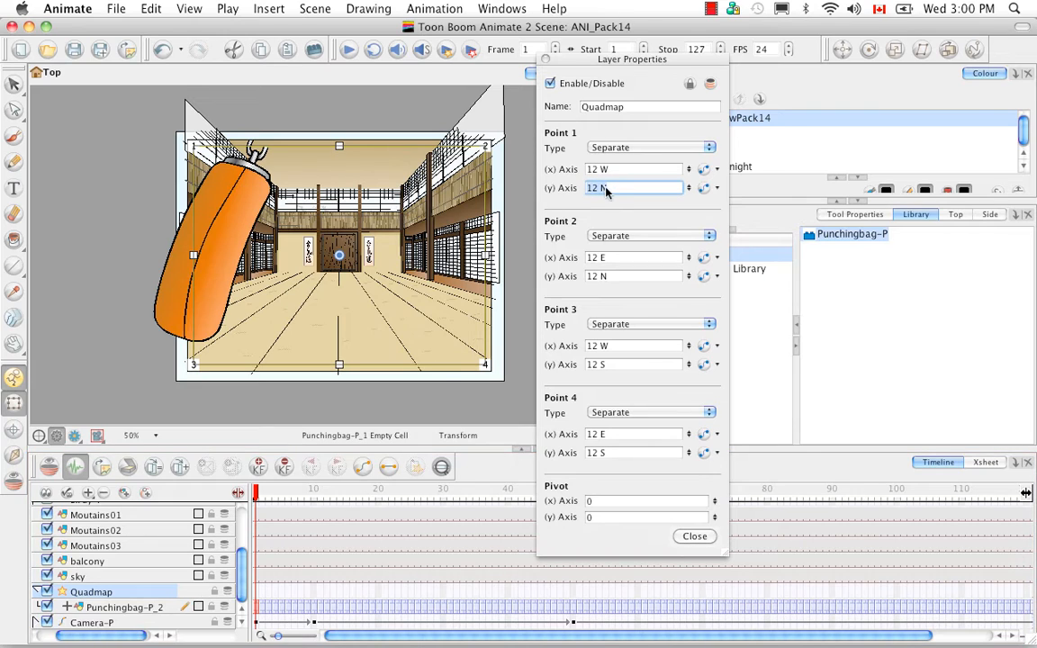
text(24)
key(Return)
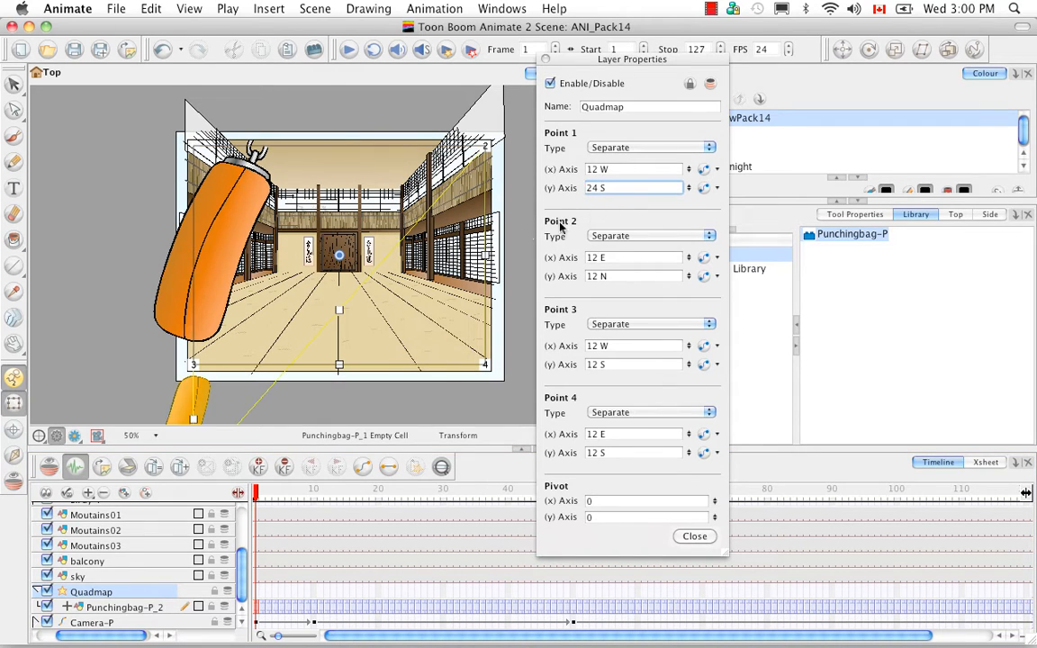
scroll(313, 351, down, 5)
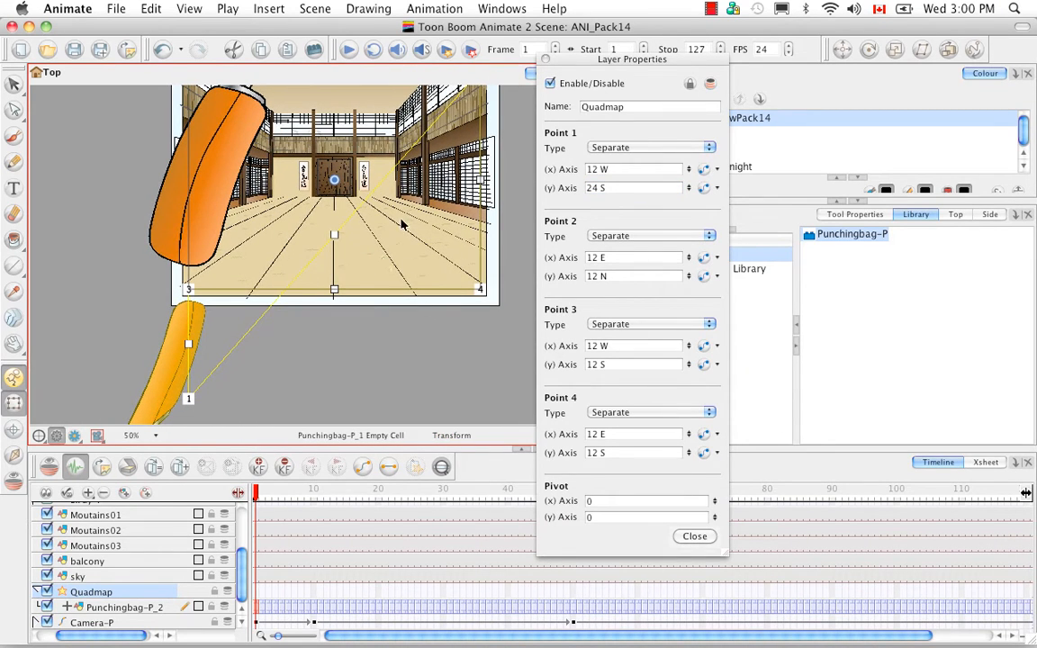
scroll(380, 187, up, 5)
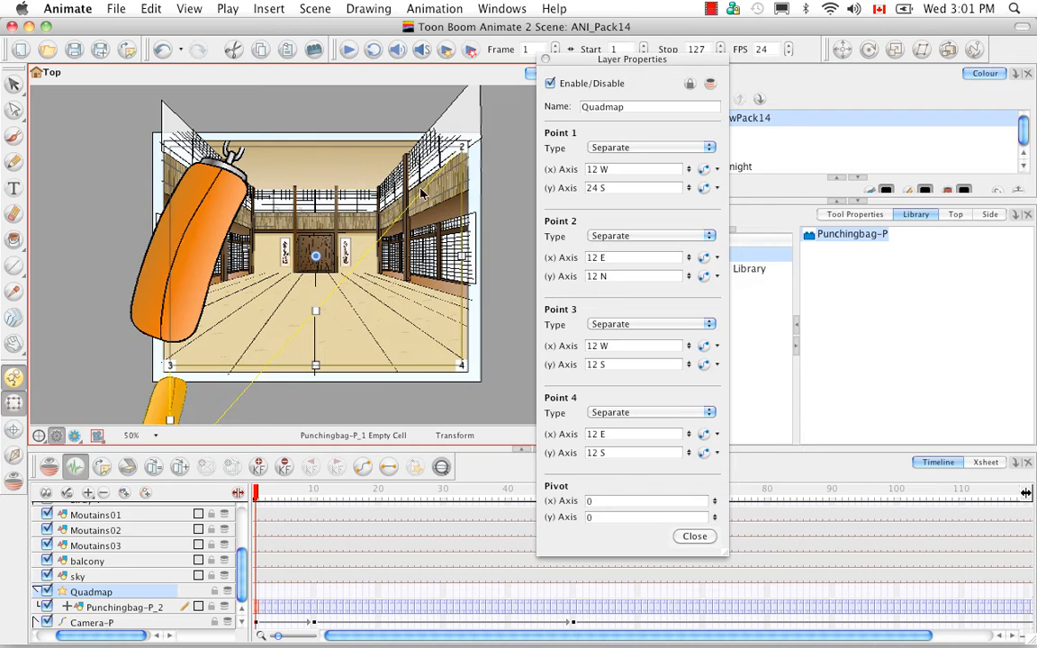
click(606, 277)
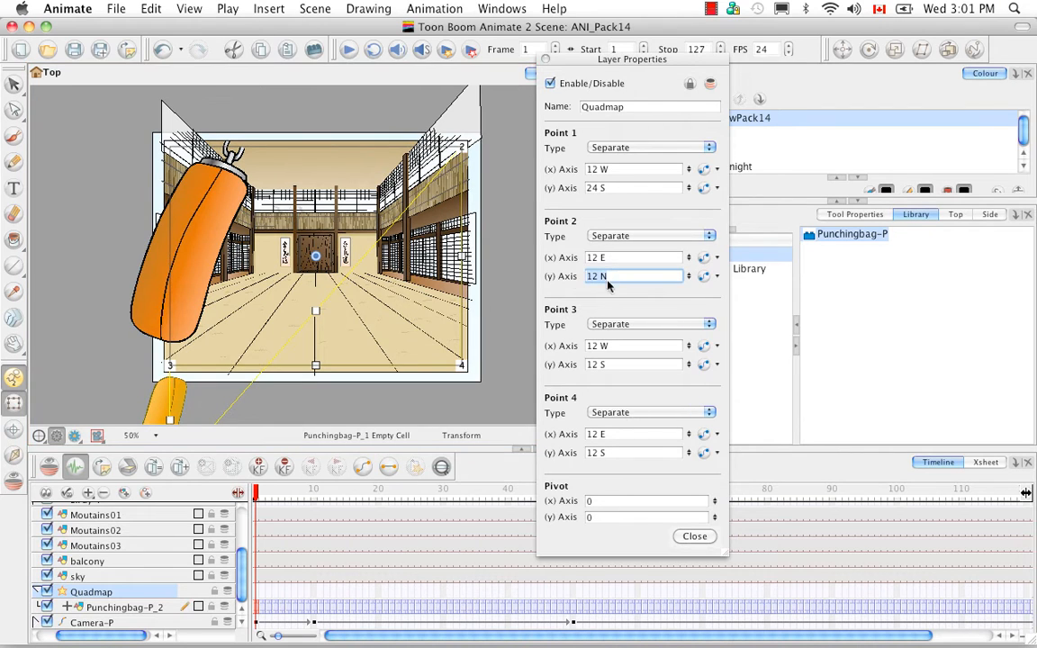
text(2)
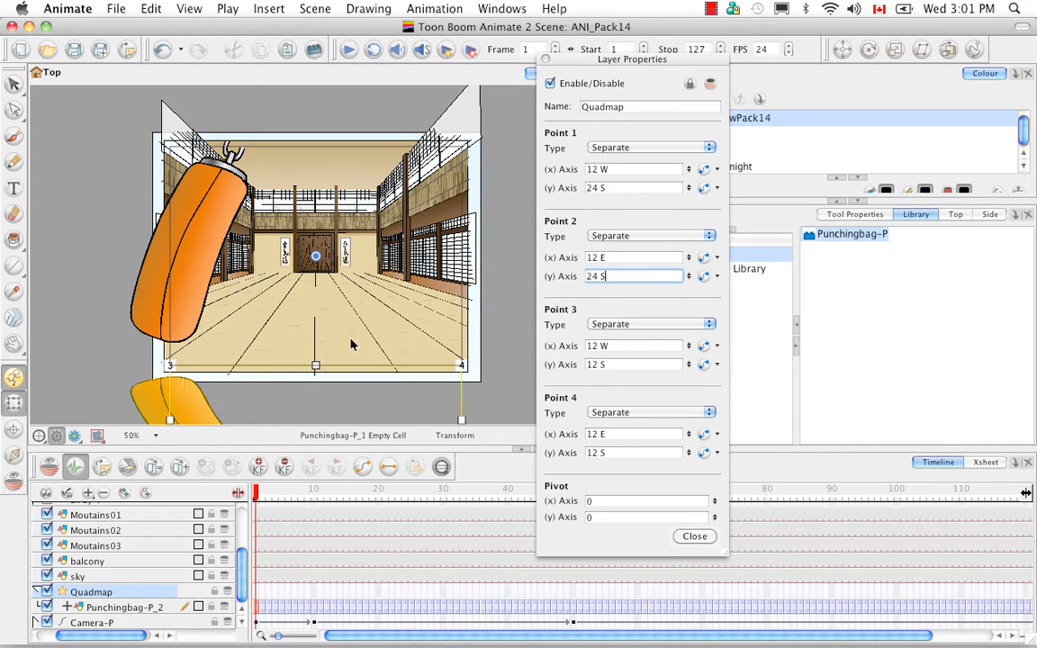
drag(354, 342, 349, 272)
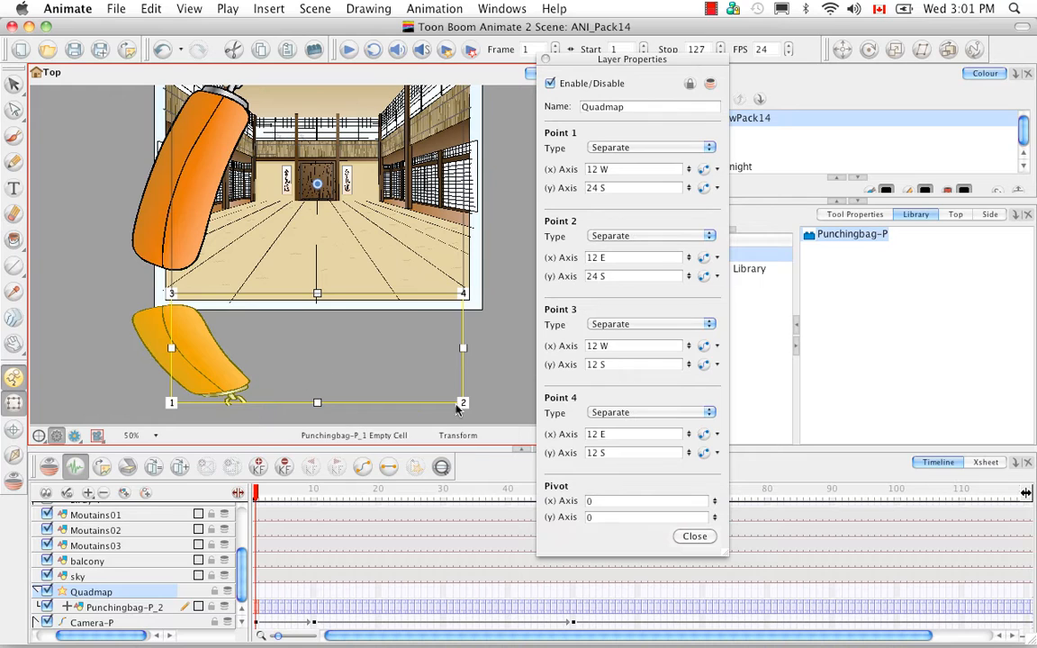
Reshape the Quadmap into a flattened, slanted shadow under the bag, with Point 1 about 8.3 W, 15.7 S and Point 2 about 17.3 E, 15.9 S.
mouse_move(470, 346)
mouse_down()
mouse_move(495, 349)
mouse_move(481, 349)
mouse_up()
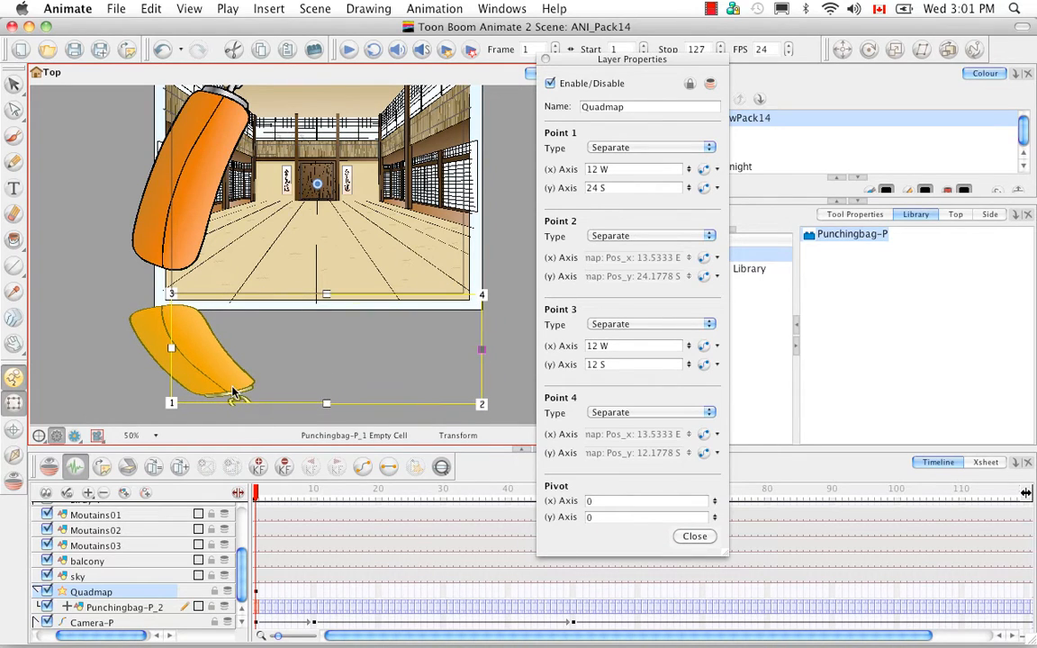
drag(167, 403, 221, 398)
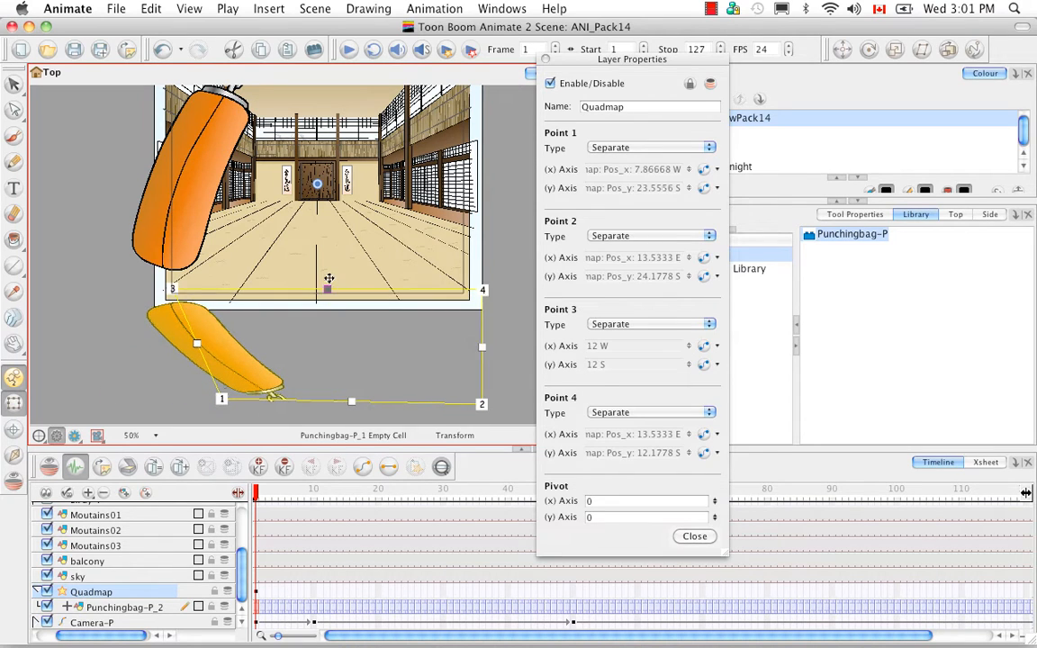
drag(328, 287, 323, 254)
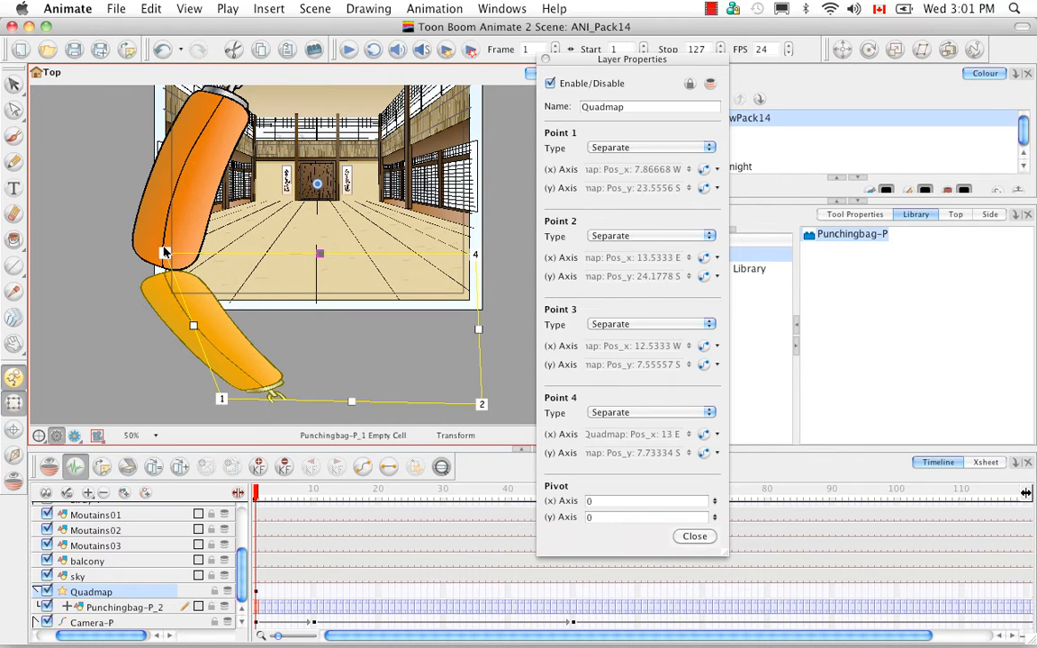
drag(351, 401, 347, 331)
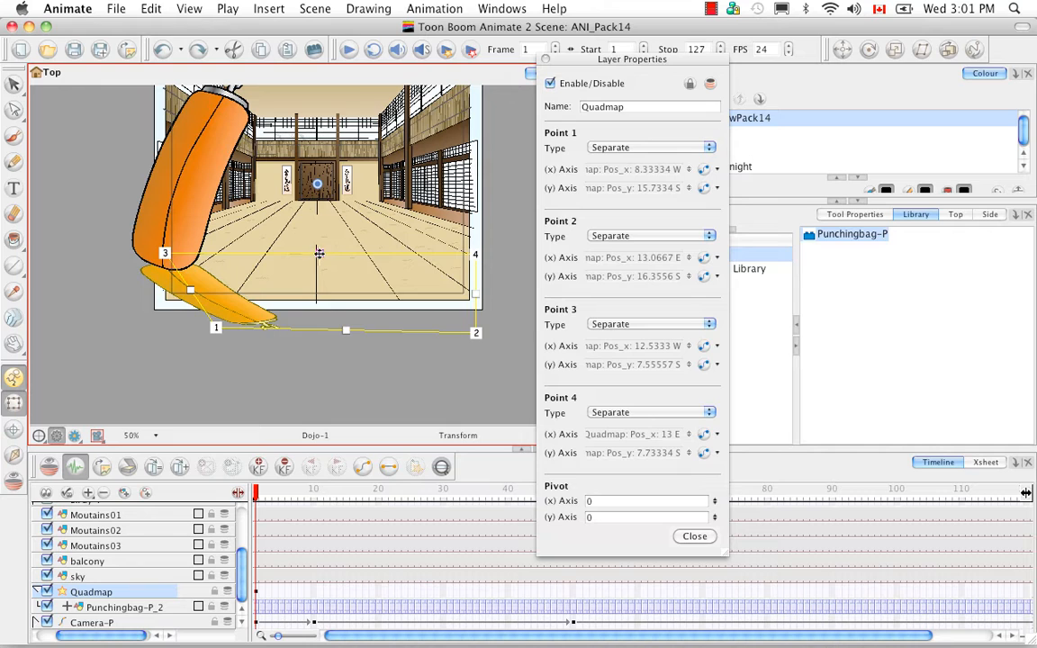
drag(319, 253, 318, 262)
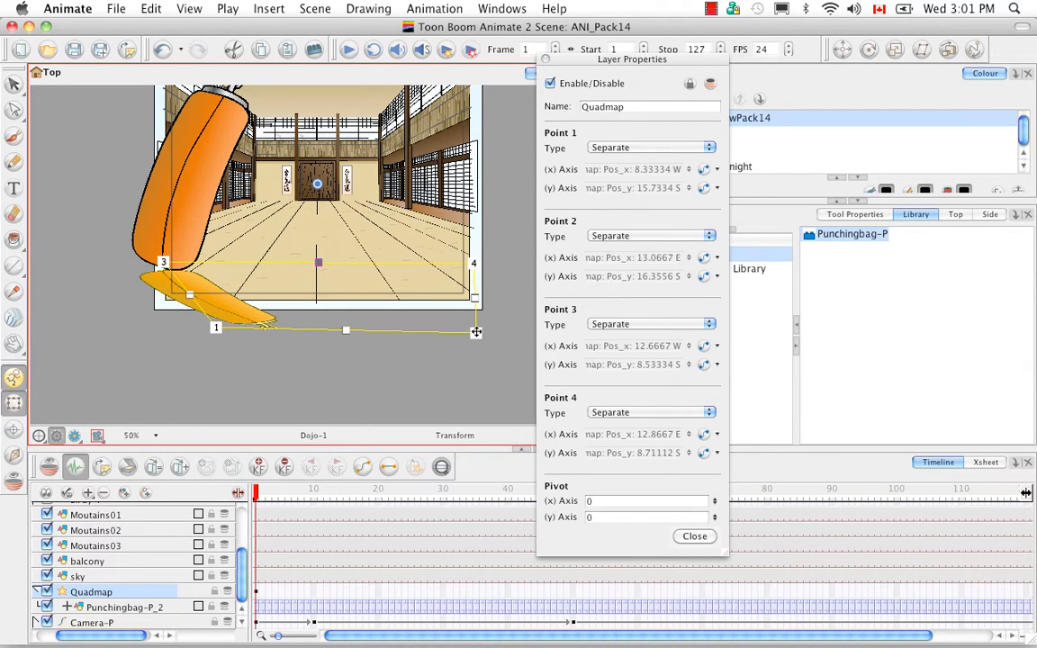
drag(476, 331, 530, 329)
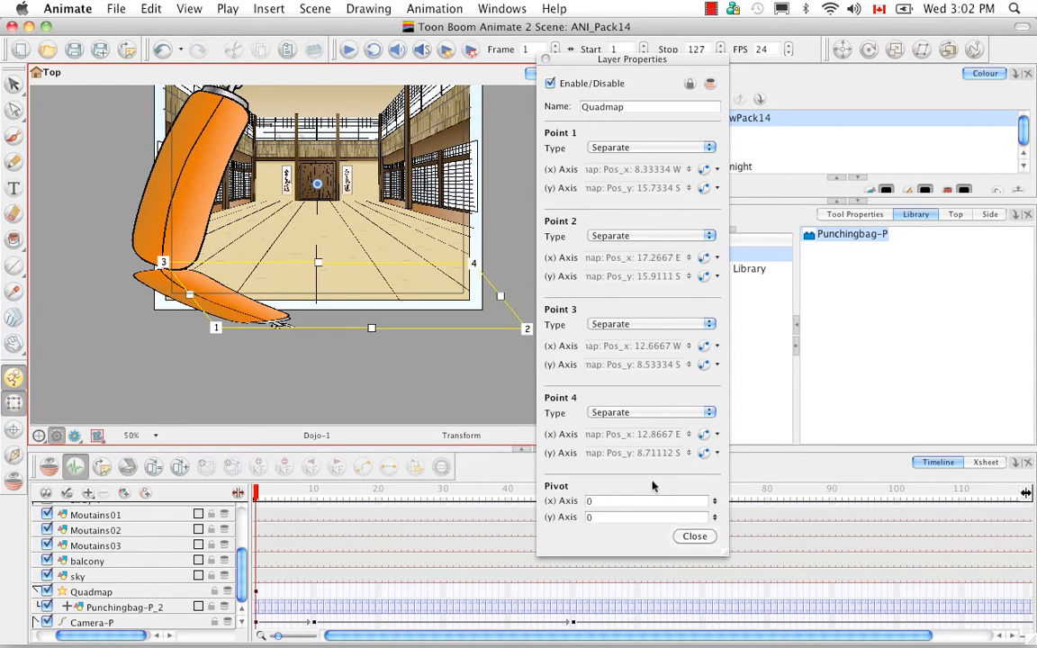
Close the Quadmap's properties and check the deformed bag in a rendered preview before returning to the OpenGL view.
click(692, 537)
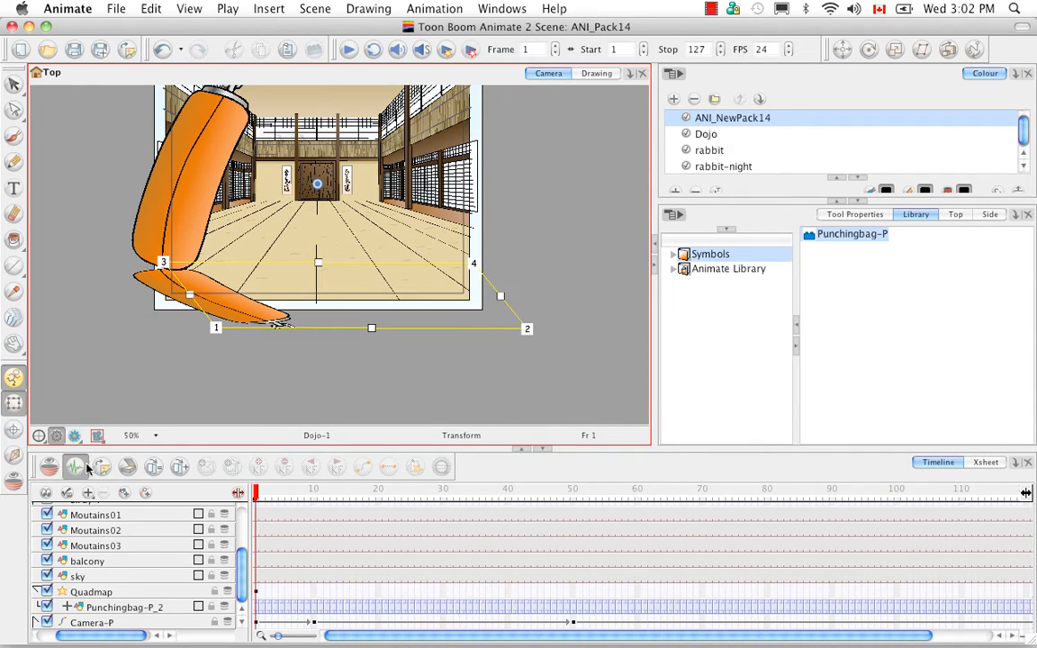
click(75, 437)
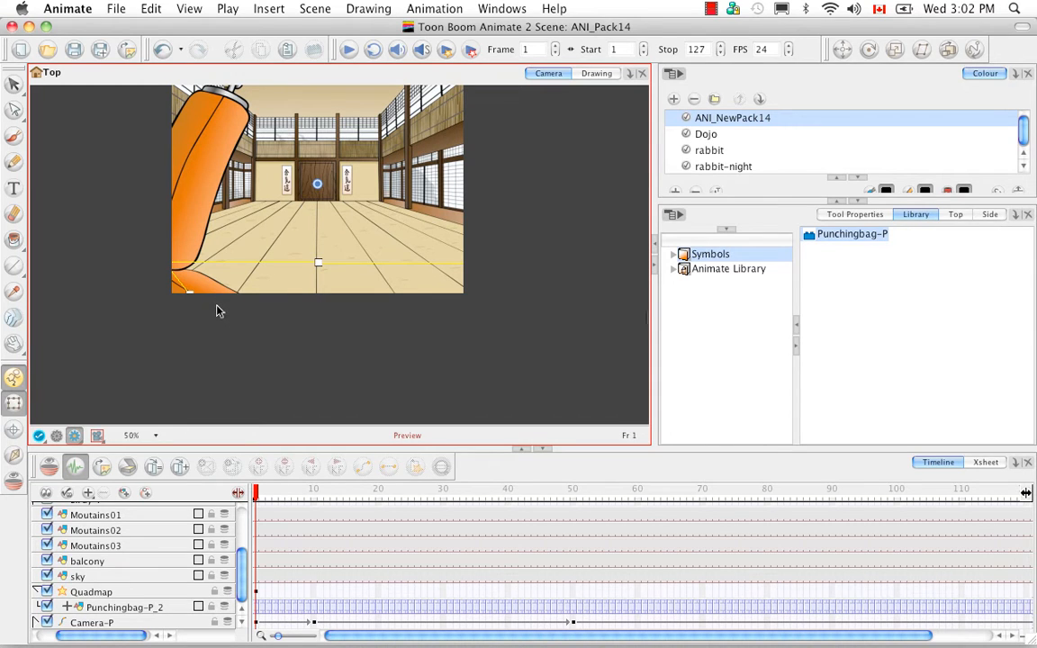
click(55, 436)
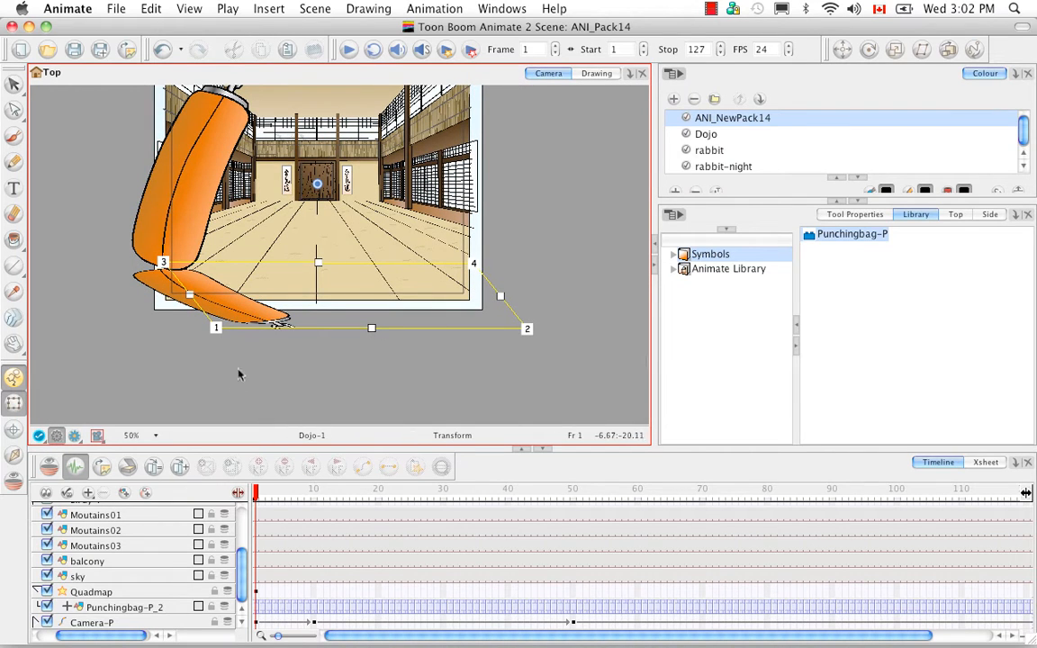
Add a Shadow effect layer to the timeline and locate it in the layer list.
drag(126, 637, 106, 636)
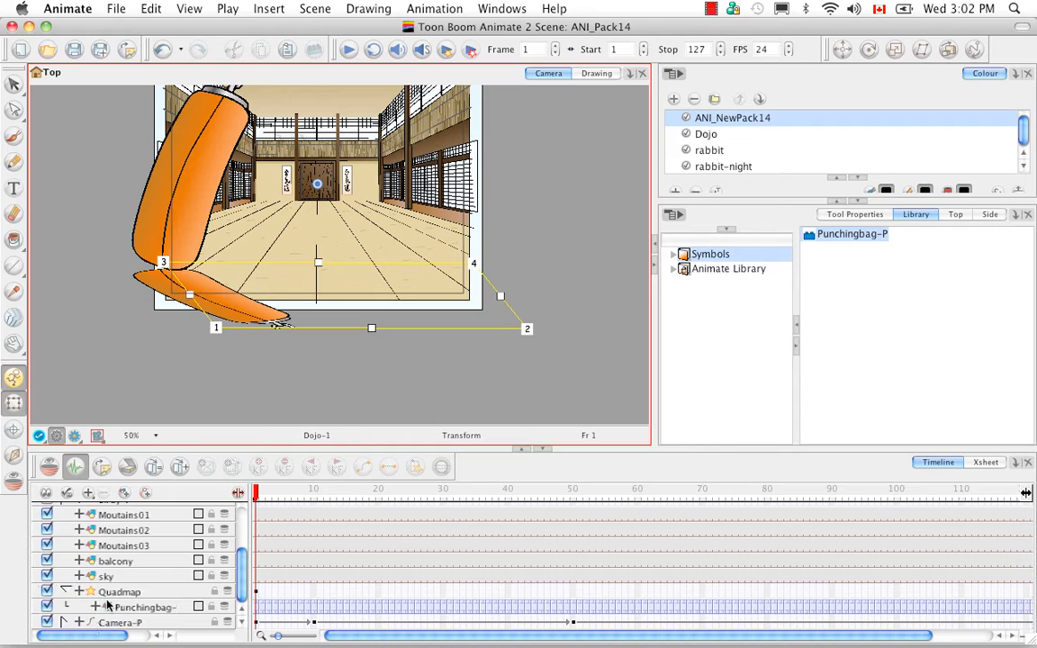
click(87, 494)
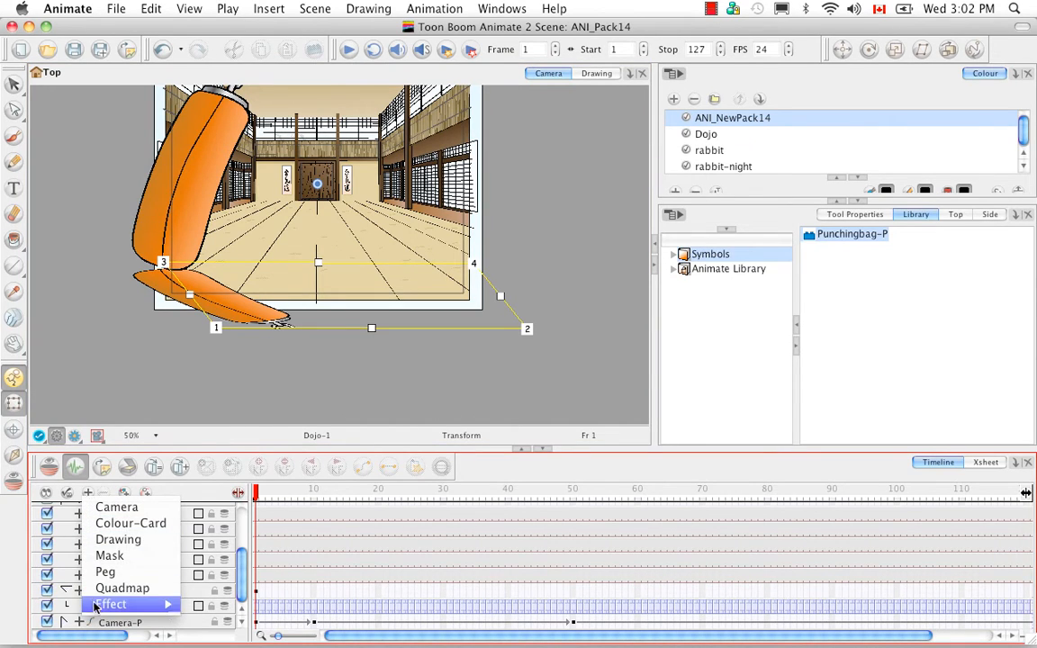
mouse_move(112, 604)
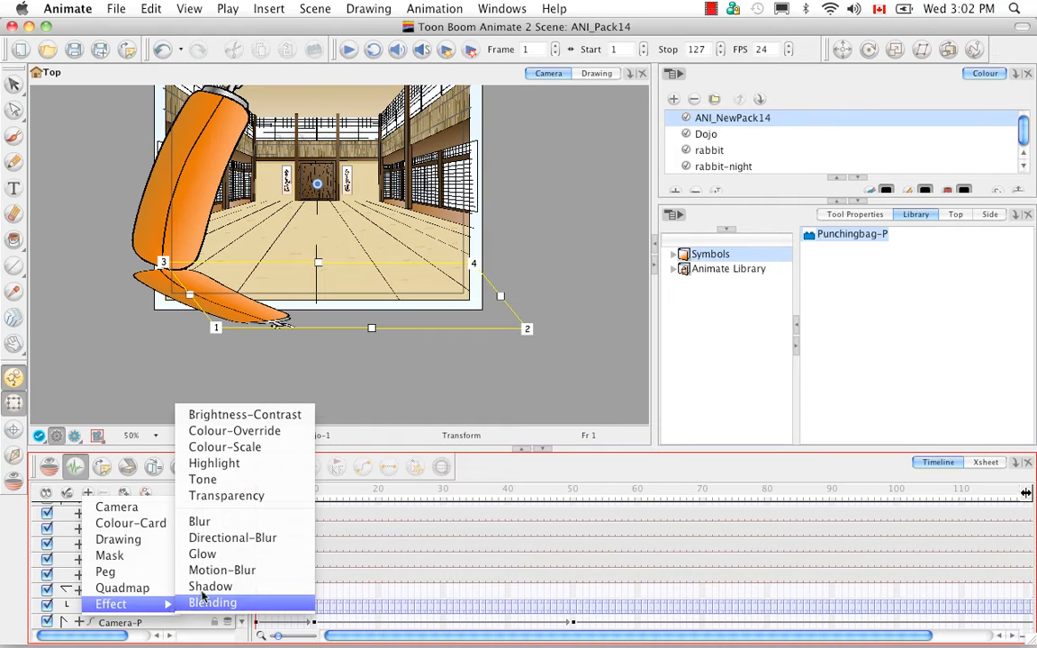
click(290, 587)
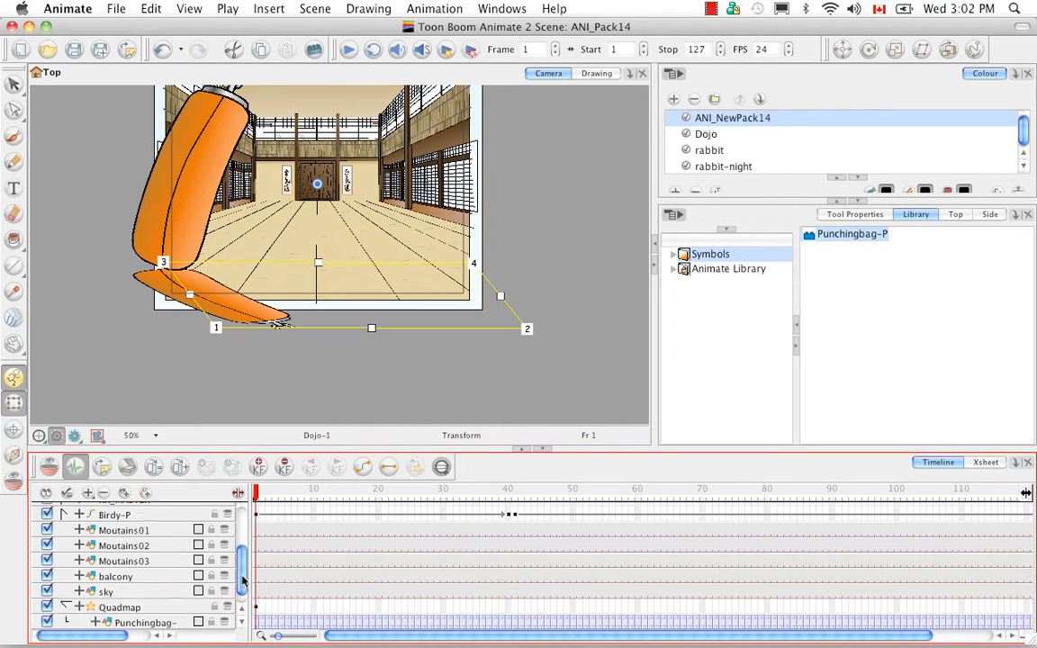
drag(242, 576, 241, 608)
scroll(219, 548, up, 5)
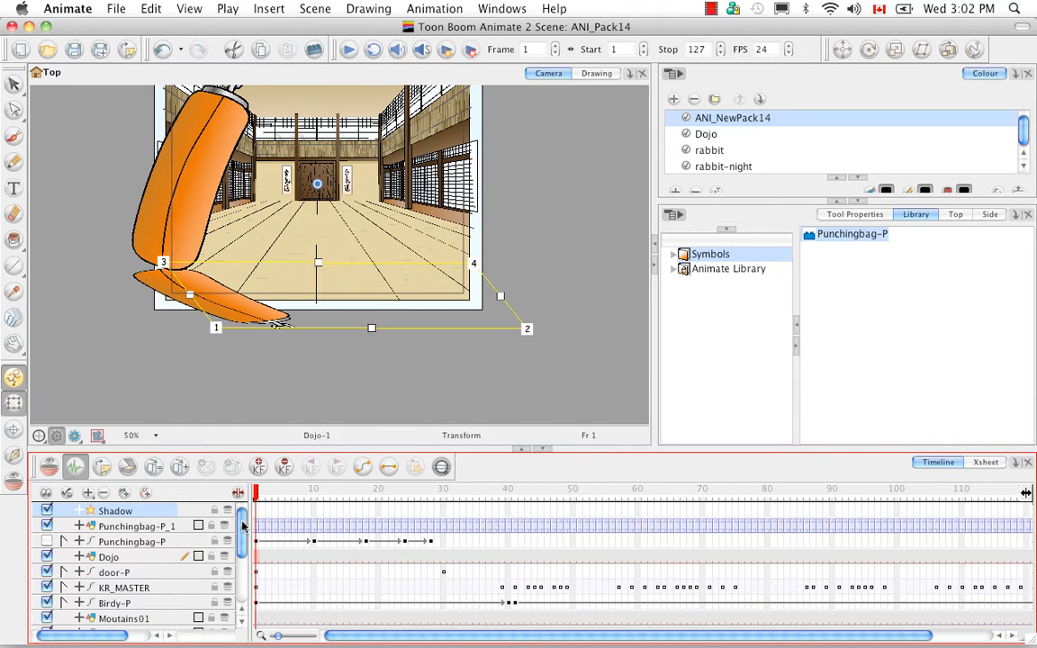
Collapse the Quadmap layer, parent it to the Shadow effect layer, and expand it to show the nested punching bag.
drag(242, 529, 240, 583)
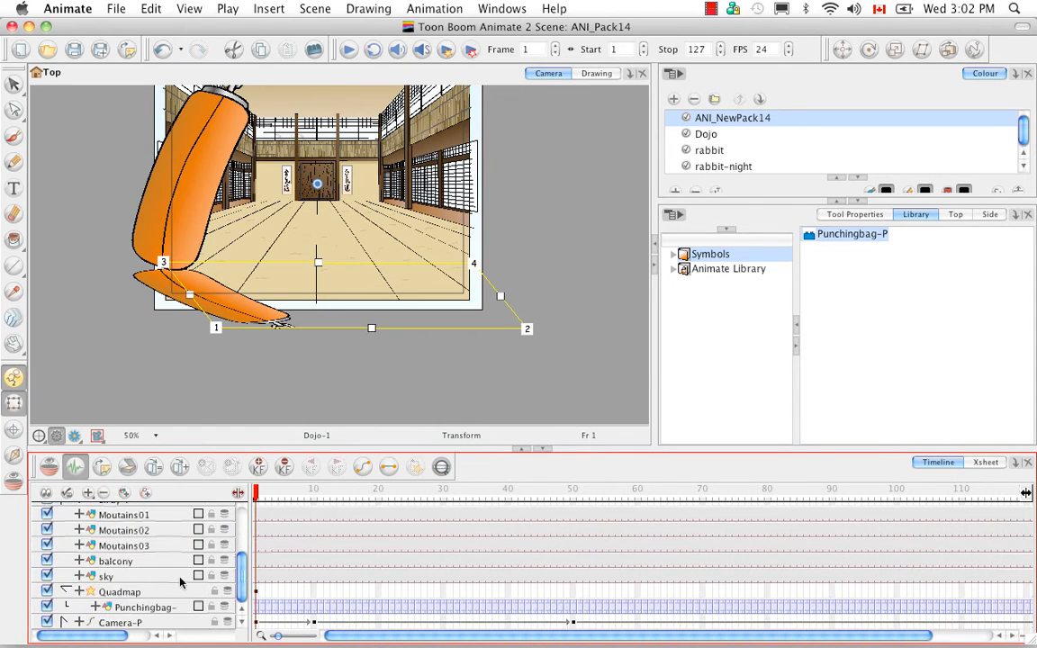
click(67, 591)
click(137, 607)
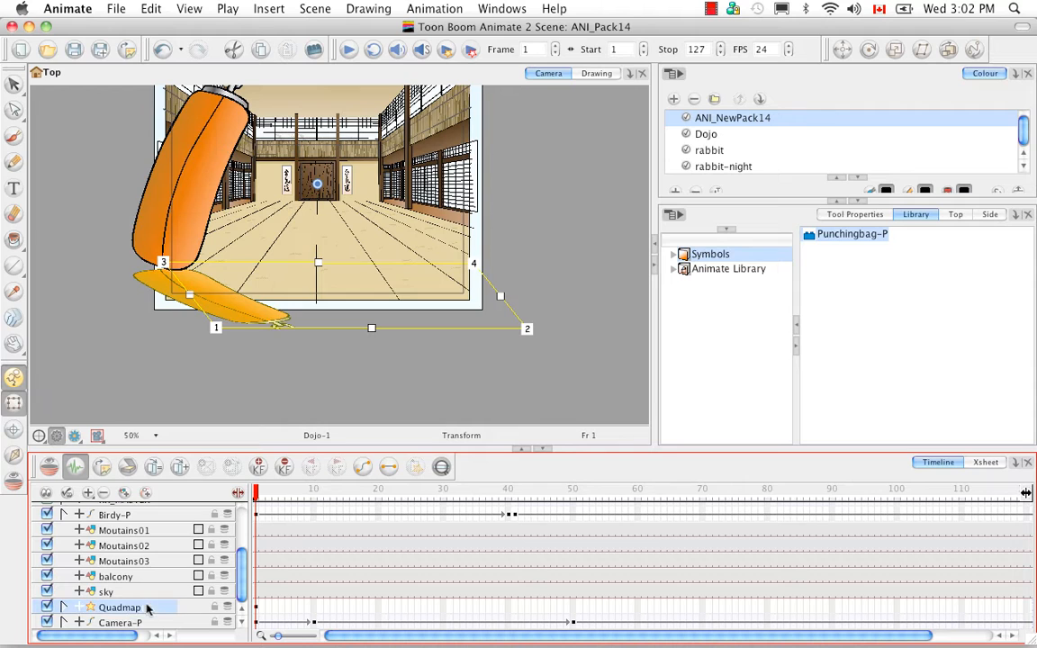
scroll(141, 495, up, 5)
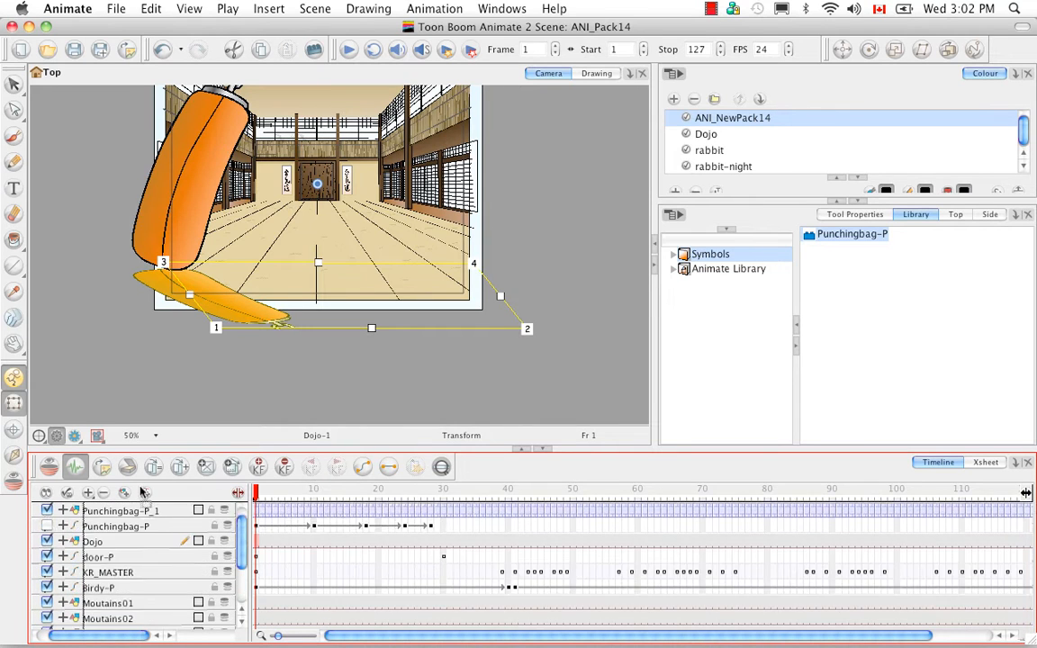
drag(140, 514, 139, 511)
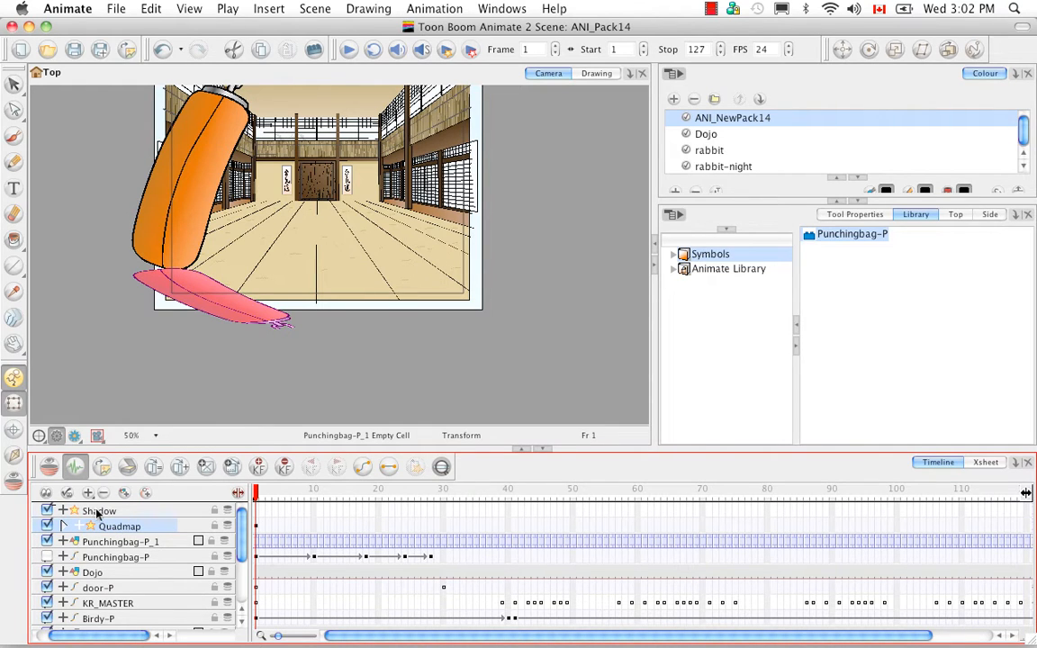
click(63, 526)
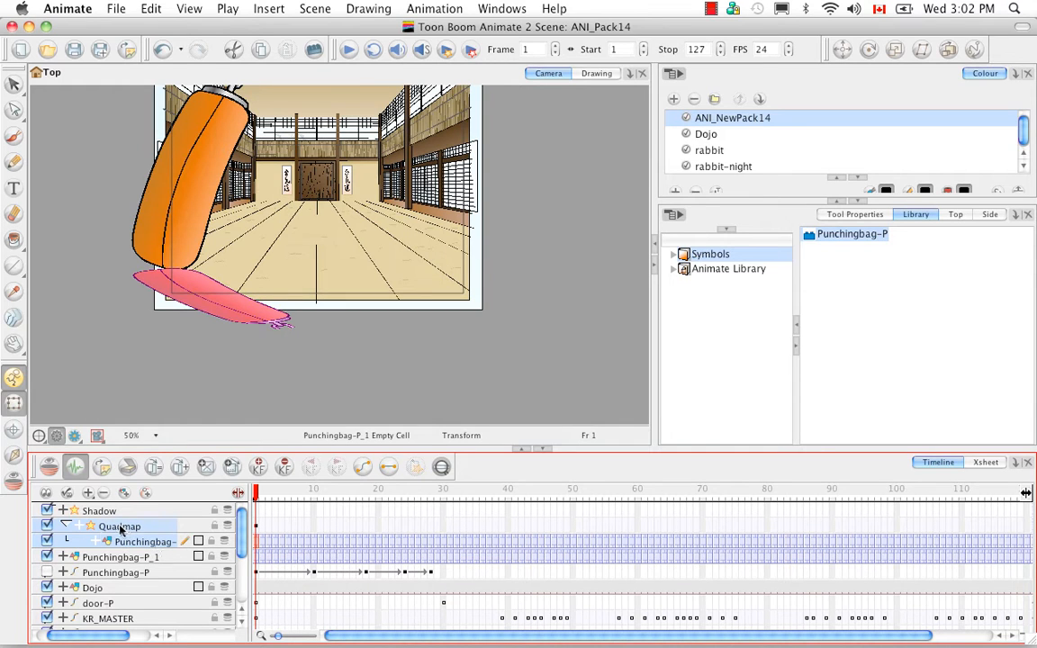
scroll(167, 541, left, 1)
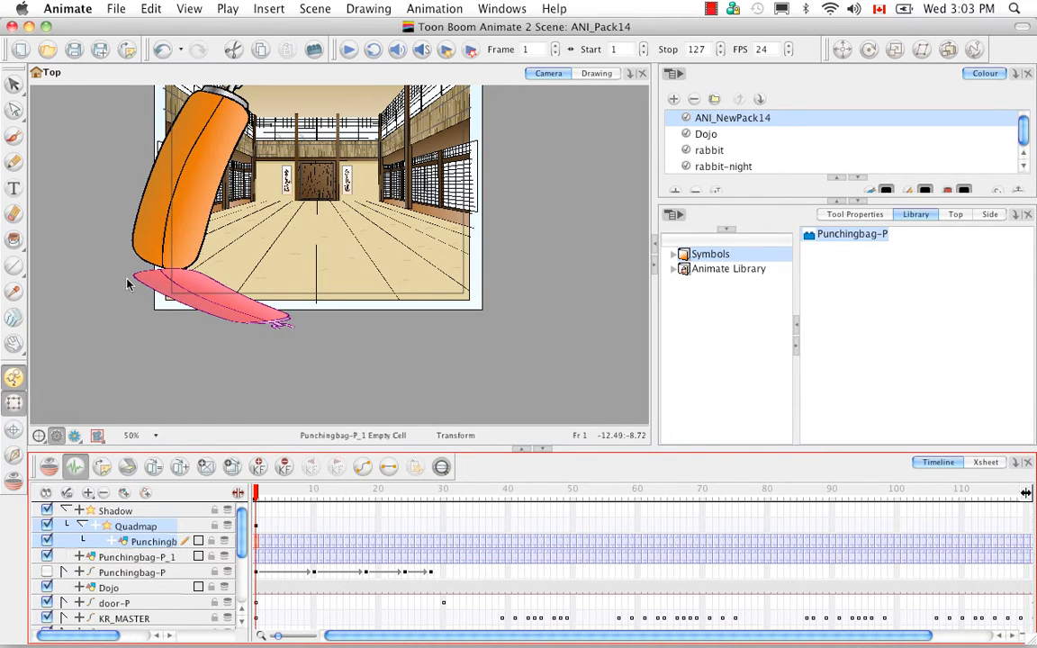
Display the camera in Render View and check the punching bag's shadow at frames 14 and 9.
click(76, 436)
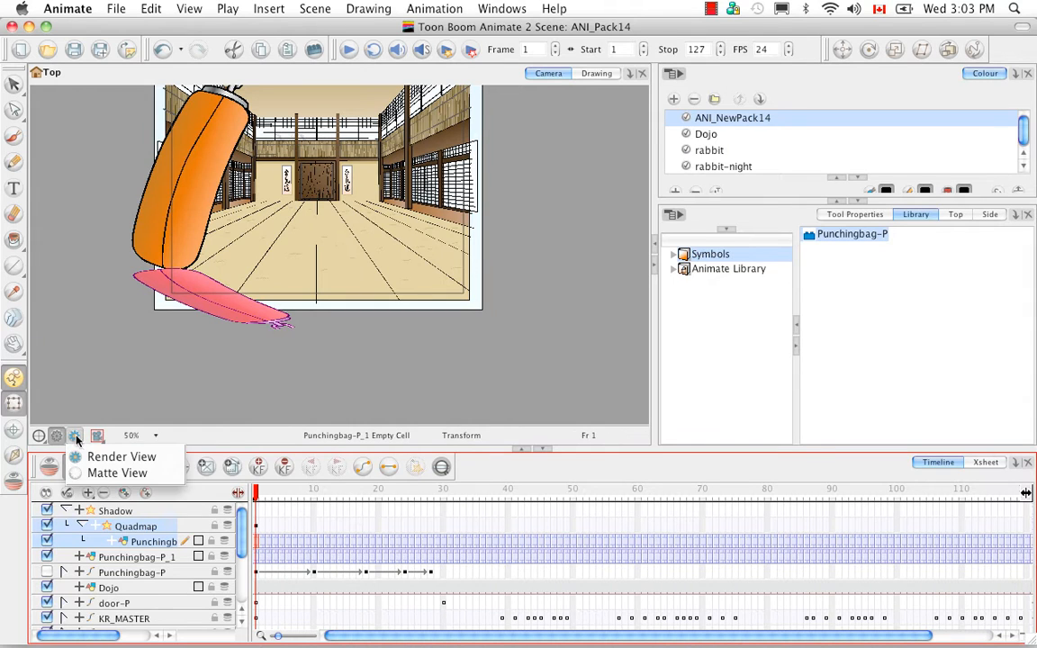
click(92, 456)
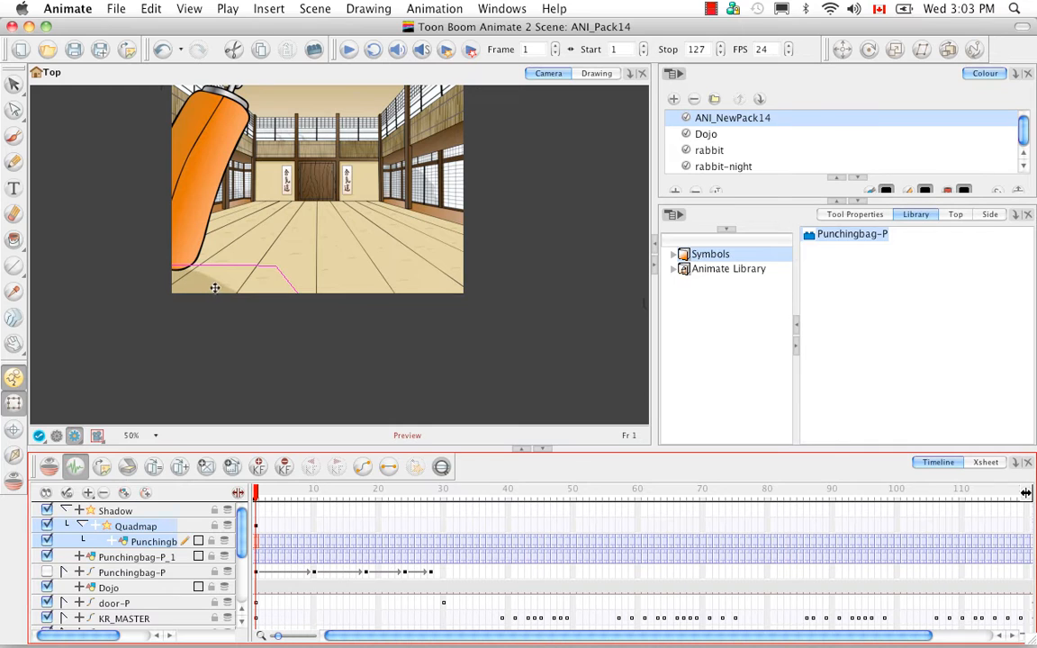
drag(256, 493, 341, 493)
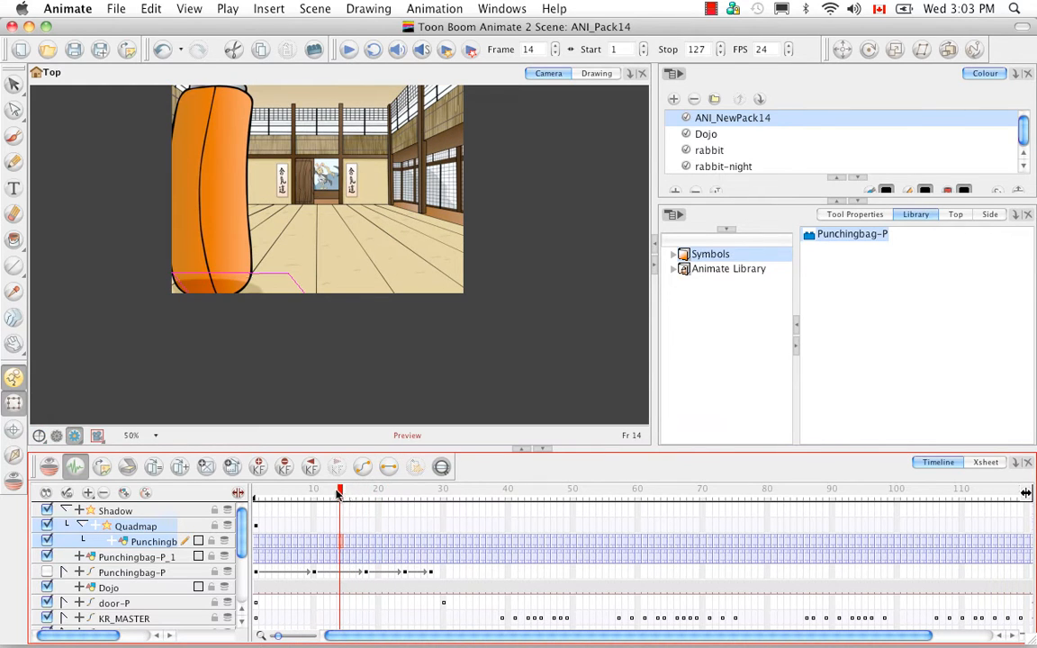
click(345, 340)
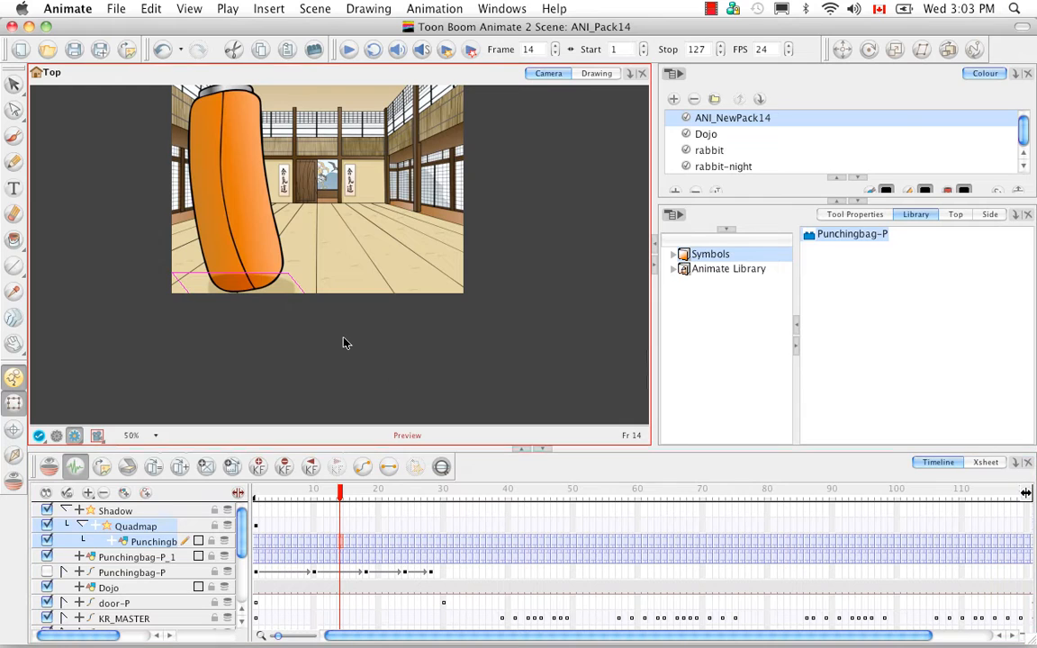
drag(551, 272, 560, 335)
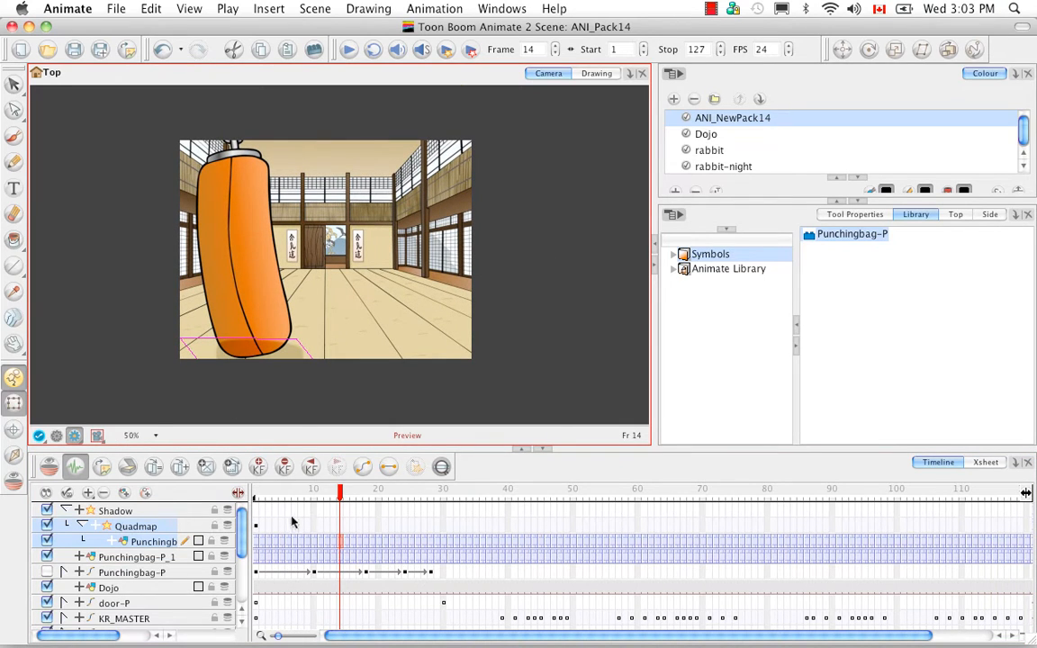
click(307, 493)
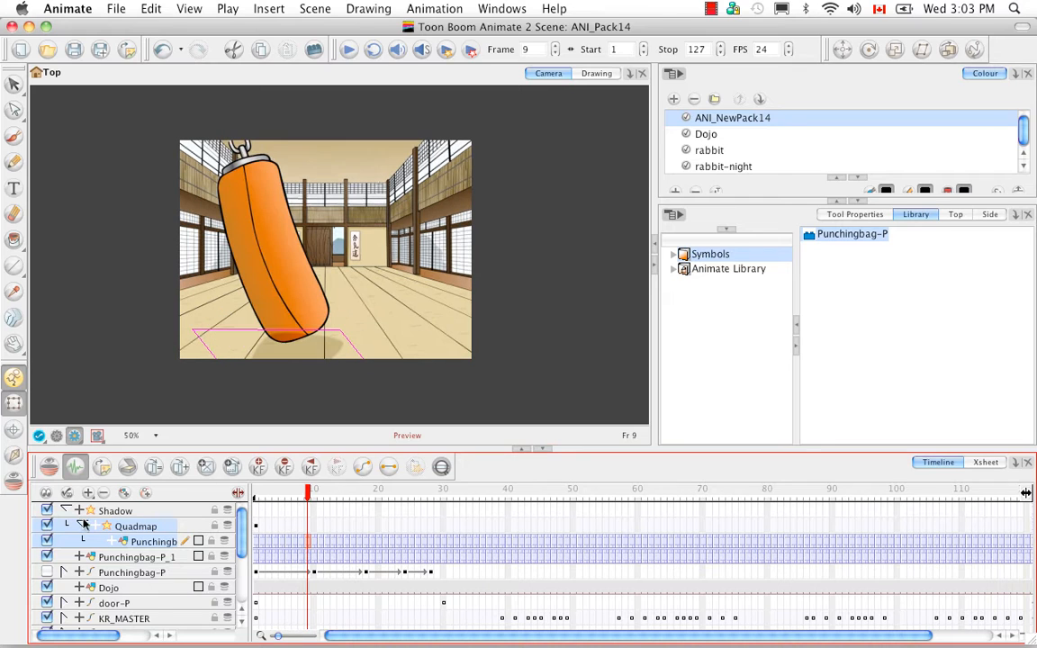
Collapse the Shadow layer and move it below the Punchingbag-P_1 layer in the timeline.
click(65, 511)
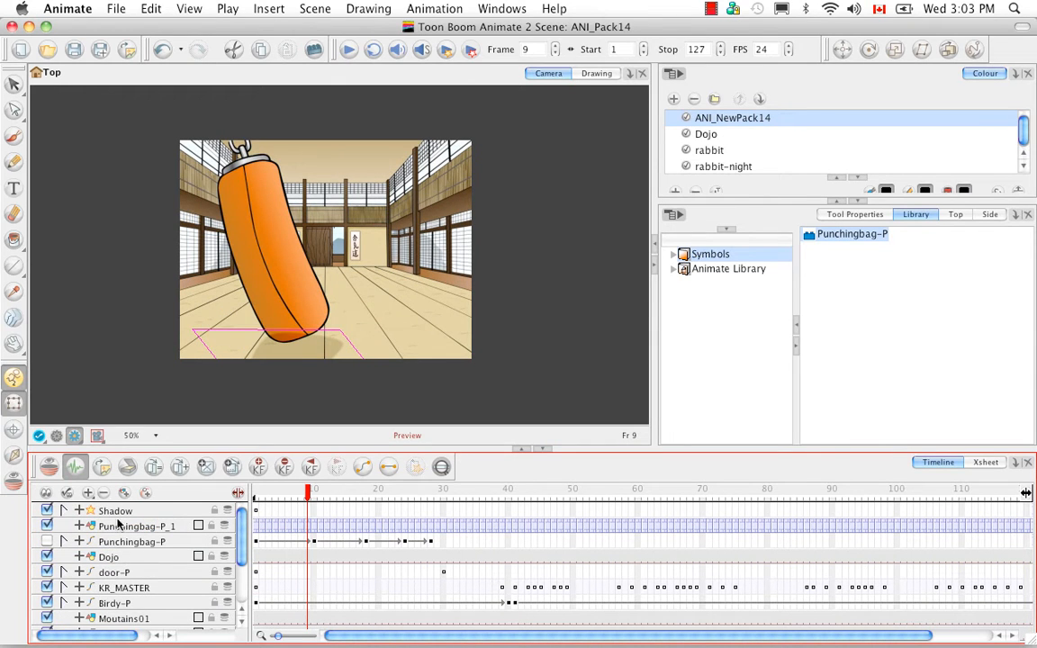
click(125, 512)
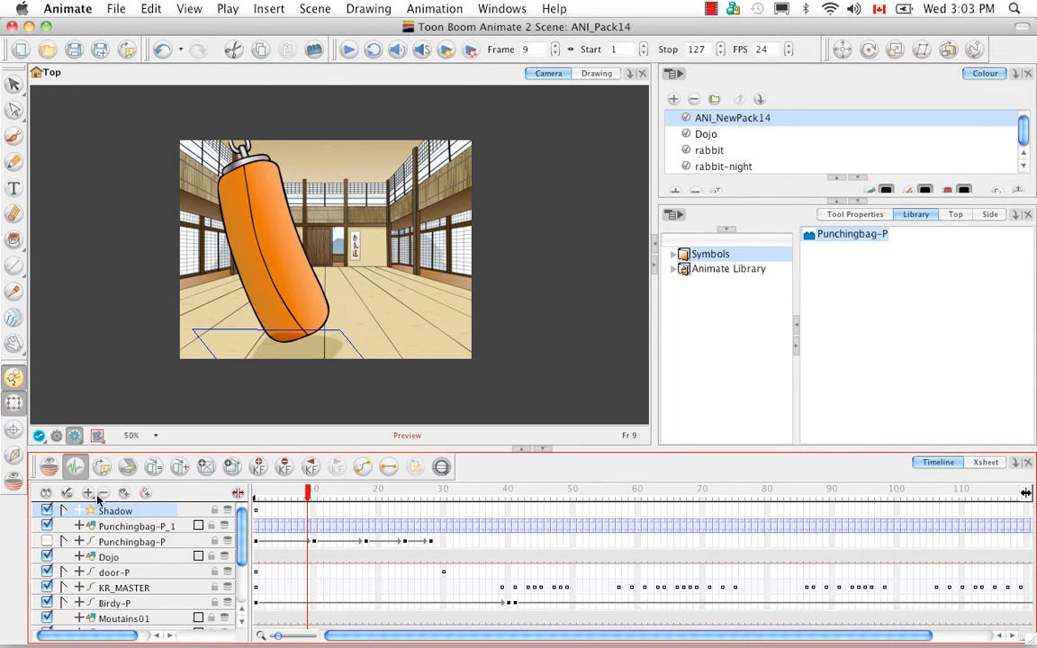
click(136, 527)
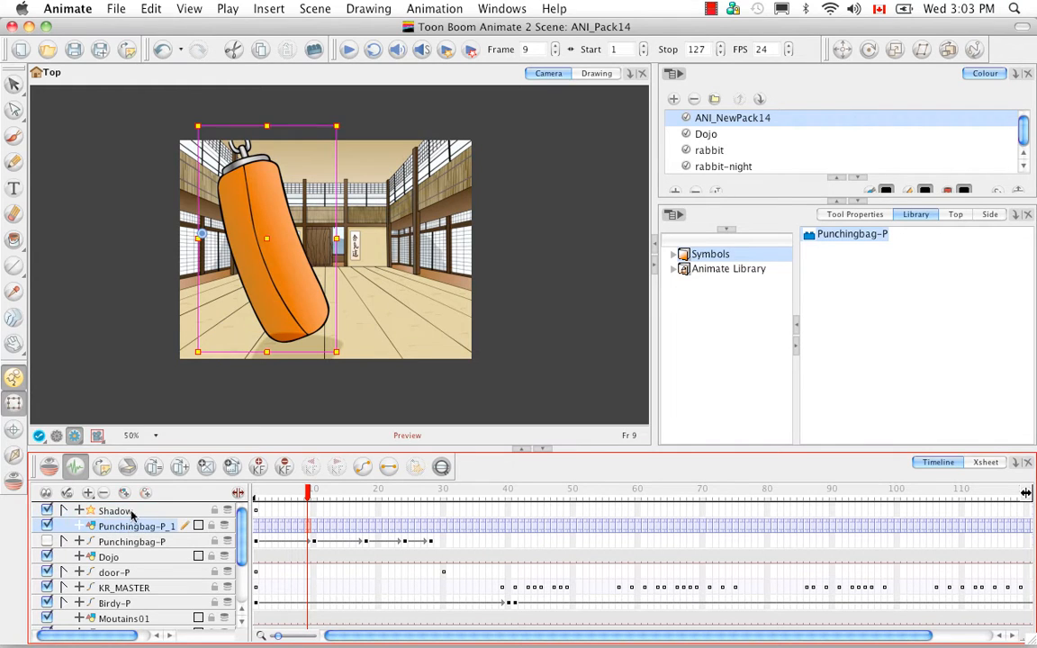
click(126, 511)
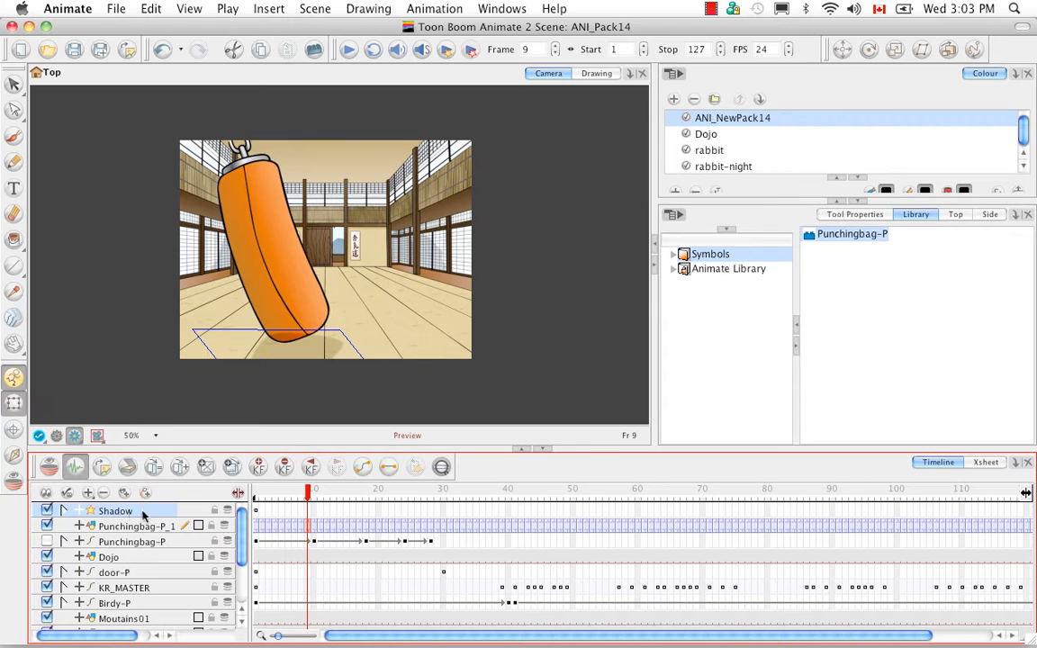
drag(147, 527, 146, 533)
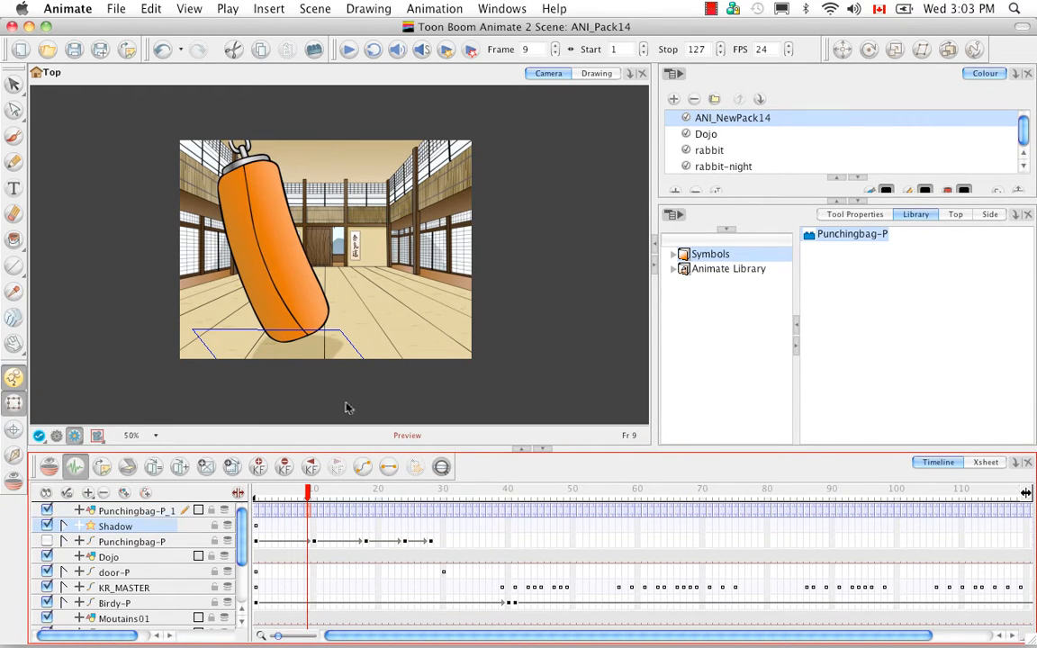
Check the rendered order of the bag and its shadow at frames 23, 20 and 10.
click(401, 493)
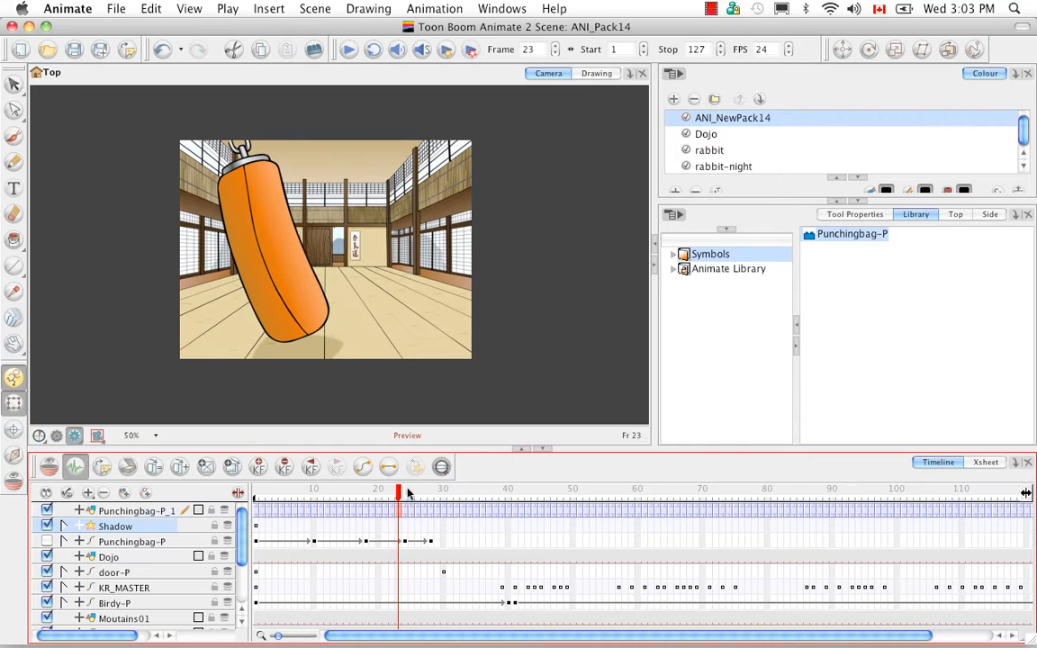
click(378, 493)
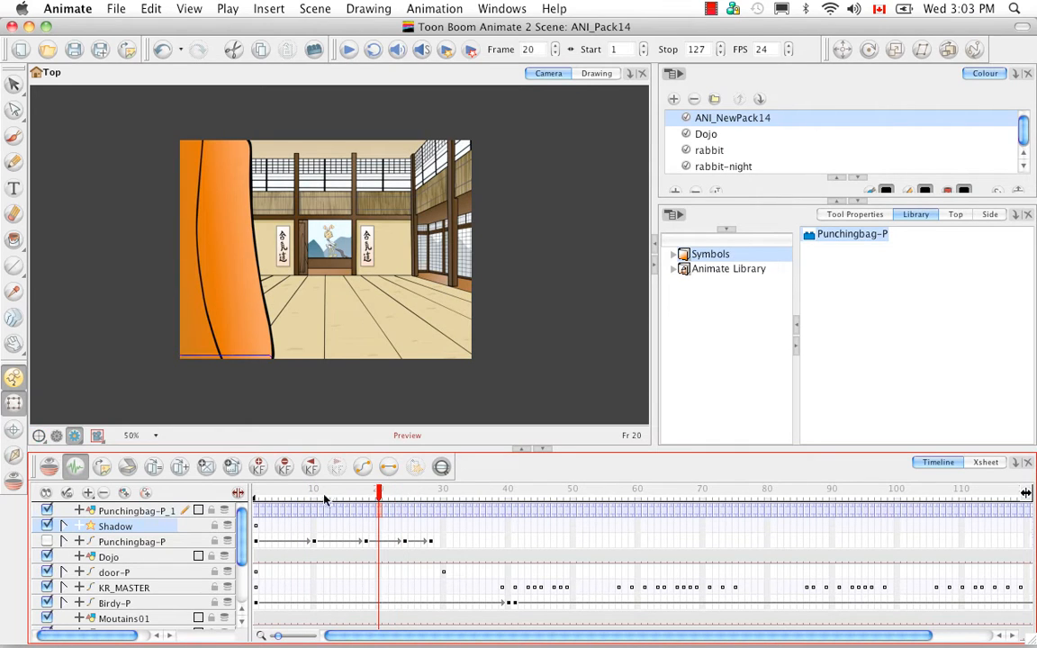
click(315, 493)
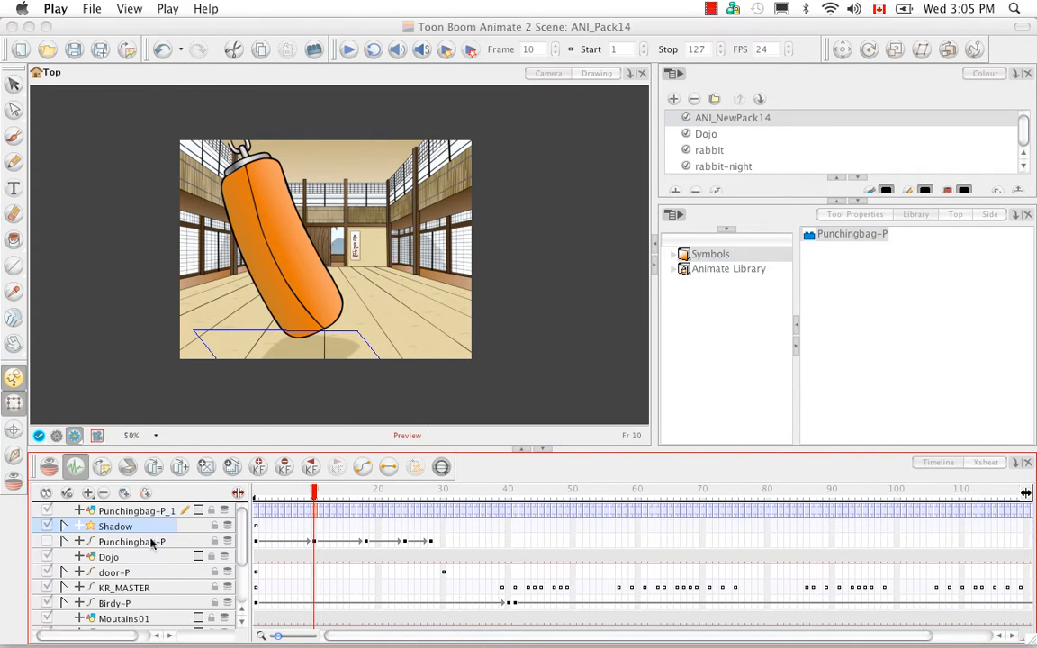
Review the Shadow layer's blur and colour properties, then close them unchanged.
click(160, 529)
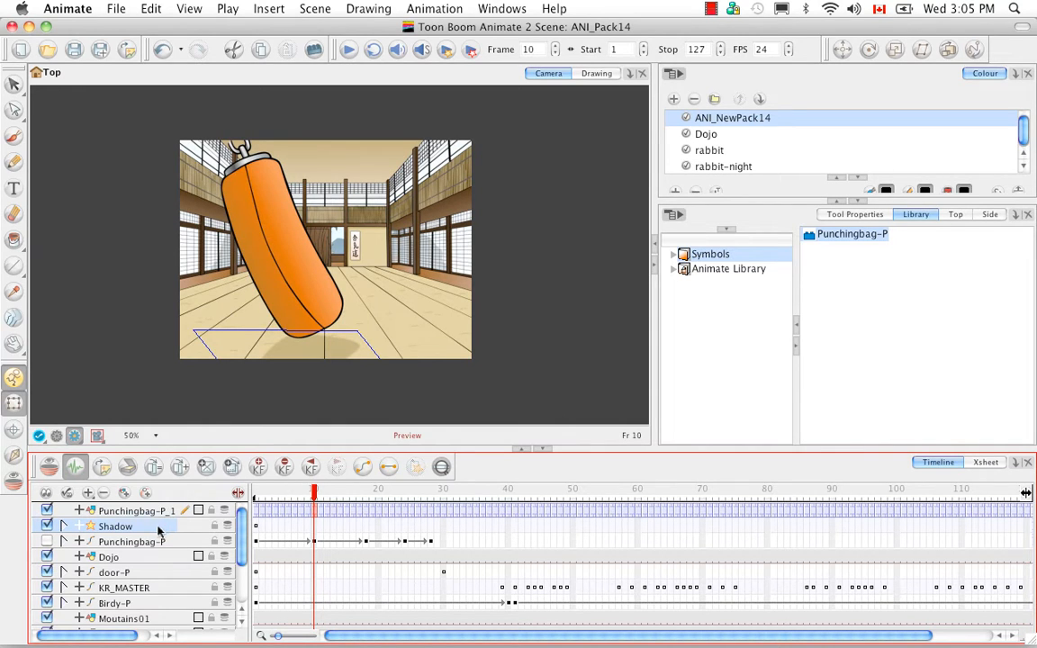
double_click(158, 529)
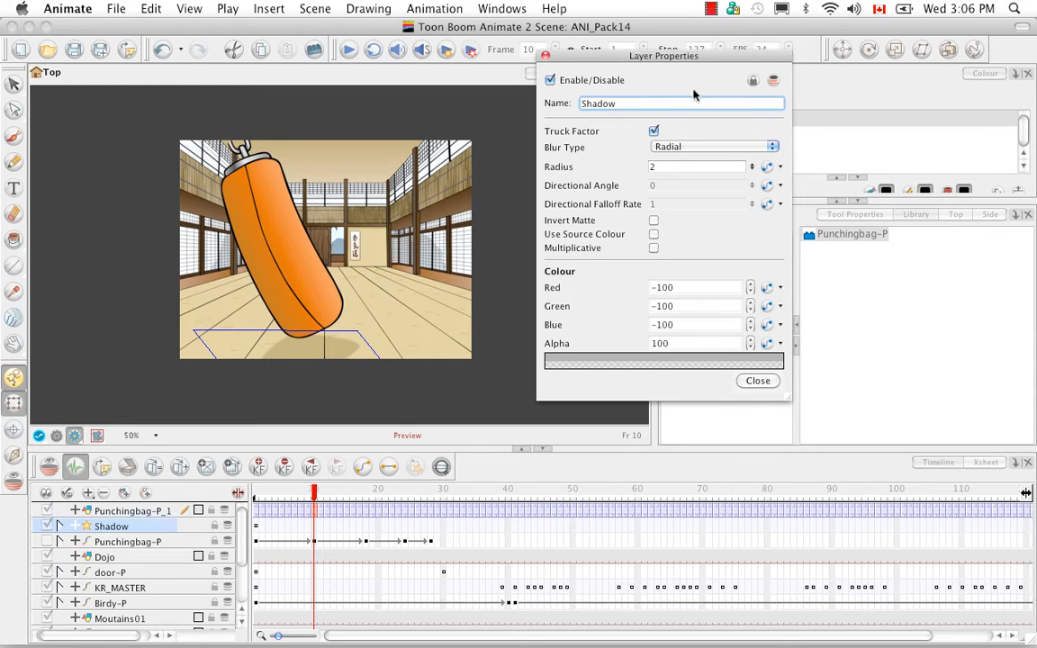
click(545, 56)
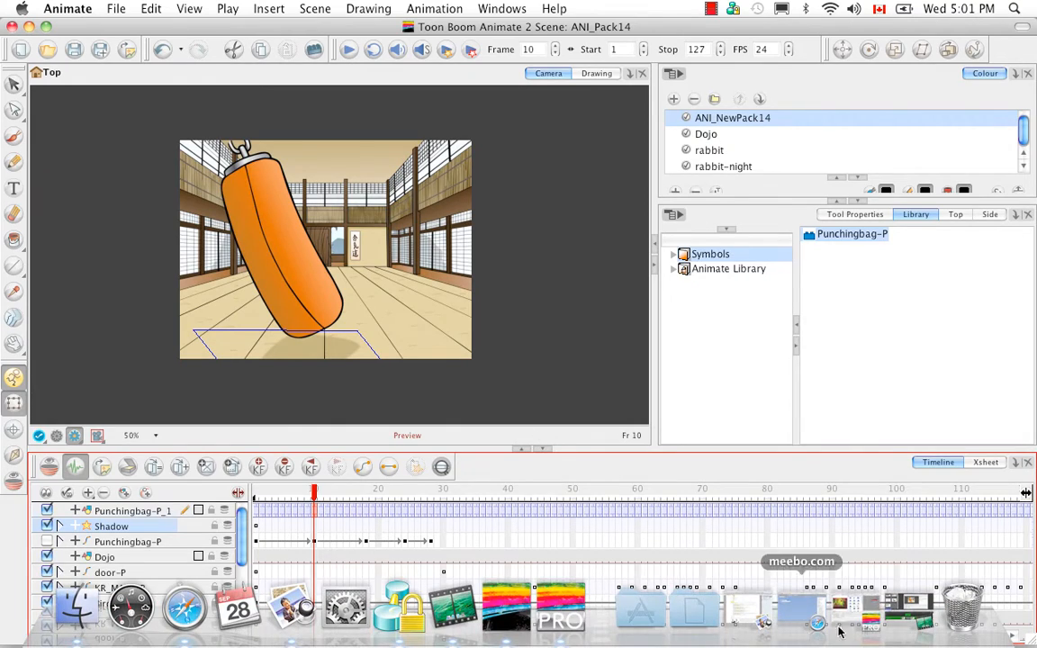
Switch to Animate Pro and open the scene ANP_Pack14.anim from the ANP_Pack14 folder inside Pack21.
click(818, 621)
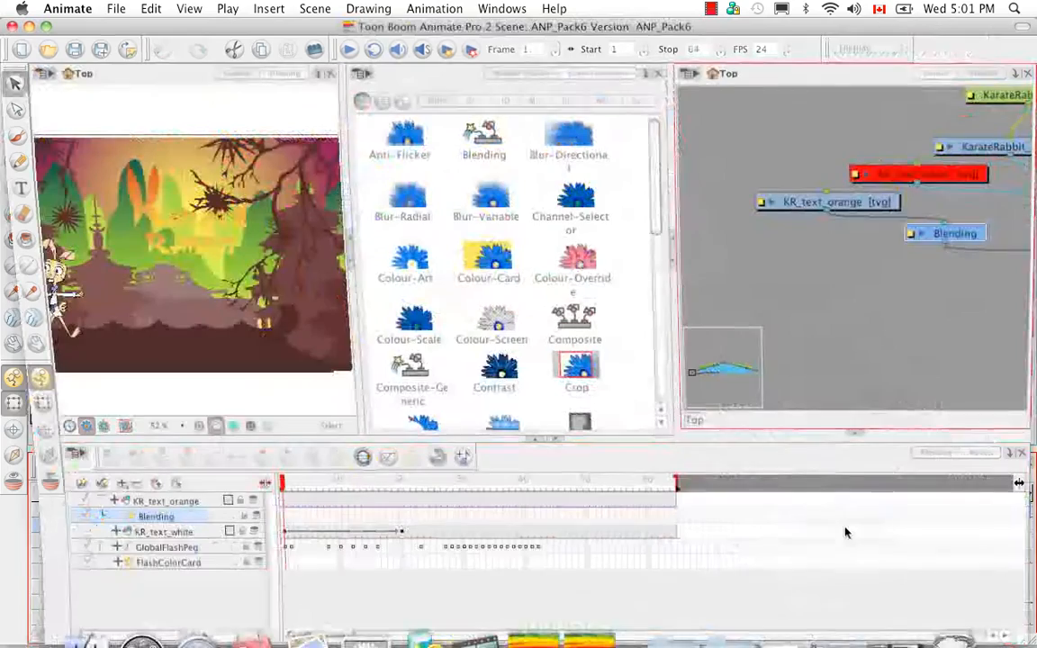
click(52, 54)
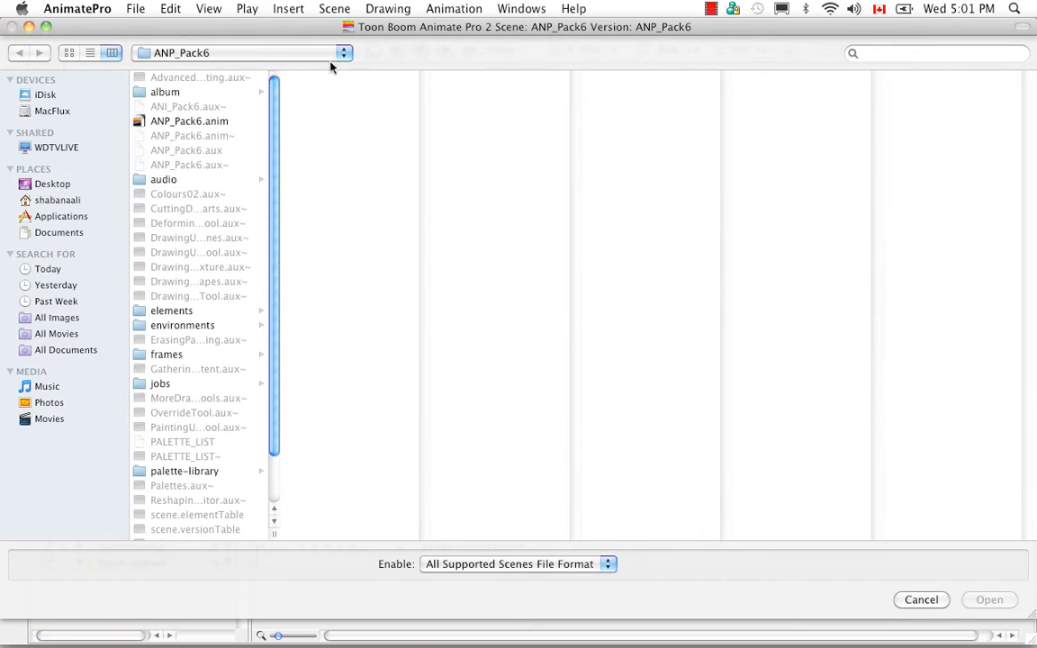
click(342, 53)
click(331, 74)
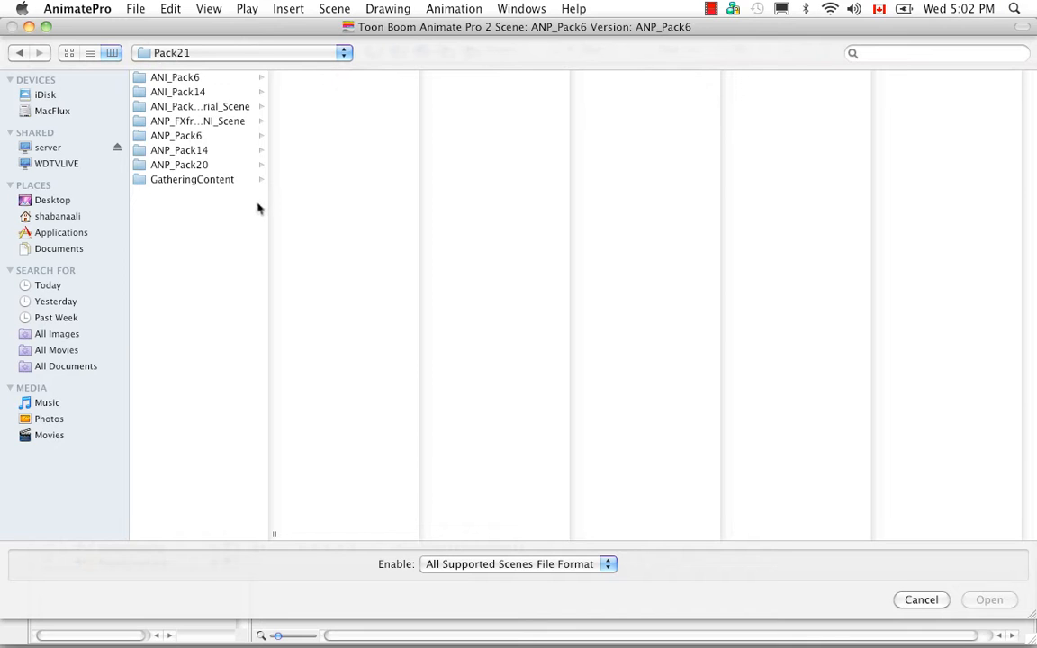
click(199, 152)
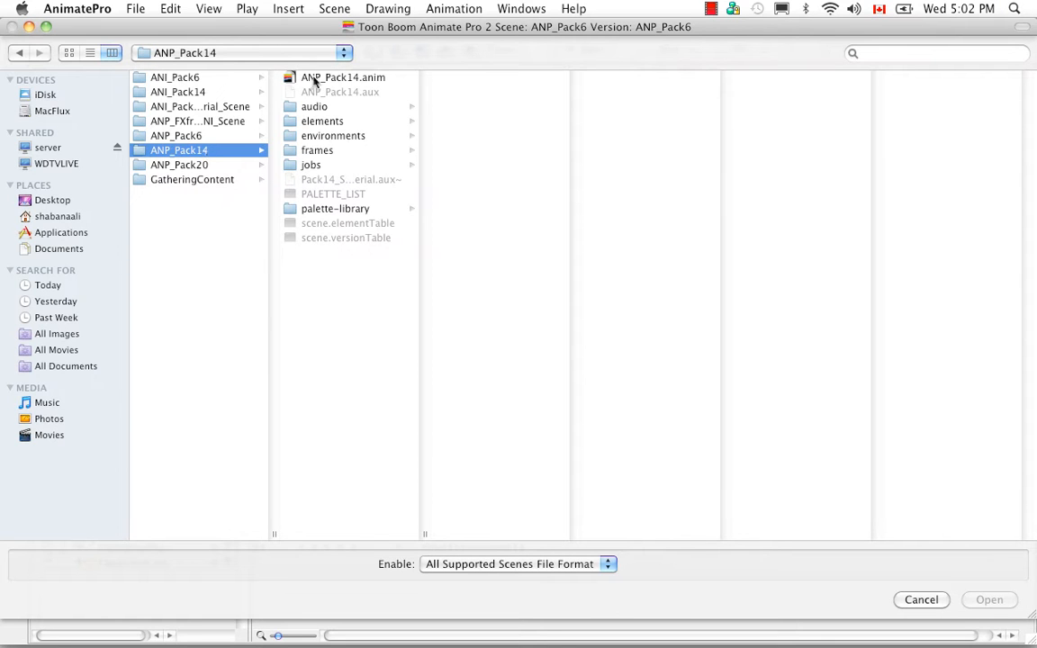
click(314, 79)
click(984, 598)
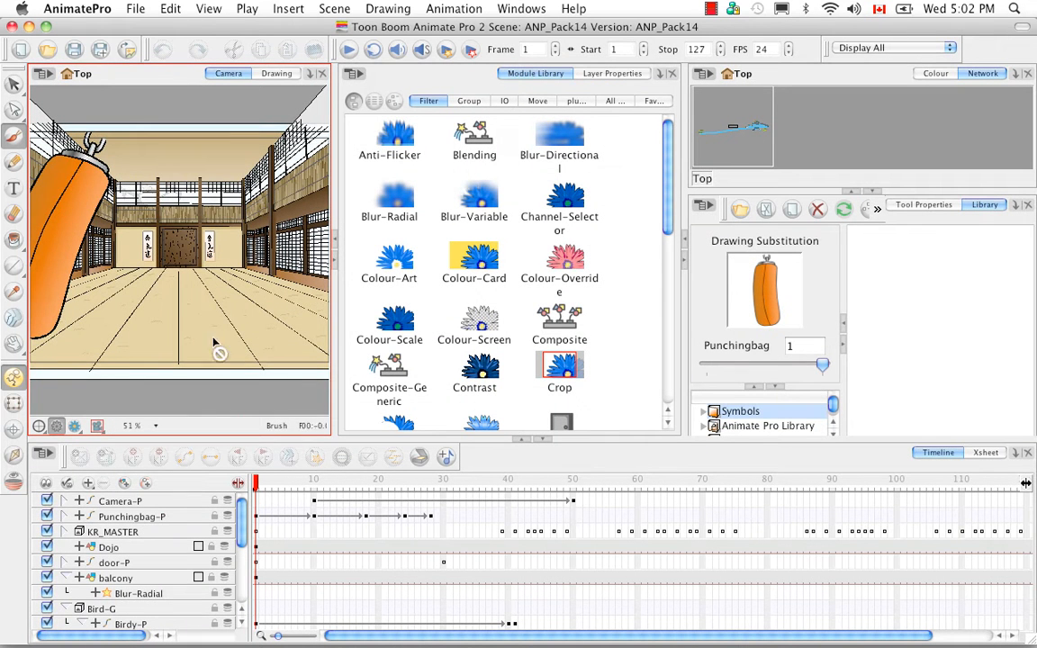
Play the scene through and return to frame 1.
click(348, 49)
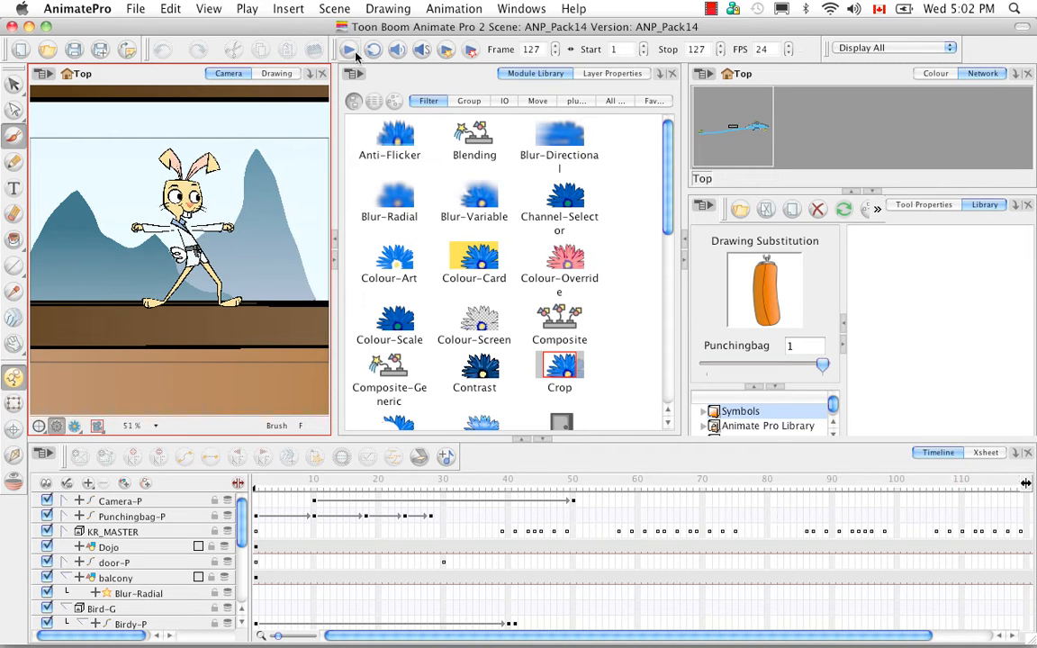
click(256, 484)
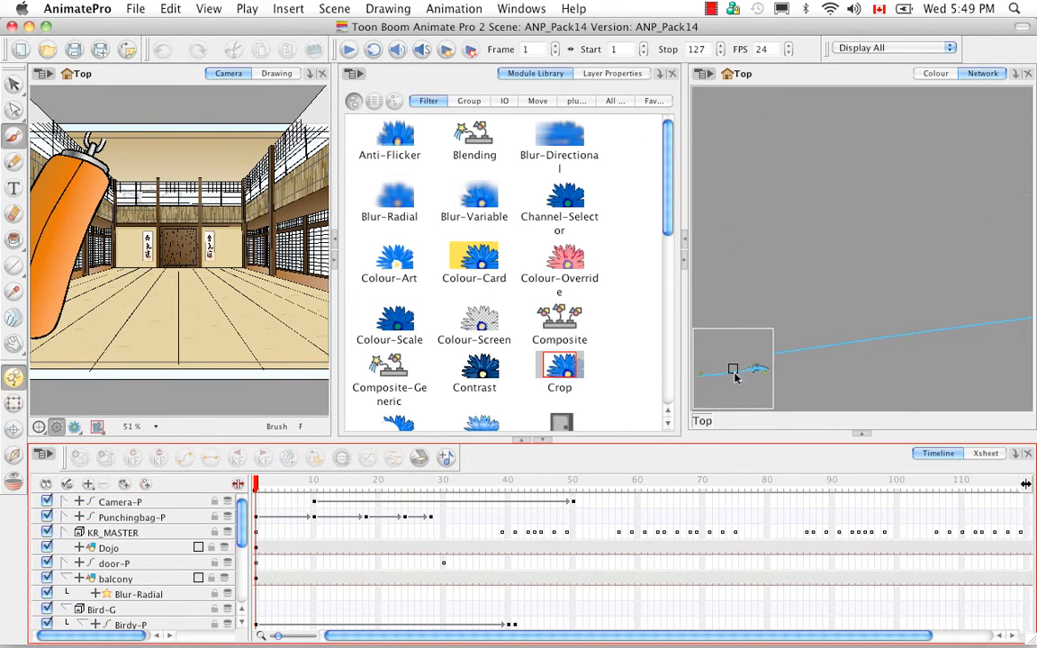
Move the Punchingbag-P peg and the Punchingbag drawing module closer to the other modules in the network, then deselect them.
drag(736, 376, 707, 374)
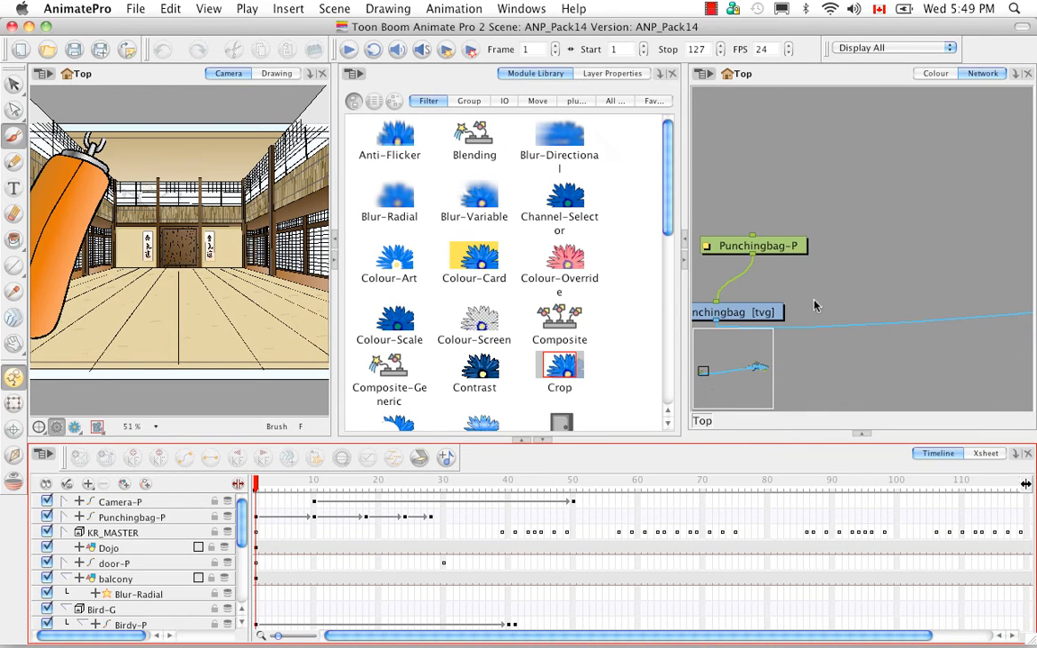
scroll(829, 283, down, 5)
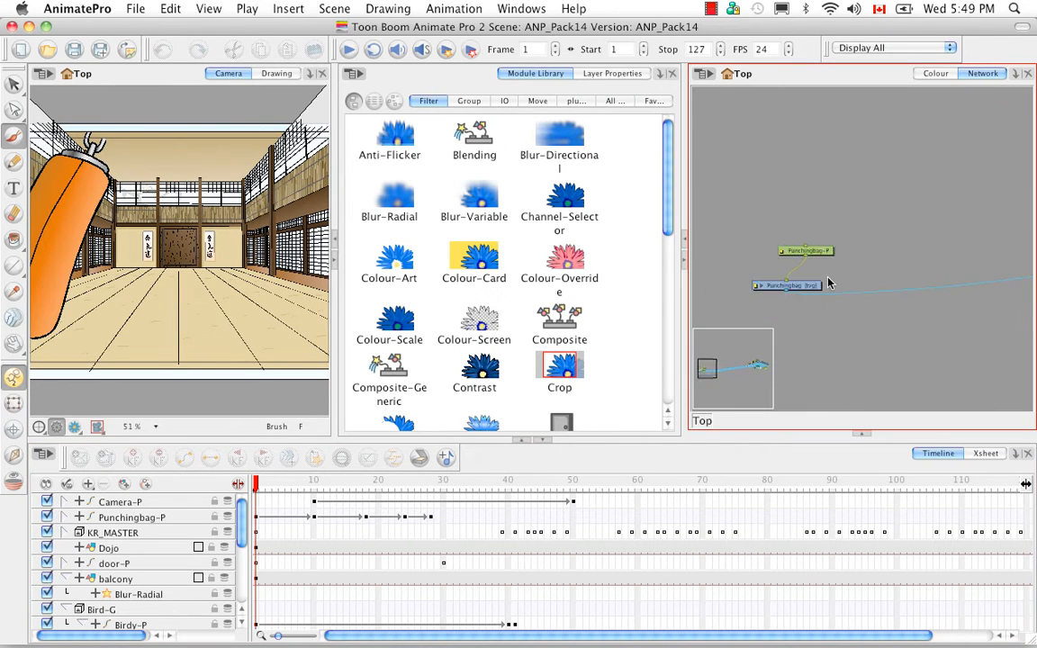
scroll(828, 283, down, 5)
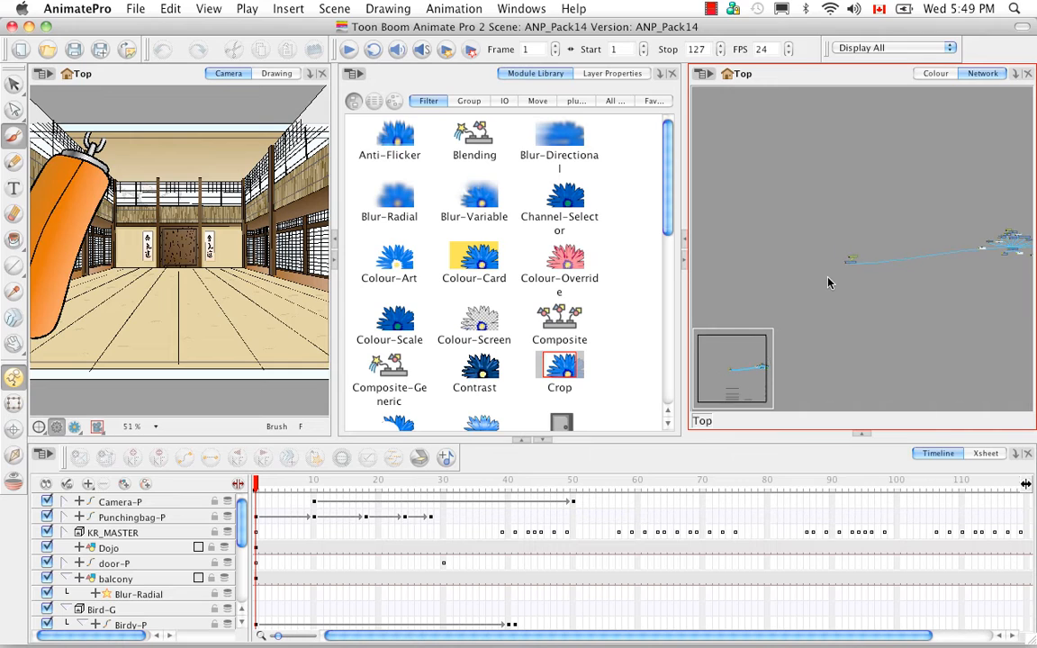
drag(912, 329, 833, 343)
drag(757, 244, 895, 257)
drag(956, 297, 864, 282)
key(2)
key(2)
key(2)
key(2)
key(2)
key(2)
key(2)
key(2)
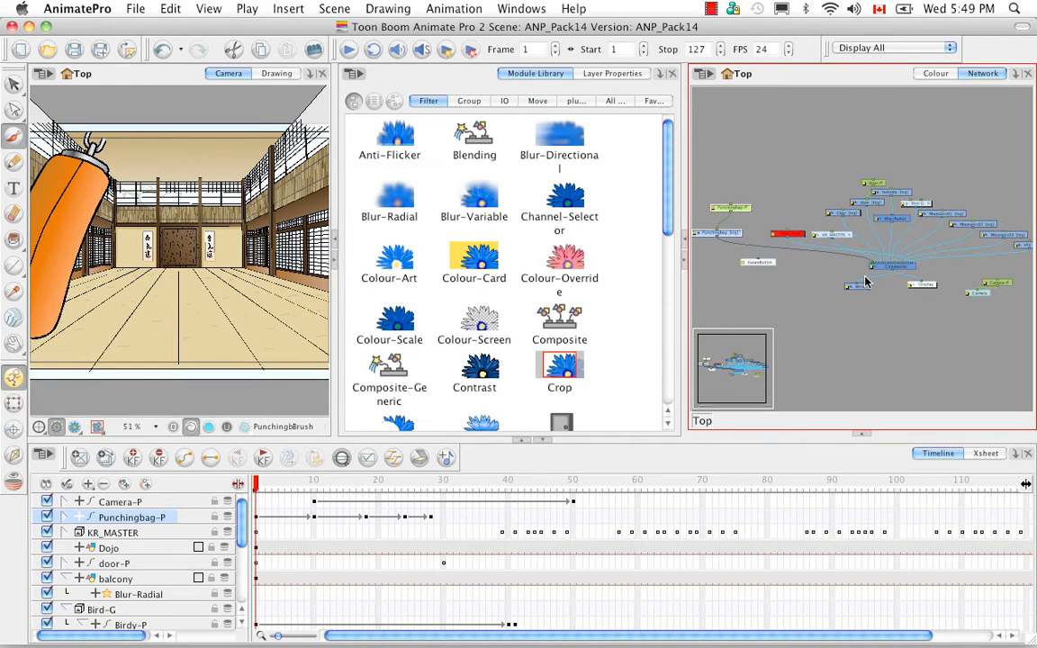
key(2)
key(2)
key(2)
key(2)
key(2)
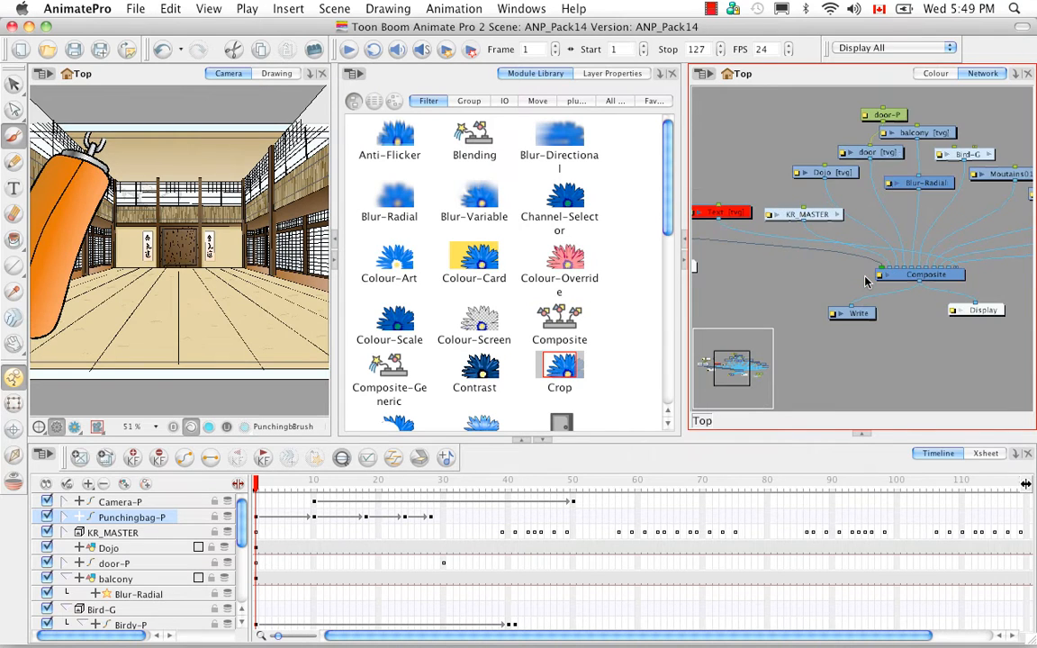
drag(754, 302, 898, 335)
drag(799, 312, 839, 307)
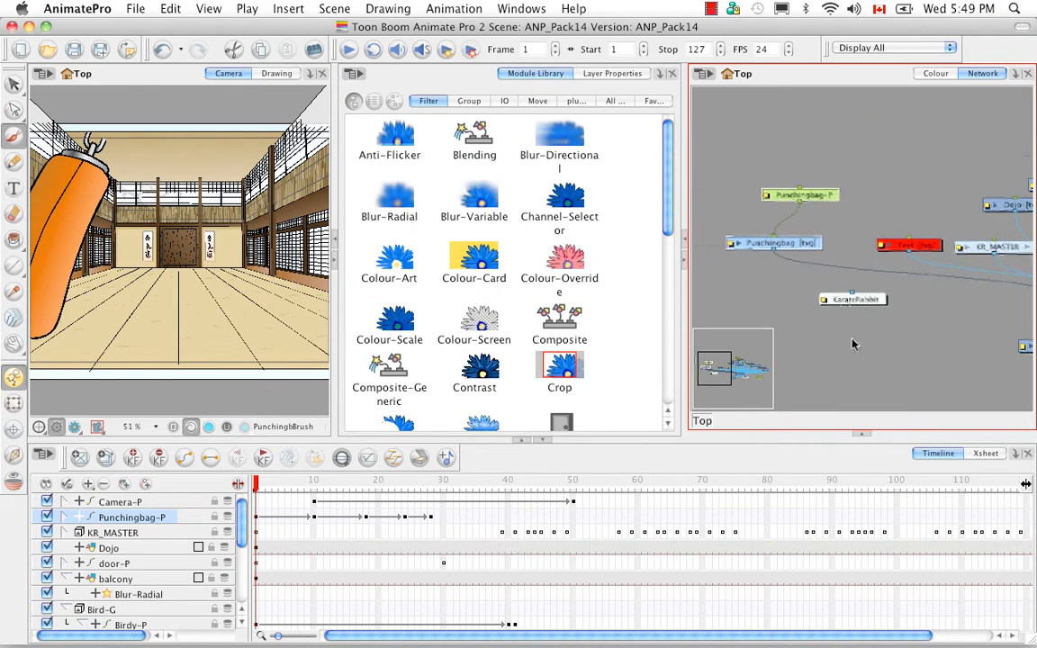
click(851, 360)
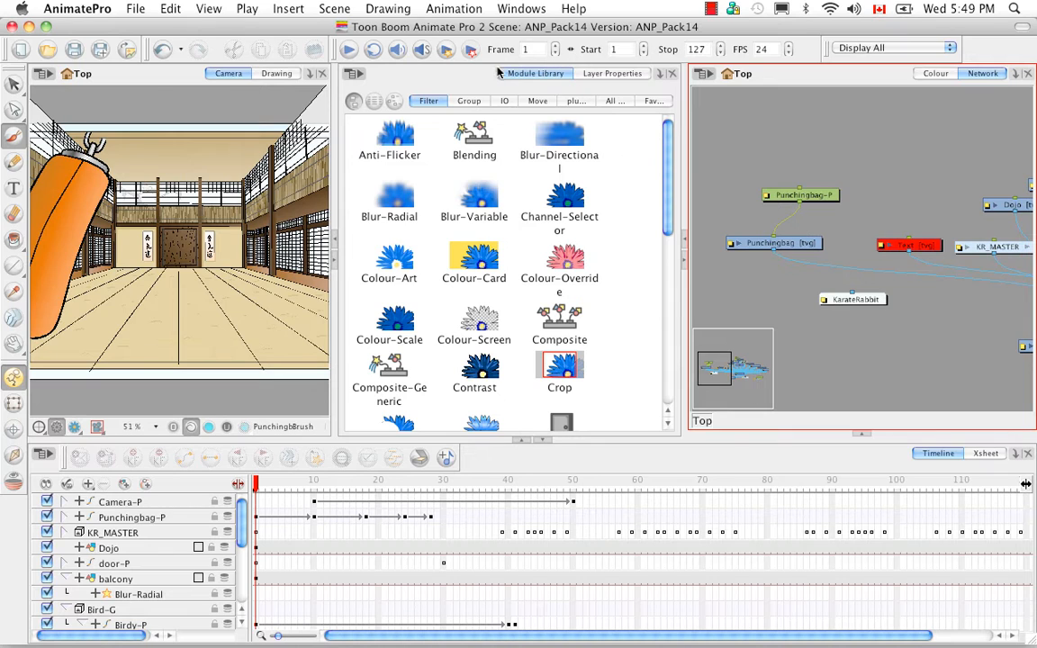
Show all modules in the library and add a Shadow module and a Quadmap module to the network near the punching bag.
click(612, 101)
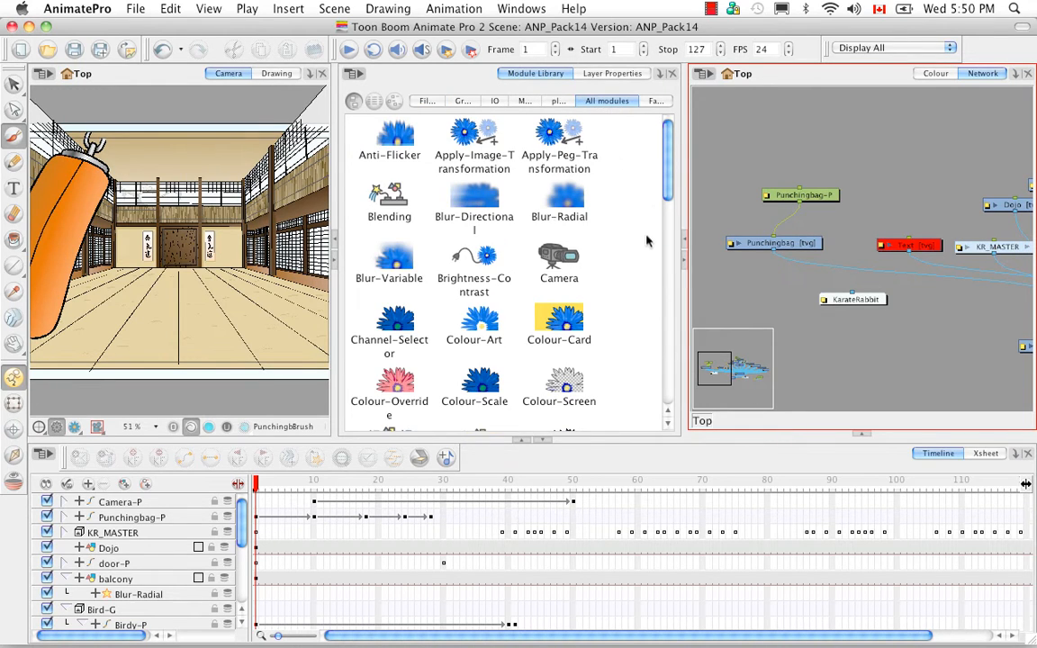
scroll(656, 303, down, 5)
scroll(656, 303, down, 5)
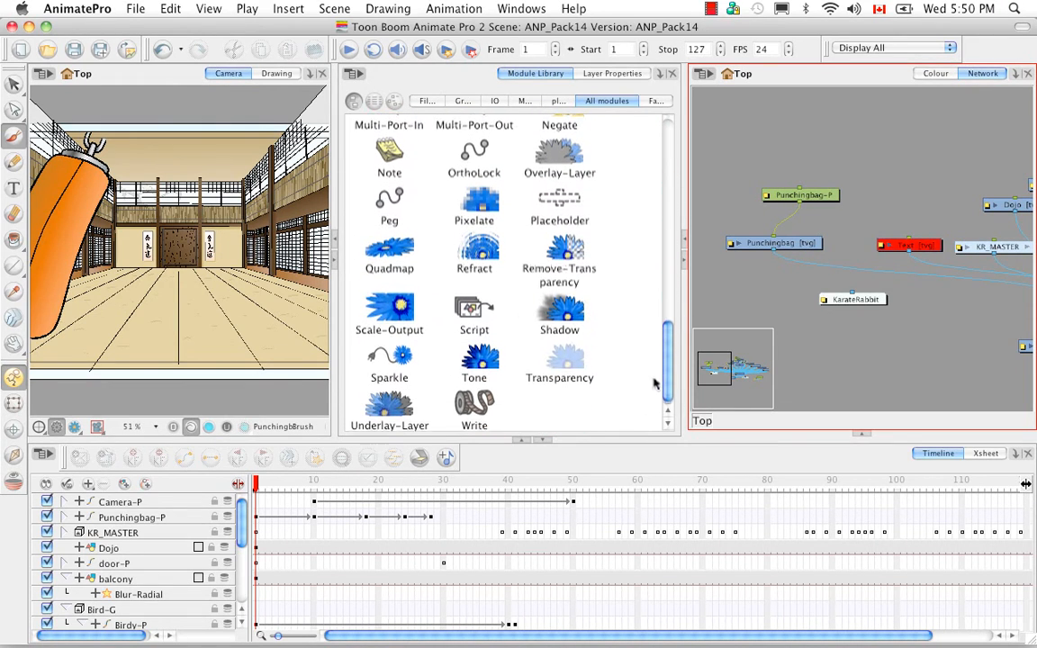
drag(559, 302, 837, 159)
drag(393, 237, 910, 192)
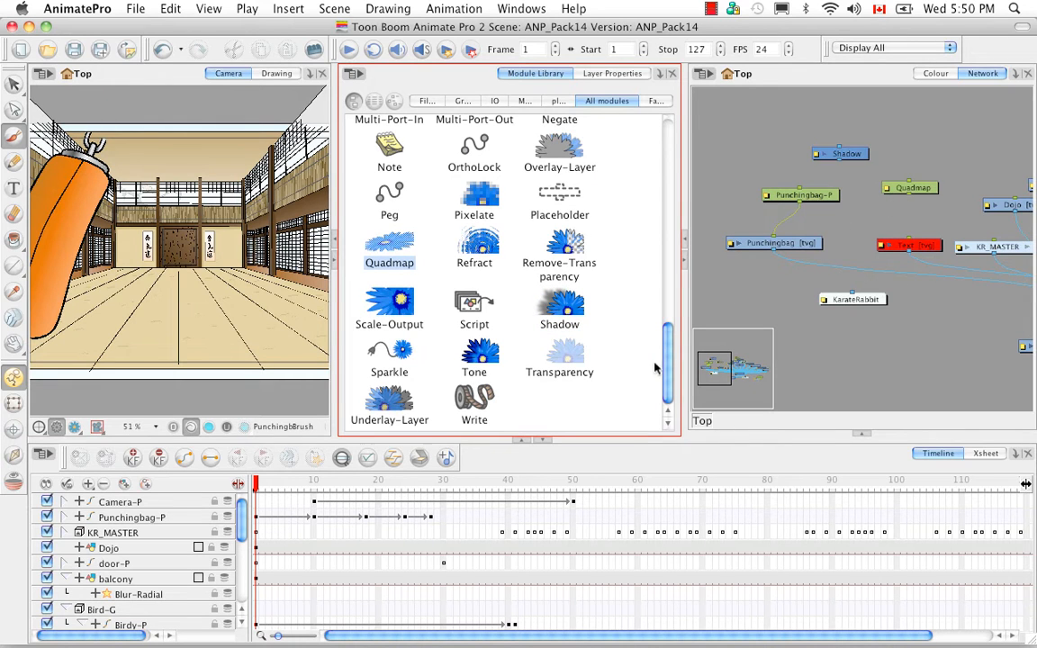
drag(668, 362, 672, 130)
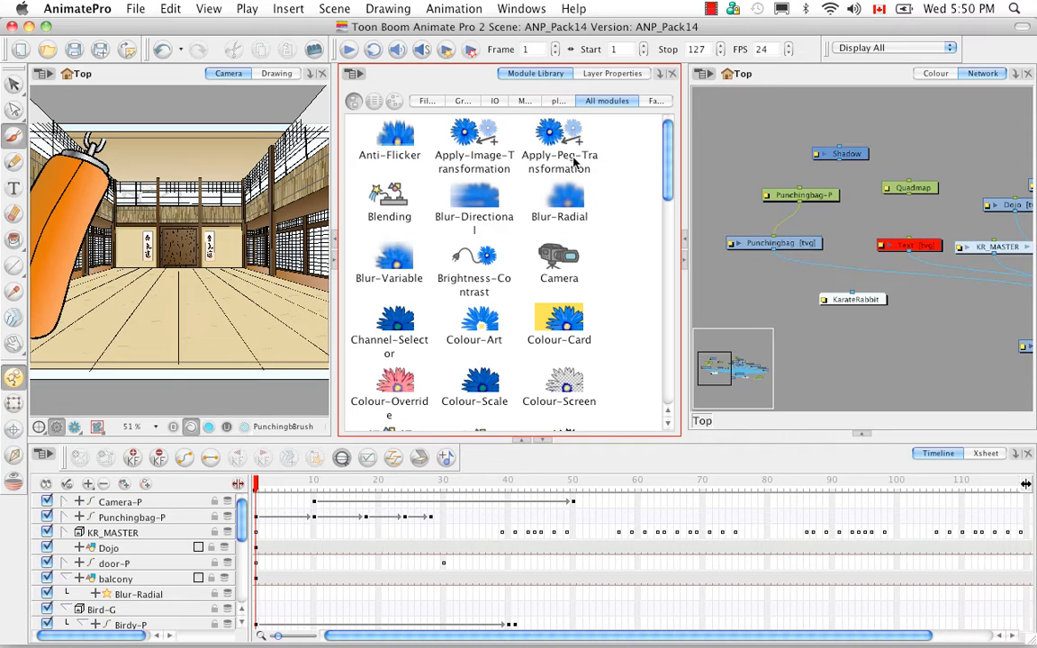
Add an Apply-Peg-Transformation module to the network, enlarge the network view, and place the module clear of the Shadow module.
drag(560, 153, 889, 183)
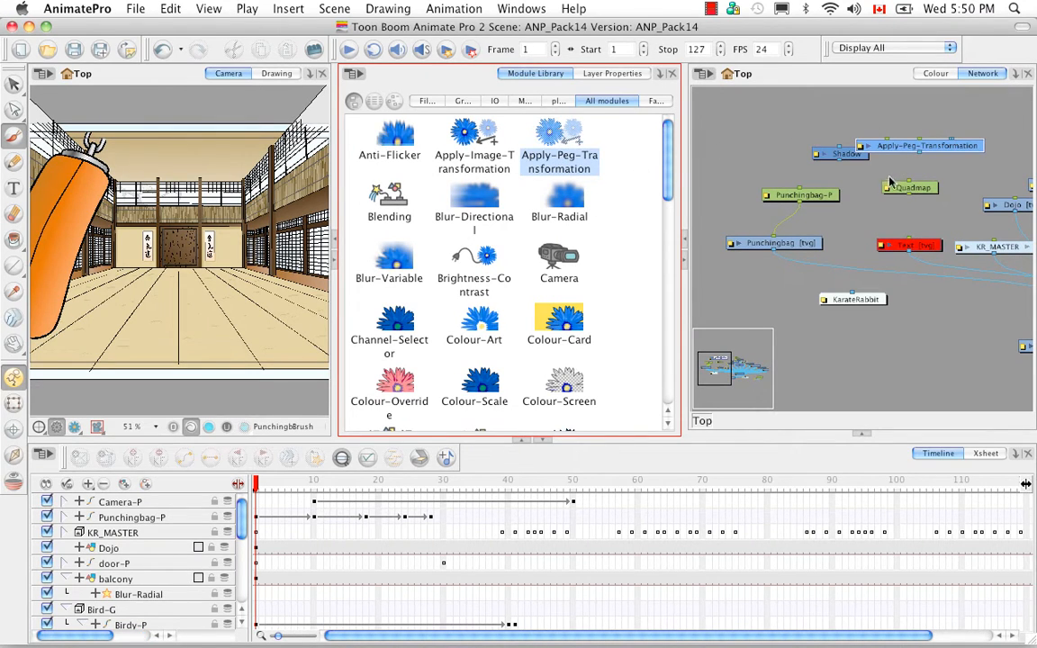
click(685, 241)
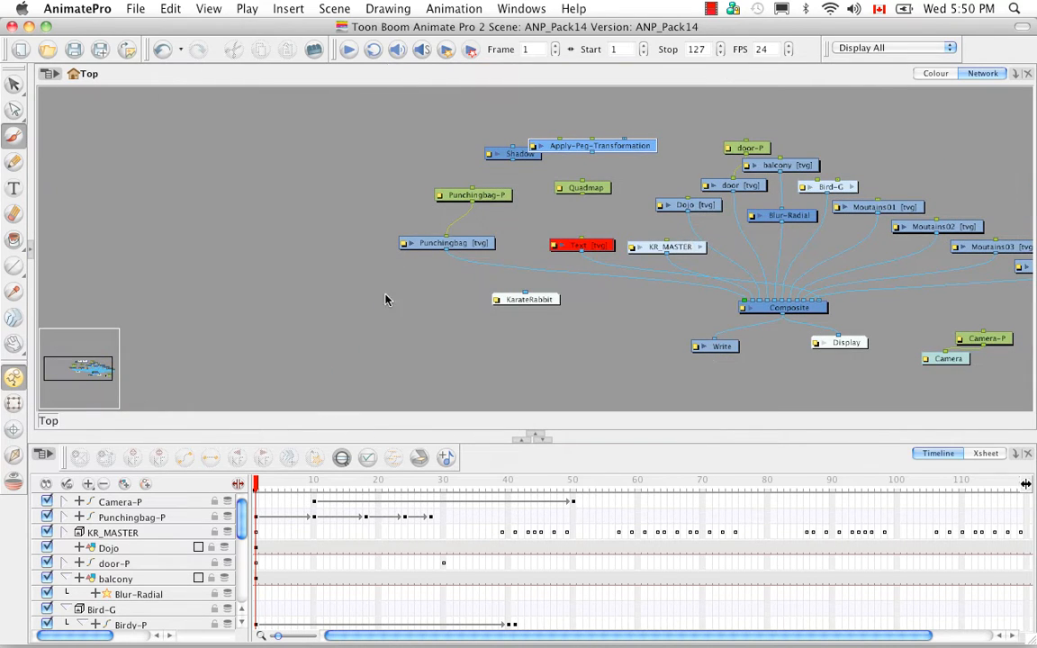
drag(835, 341, 623, 350)
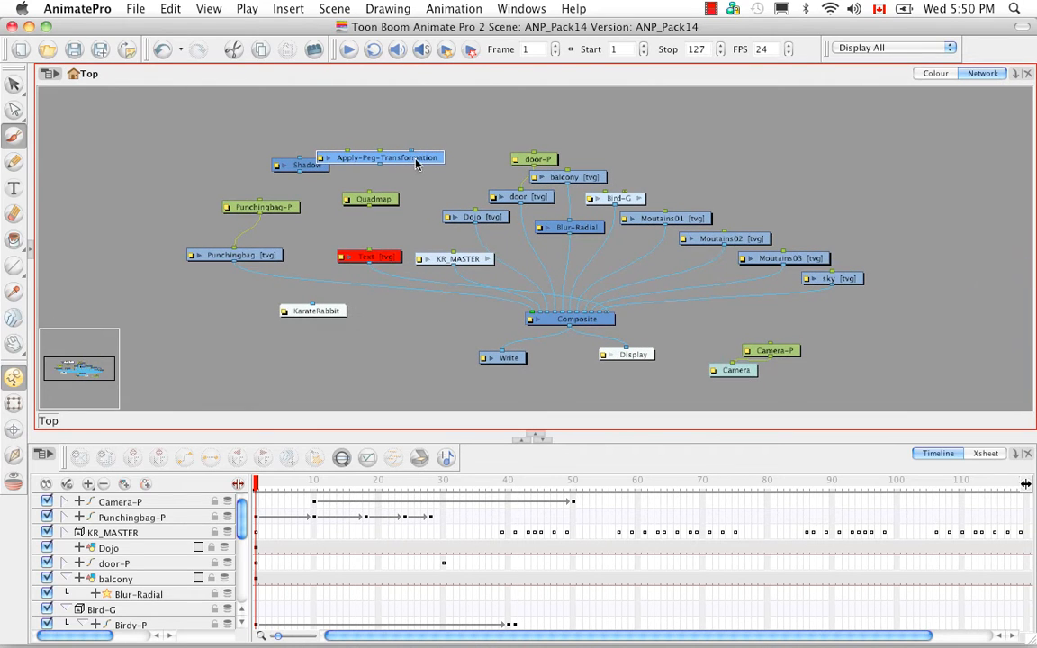
drag(432, 159, 459, 151)
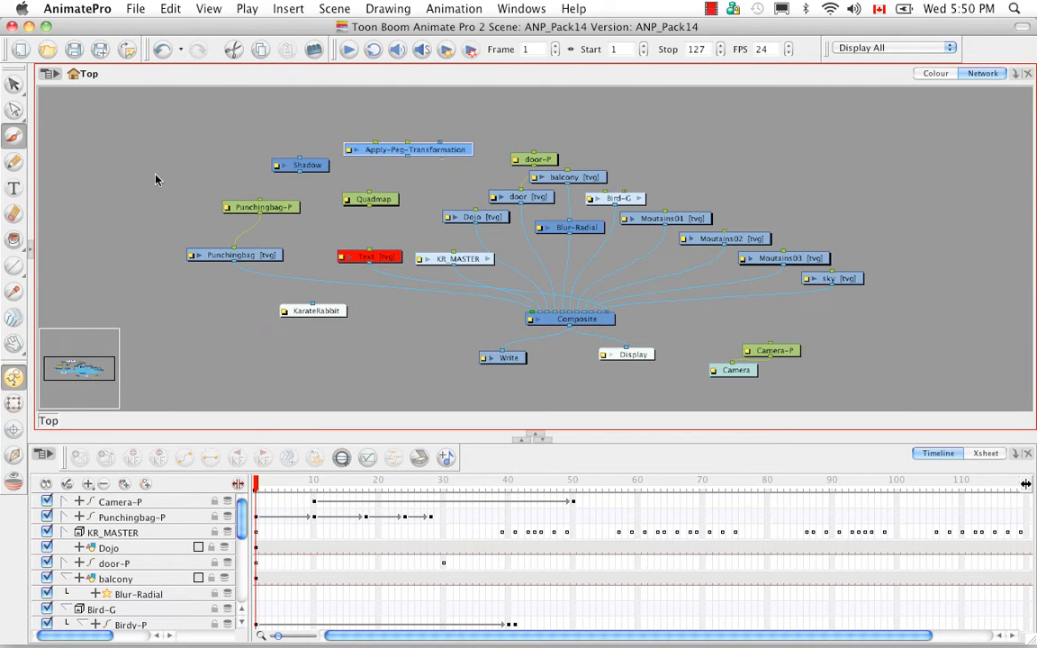
Move the punching bag peg and drawing away from the effects, and insert Apply-Peg-Transformation on the cable between Punchingbag and Composite.
drag(148, 178, 146, 229)
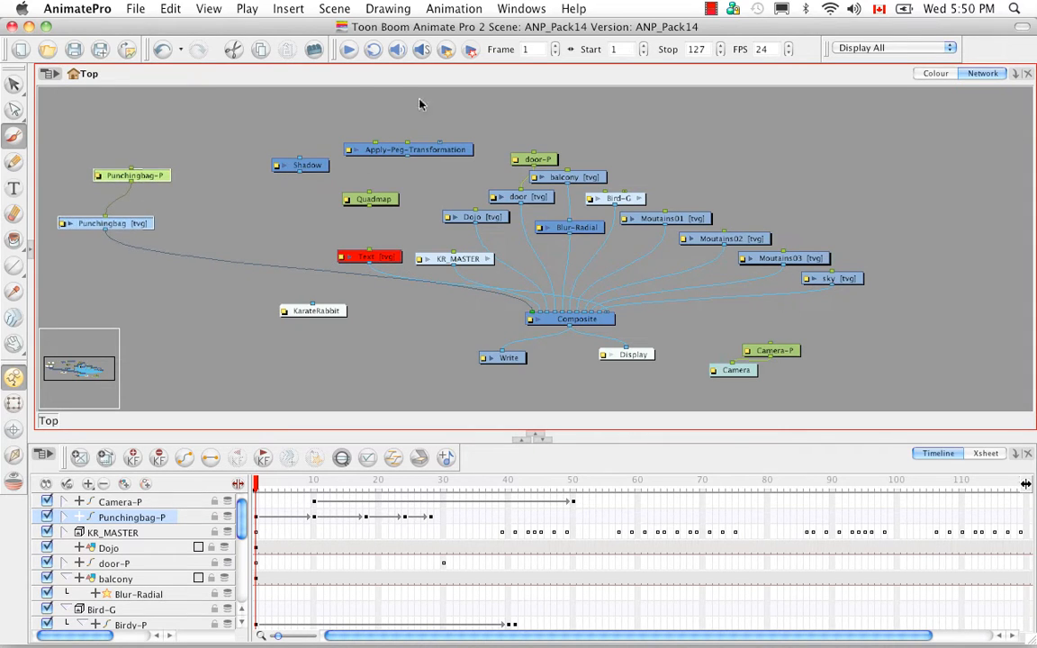
click(378, 126)
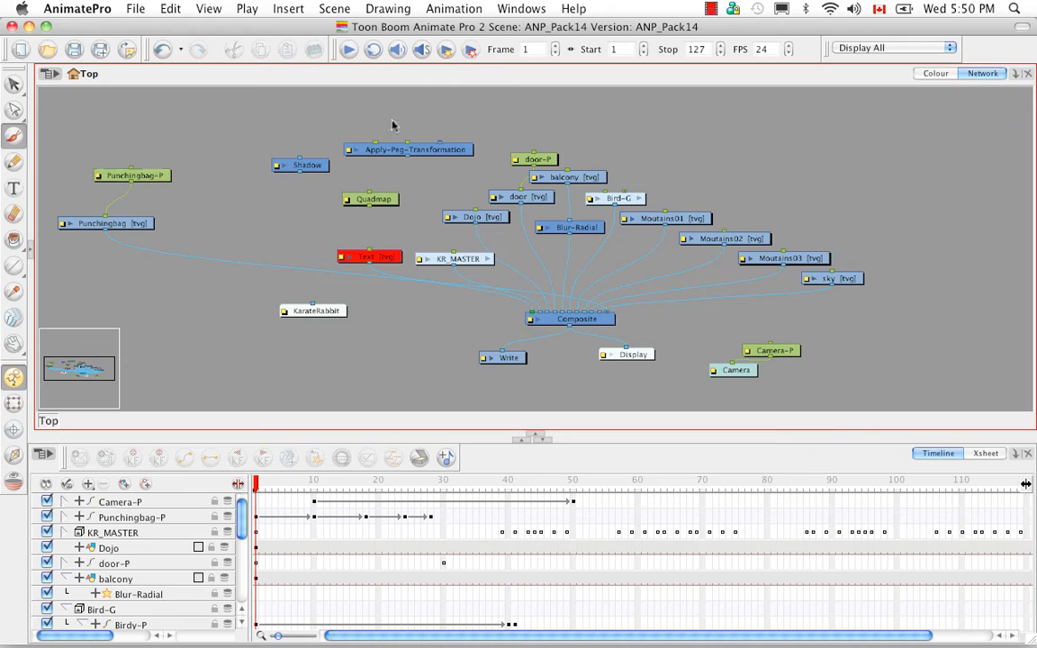
click(458, 151)
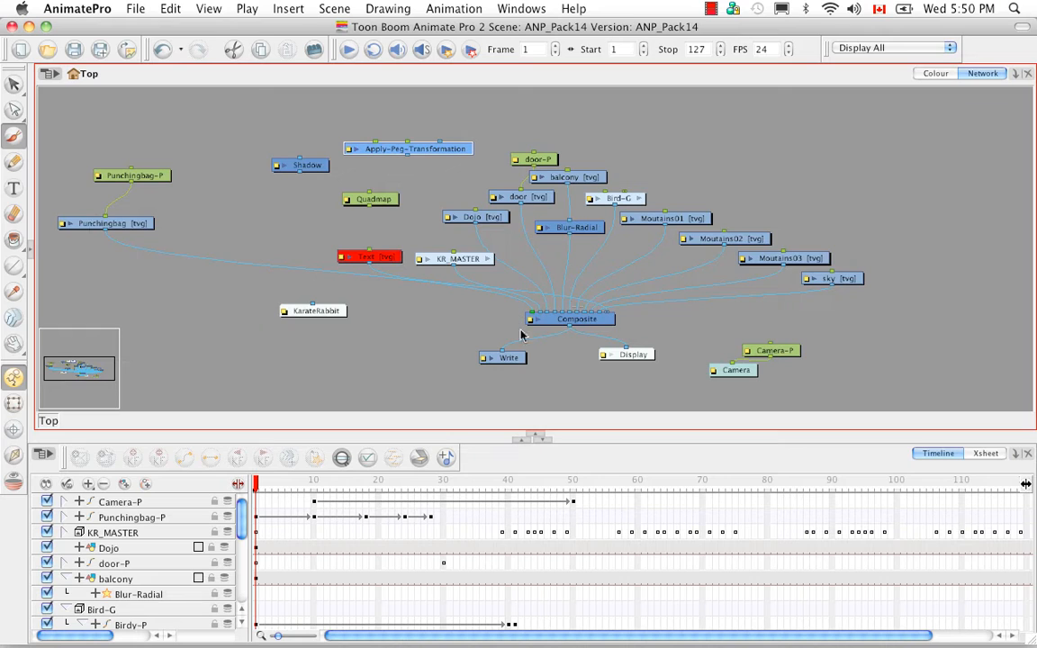
drag(457, 153, 298, 243)
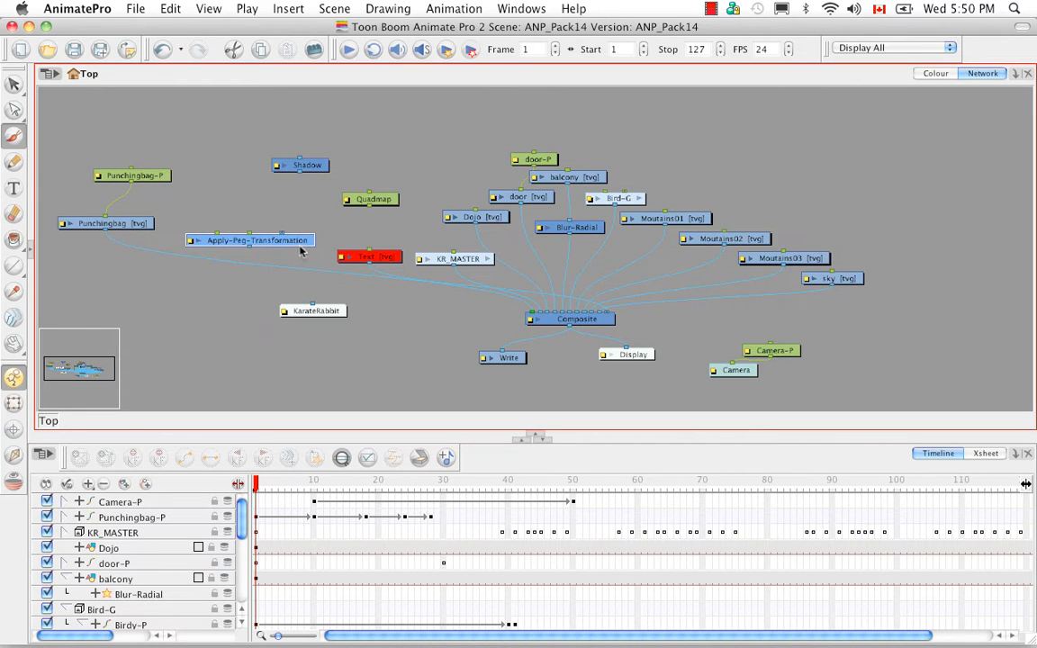
drag(270, 239, 252, 258)
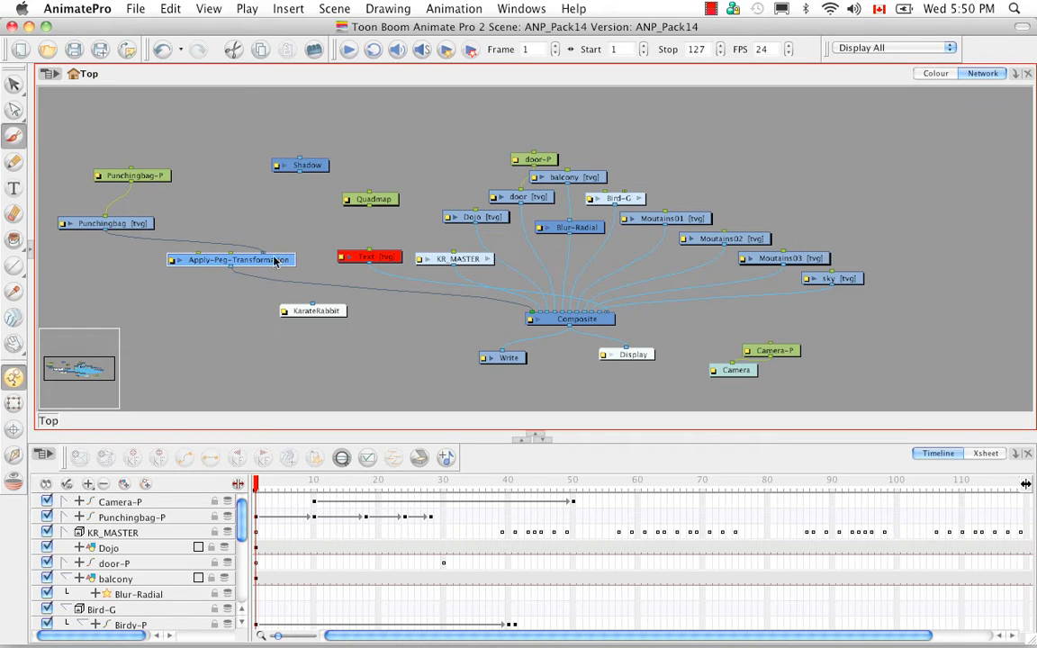
Rearrange the KarateRabbit and punching bag modules to make room, and connect Quadmap to the leftmost input port of Apply-Peg-Transformation.
drag(342, 313, 268, 348)
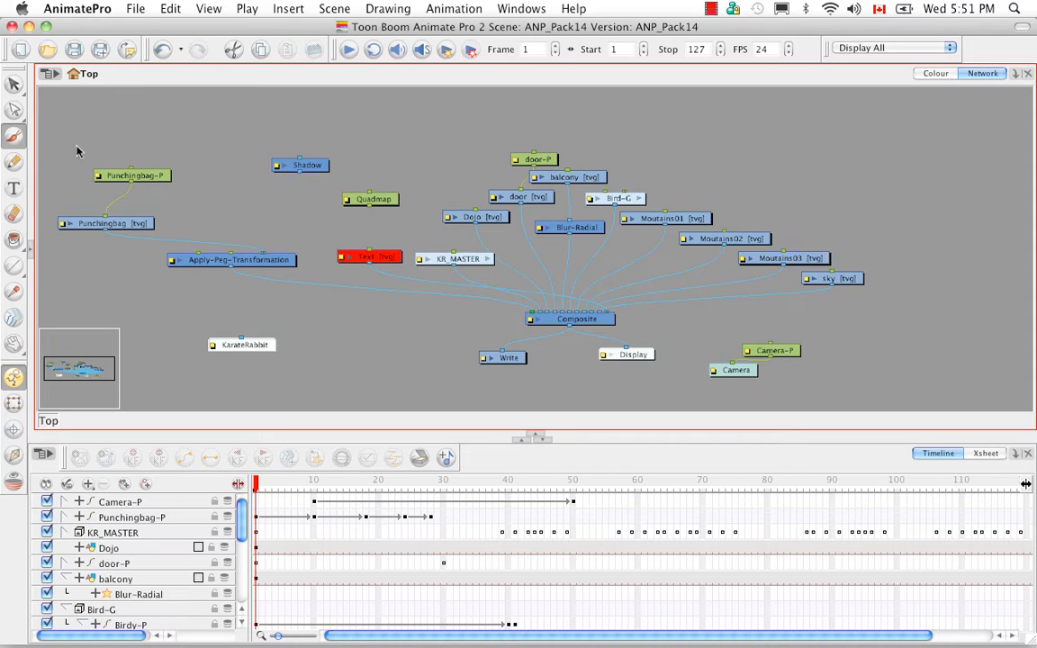
drag(56, 131, 252, 164)
drag(359, 198, 191, 257)
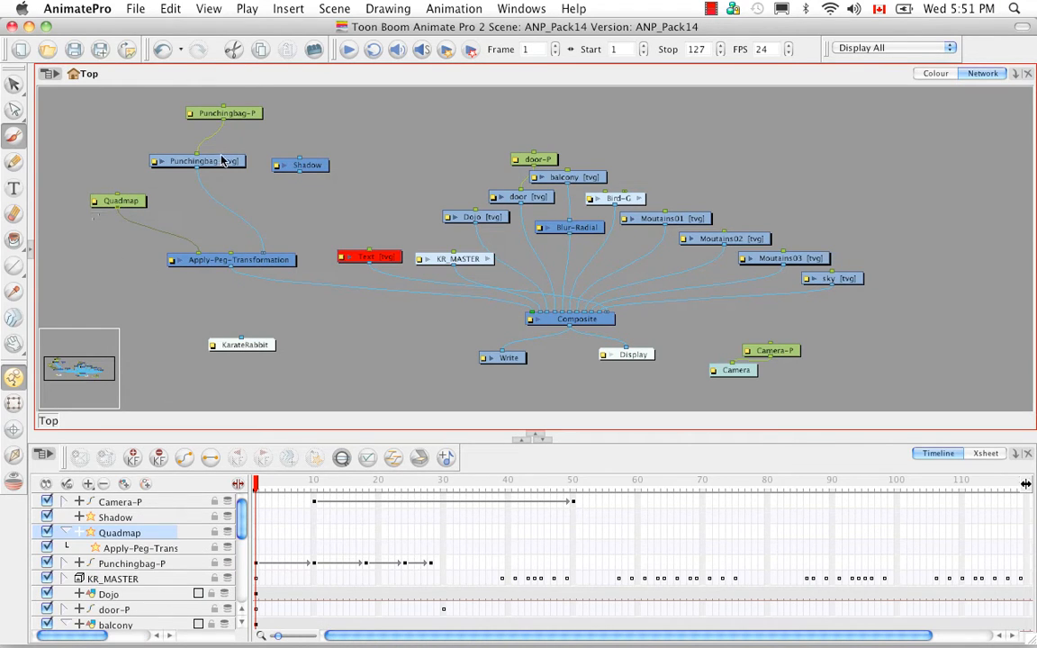
Insert the Shadow module between Apply-Peg-Transformation and Composite, and add a direct connection from the Punchingbag drawing to Composite.
click(319, 170)
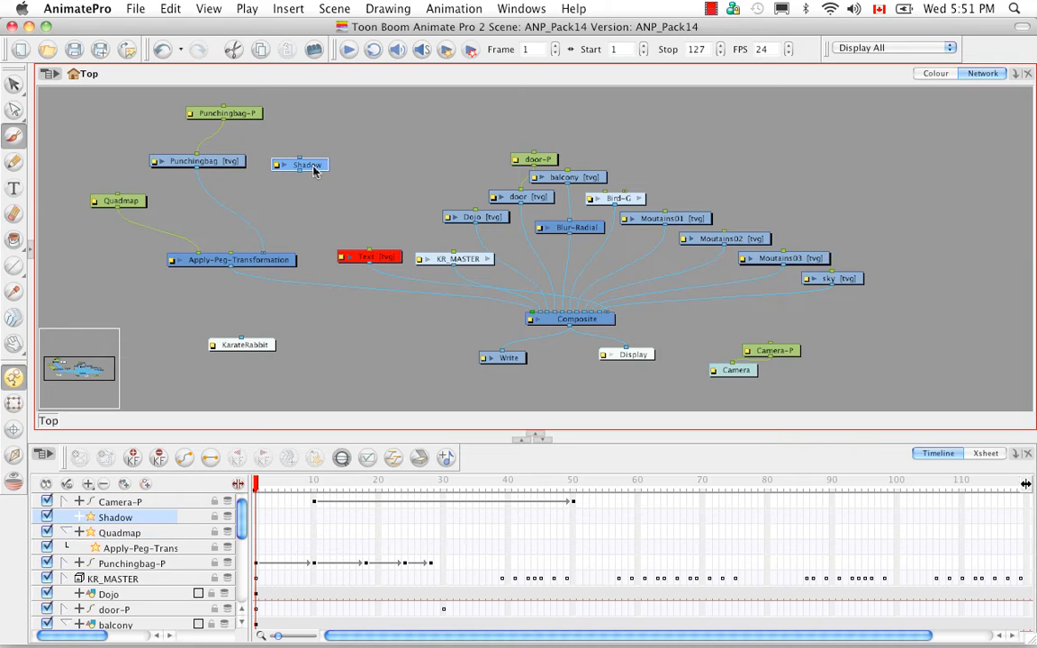
drag(317, 171, 355, 299)
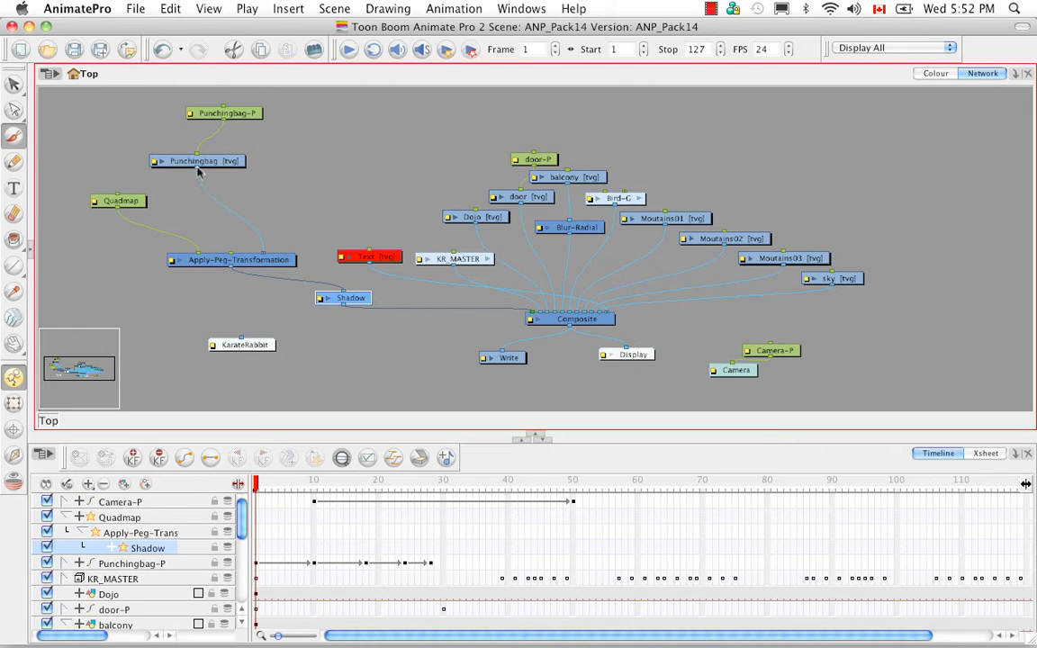
drag(200, 174, 531, 315)
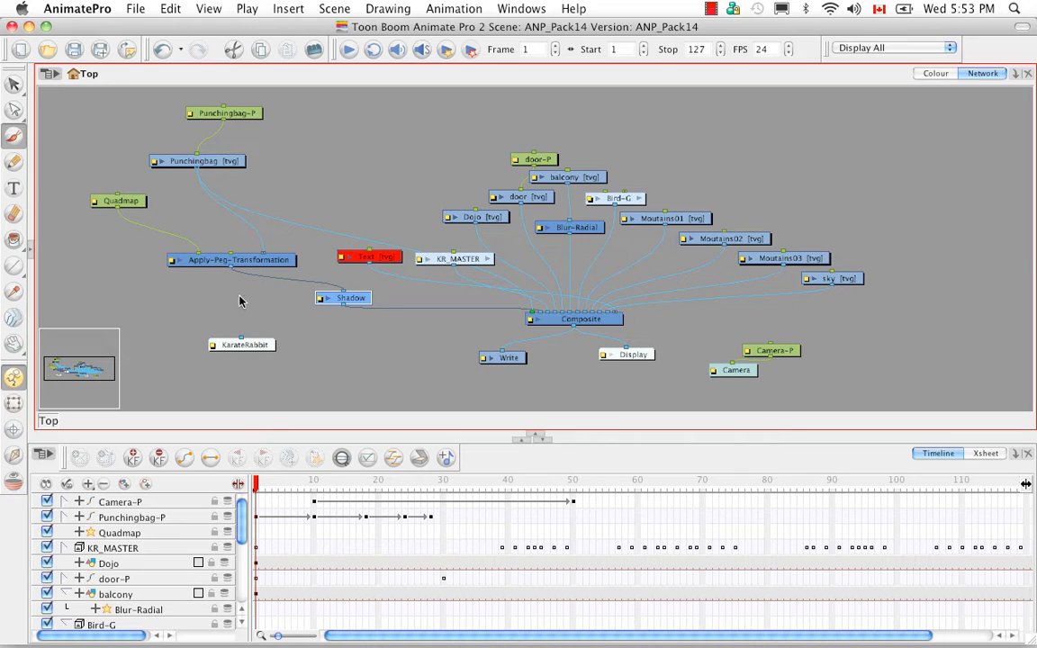
Delete the Apply-Peg-Transformation module from the network and undo the deletion.
click(279, 256)
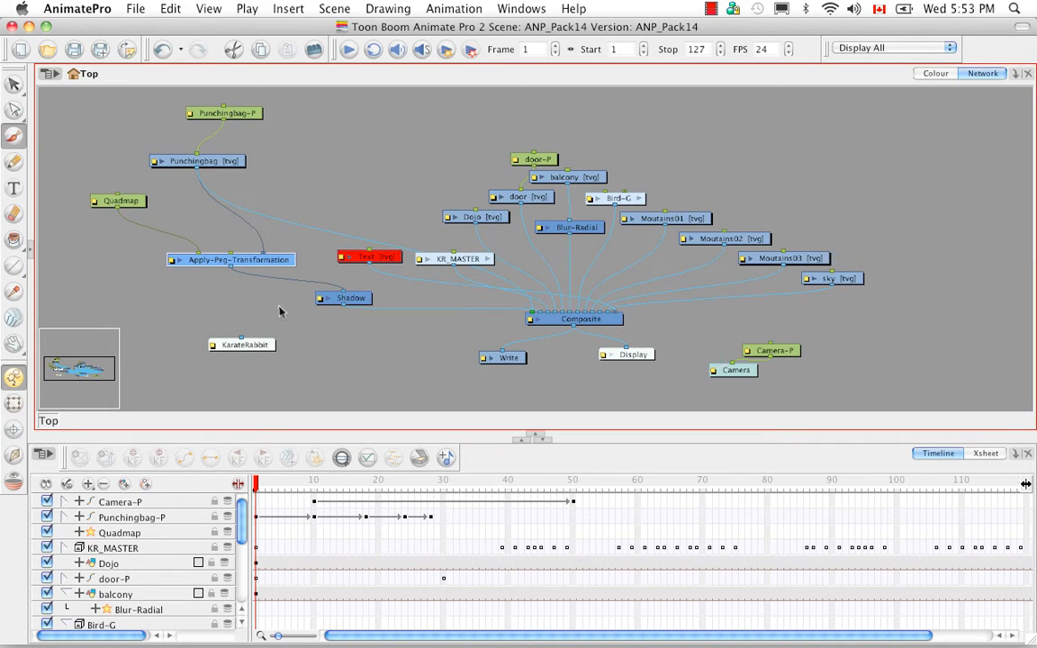
key(Delete)
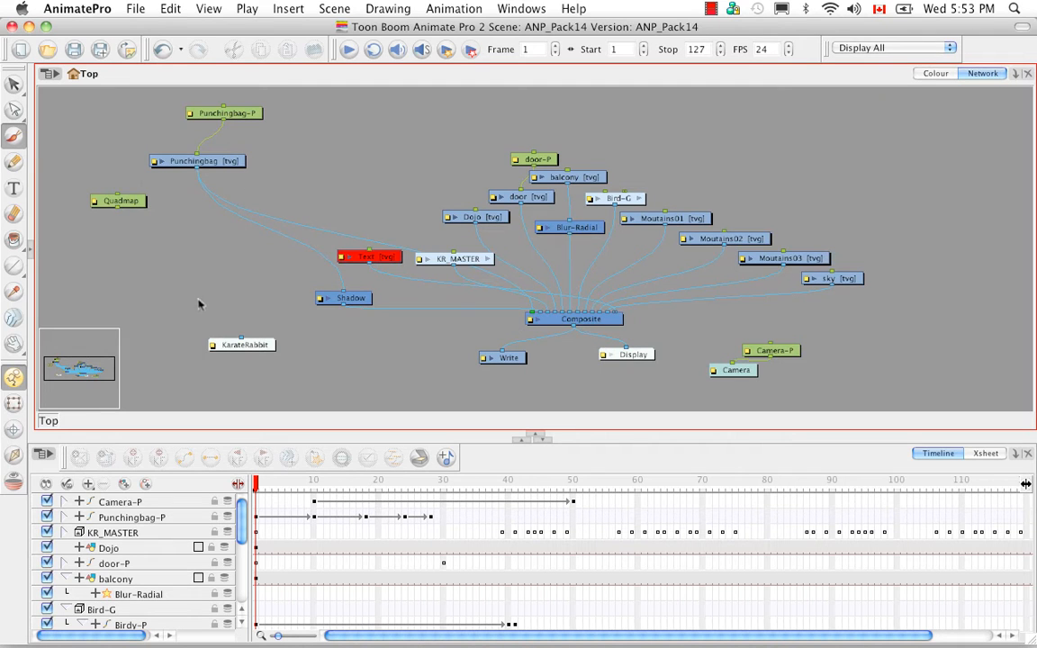
key(ctrl+z)
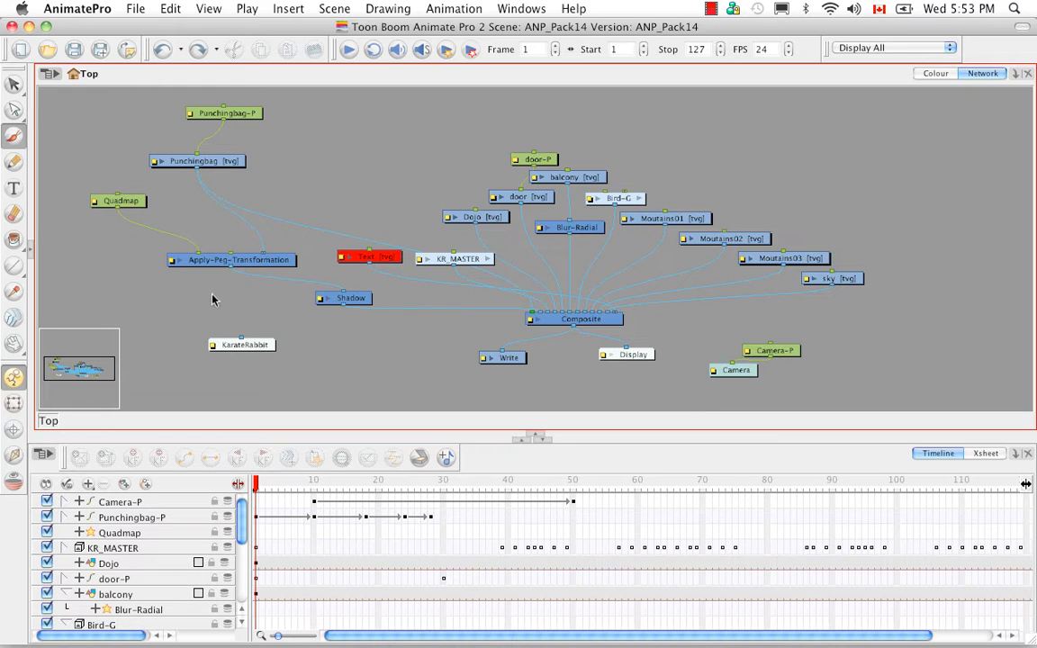
Restore the split layout, hide the module library to enlarge the camera view, and show the punching bag modules in the network.
click(31, 251)
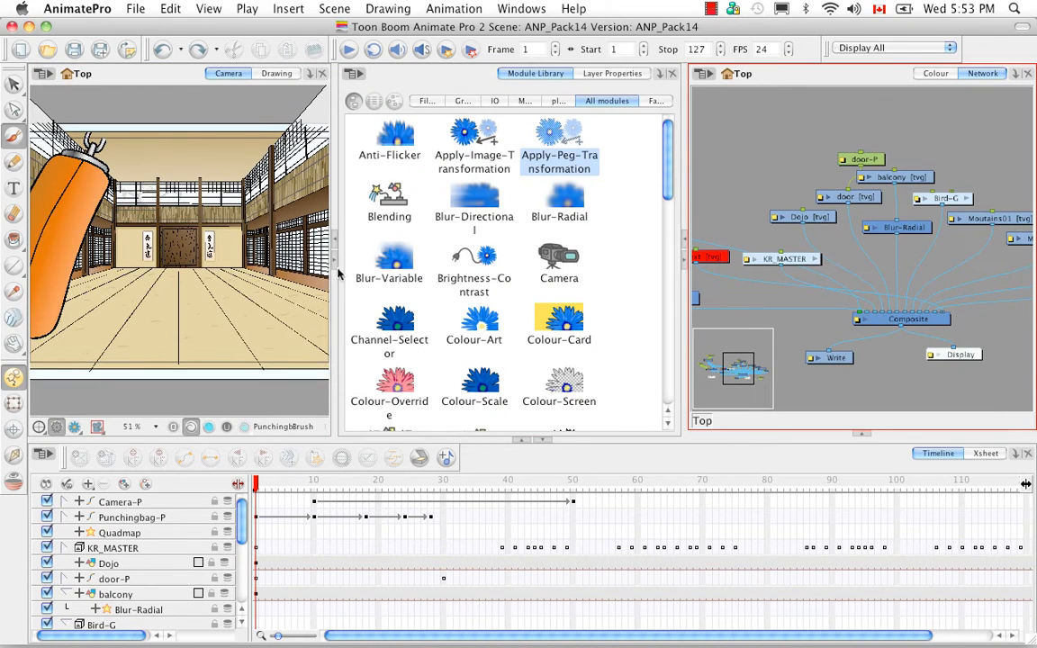
click(333, 241)
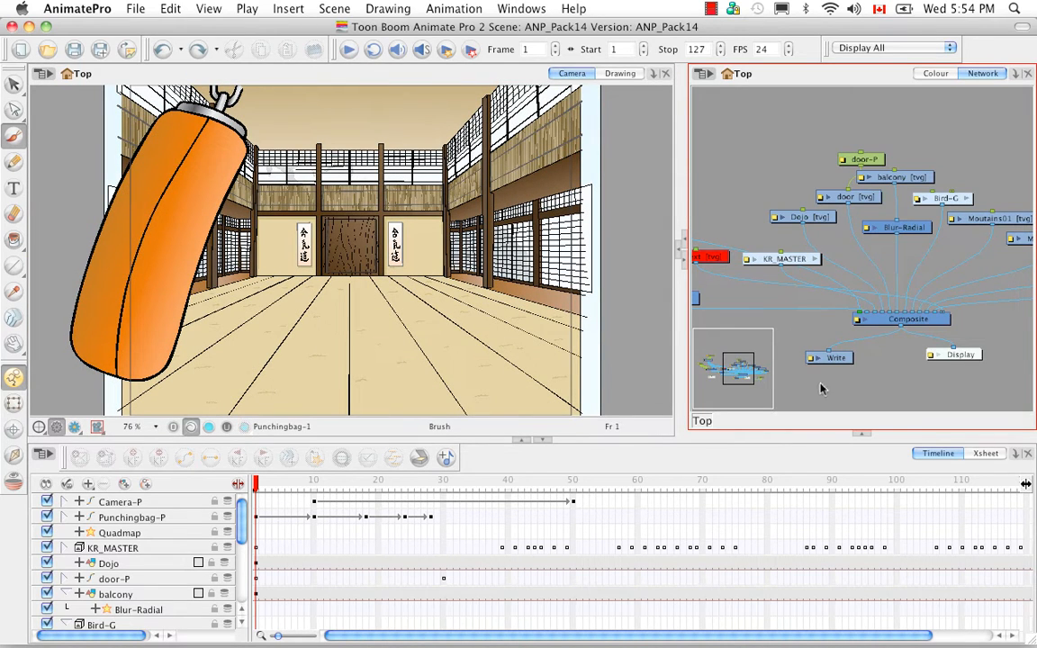
drag(794, 384, 940, 355)
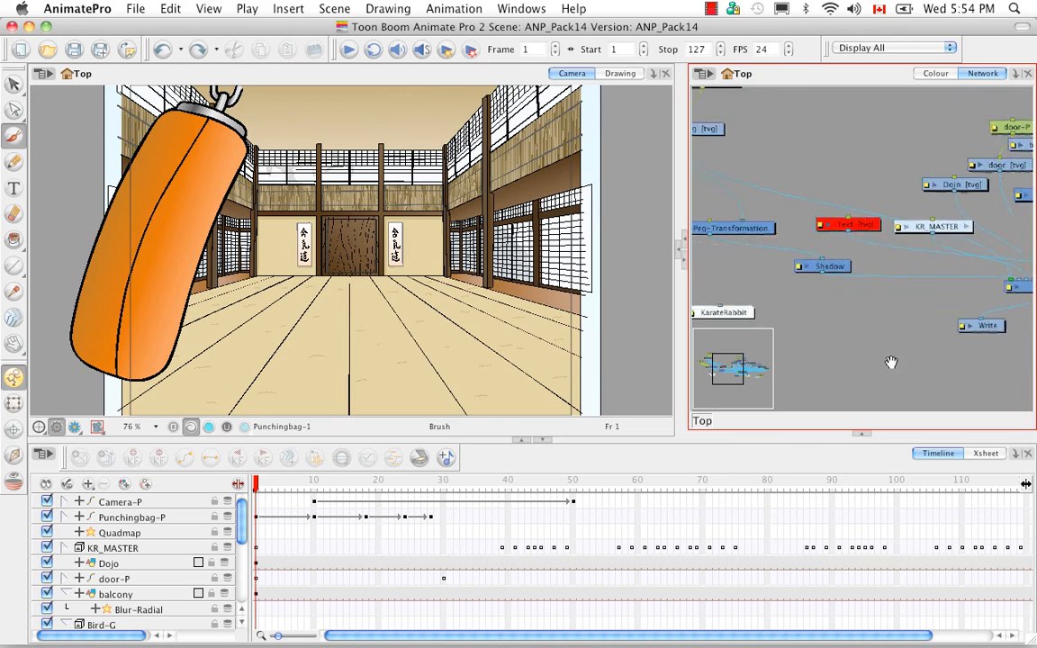
drag(783, 311, 940, 387)
drag(864, 292, 826, 261)
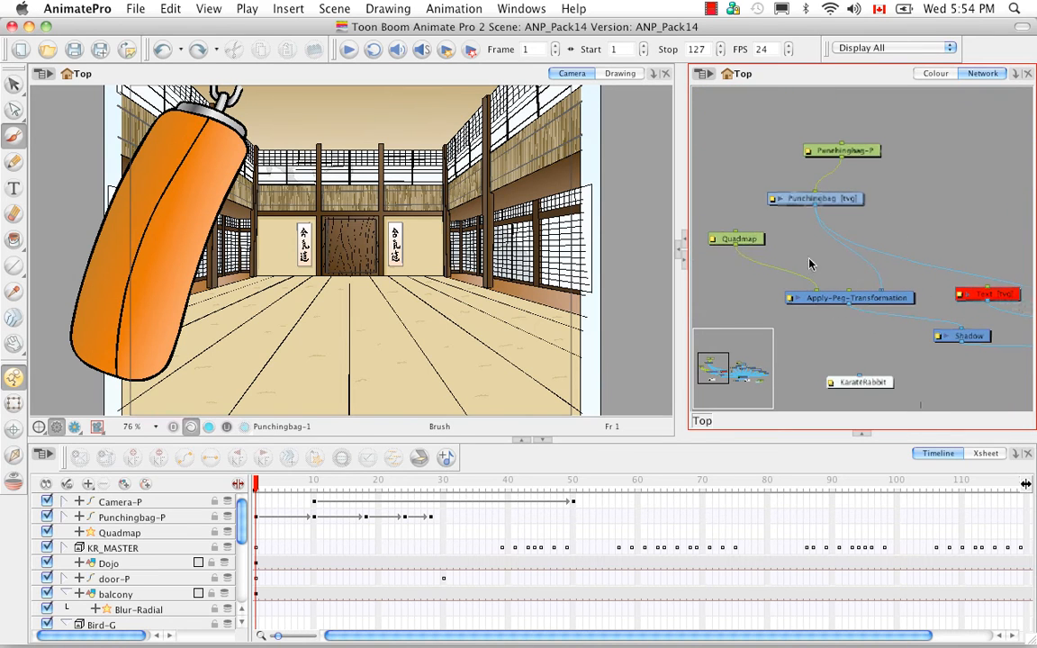
In the Quadmap module's properties, set the y position of both Point 1 and Point 2 to 36 S.
click(737, 240)
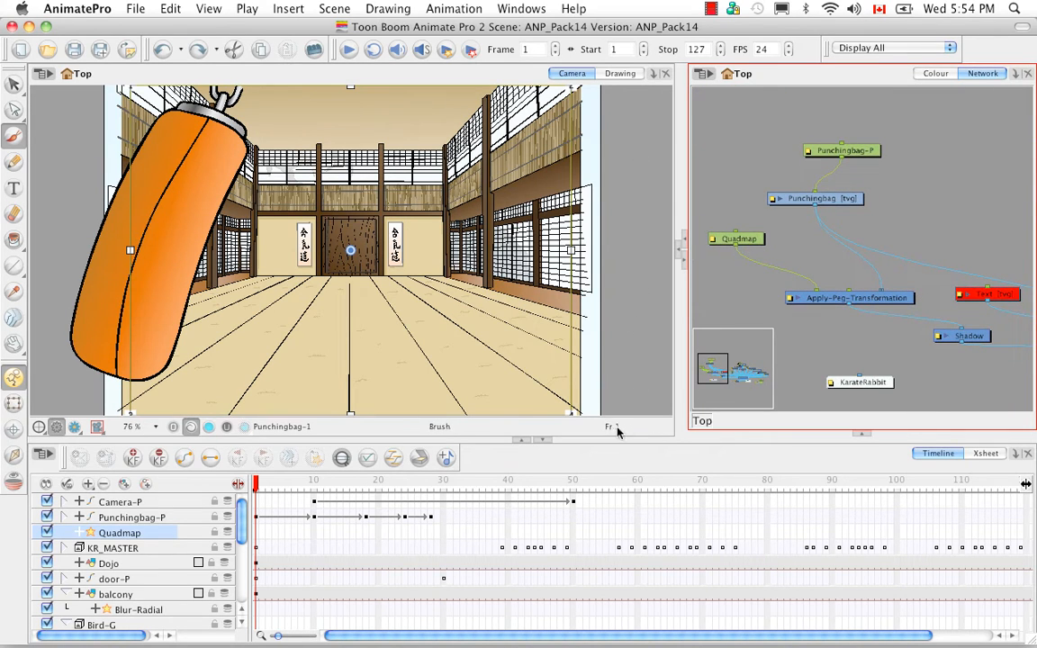
click(643, 425)
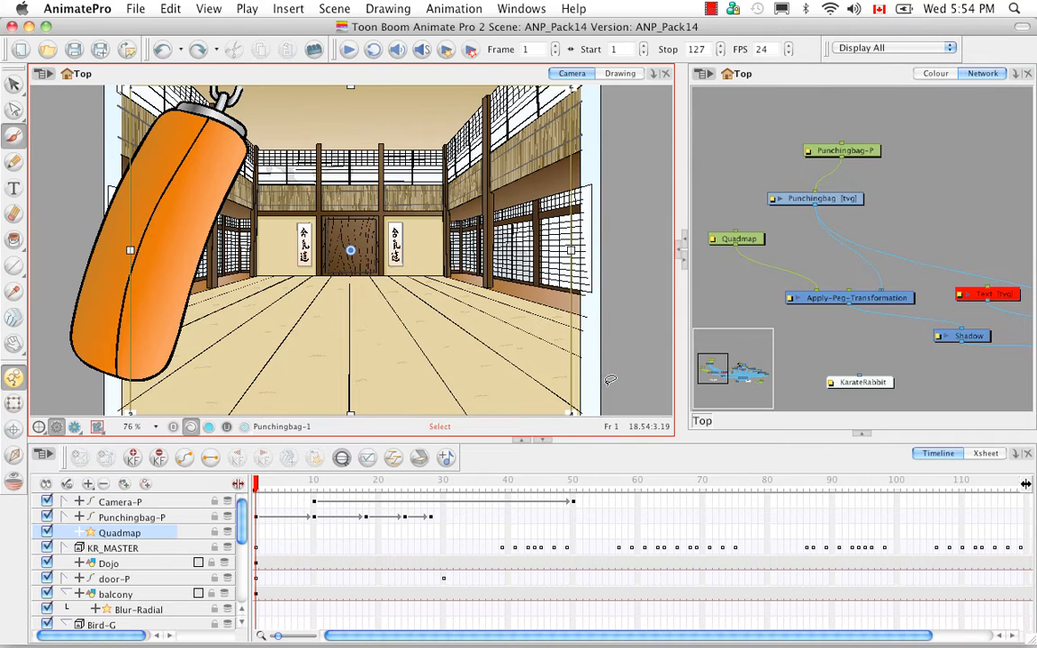
key(1)
key(1)
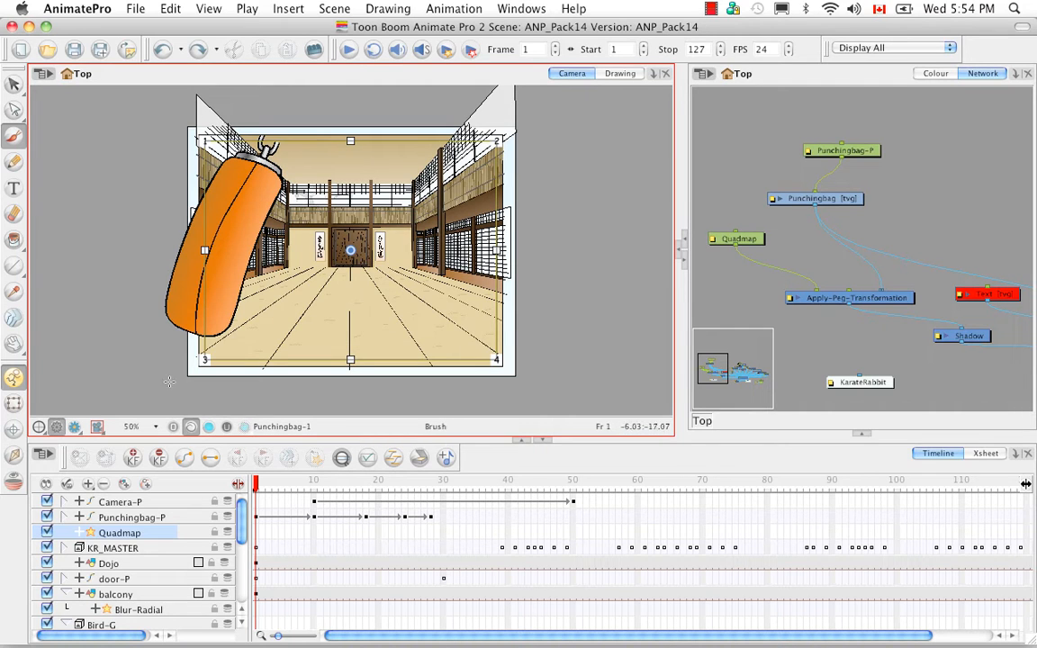
click(712, 240)
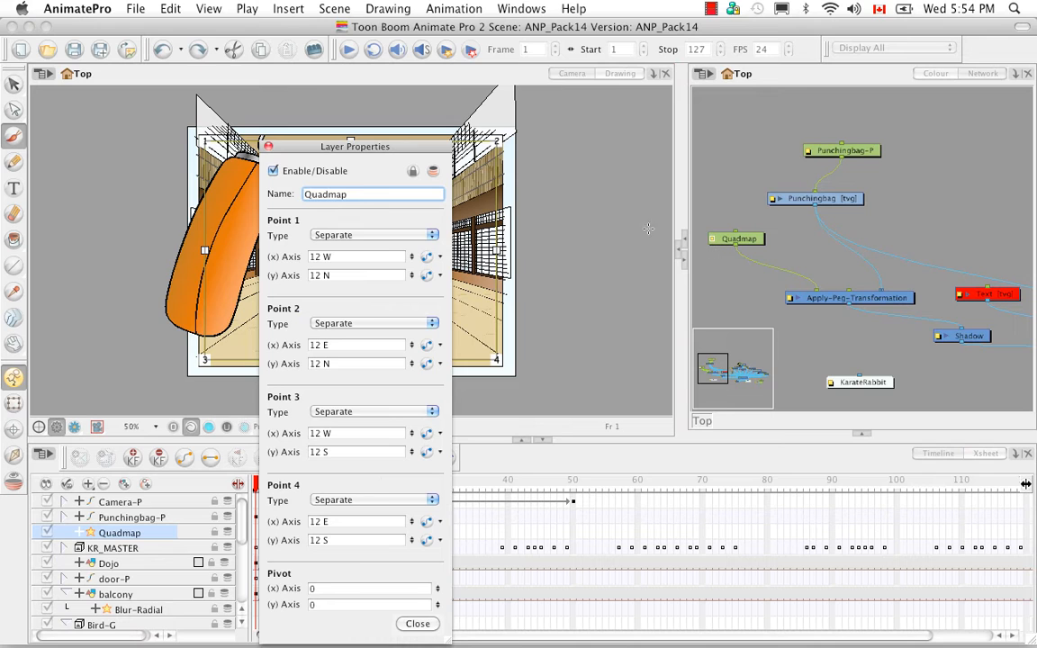
drag(436, 153, 730, 89)
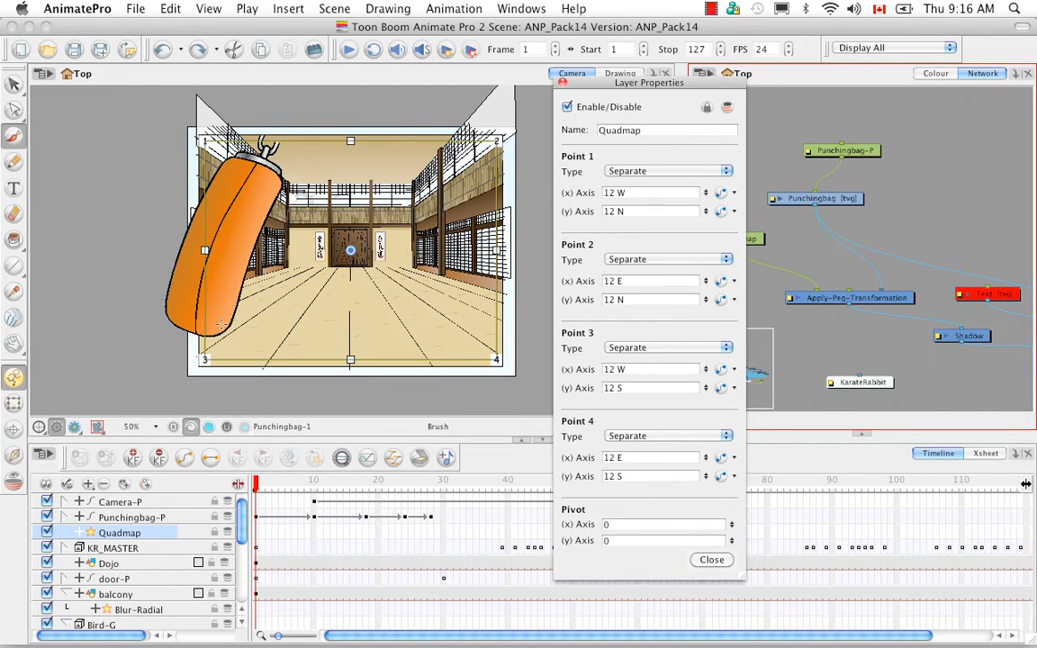
click(624, 212)
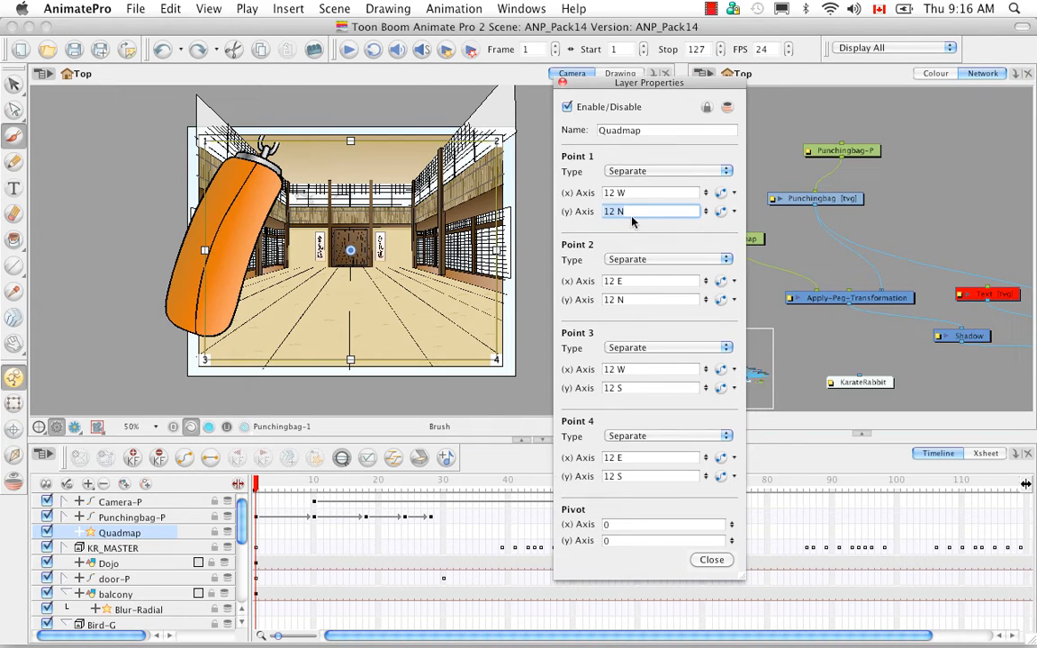
text(36 s)
click(624, 300)
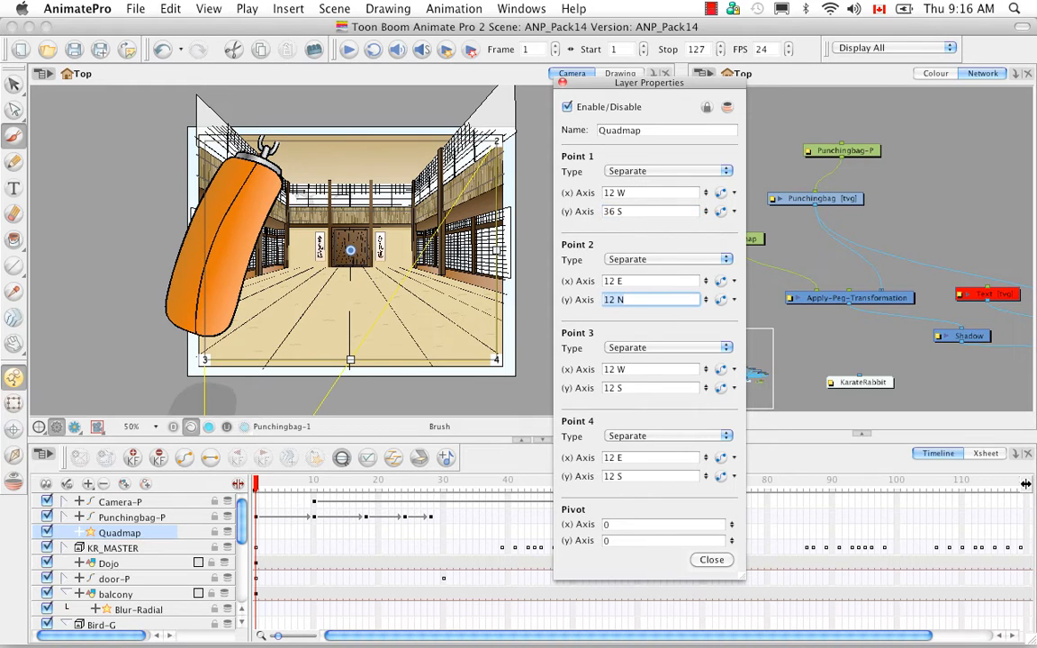
text(36 s)
key(Return)
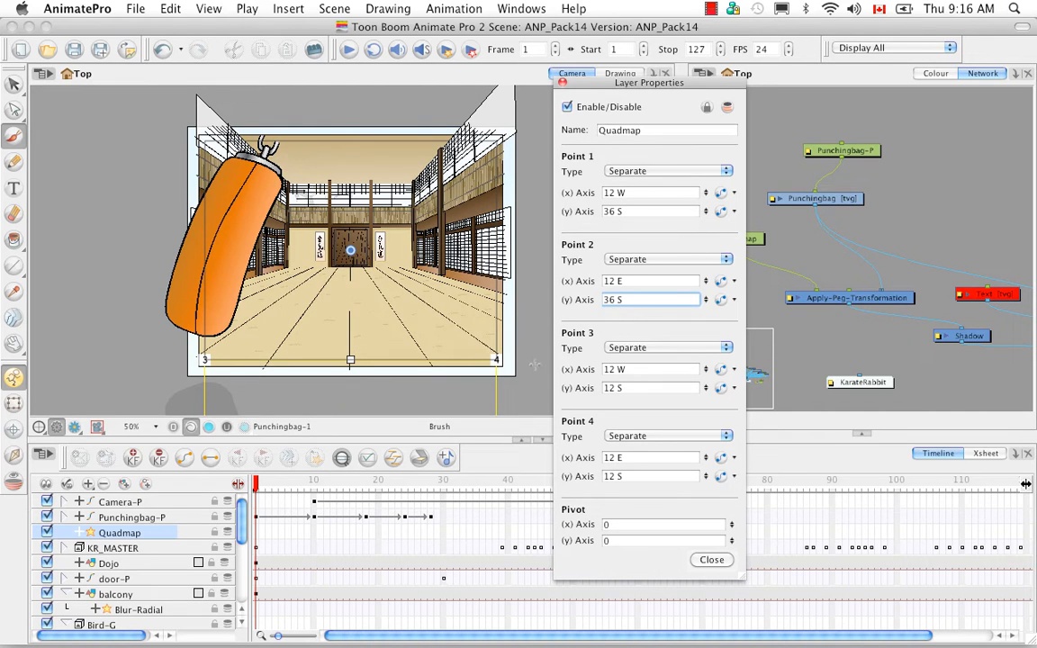
With the Transform tool, move the Quadmap's 3–4 edge up to about 7.9 S and bring its 1–2 edge closer to it.
click(521, 432)
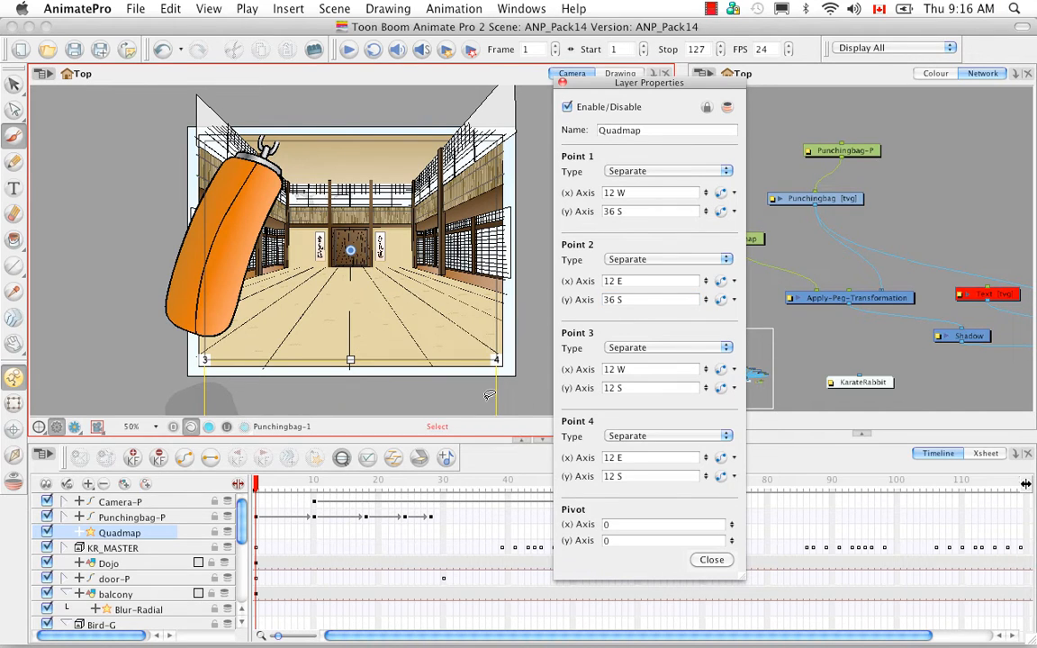
key(2)
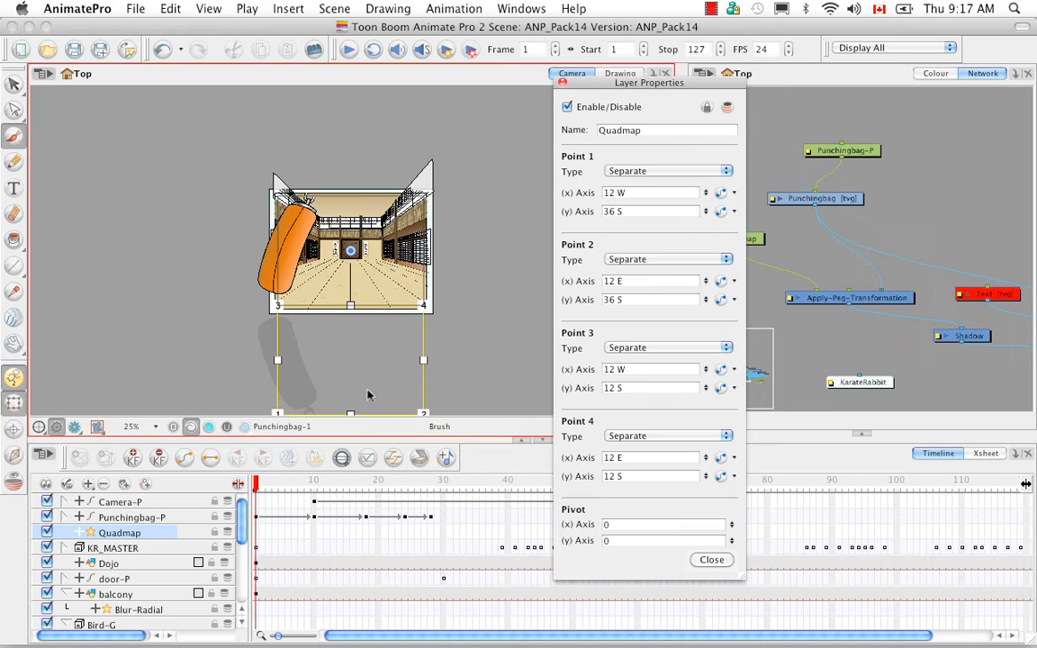
key(shift+t)
key(space)
drag(357, 394, 347, 308)
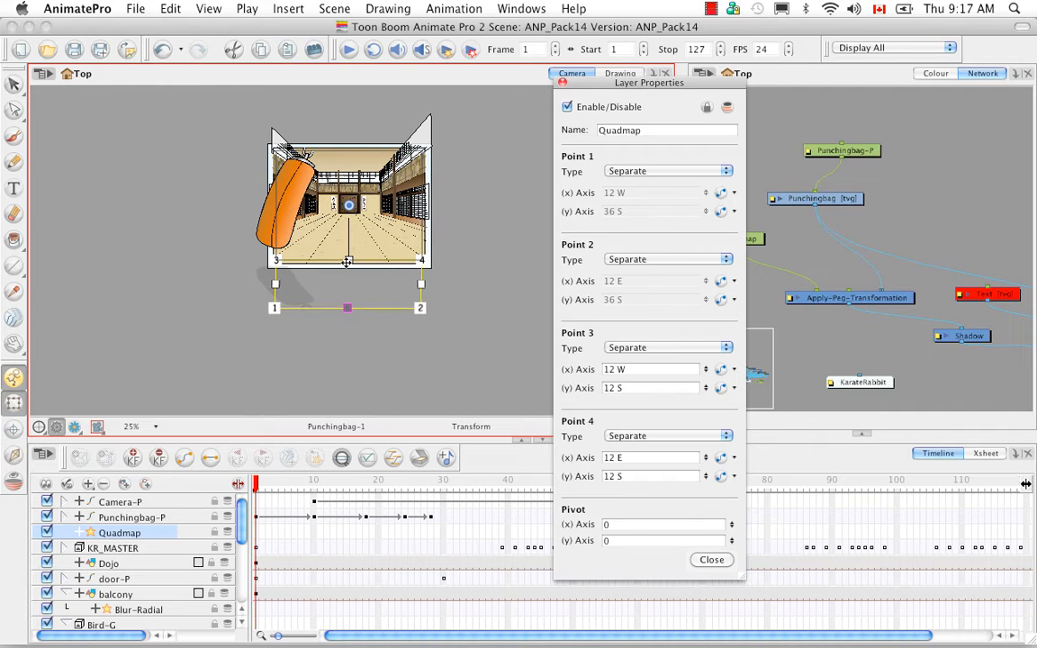
drag(348, 260, 347, 241)
drag(347, 306, 345, 285)
Slant the shadow by moving Quadmap point 2 to about 16.9 E, 16.4 S and point 1 to about 8.9 W, 16.3 S, and reset the camera view.
drag(420, 284, 451, 280)
drag(273, 284, 295, 280)
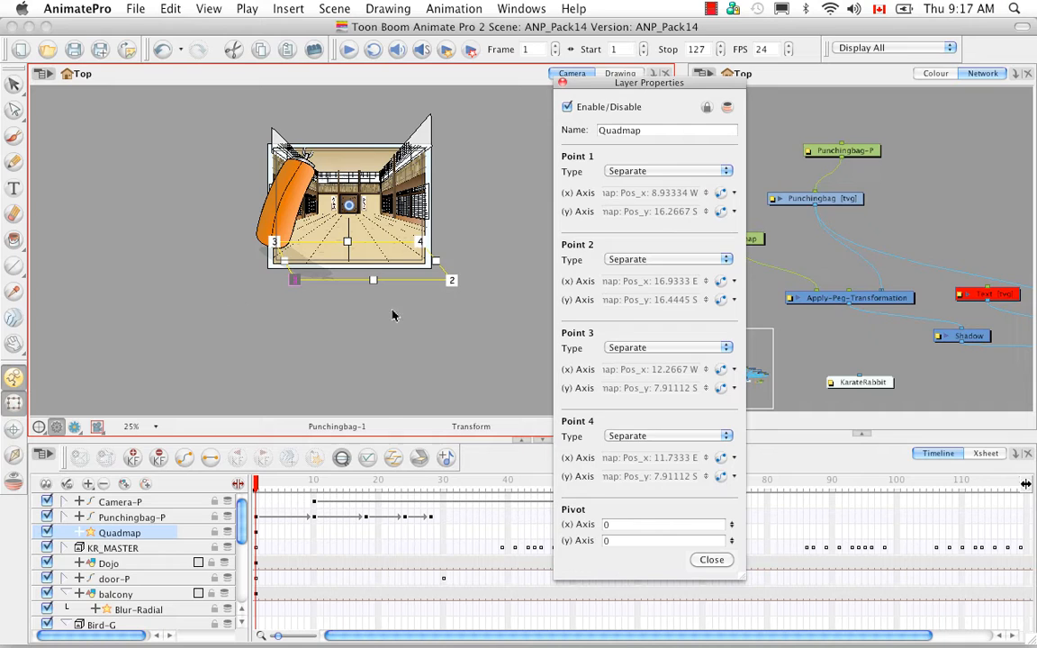
click(563, 82)
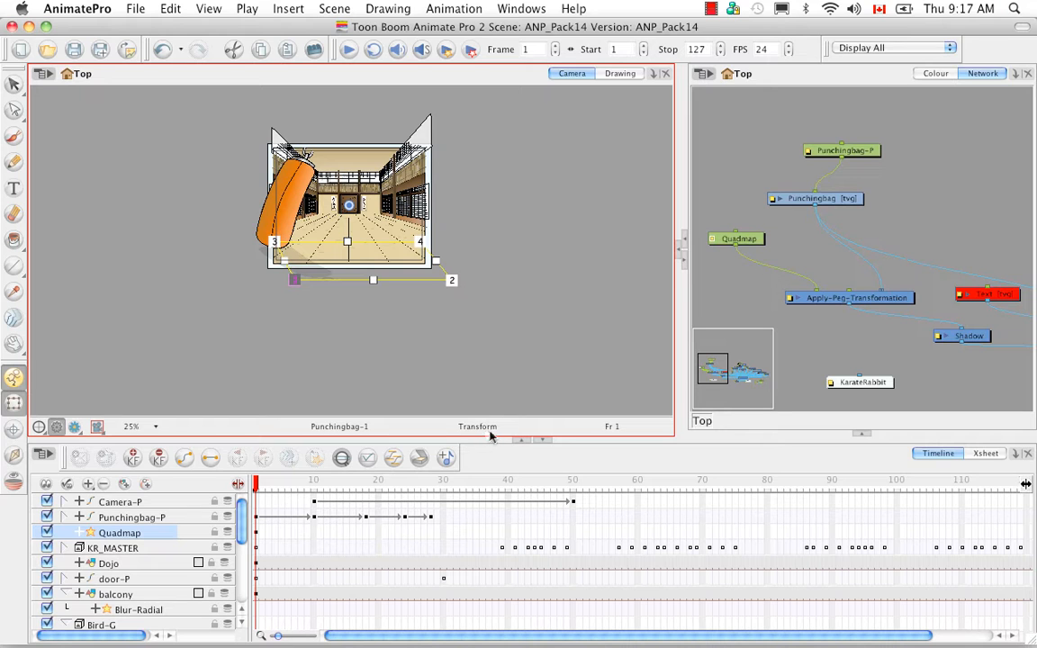
key(shift+m)
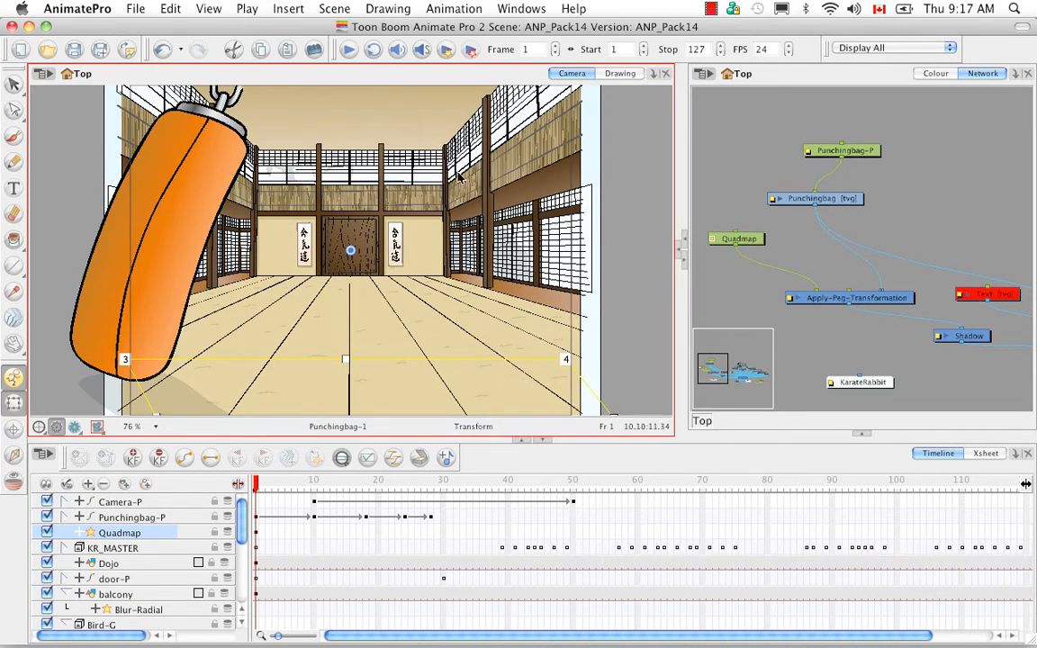
Play back the punching bag shadow animation and switch to the Animate 2 window.
click(349, 51)
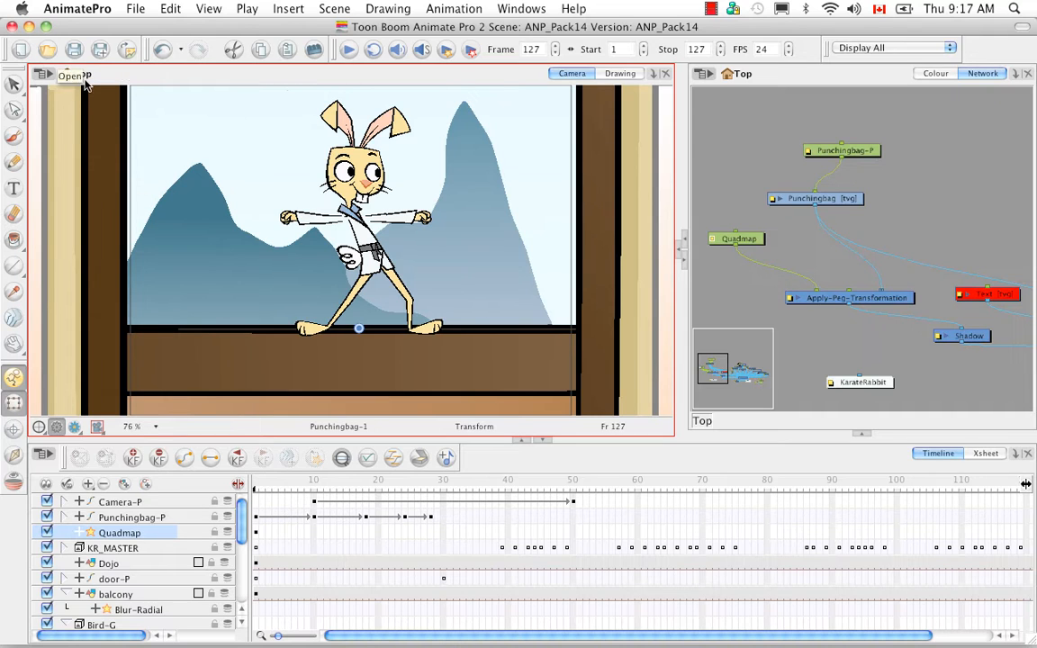
mouse_move(740, 645)
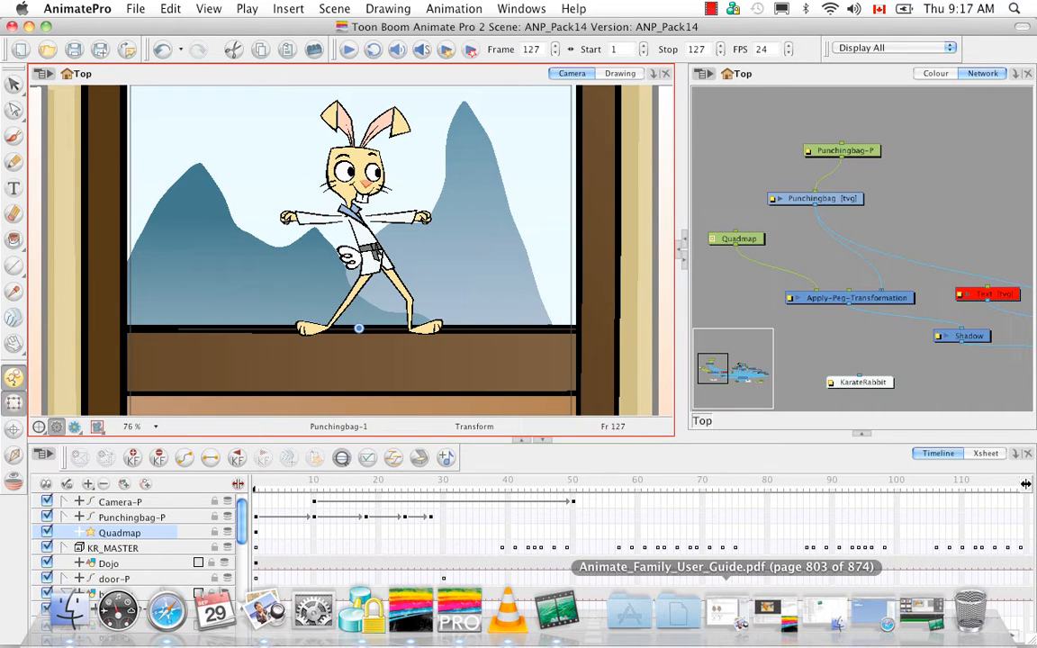
click(789, 610)
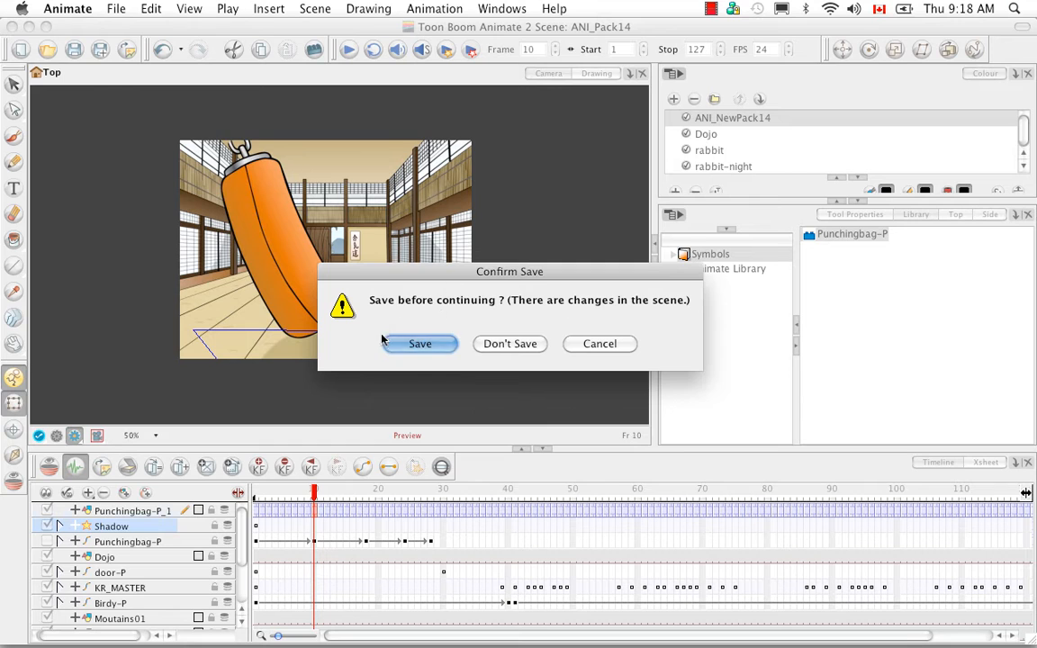
Save the current scene's changes and open ANP_Pack20.anim from Pack21's ANP_Pack20 folder, accepting the unsupported-effects notice.
click(421, 345)
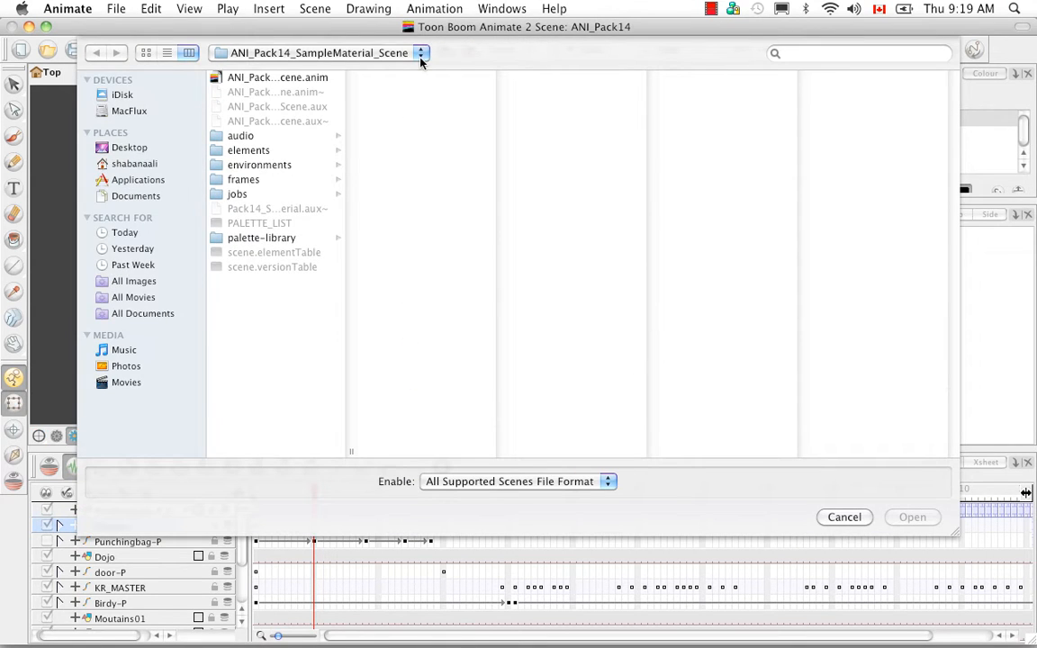
click(420, 56)
click(396, 72)
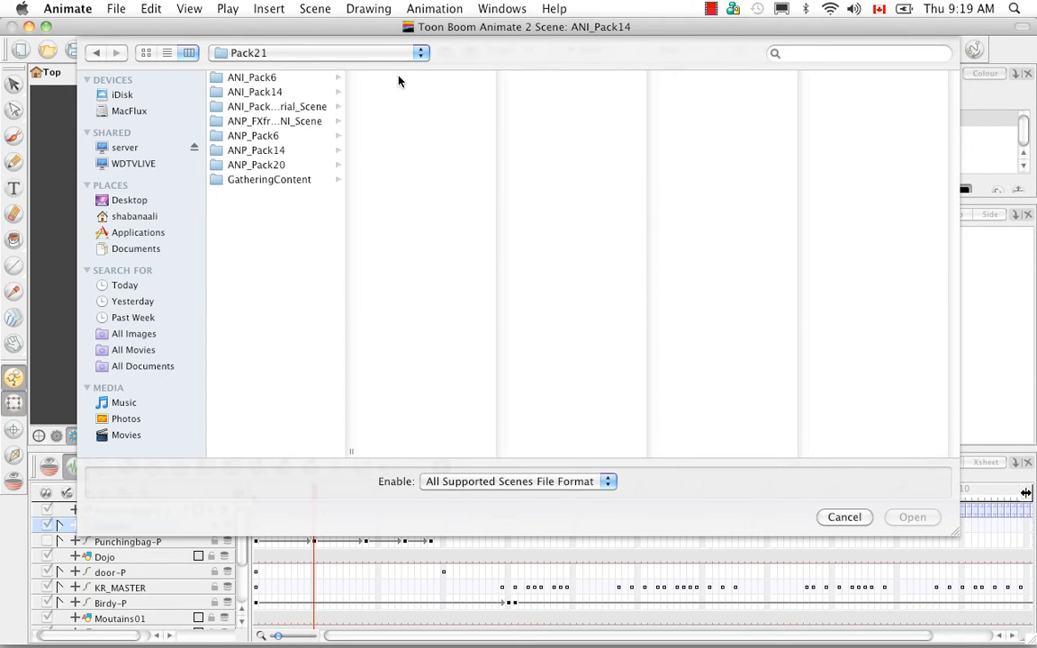
click(272, 167)
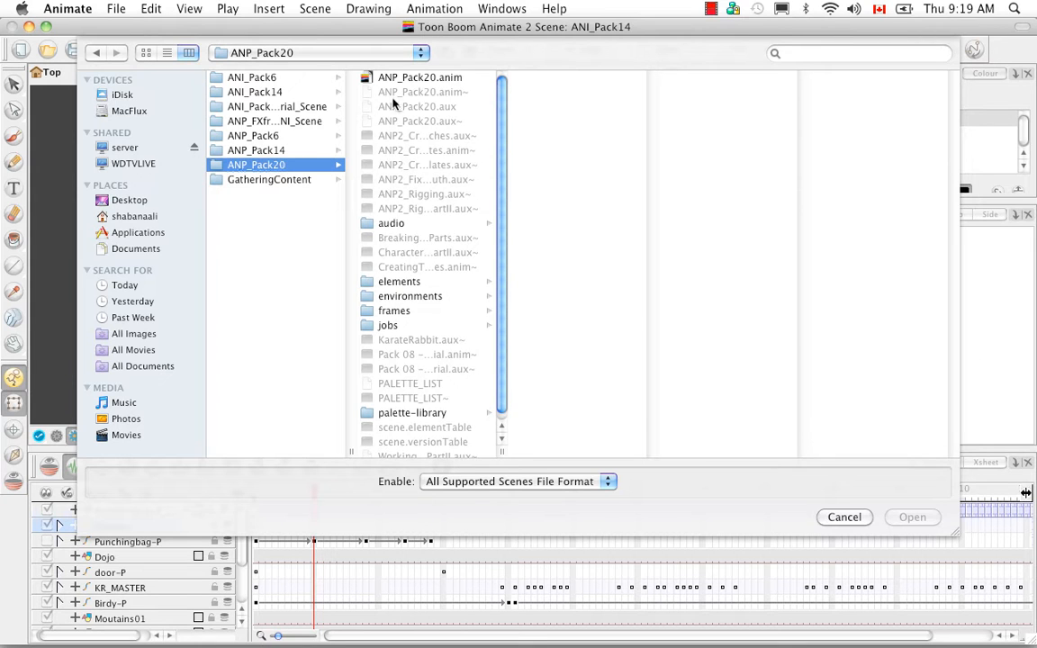
click(407, 78)
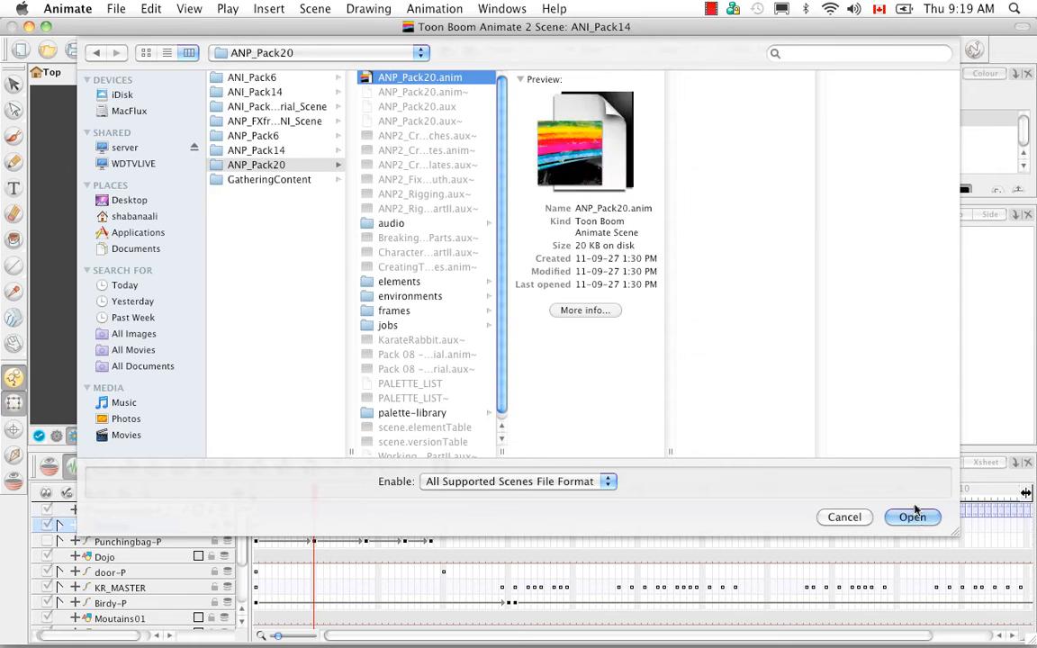
click(913, 518)
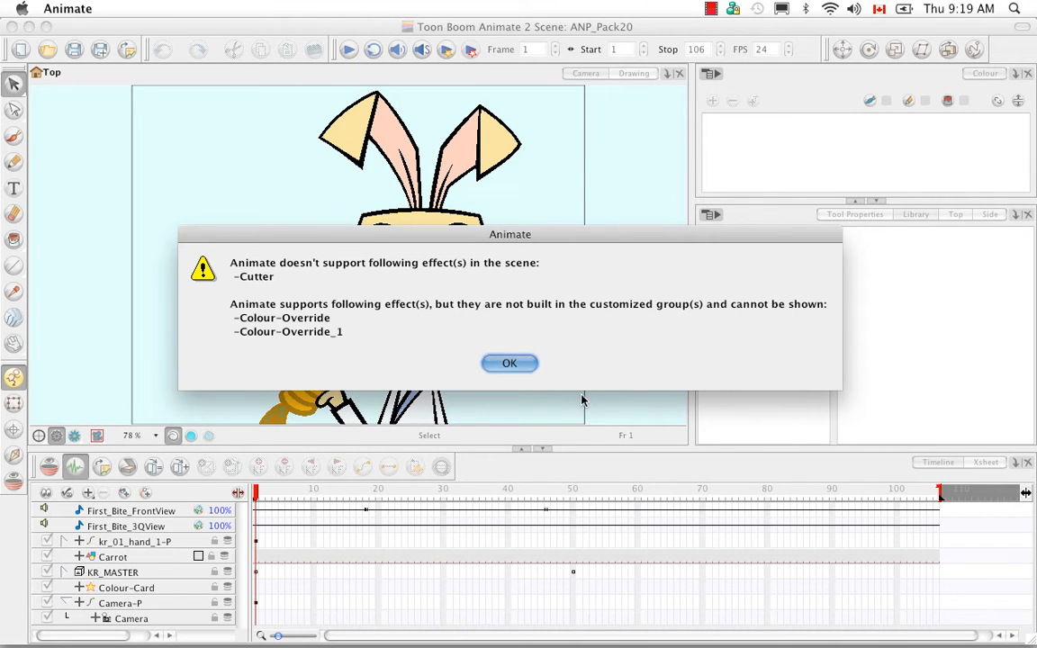
click(515, 367)
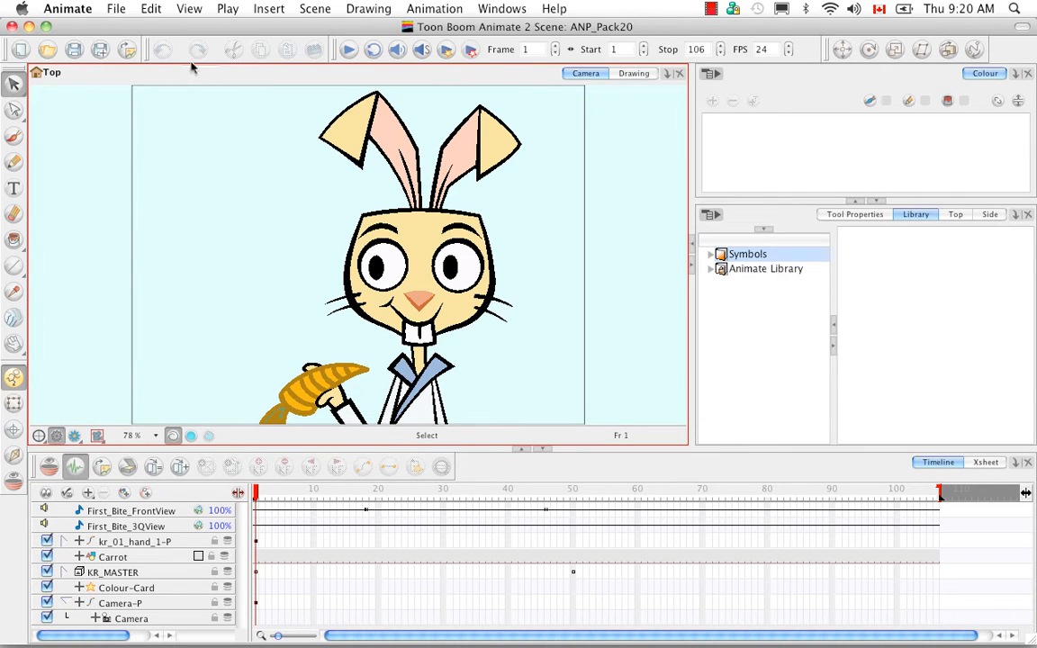
Save a copy of the scene as ANI_Pack20 in the Pack21 folder.
click(117, 9)
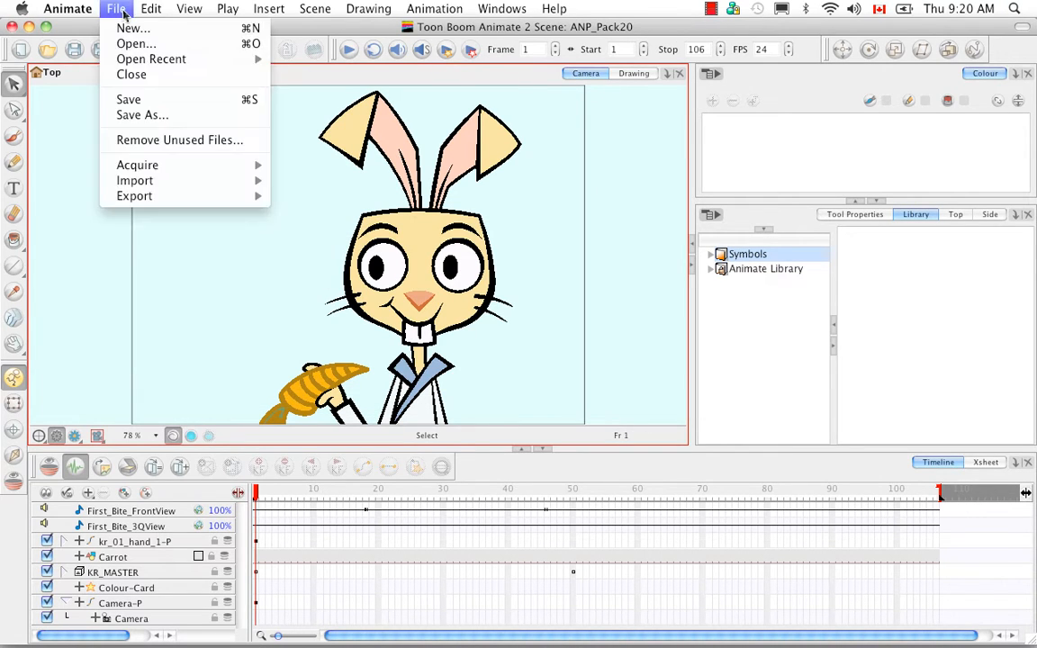
click(142, 114)
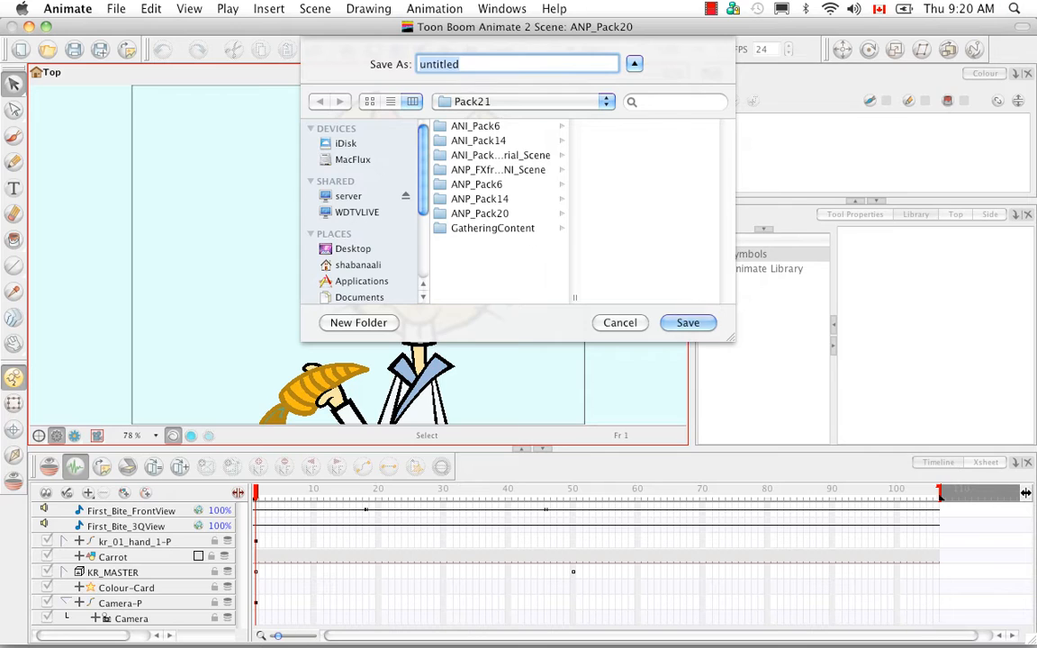
text(ANI_PA)
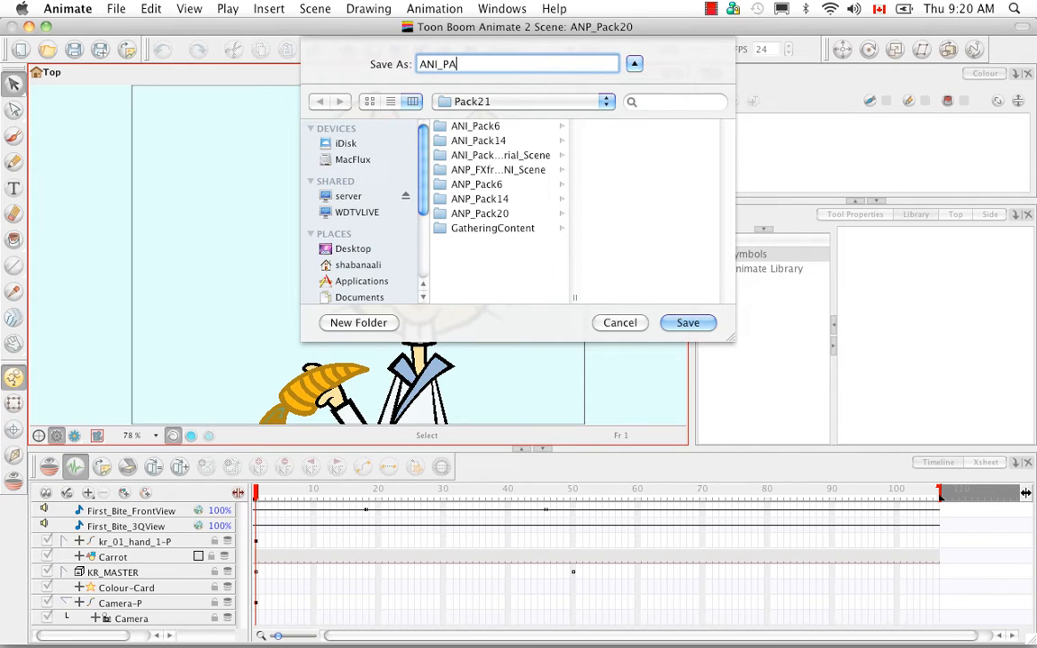
key(BackSpace)
text(ack20)
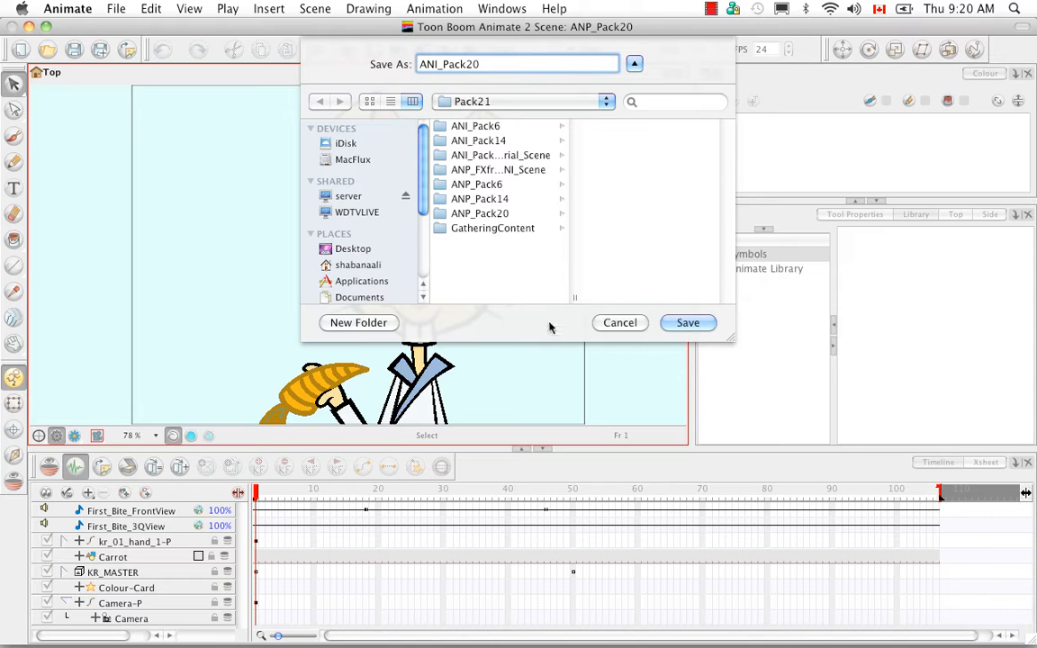
click(691, 323)
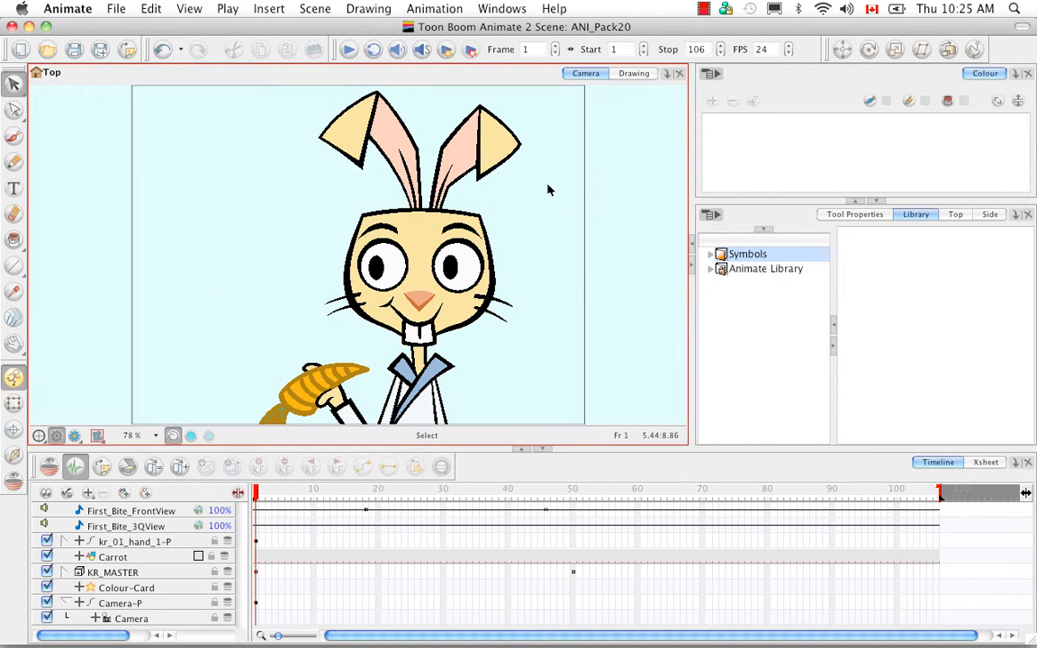
Play the rabbit scene with sound enabled and return to frame 1.
click(394, 52)
click(349, 51)
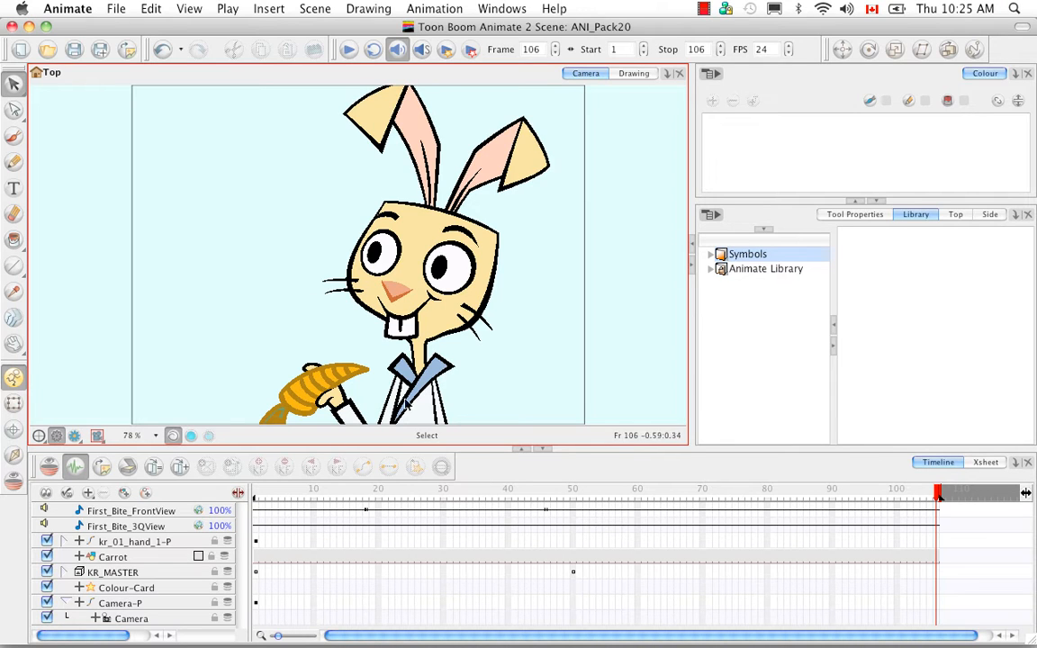
click(256, 493)
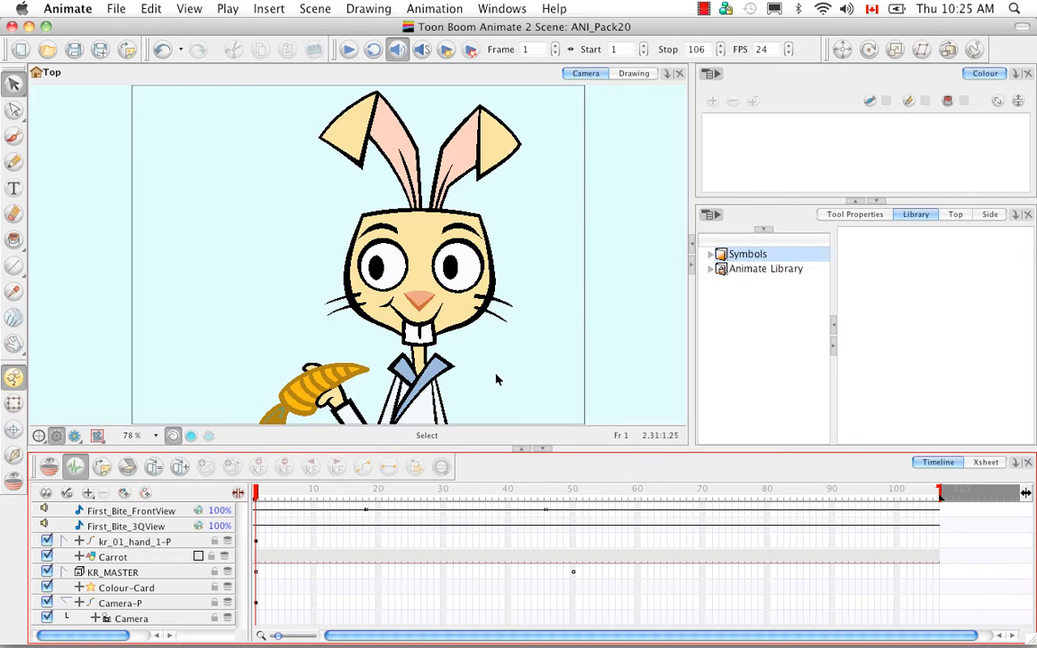
Add a Highlight effect to the scene and bring its layer with the Mask into view in the timeline.
click(87, 493)
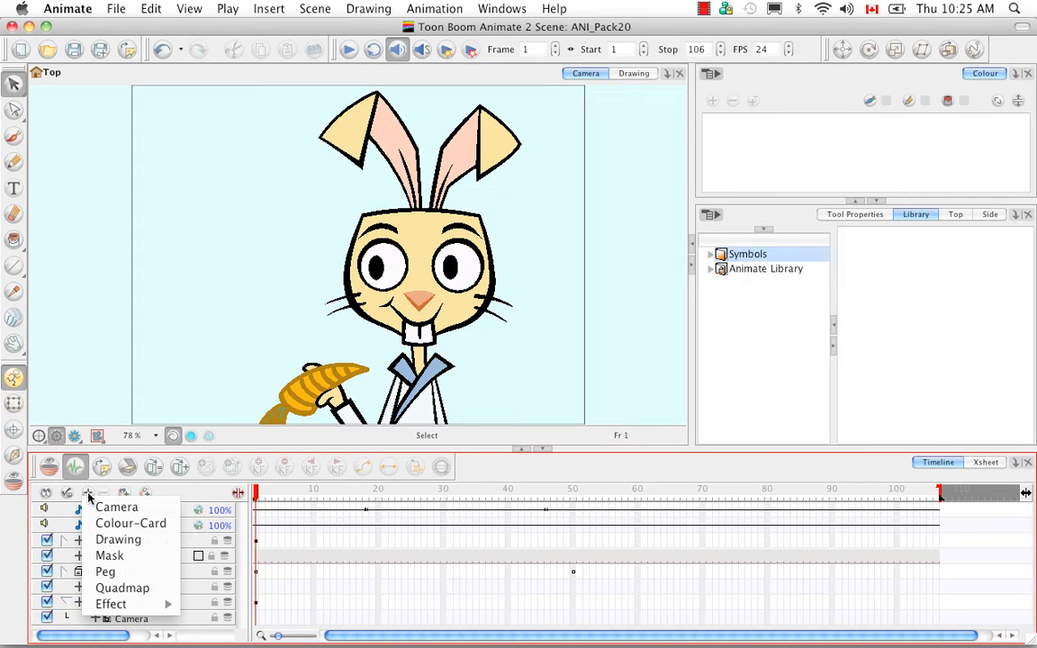
mouse_move(101, 606)
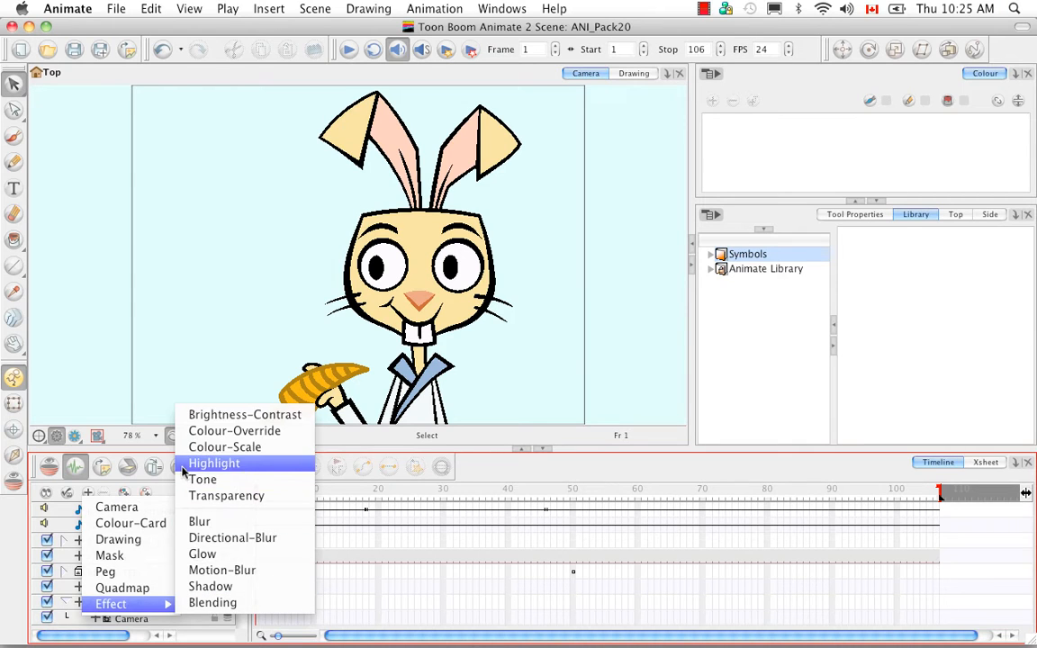
click(213, 463)
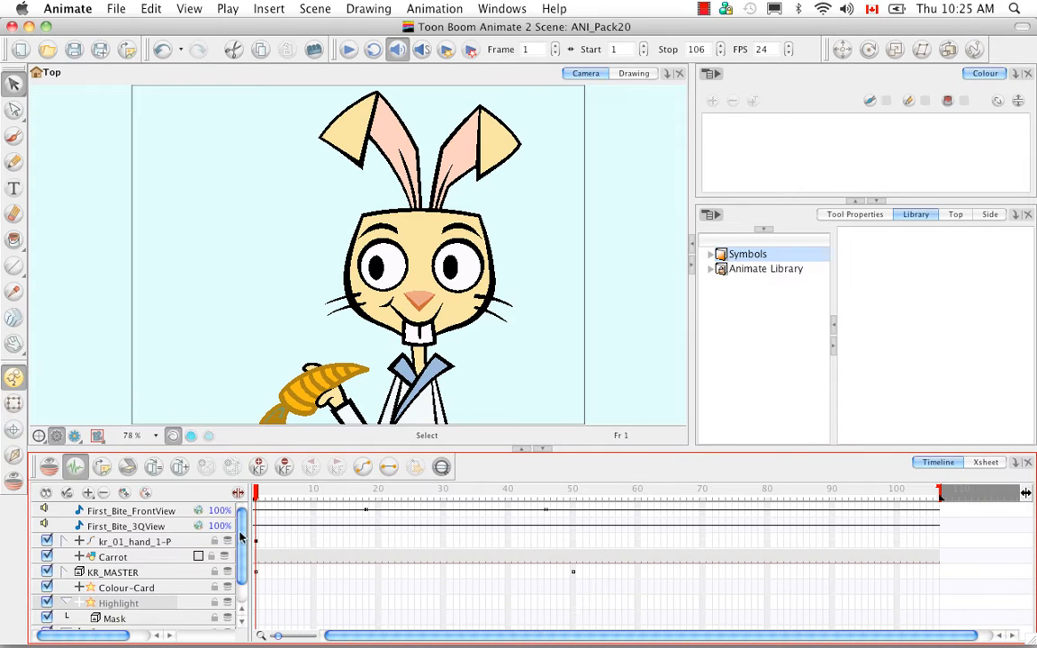
drag(241, 539, 243, 566)
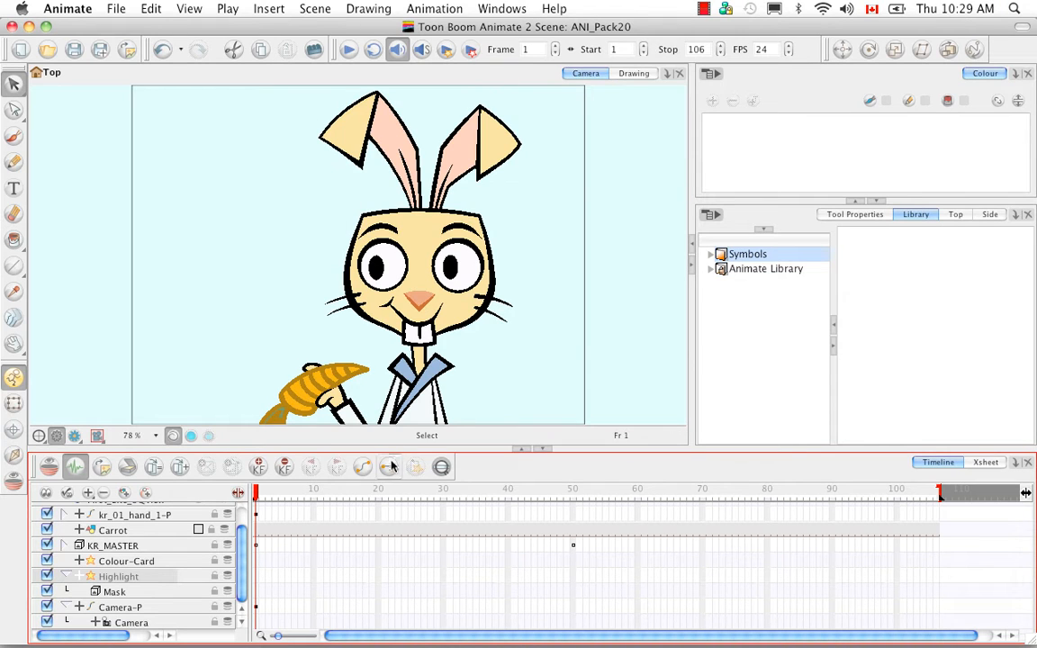
Add a new drawing layer above the Highlight effect and name it Highlight_Matte.
click(124, 493)
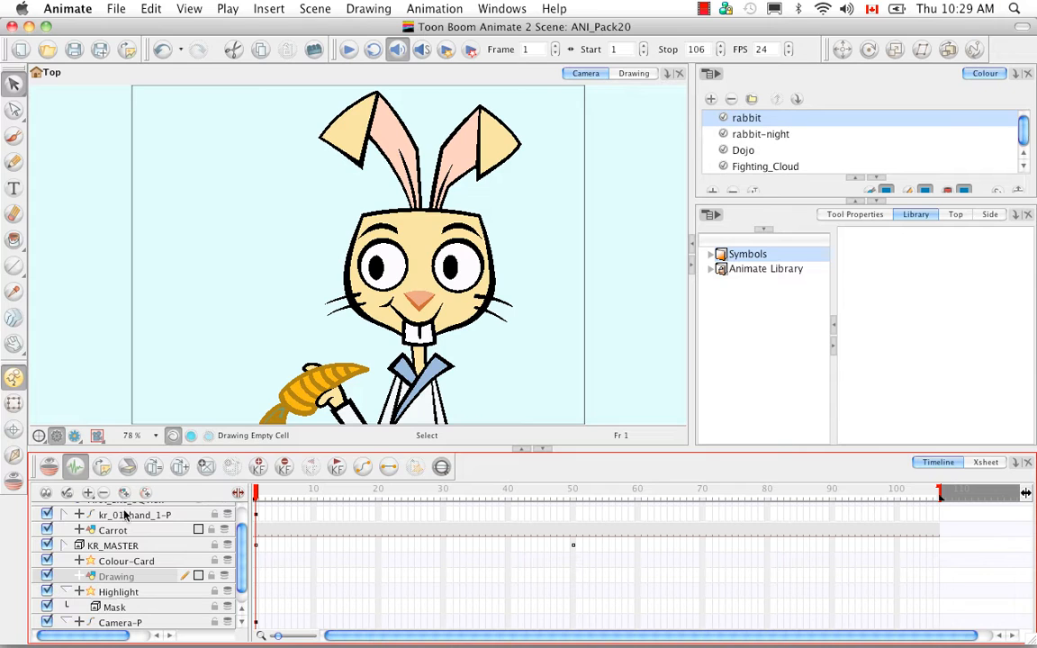
double_click(126, 578)
key(BackSpace)
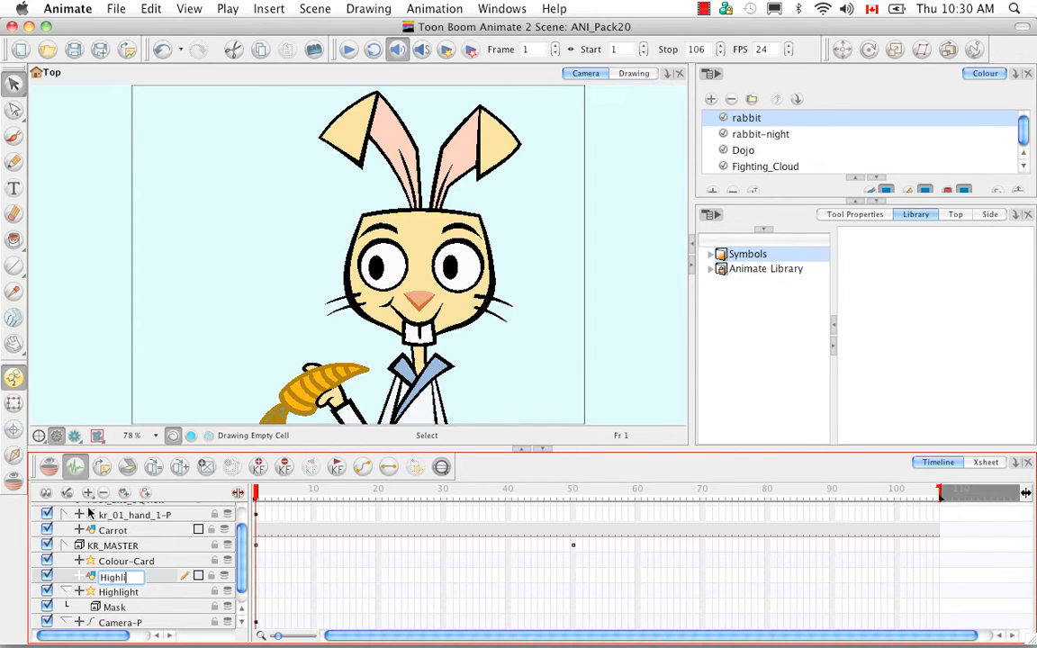
text(Highlight_MAtte)
key(BackSpace)
key(BackSpace)
key(BackSpace)
key(BackSpace)
text(atte)
key(Return)
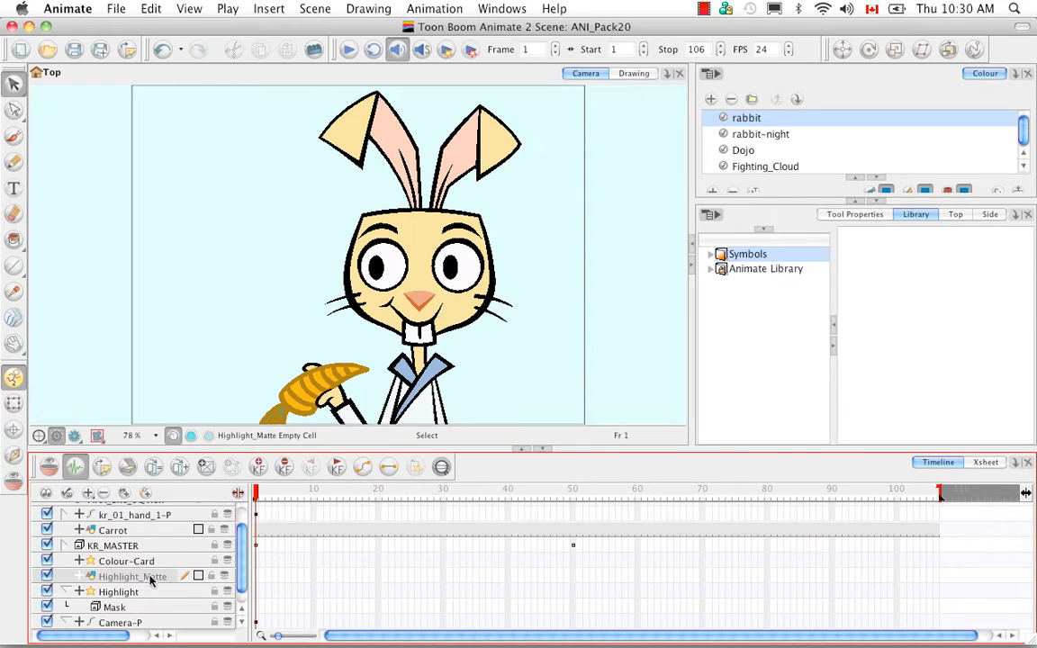
Show the empty Highlight_Matte cell in the Drawing view with the light table on, framing the rabbit's head.
click(634, 74)
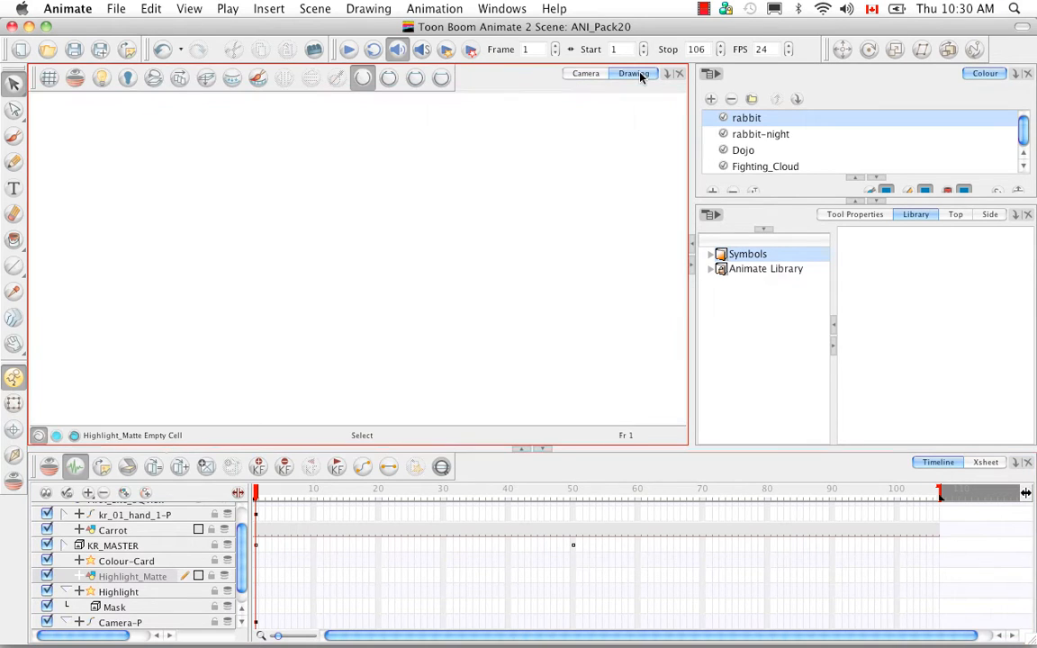
click(102, 78)
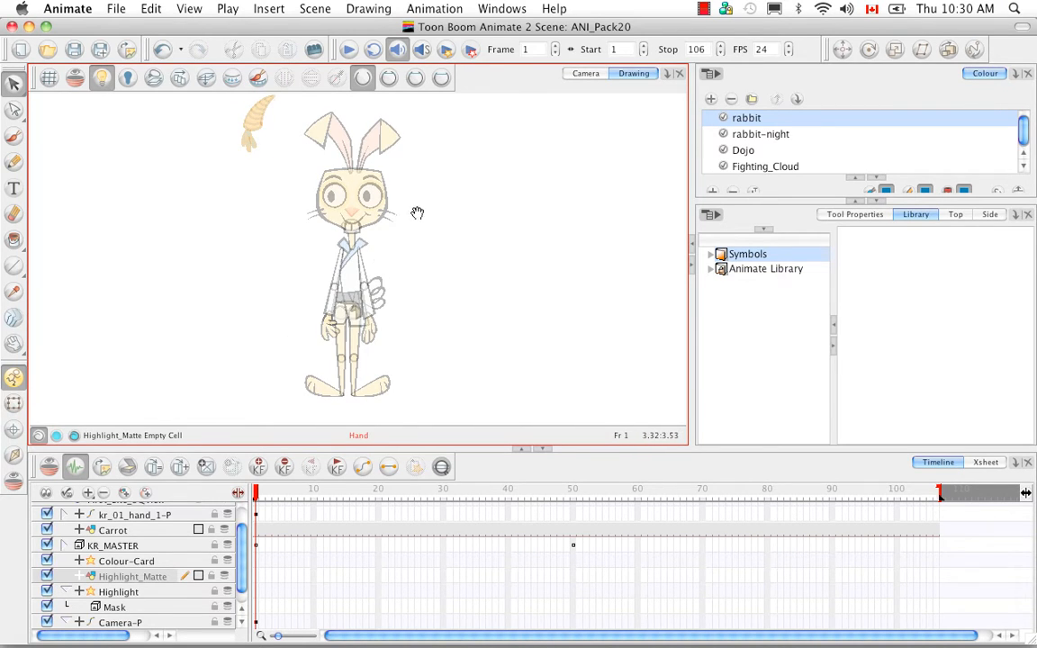
drag(417, 213, 418, 293)
scroll(369, 241, up, 4)
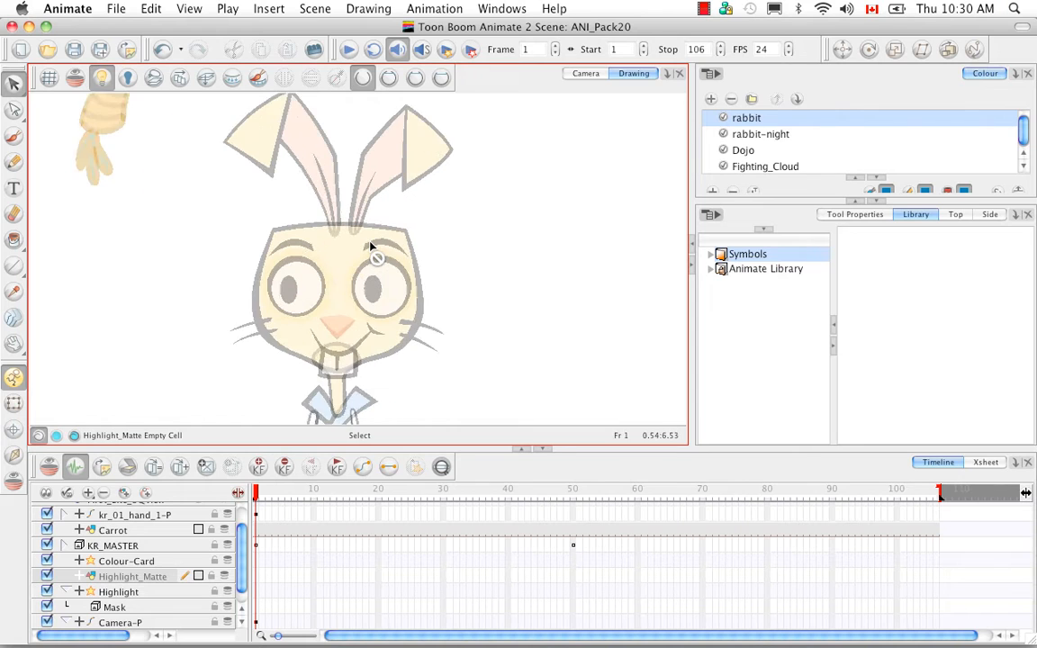
Select the indicator colour in the rabbit palette and set its alpha to 154.
scroll(370, 246, down, 3)
drag(462, 271, 475, 278)
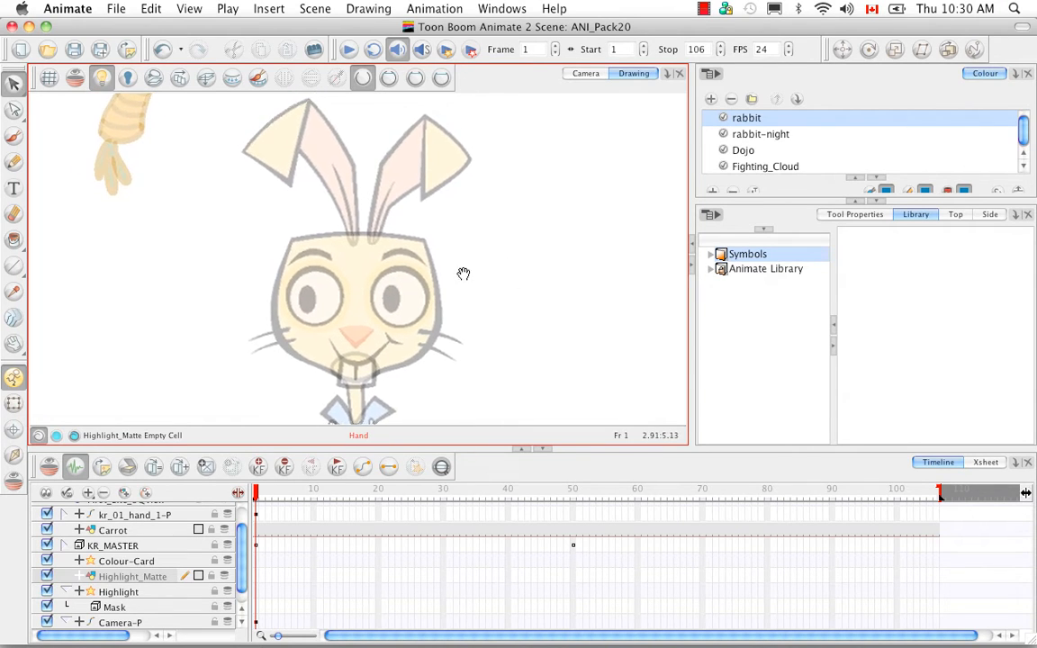
click(878, 204)
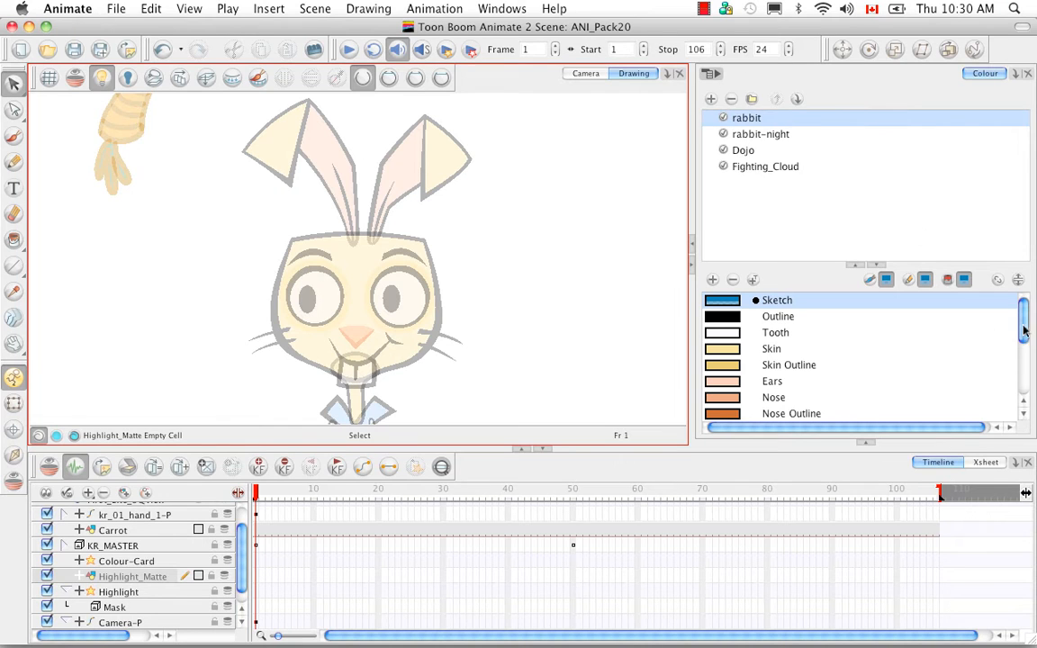
drag(1023, 332, 1021, 402)
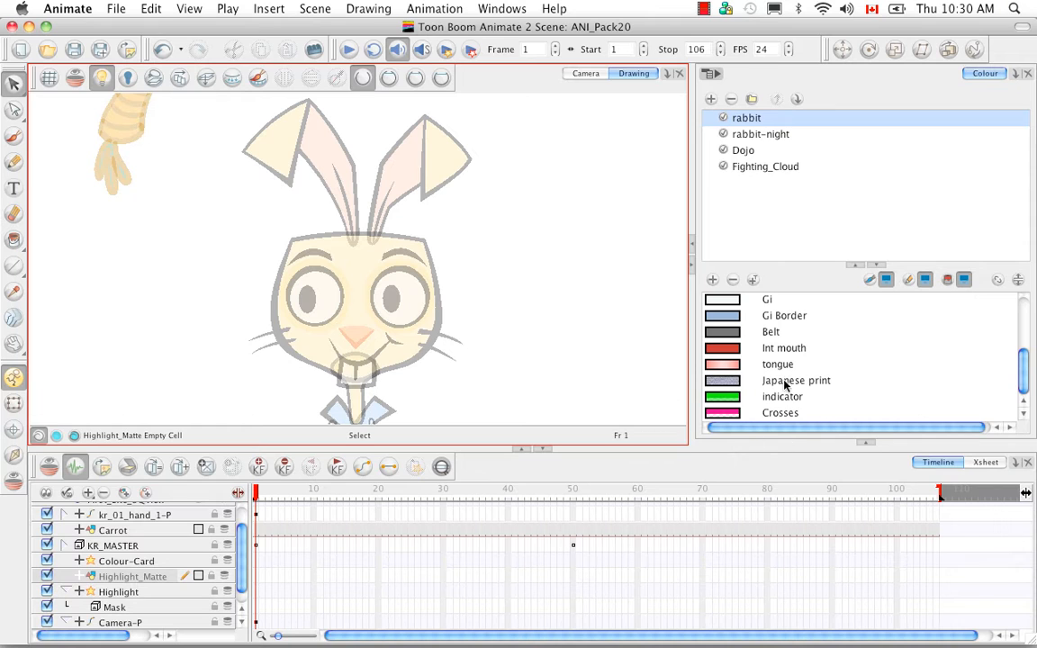
click(727, 399)
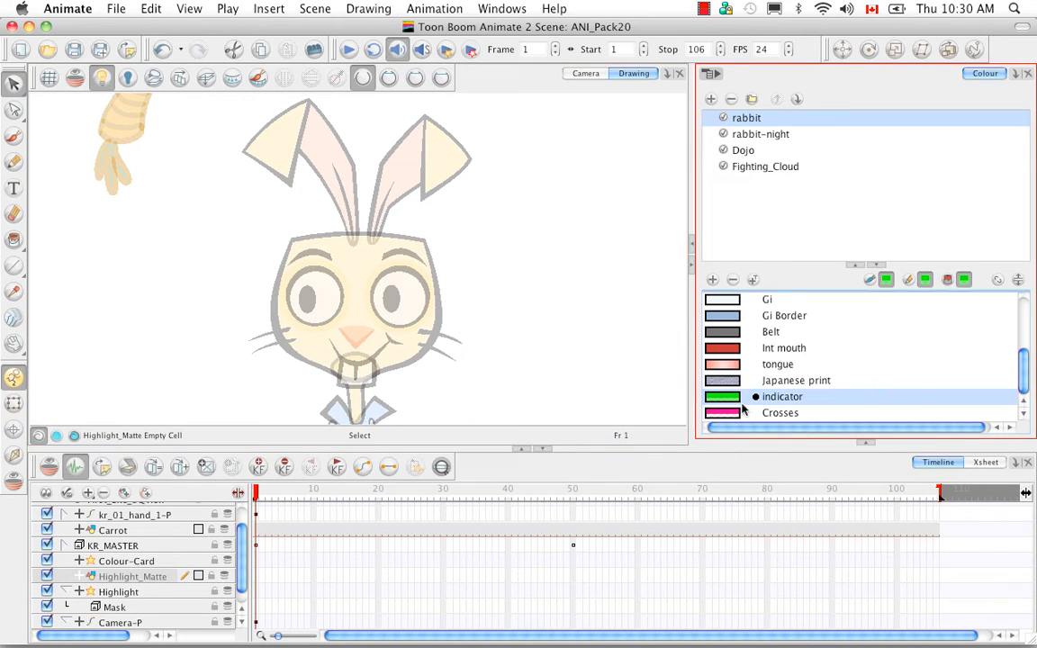
double_click(730, 399)
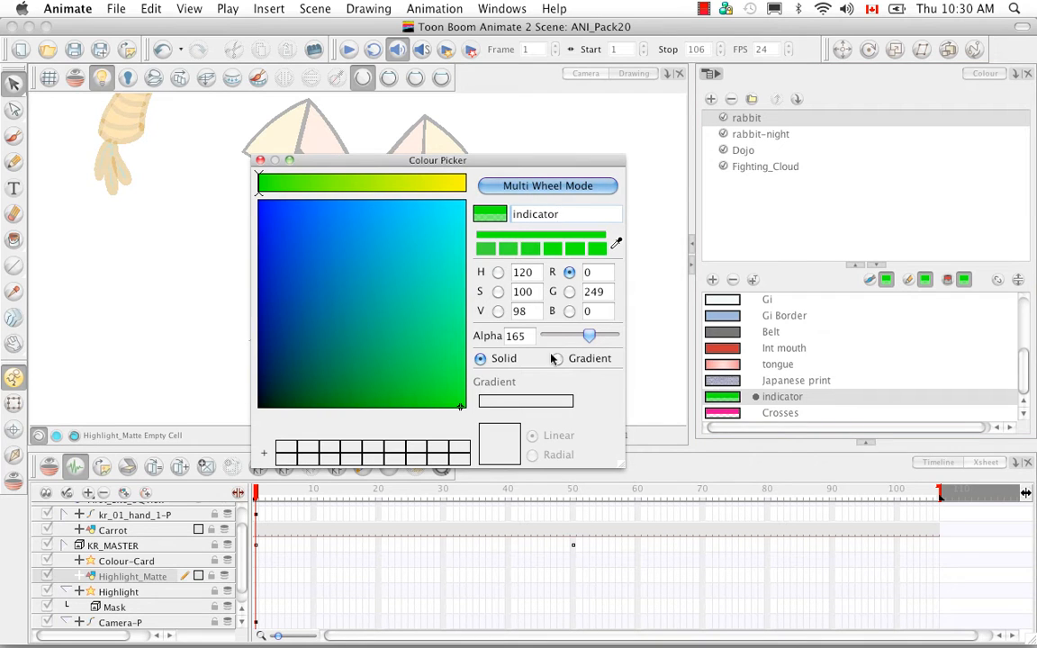
drag(588, 340, 584, 340)
click(260, 160)
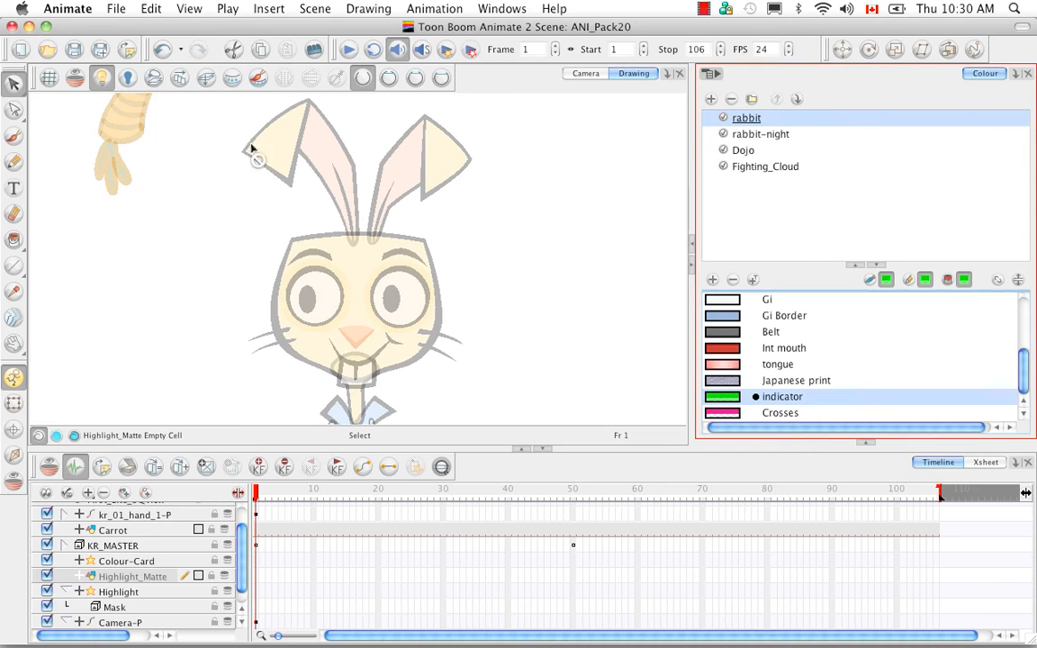
Set up the Brush tool for the matte drawing with a maximum size of 31.1, undoing the test stroke.
click(14, 135)
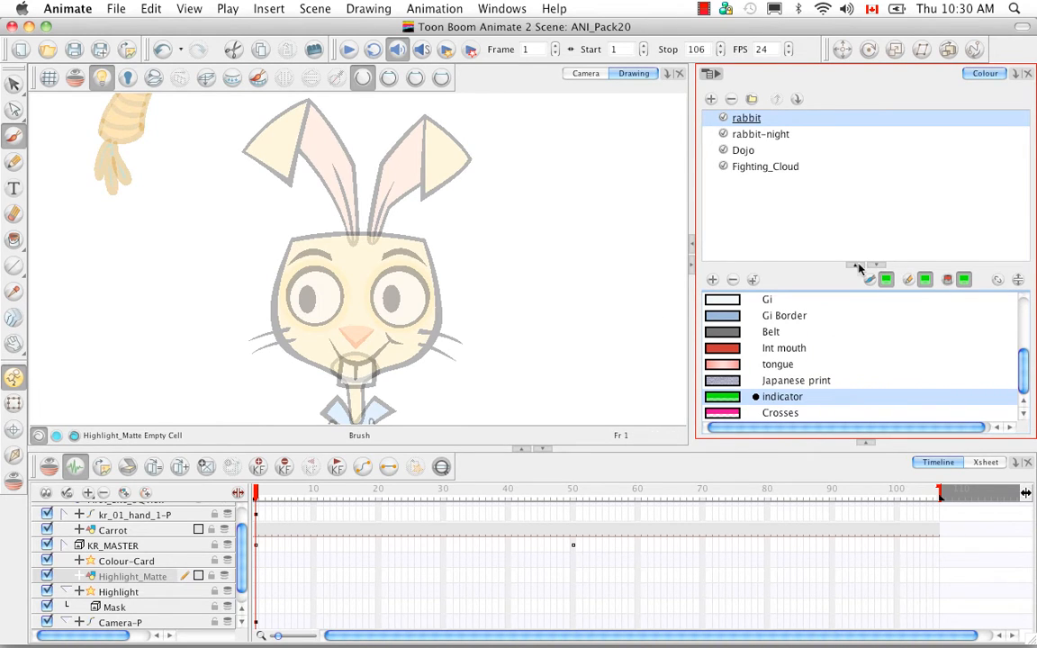
click(856, 267)
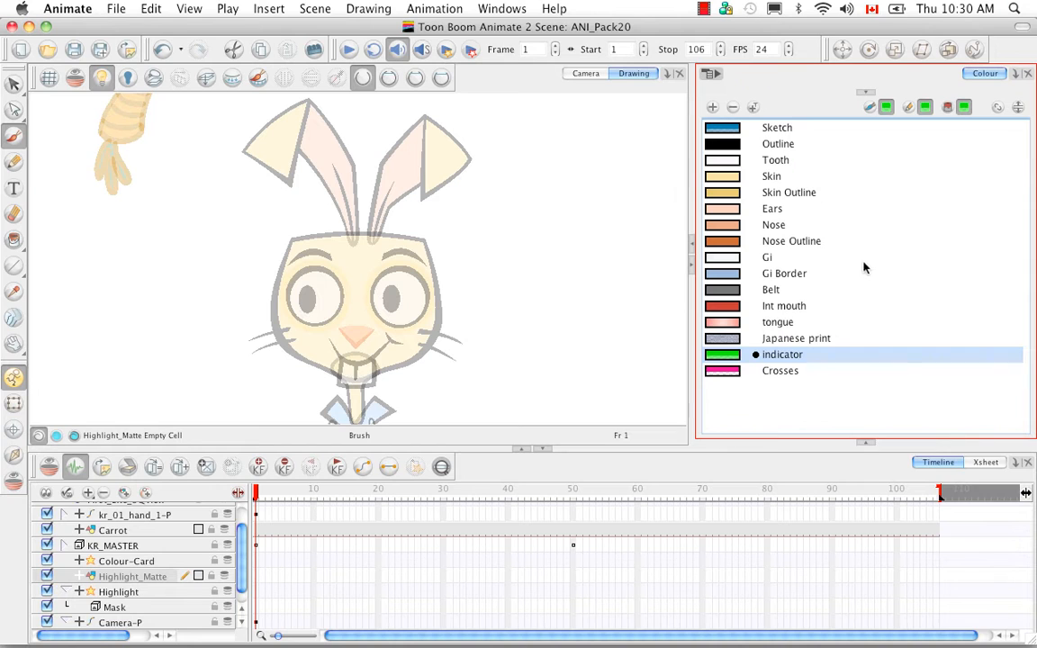
click(864, 443)
click(856, 214)
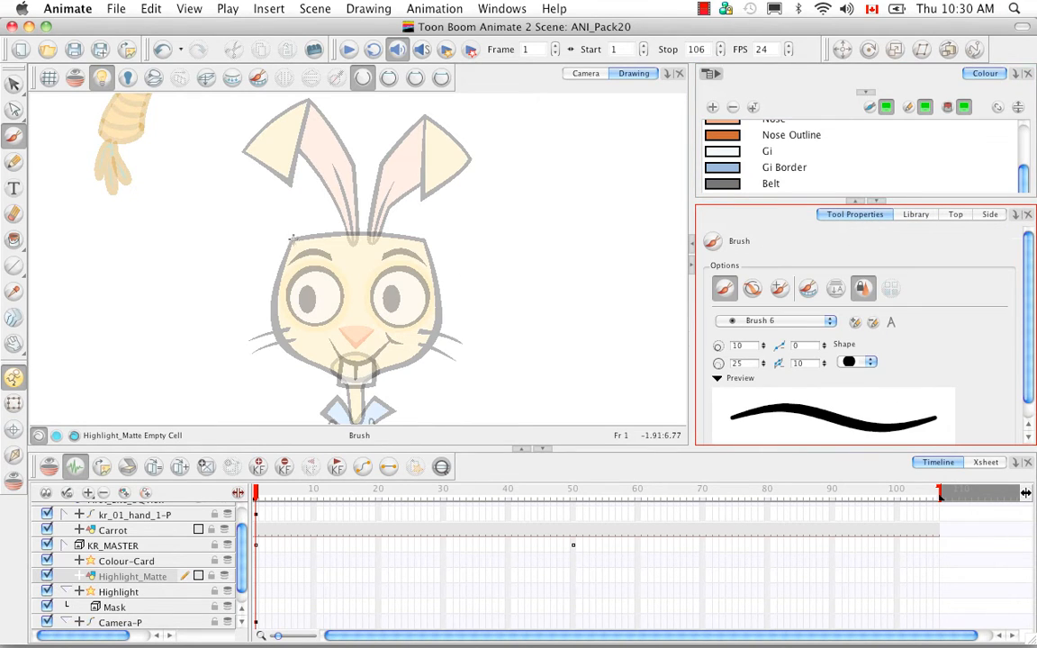
drag(256, 214, 272, 326)
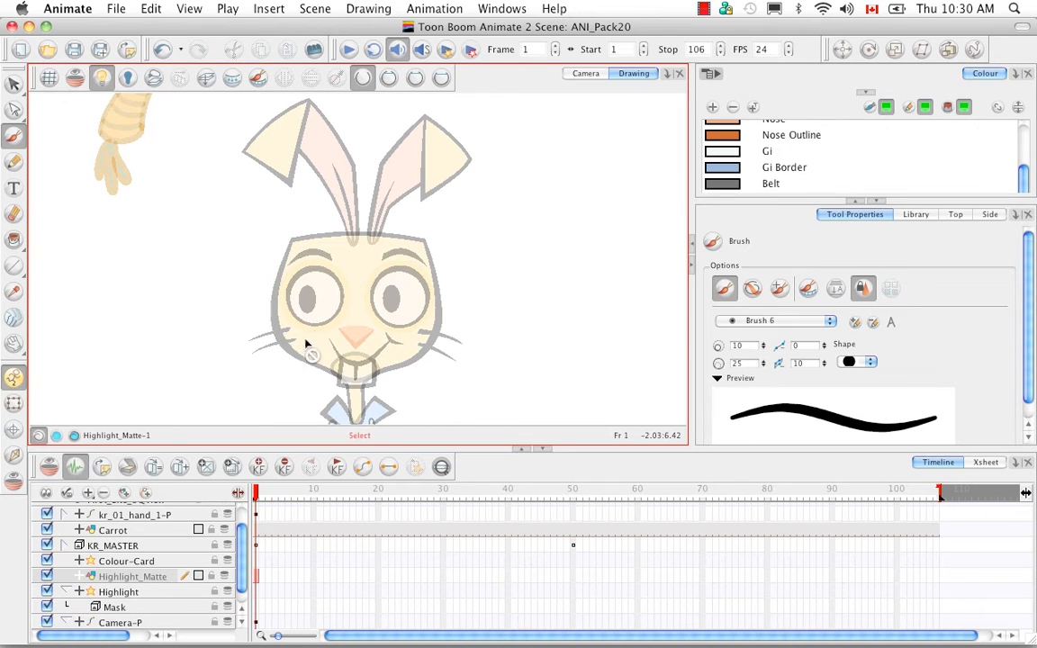
key(super+z)
drag(763, 364, 765, 362)
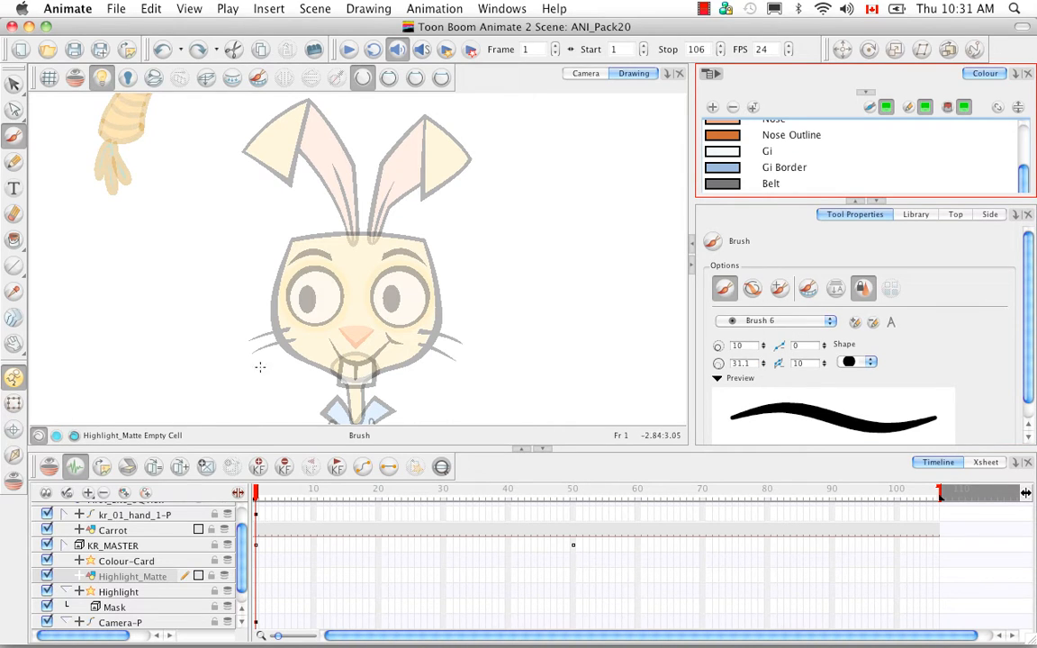
Paint indicator-green strokes on Highlight_Matte along the outer edges of the rabbit's folded ear, same-side face and neck.
mouse_move(239, 148)
mouse_down()
mouse_move(287, 185)
mouse_move(243, 151)
mouse_move(289, 181)
mouse_move(310, 159)
mouse_move(341, 217)
mouse_up()
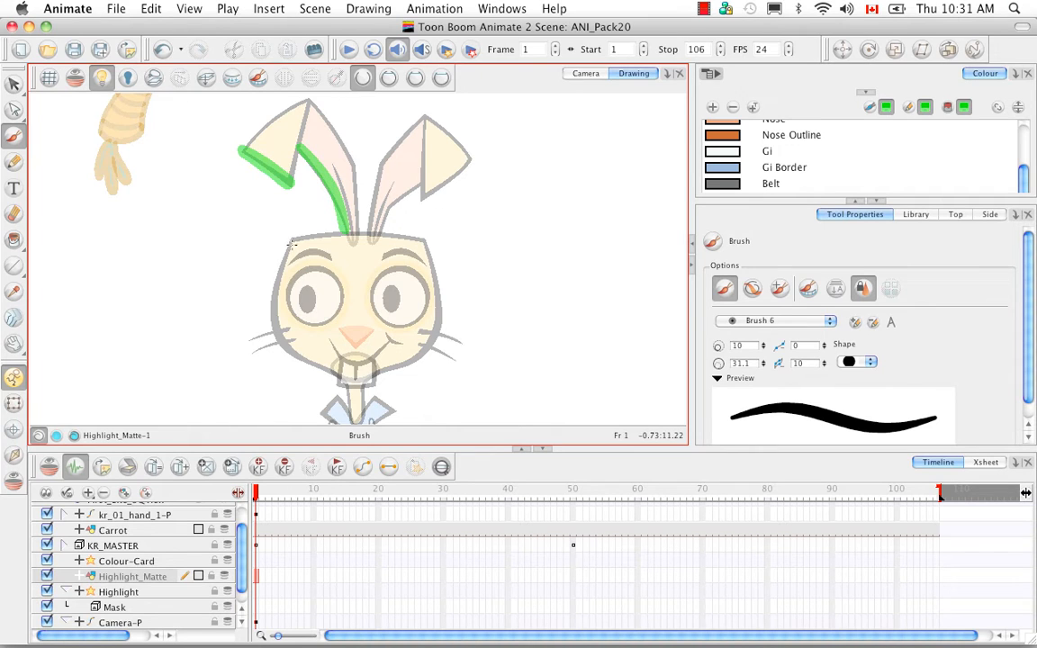
mouse_move(290, 239)
mouse_down()
mouse_move(271, 310)
mouse_move(285, 347)
mouse_move(338, 381)
mouse_up()
mouse_move(291, 240)
mouse_down()
mouse_move(271, 306)
mouse_move(286, 348)
mouse_move(329, 367)
mouse_move(352, 419)
mouse_up()
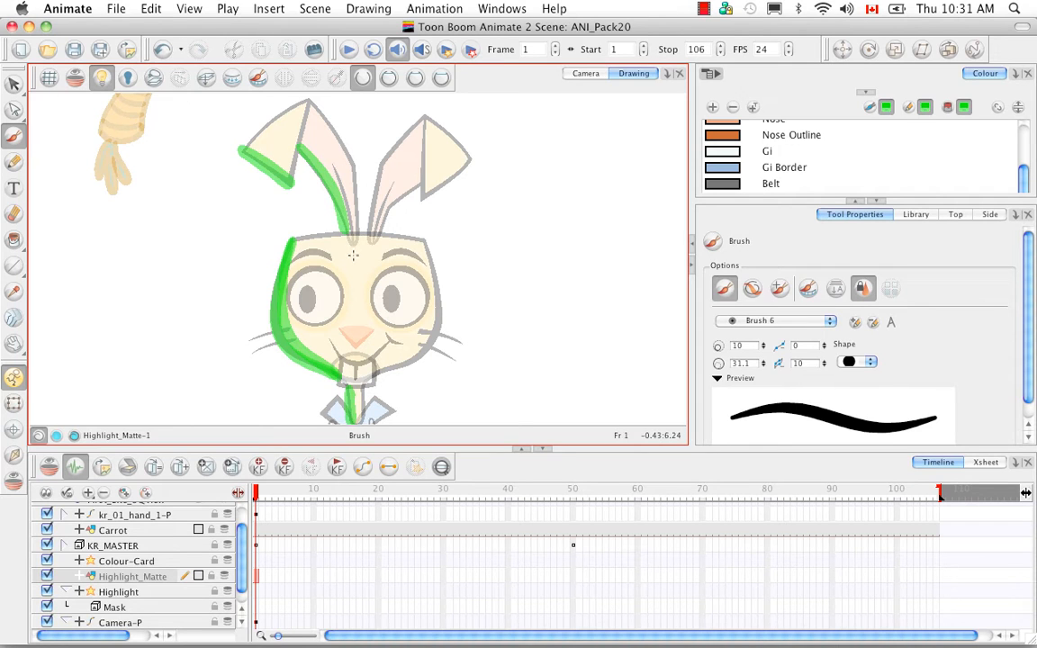
Touch up the end of the neck stroke with the Eraser and extend it with the Brush to the neck's tip at the collar.
key(space)
drag(352, 242, 366, 227)
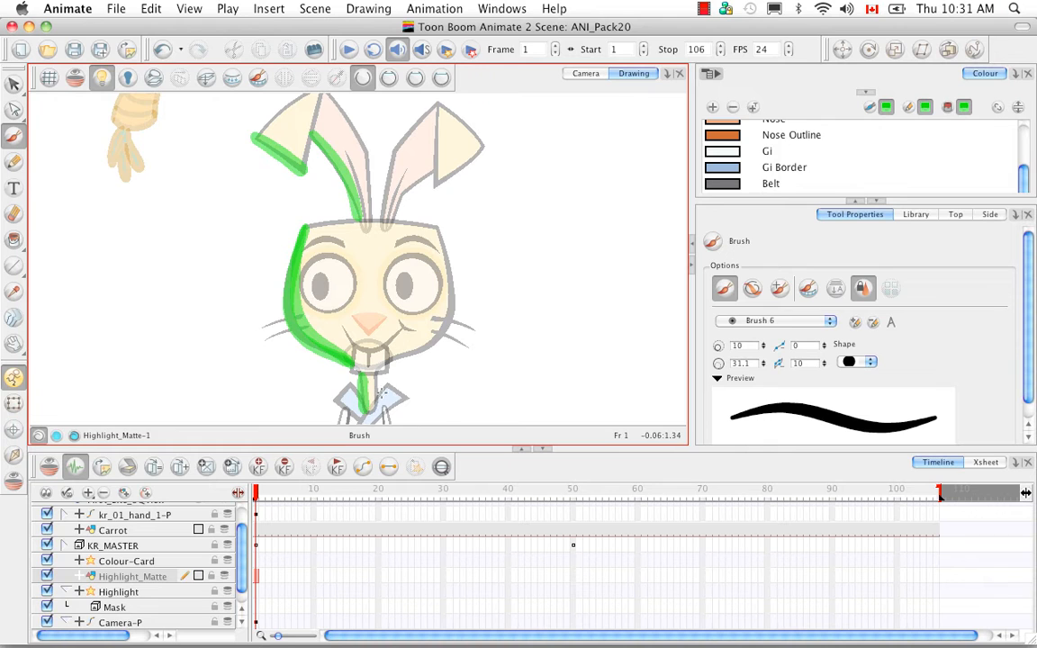
scroll(381, 394, down, 3)
scroll(302, 332, up, 4)
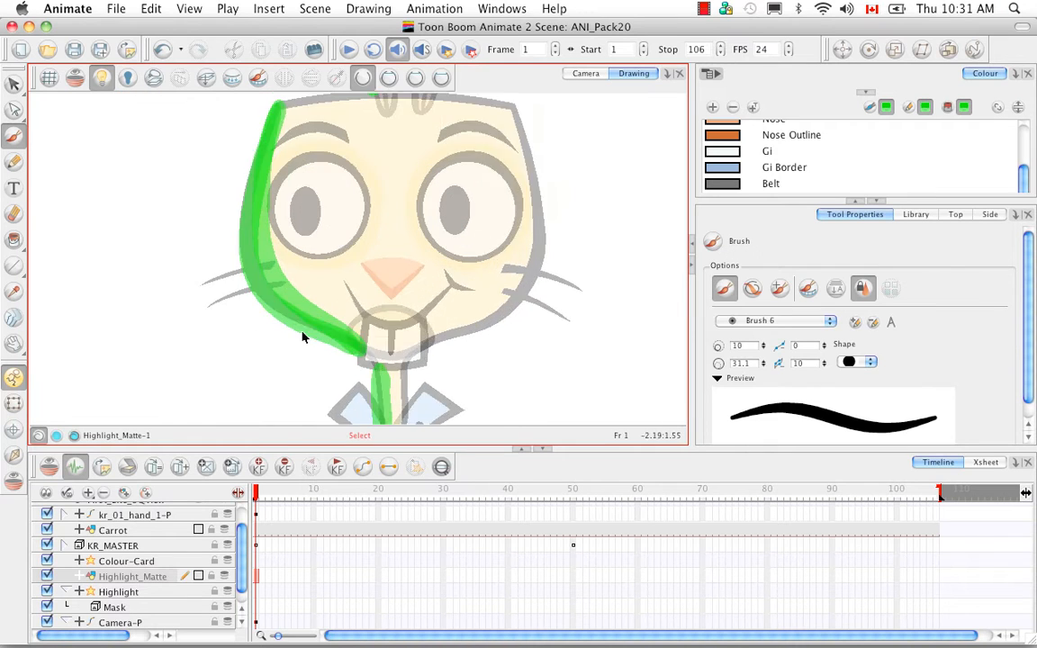
key(space)
mouse_move(335, 316)
mouse_down()
mouse_move(321, 252)
mouse_move(352, 275)
mouse_move(335, 231)
mouse_move(349, 259)
mouse_move(316, 236)
mouse_up()
key(alt+e)
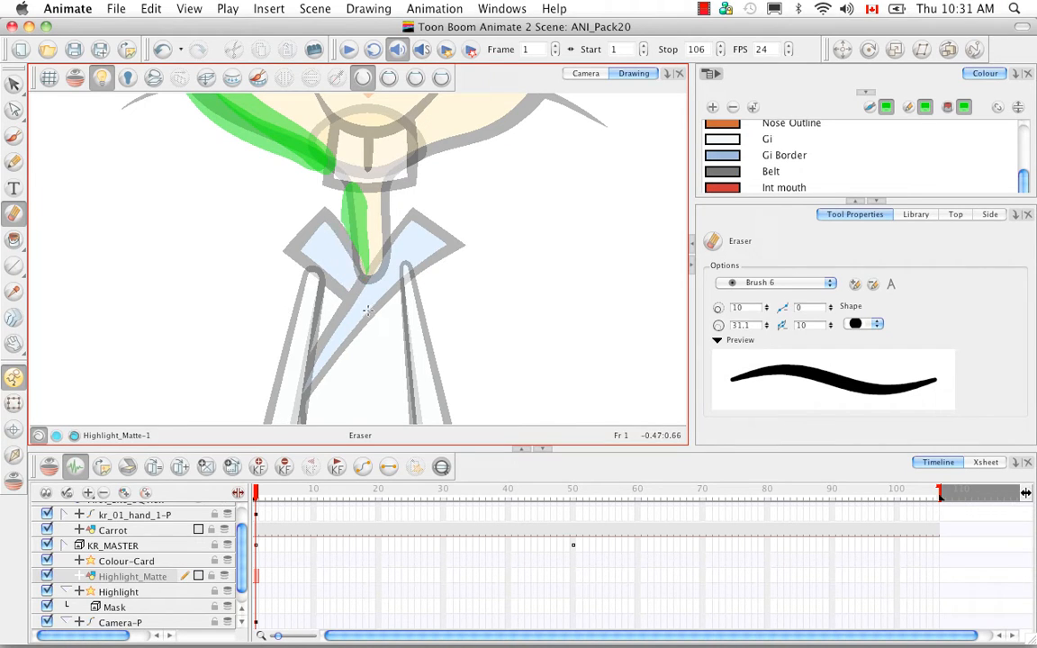
key(super+z)
mouse_move(349, 271)
mouse_down()
mouse_move(352, 280)
mouse_move(338, 241)
mouse_move(363, 288)
mouse_up()
click(15, 132)
drag(359, 249, 362, 270)
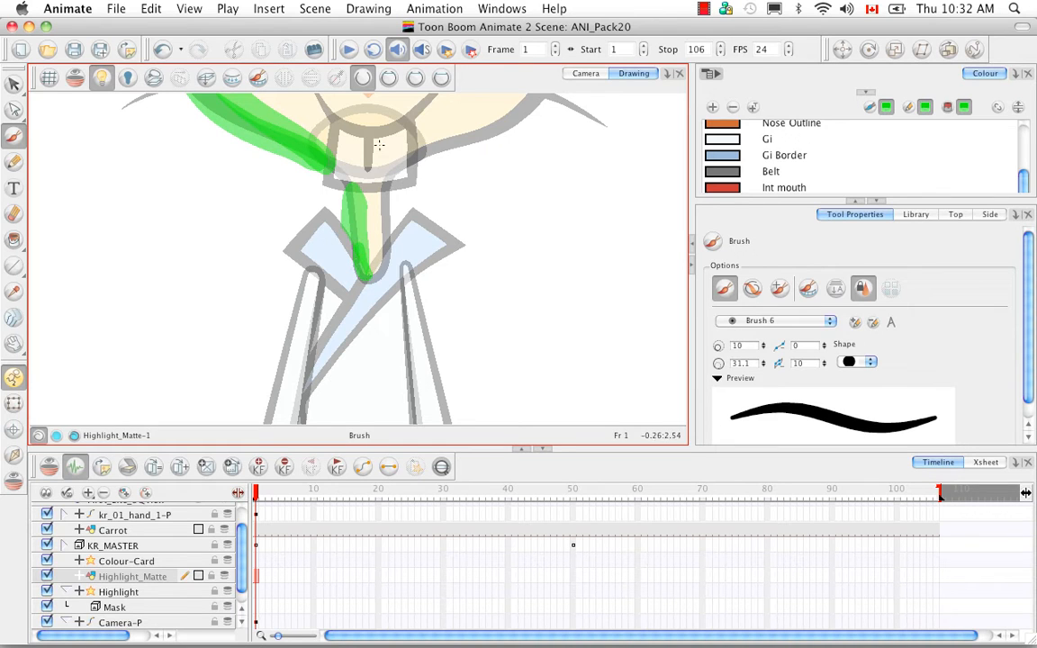
Set the indicator colour's alpha to 255.
key(1)
key(1)
key(1)
key(1)
key(1)
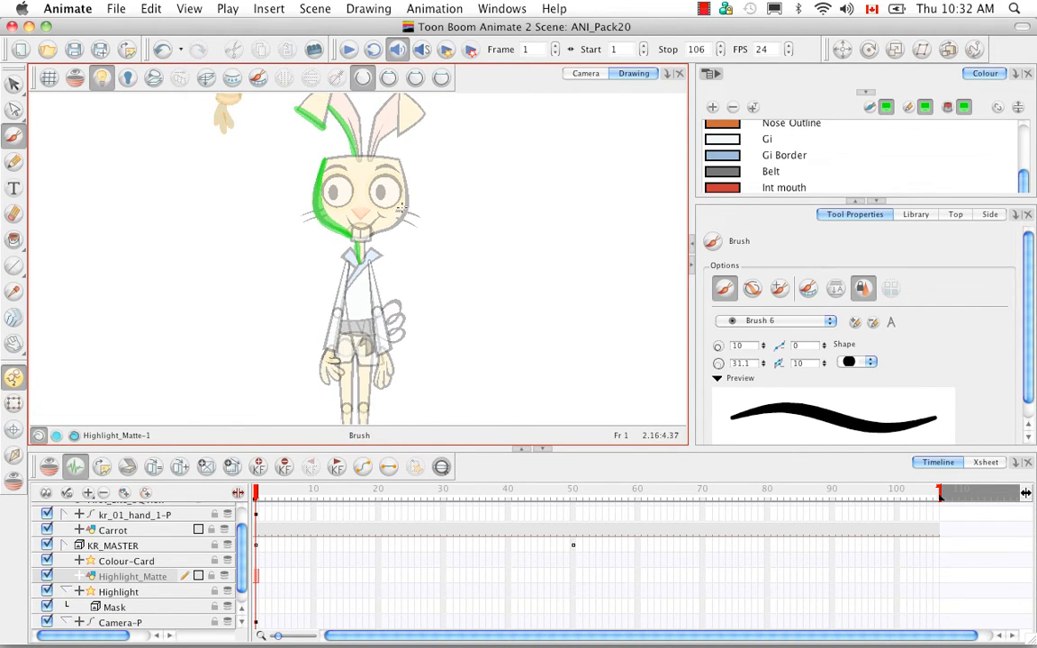
scroll(399, 206, up, 5)
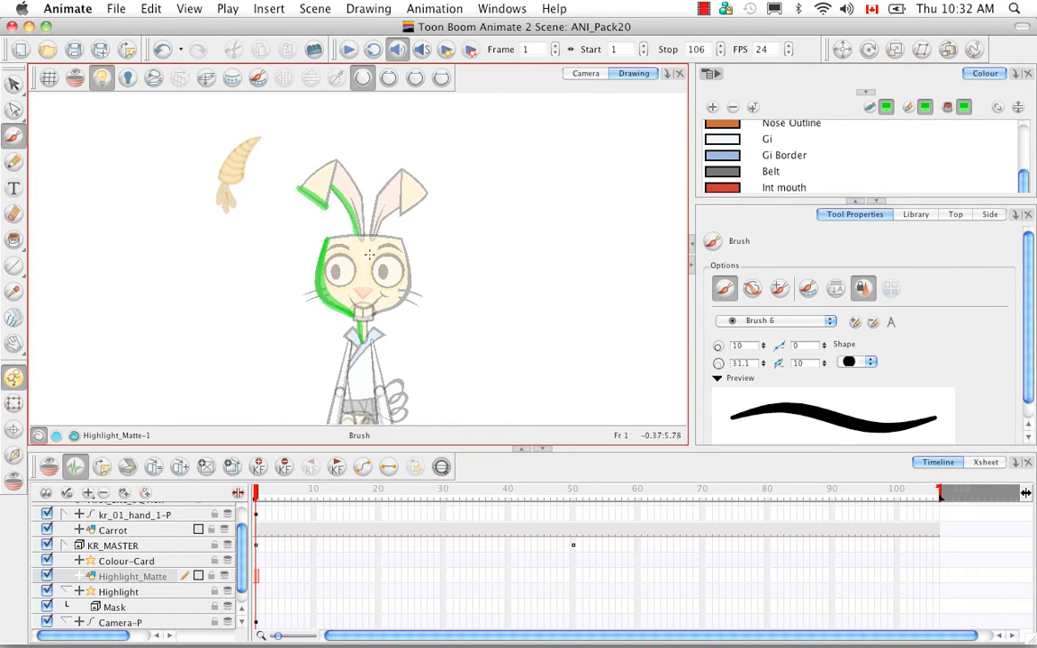
click(877, 202)
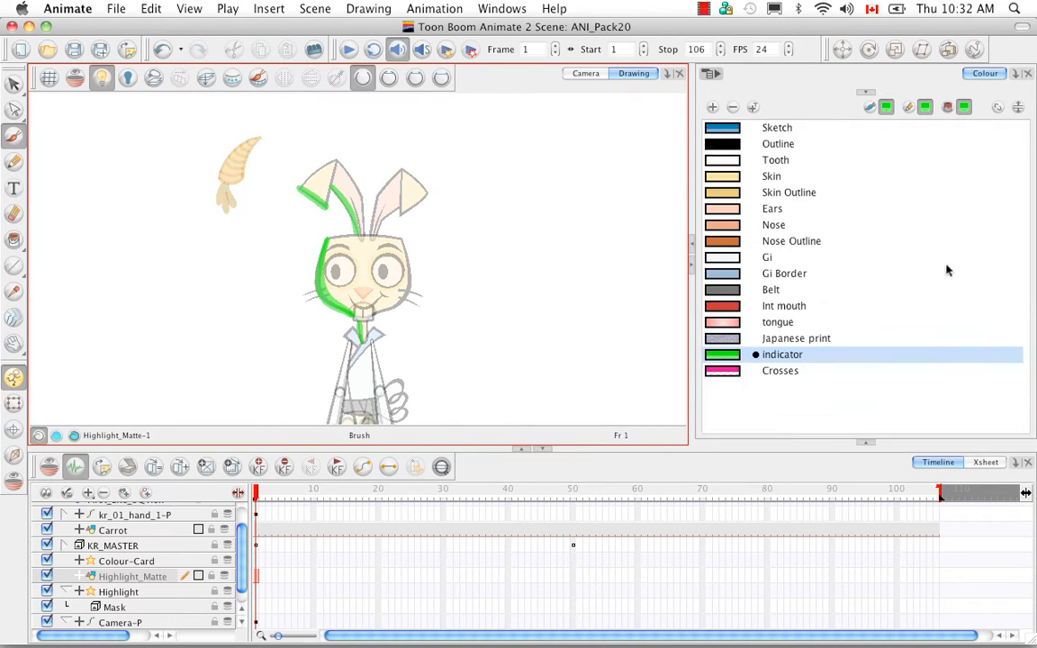
double_click(720, 357)
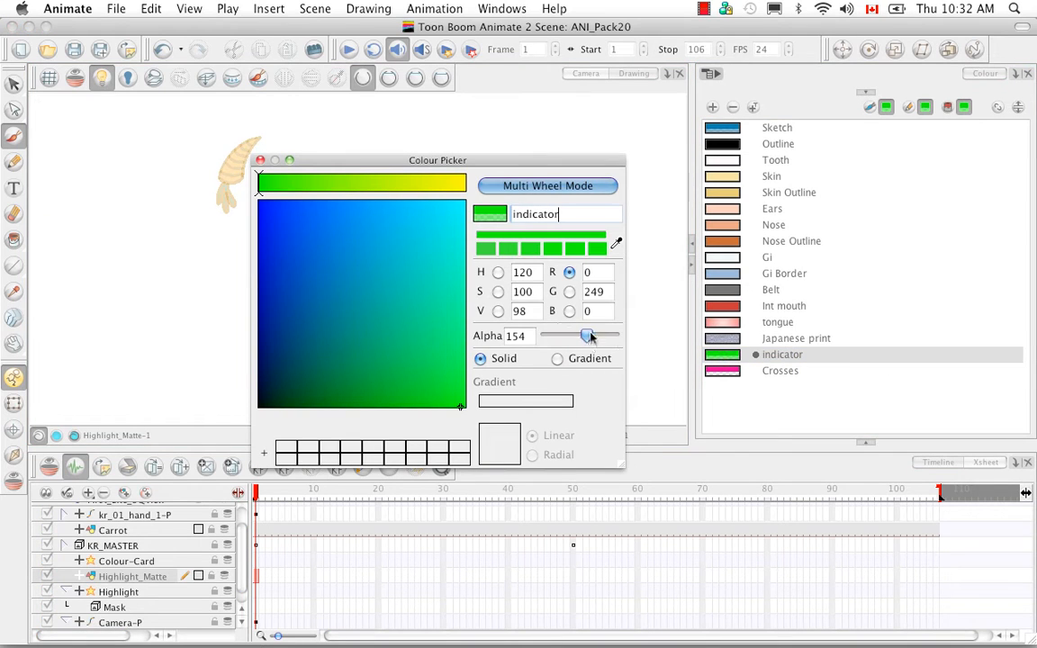
drag(580, 334, 636, 326)
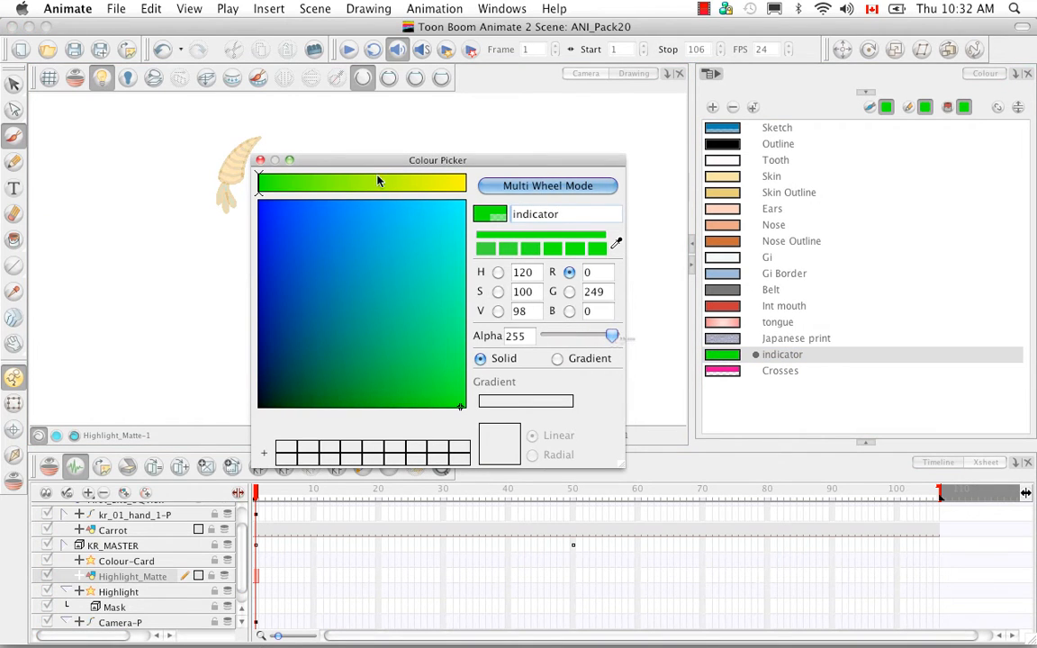
click(260, 160)
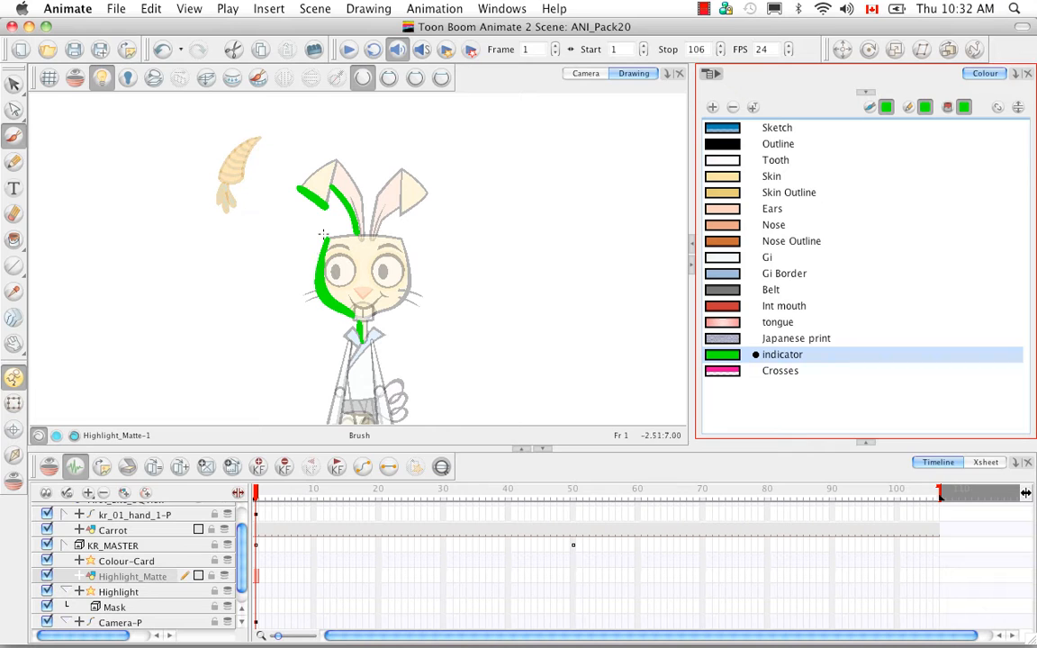
Set the indicator colour's alpha to 128 and close the colour picker.
double_click(734, 357)
drag(611, 334, 578, 335)
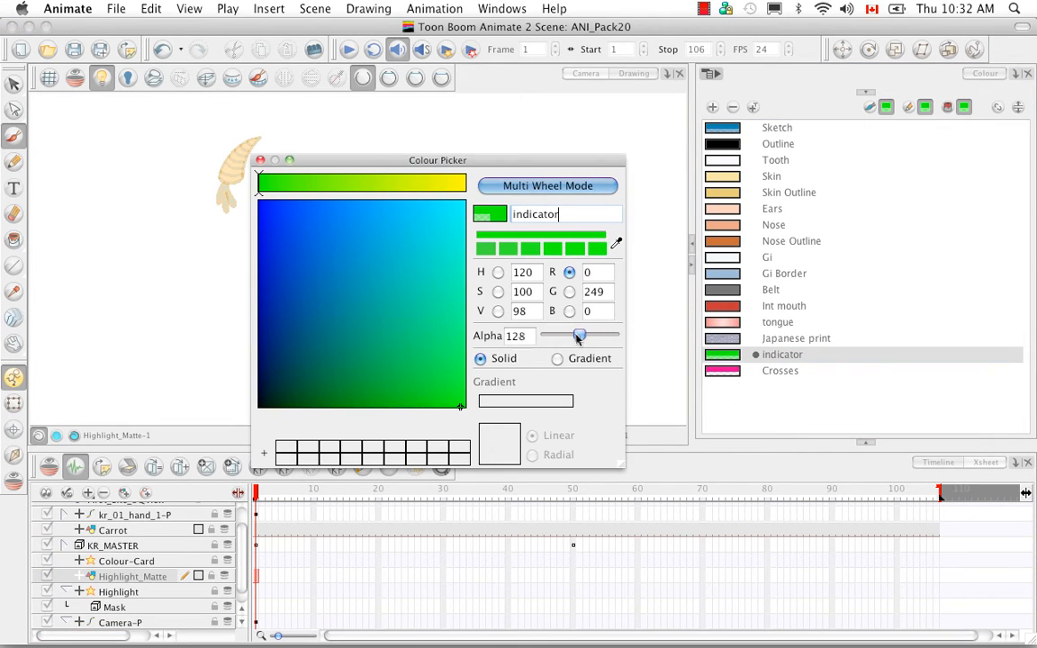
click(260, 160)
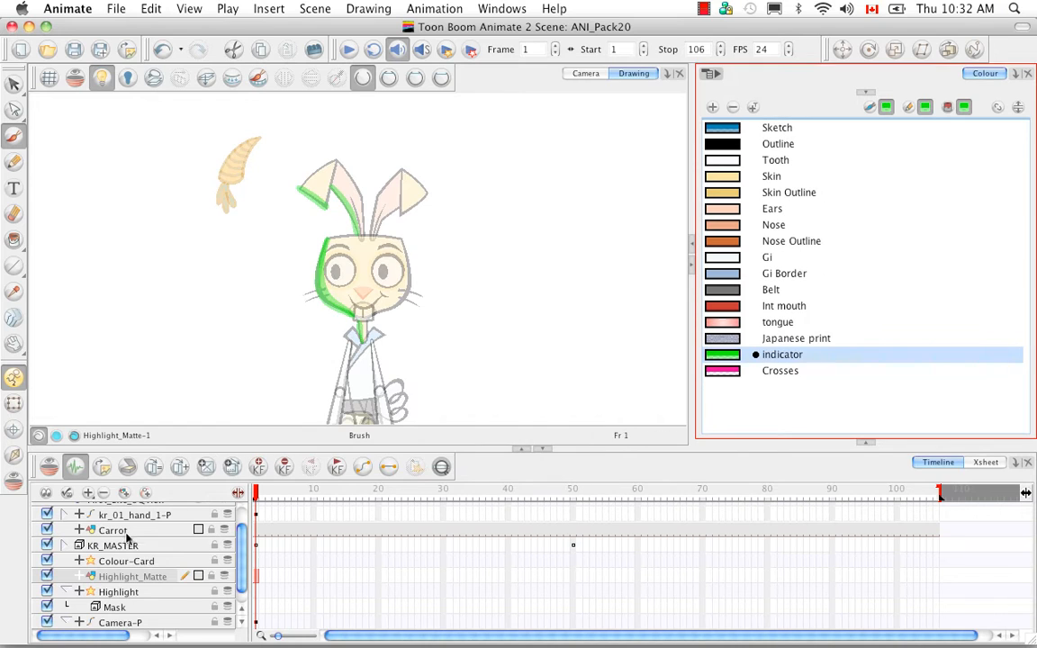
In the Camera view, parent Highlight_Matte to the Highlight effect's Mask and KR_MASTER to Highlight, and render a preview.
click(586, 73)
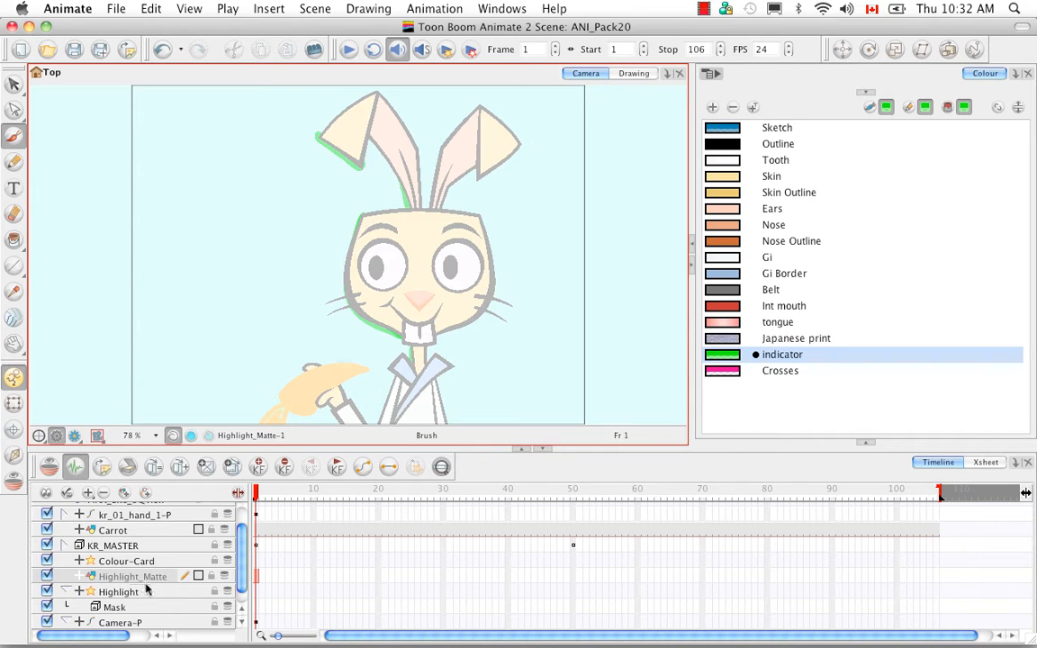
drag(157, 579, 77, 601)
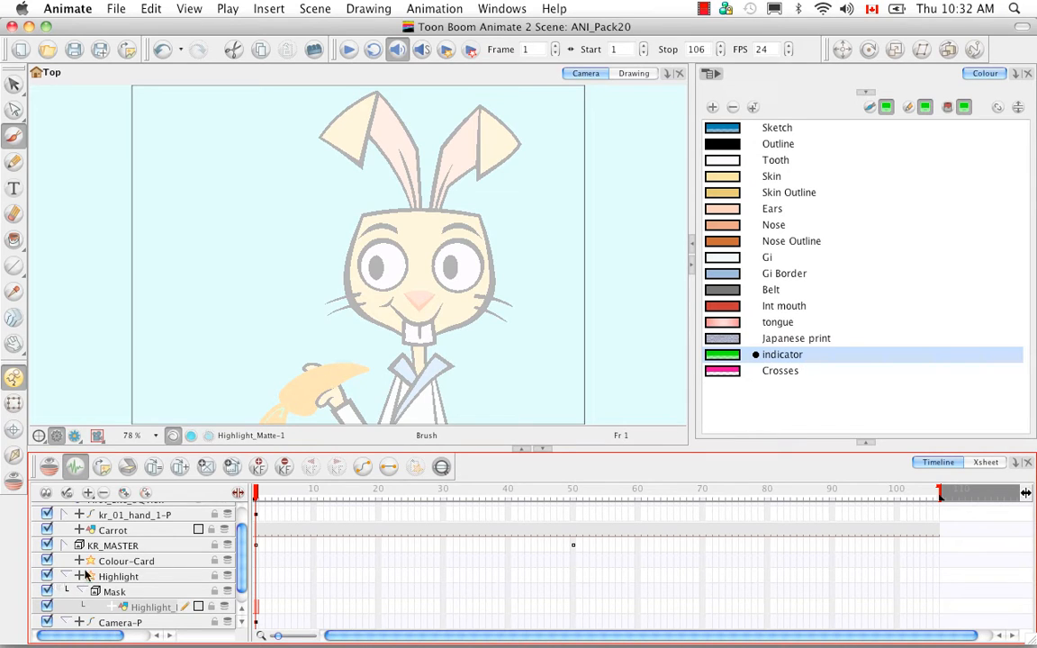
drag(127, 546, 133, 580)
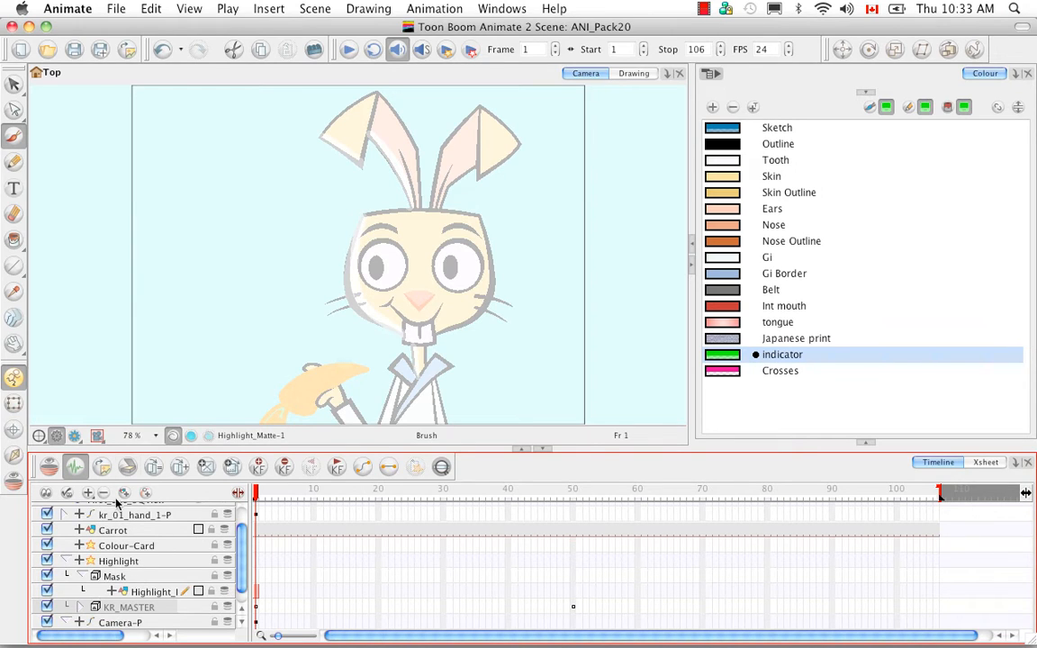
click(75, 435)
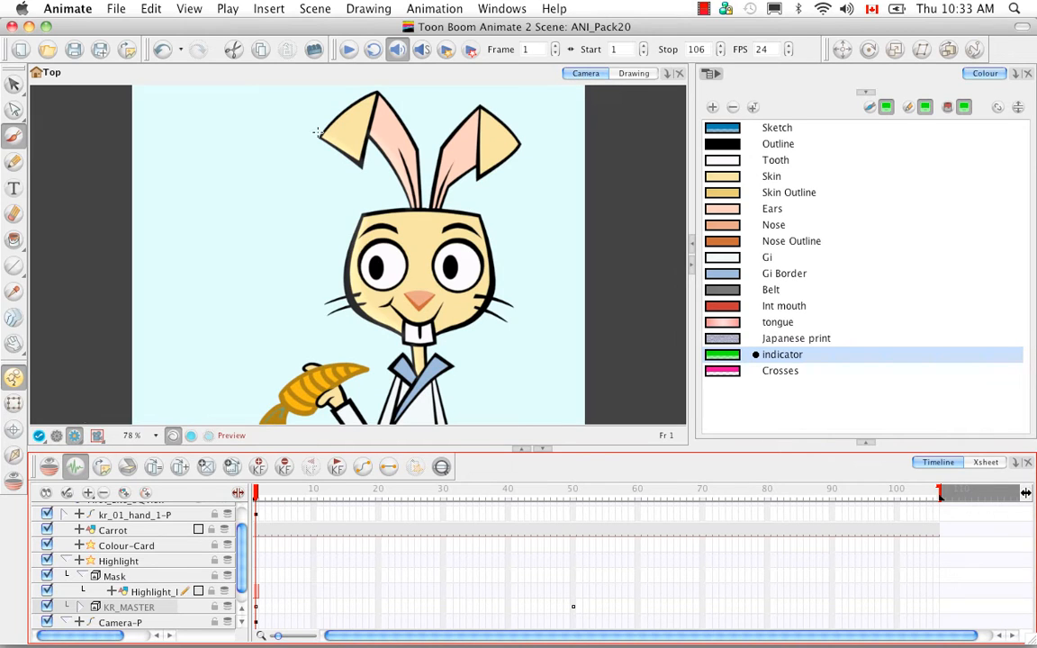
Open the Highlight effect's layer properties and try Invert Matte, switching it back off.
click(160, 562)
double_click(160, 564)
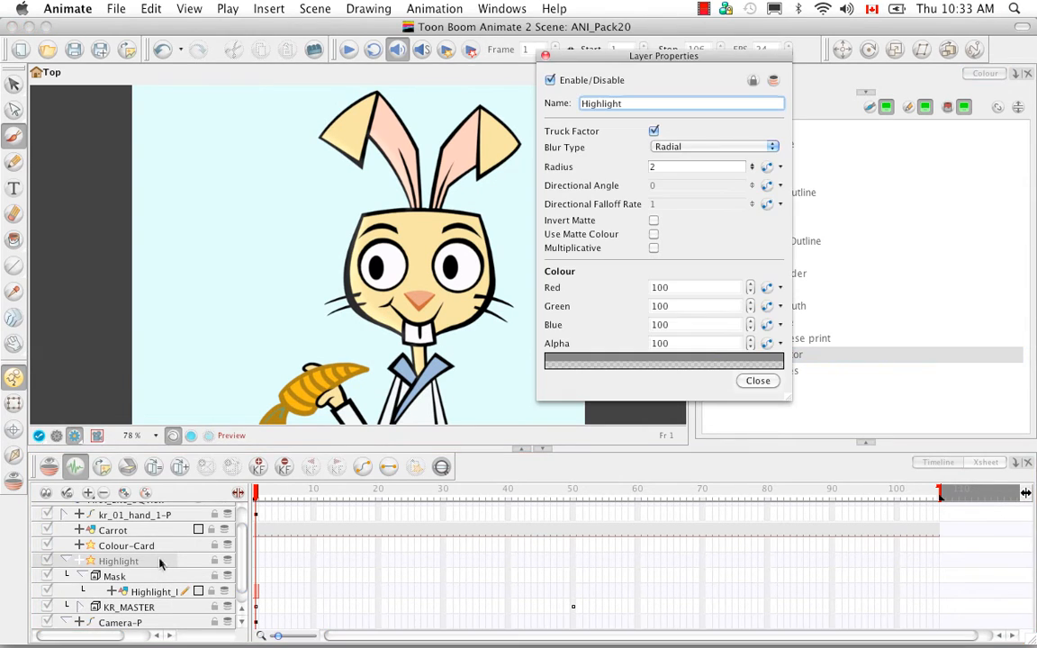
click(653, 221)
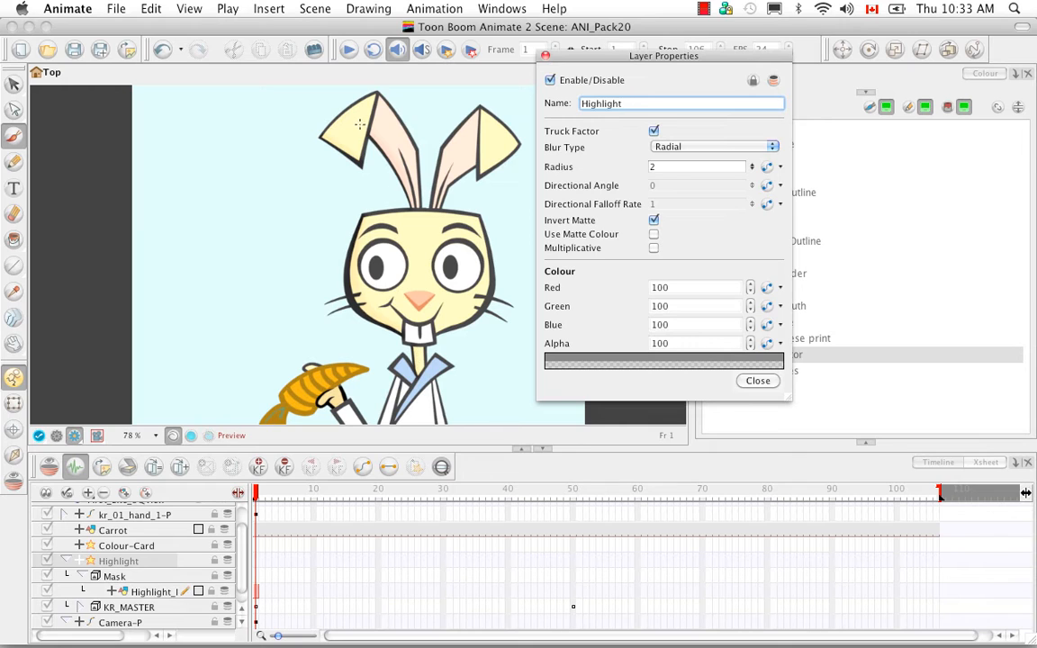
click(654, 221)
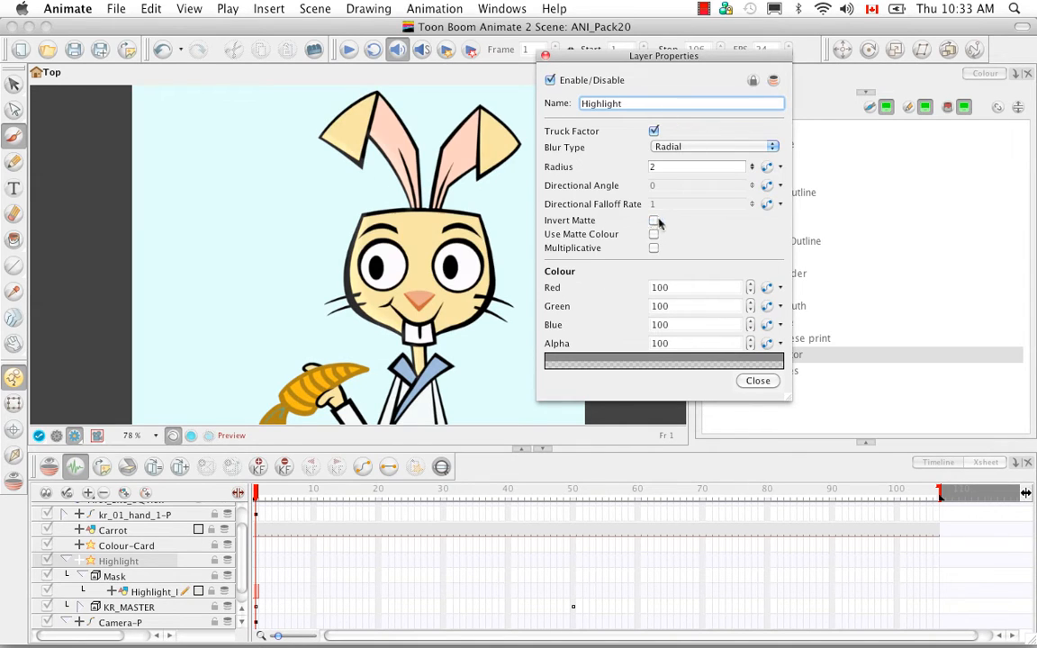
Try the Highlight effect's Use Matte Colour and Multiplicative options one at a time, switching each back off.
click(654, 235)
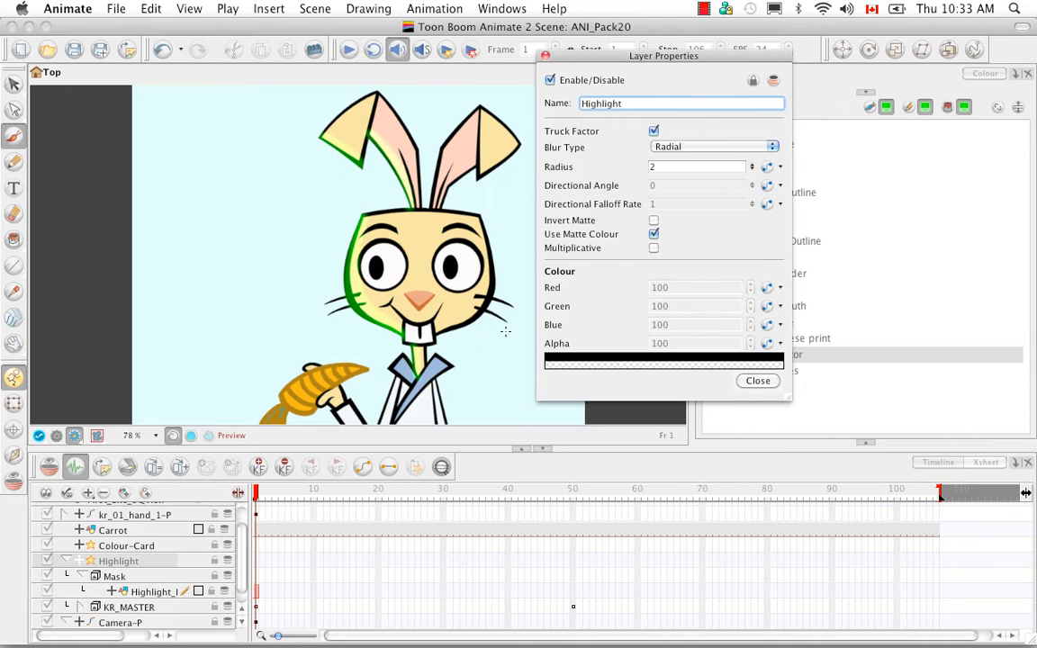
click(654, 234)
click(654, 248)
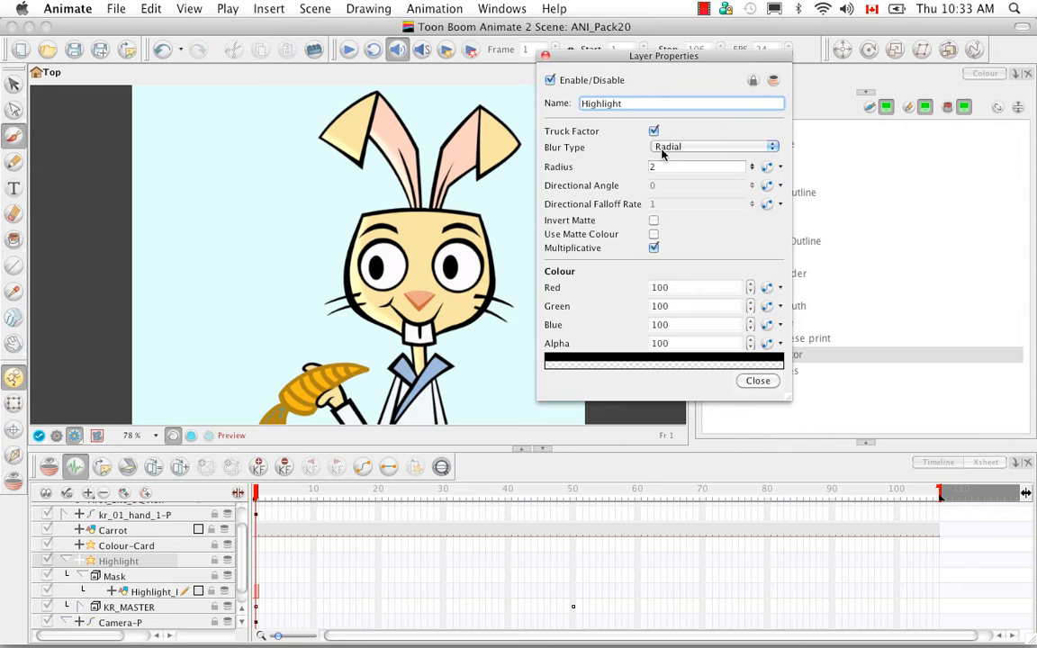
click(654, 247)
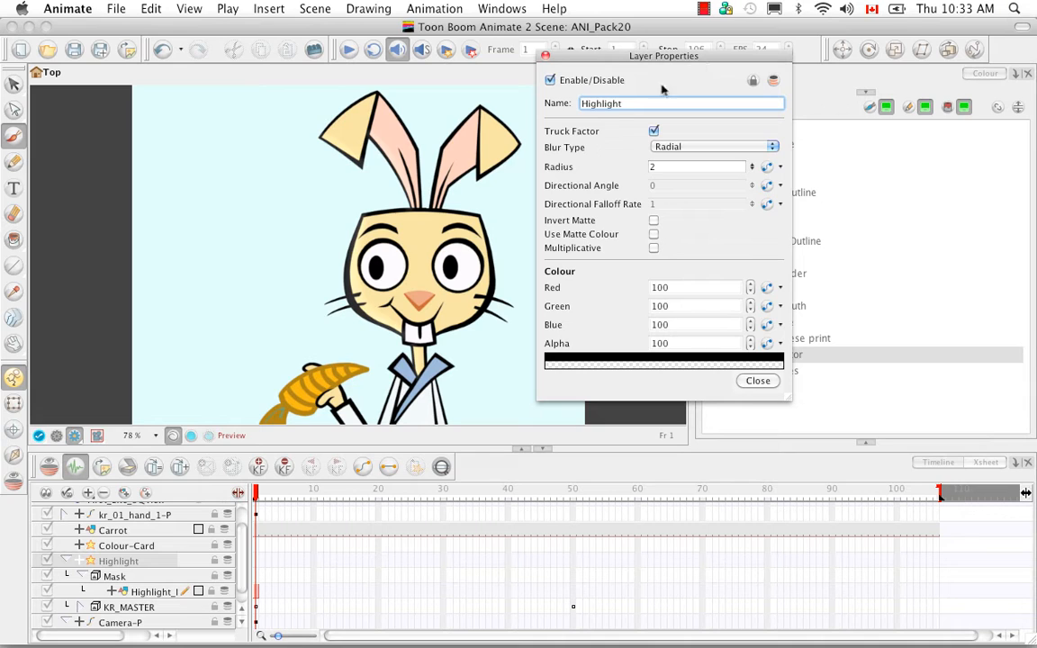
Close the Highlight effect's layer properties and add a Tone effect above the Highlight layer.
click(546, 56)
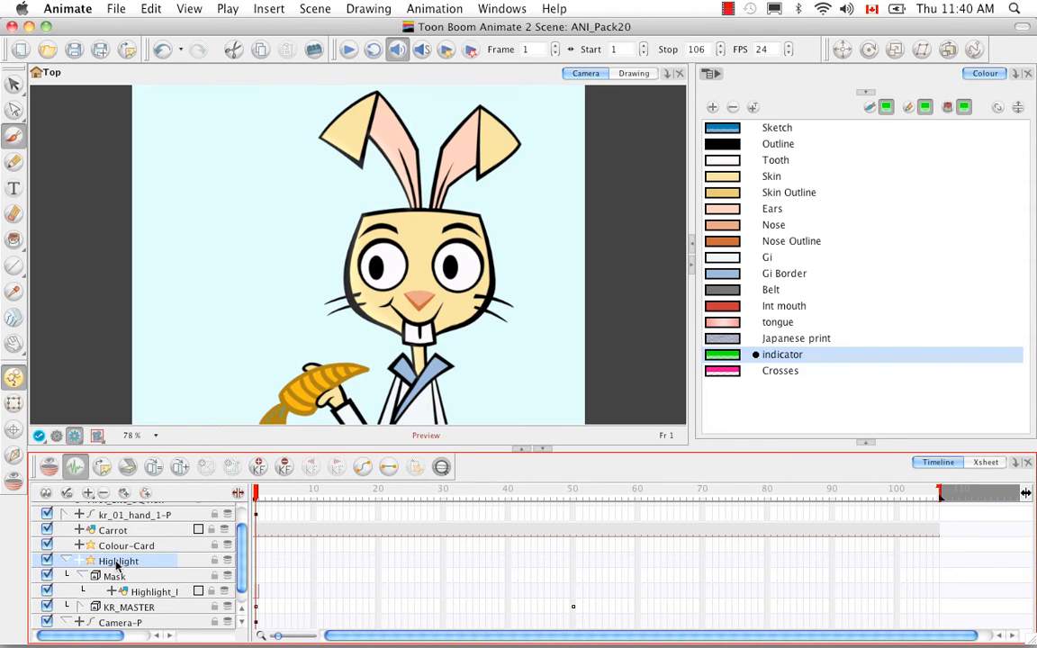
click(88, 494)
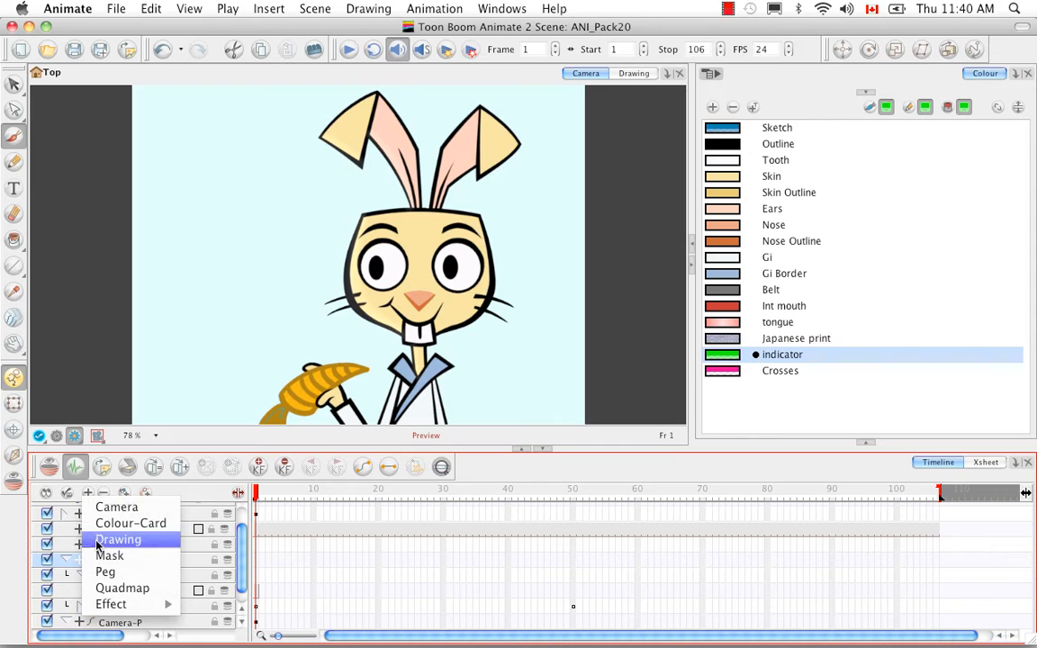
mouse_move(126, 604)
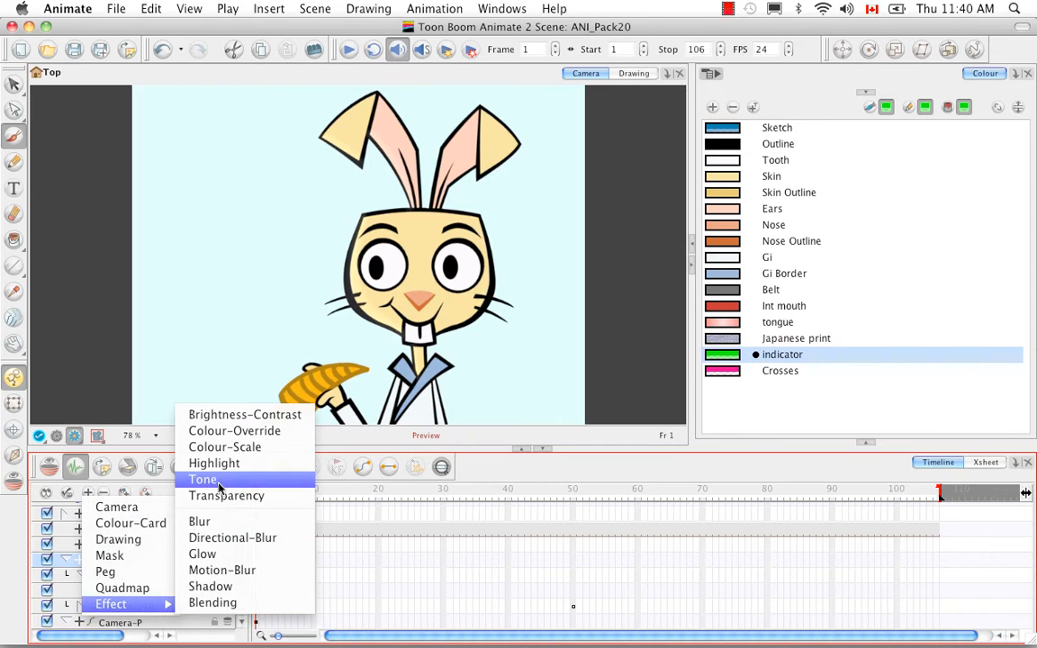
click(243, 480)
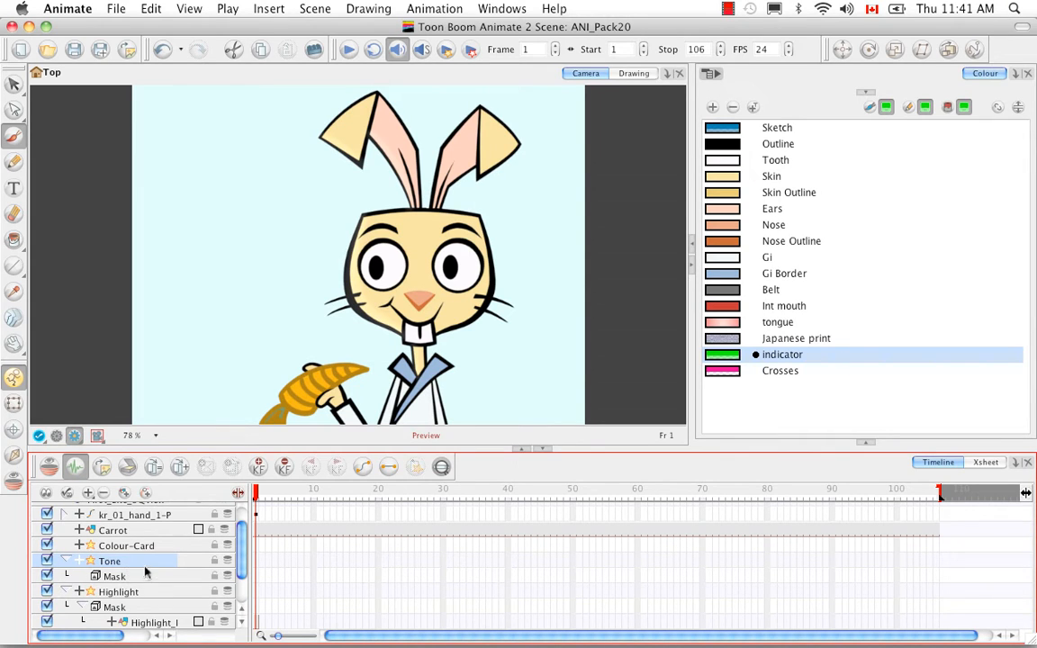
Add a drawing layer above the Tone effect and name it Tone_Matte.
click(124, 492)
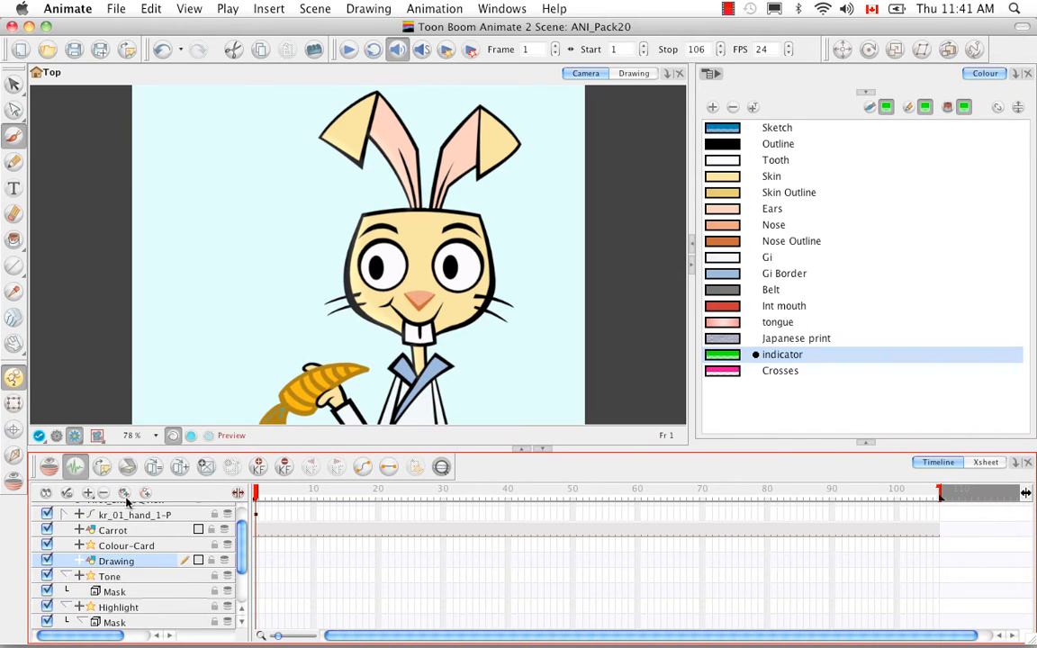
double_click(127, 561)
key(BackSpace)
text(Tone_Matte)
key(Return)
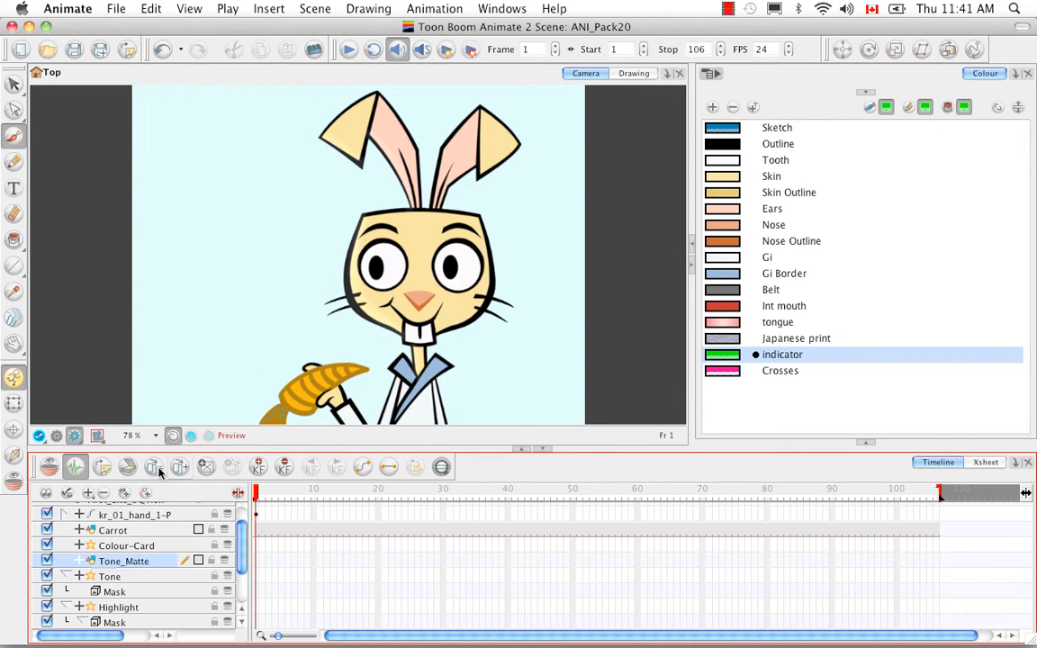
Switch off the render preview and show Tone_Matte in the Drawing view with the light table on.
click(57, 436)
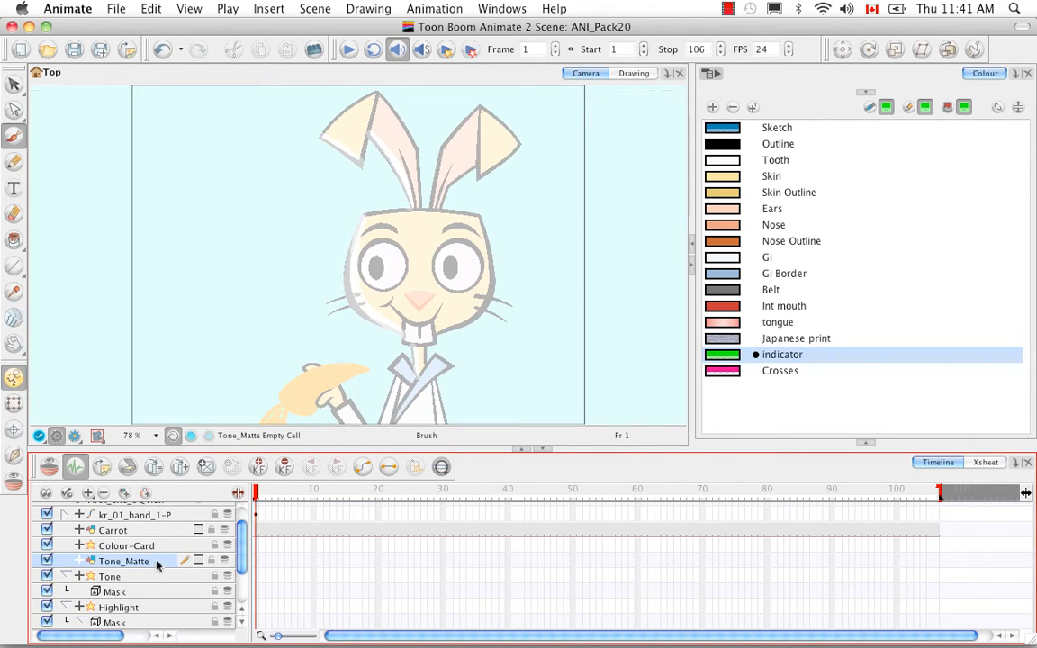
click(635, 75)
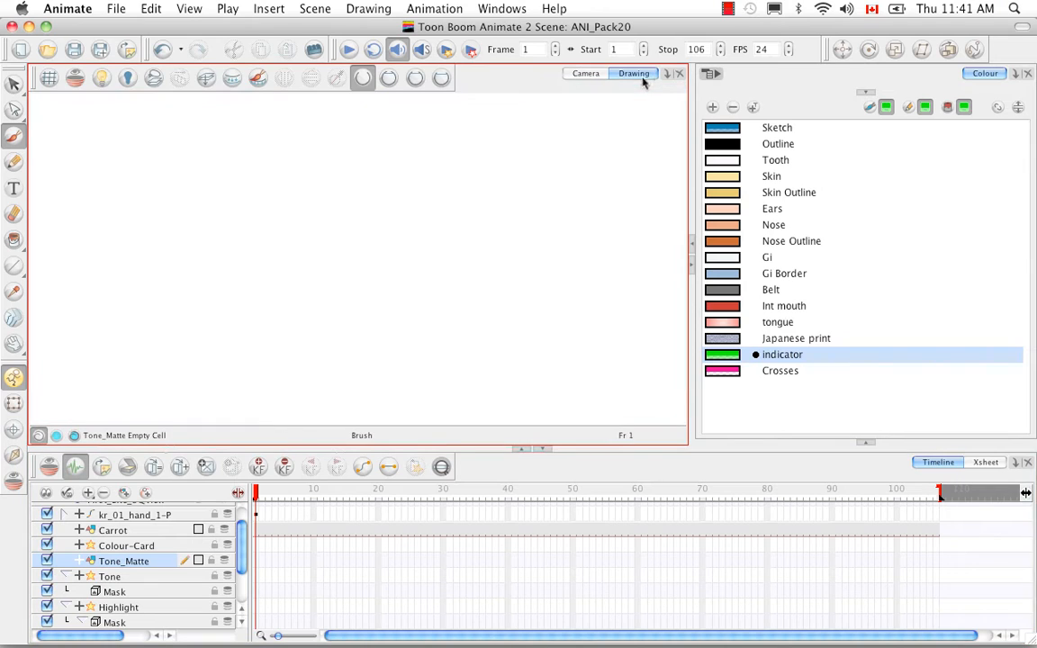
click(98, 74)
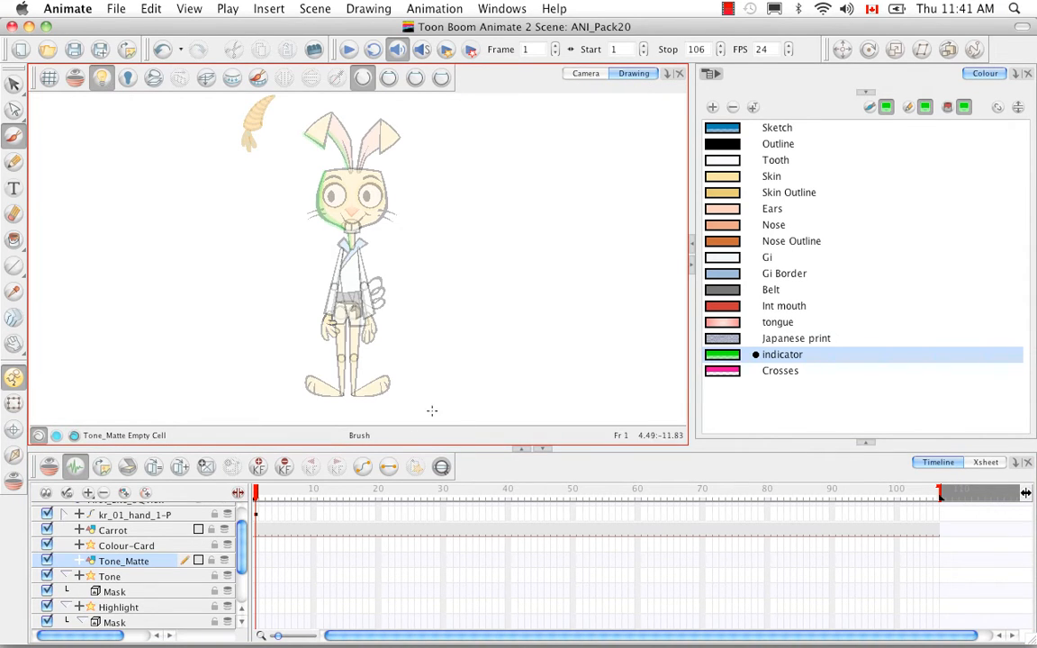
Brush the indicator colour on Tone_Matte along the shaded edges of the rabbit's ear, face and neck, opposite the highlight matte.
key(2)
key(2)
key(2)
key(2)
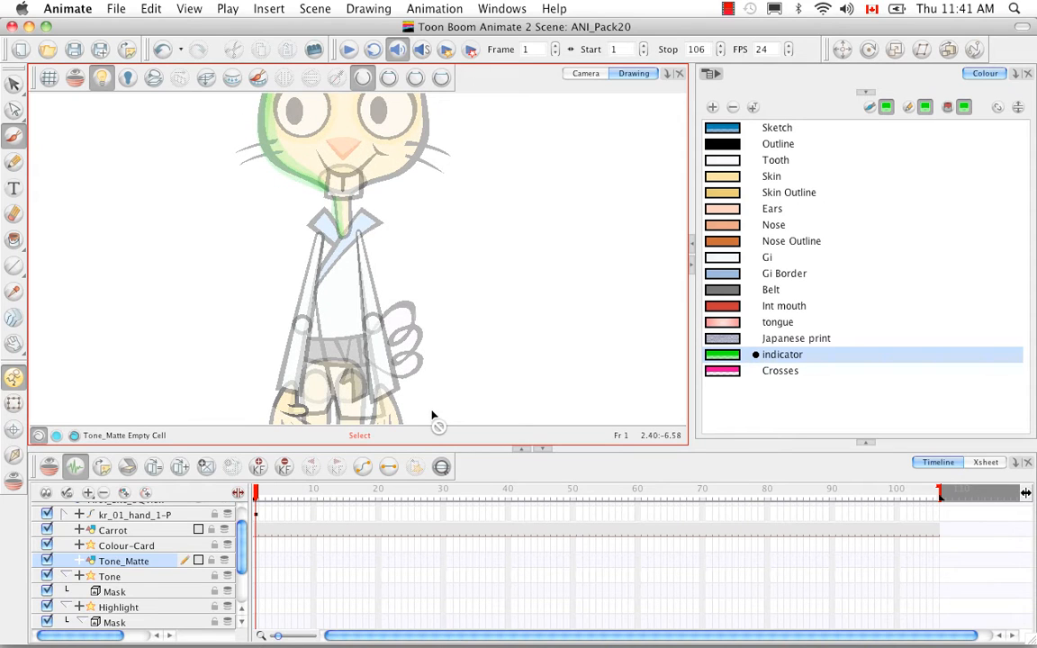
key(2)
key(space)
mouse_move(423, 179)
mouse_down()
mouse_move(403, 389)
mouse_move(424, 398)
mouse_up()
key(1)
key(space)
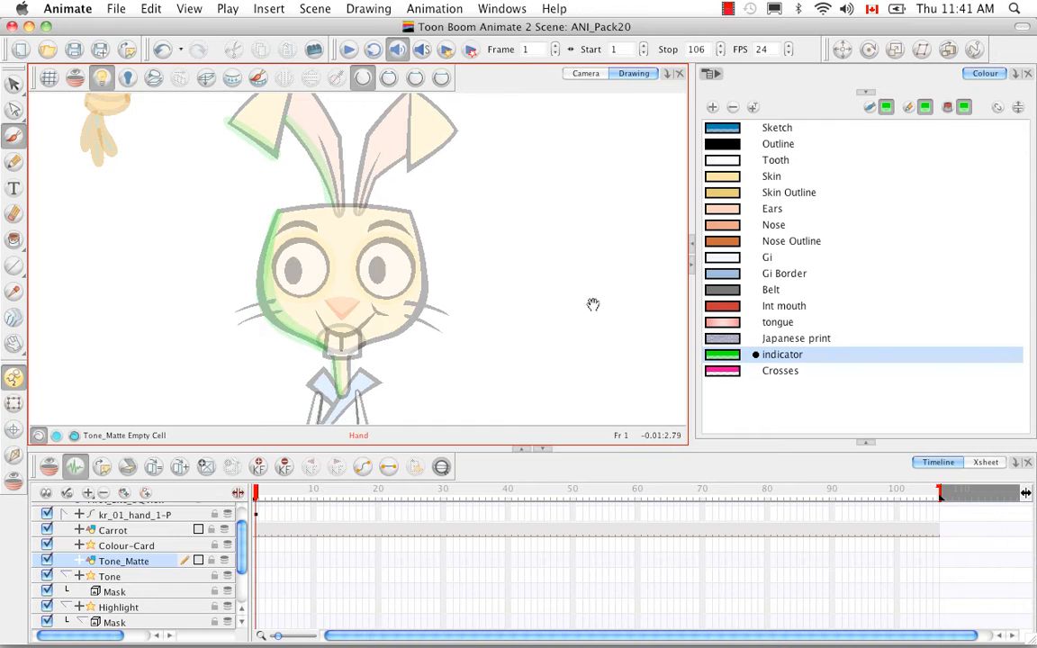
mouse_move(549, 286)
mouse_down()
mouse_move(575, 322)
mouse_move(563, 304)
mouse_up()
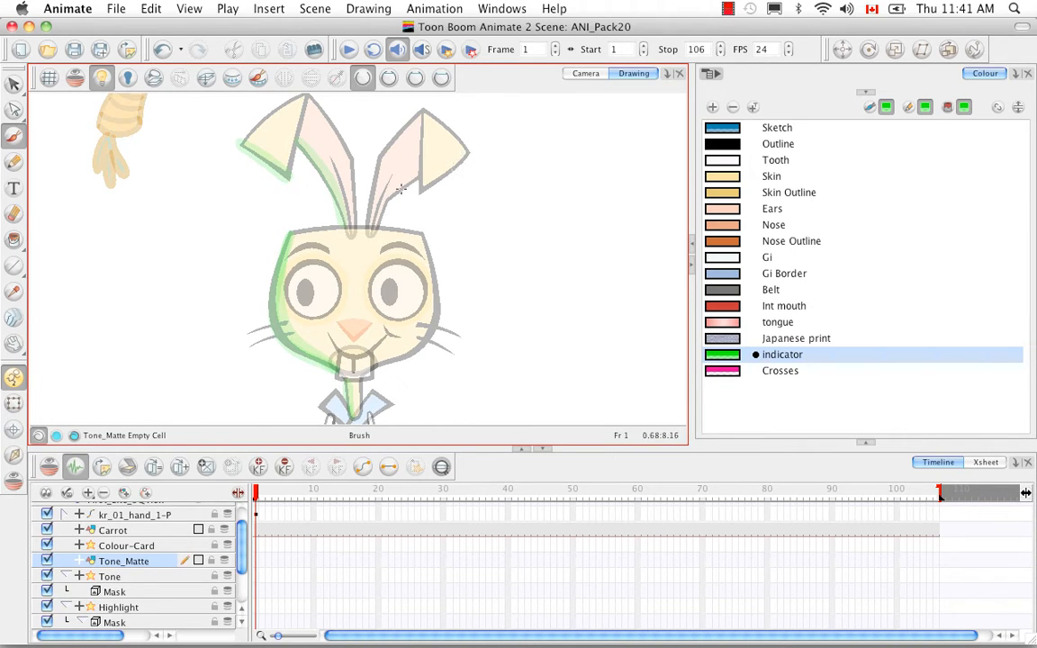
mouse_move(416, 171)
mouse_down()
mouse_move(377, 224)
mouse_move(417, 178)
mouse_up()
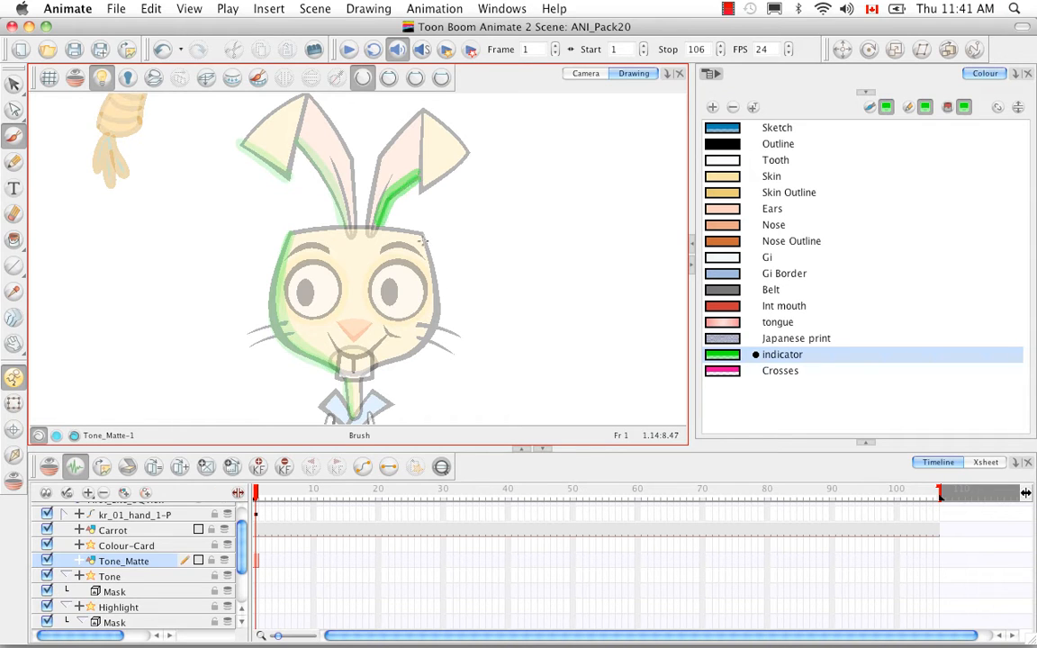
mouse_move(421, 236)
mouse_down()
mouse_move(435, 306)
mouse_move(424, 338)
mouse_move(379, 364)
mouse_up()
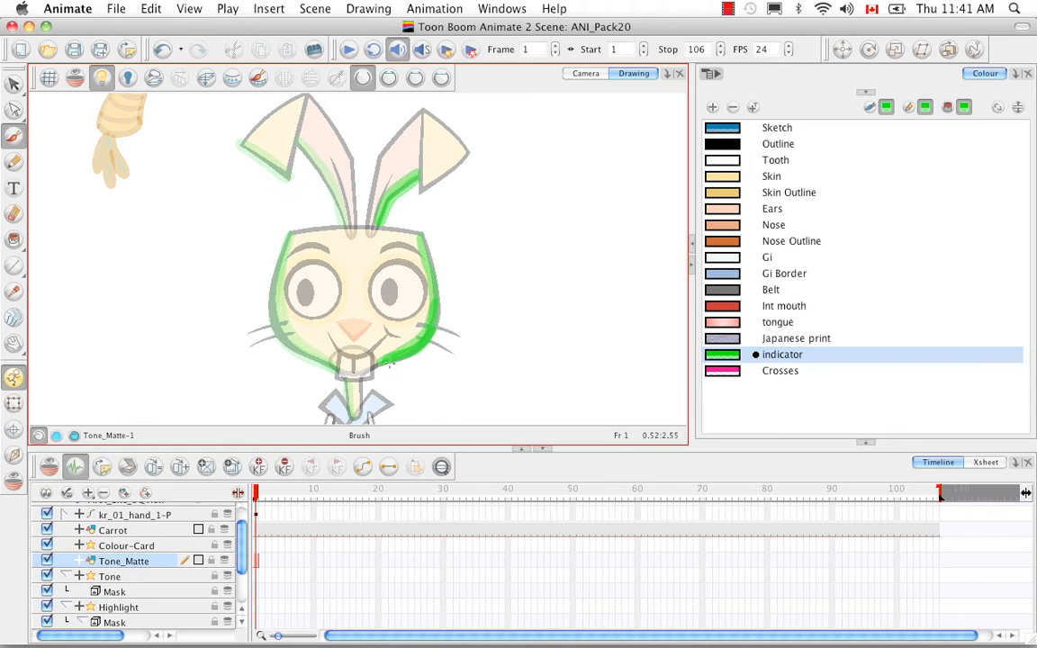
mouse_move(381, 365)
mouse_down()
mouse_move(407, 355)
mouse_move(436, 311)
mouse_move(422, 235)
mouse_move(444, 294)
mouse_up()
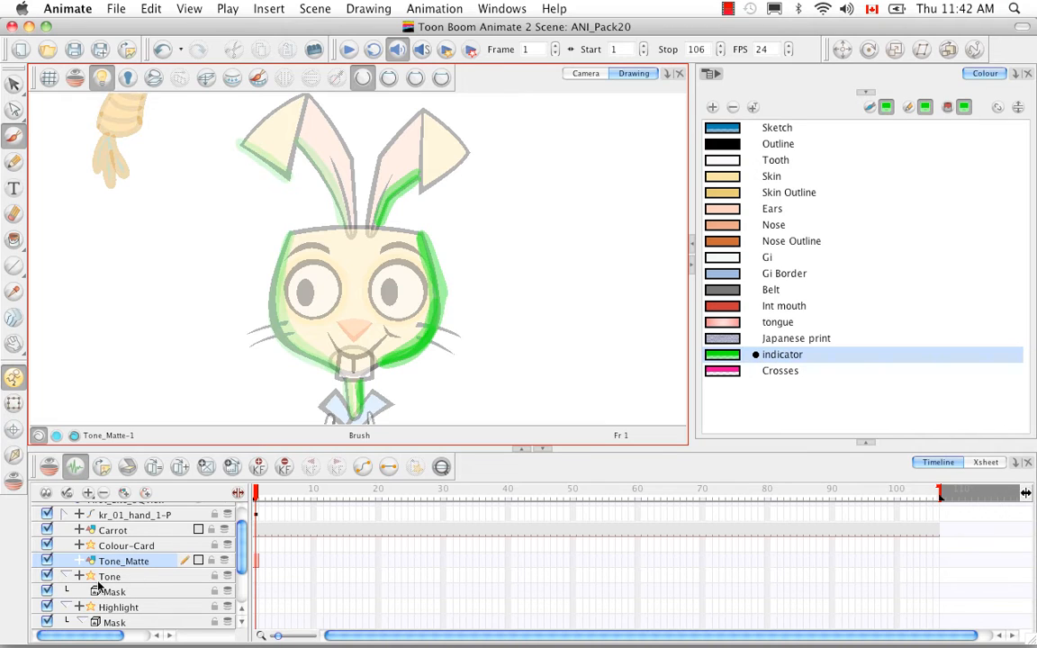
Parent Tone_Matte to the Tone effect's Mask and the Highlight effect to Tone, and render a preview in the Camera view.
drag(149, 565, 135, 591)
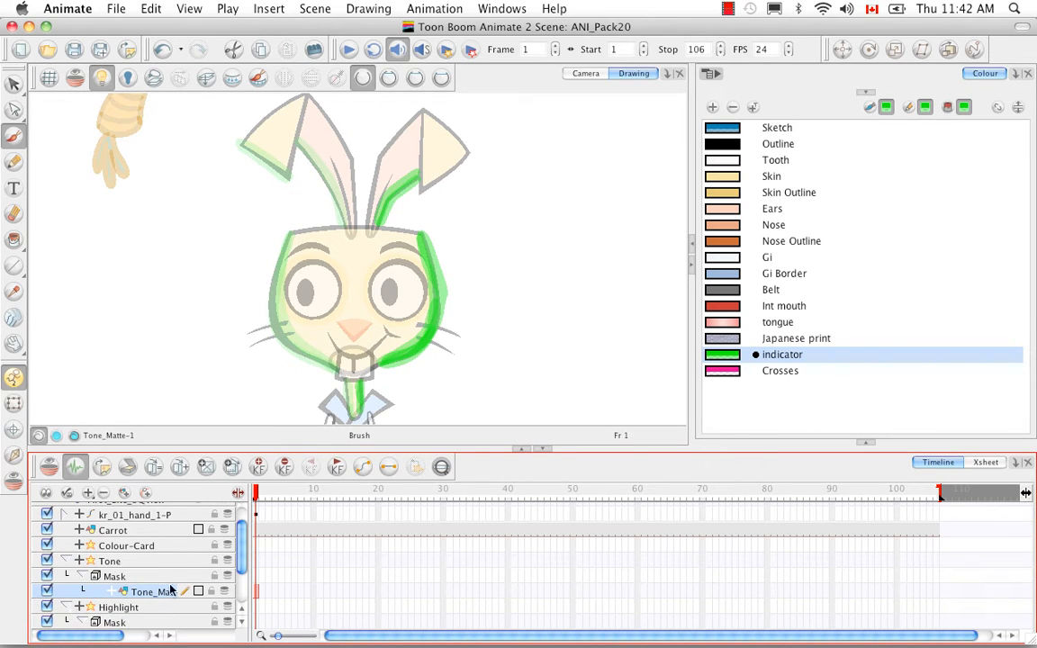
scroll(135, 566, down, 3)
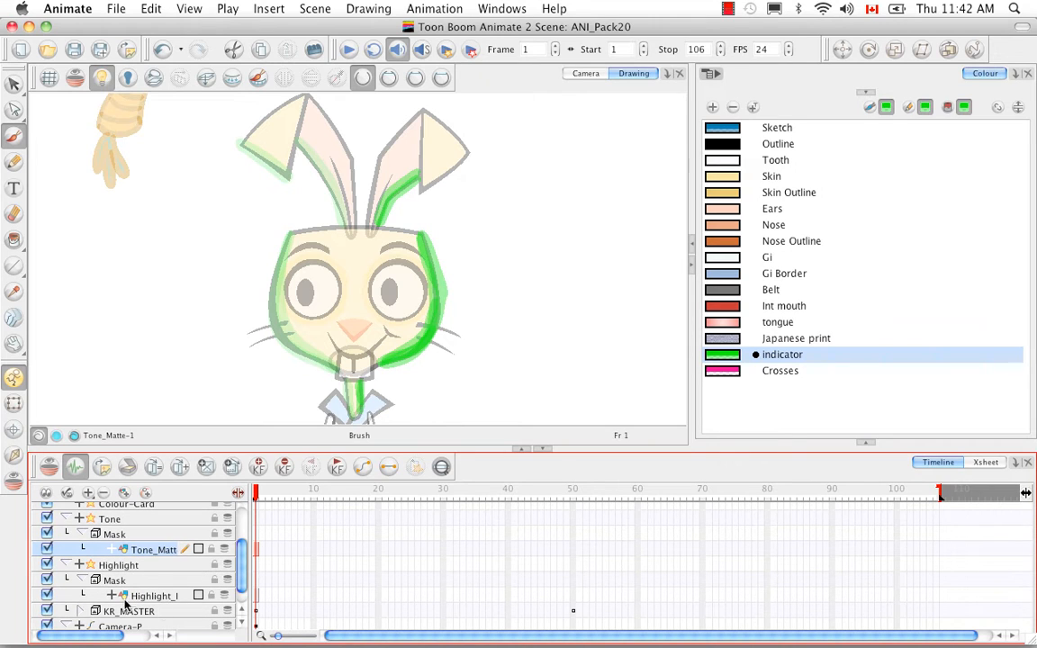
click(81, 579)
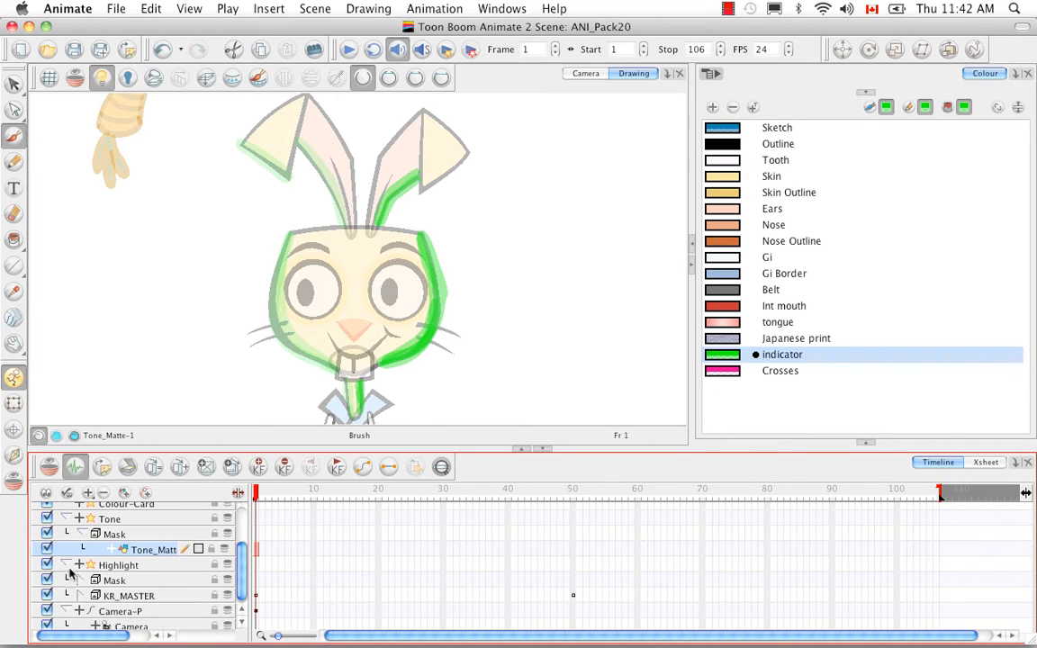
click(66, 564)
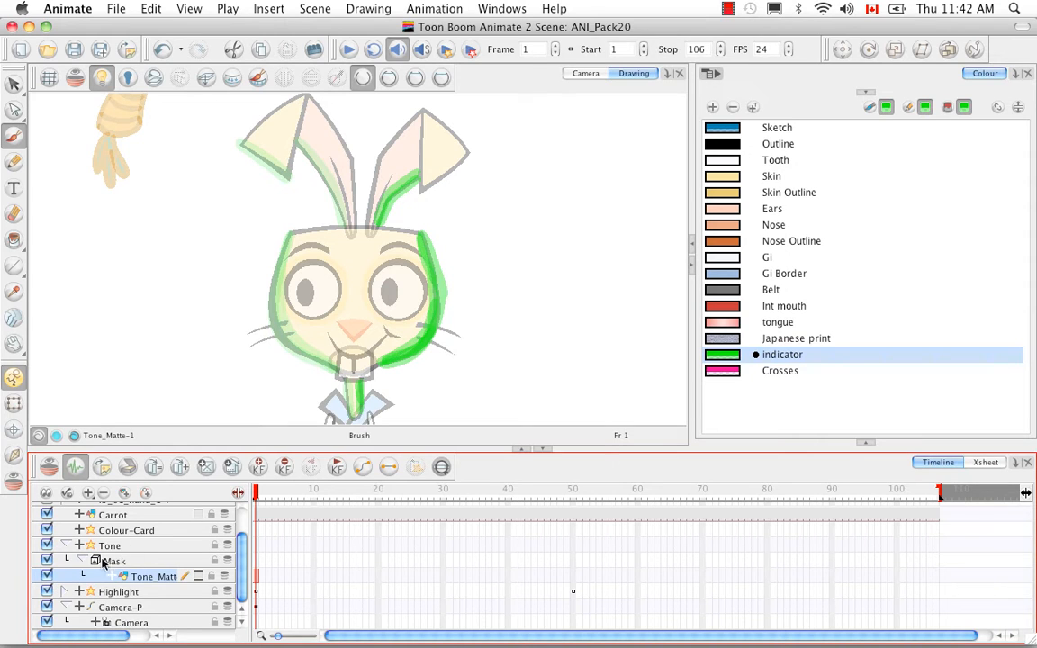
click(135, 592)
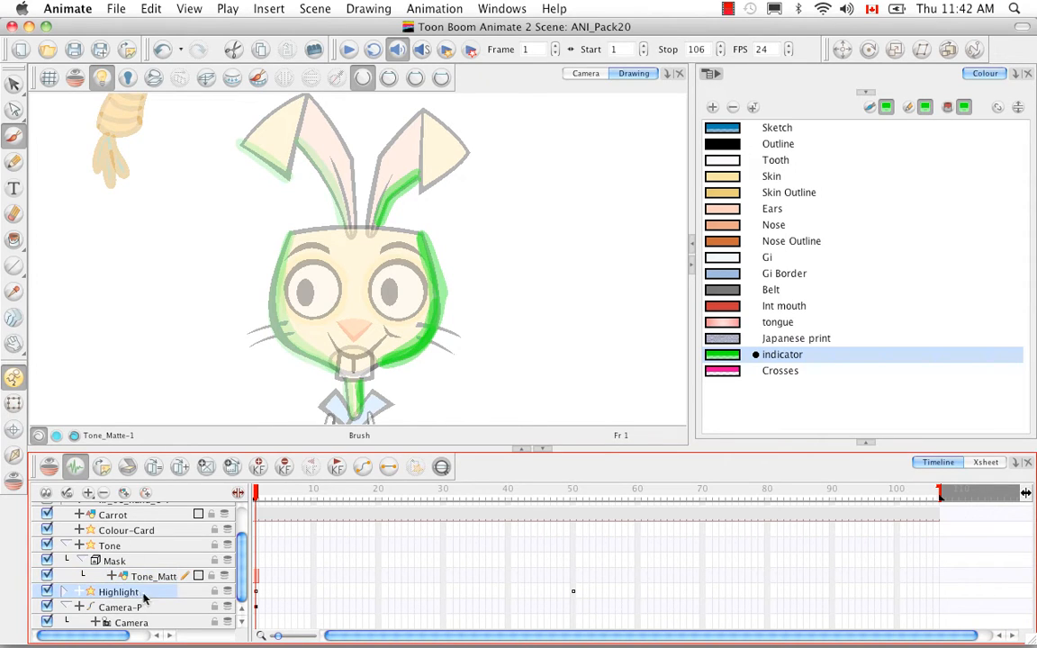
drag(149, 565, 153, 540)
click(67, 546)
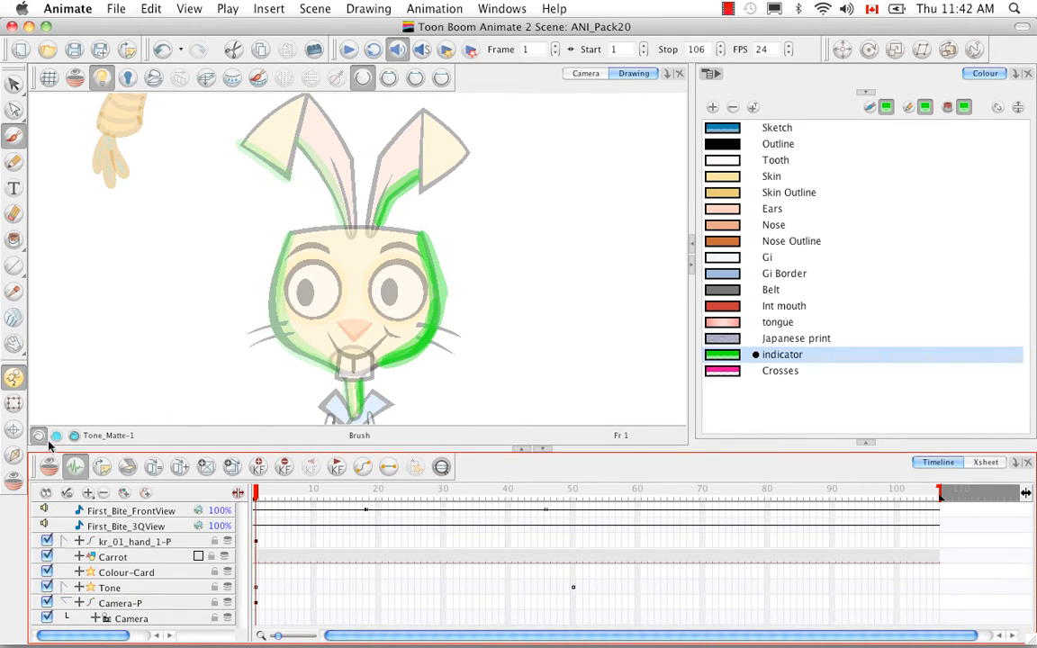
click(585, 73)
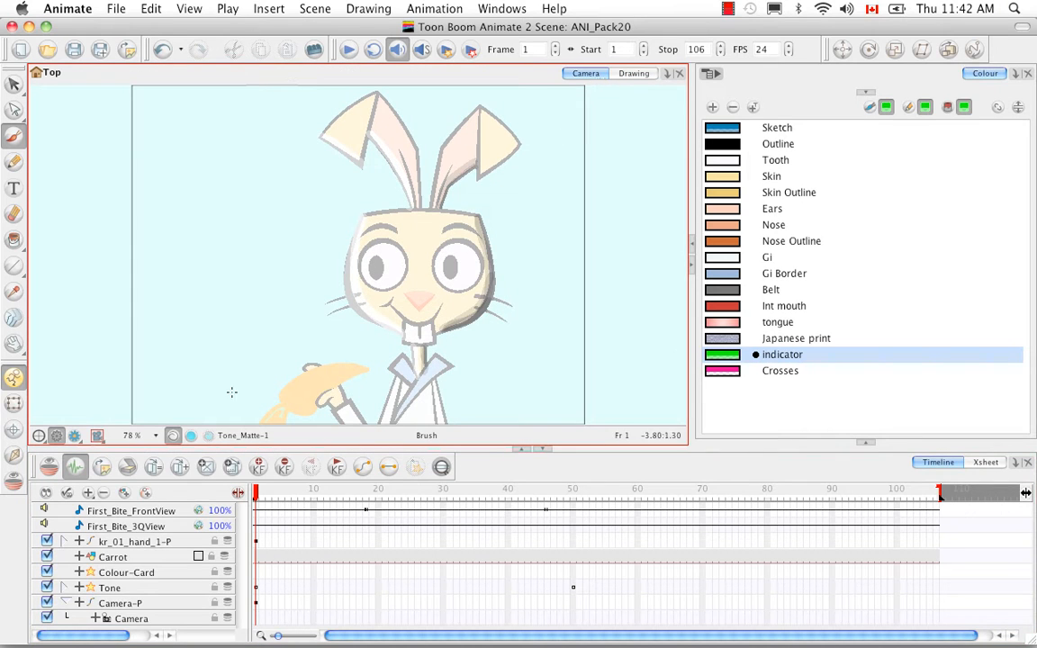
click(76, 436)
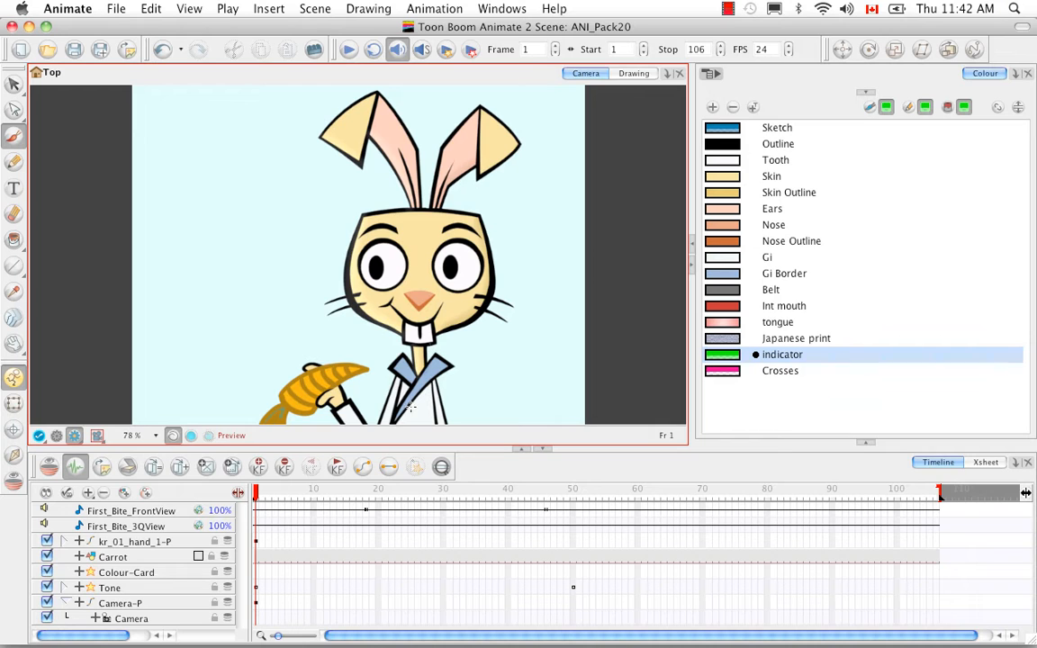
Open the Tone effect's layer properties and try Invert Matte, switching it back off.
double_click(141, 590)
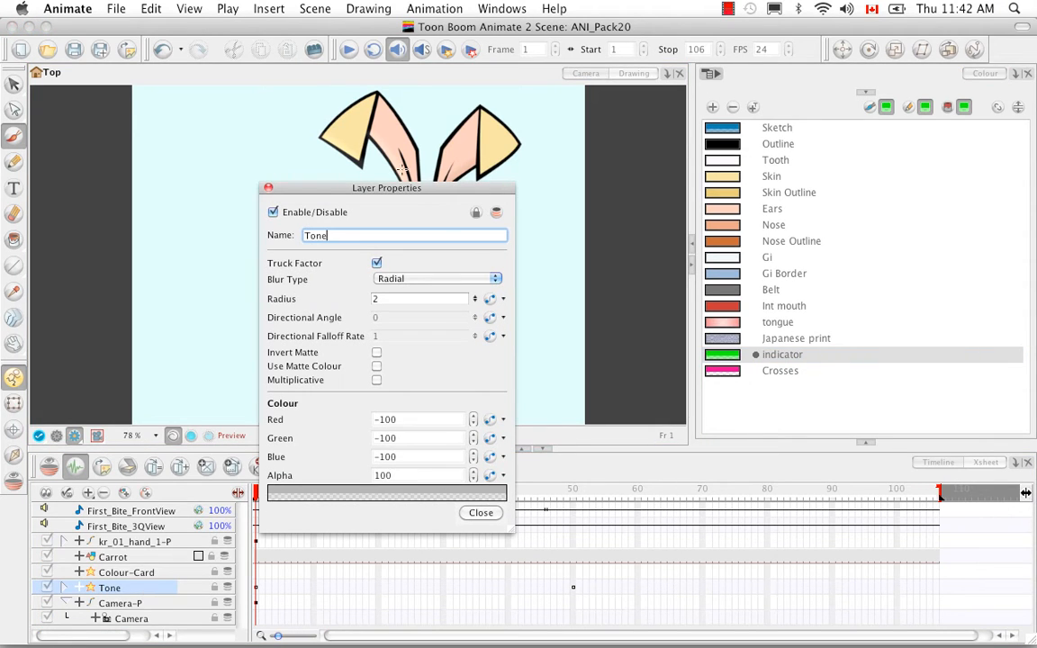
drag(396, 188, 655, 111)
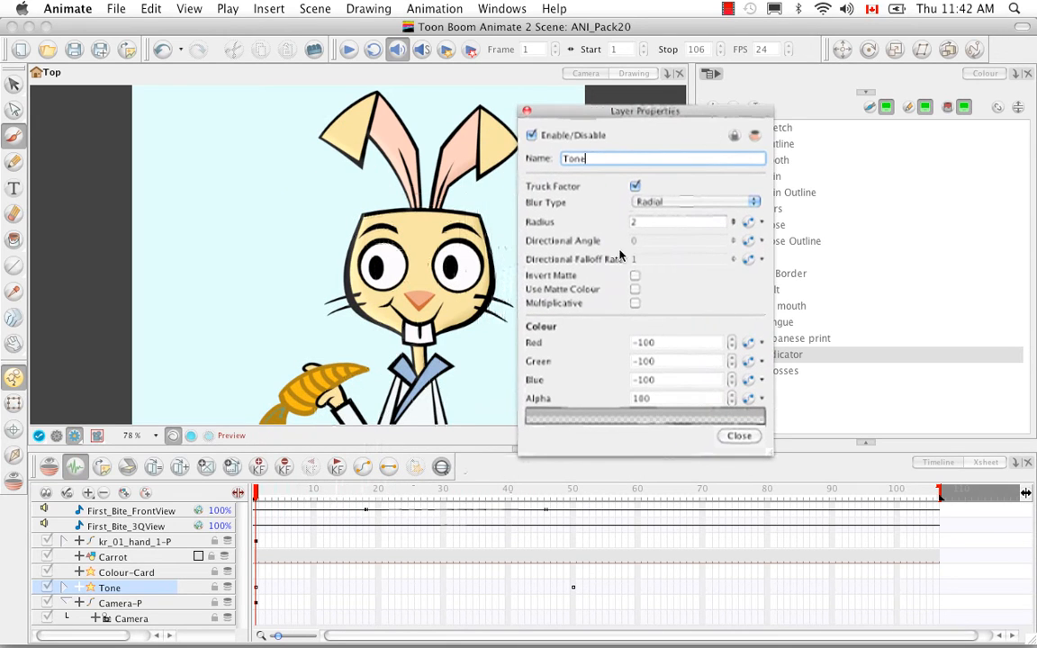
click(636, 276)
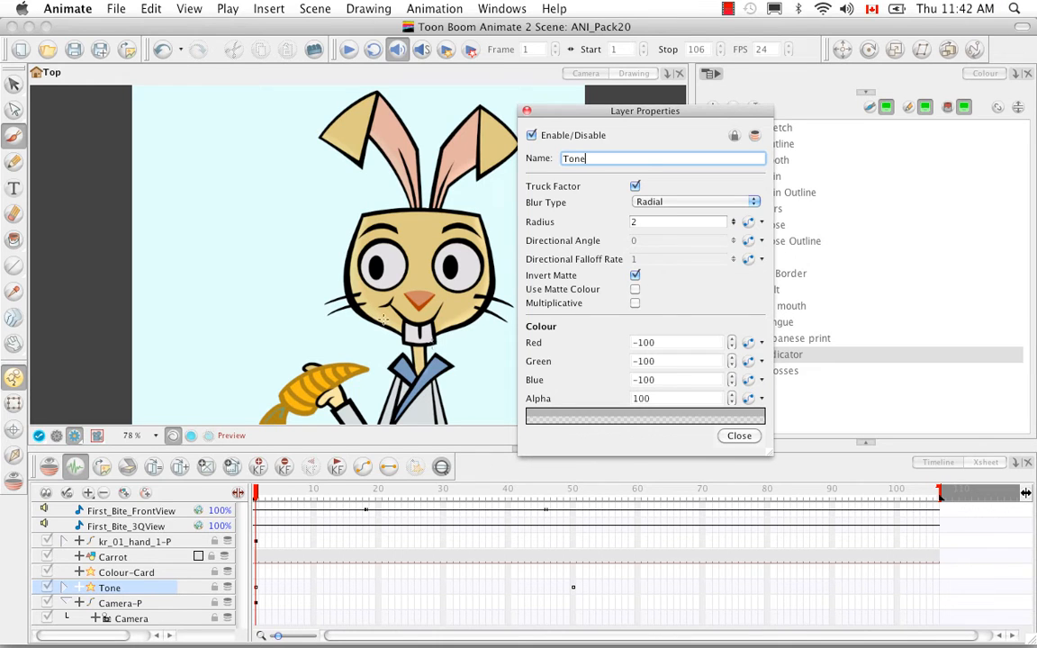
click(635, 275)
Try the Tone effect's Use Matte Colour option, switch it off, enable Multiplicative and close the layer properties.
click(636, 289)
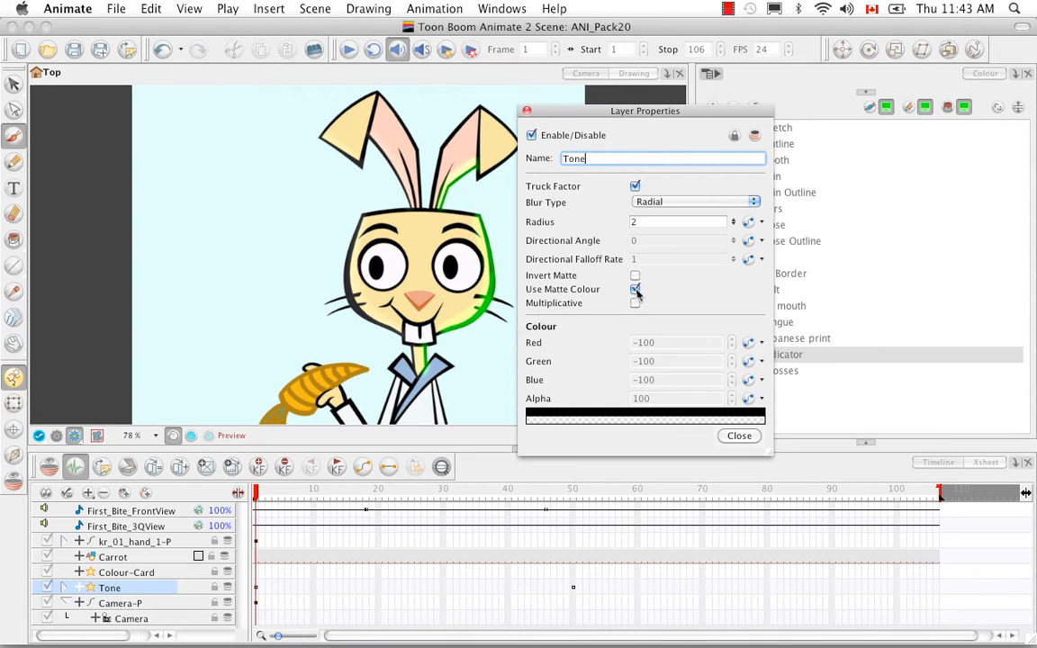
click(634, 289)
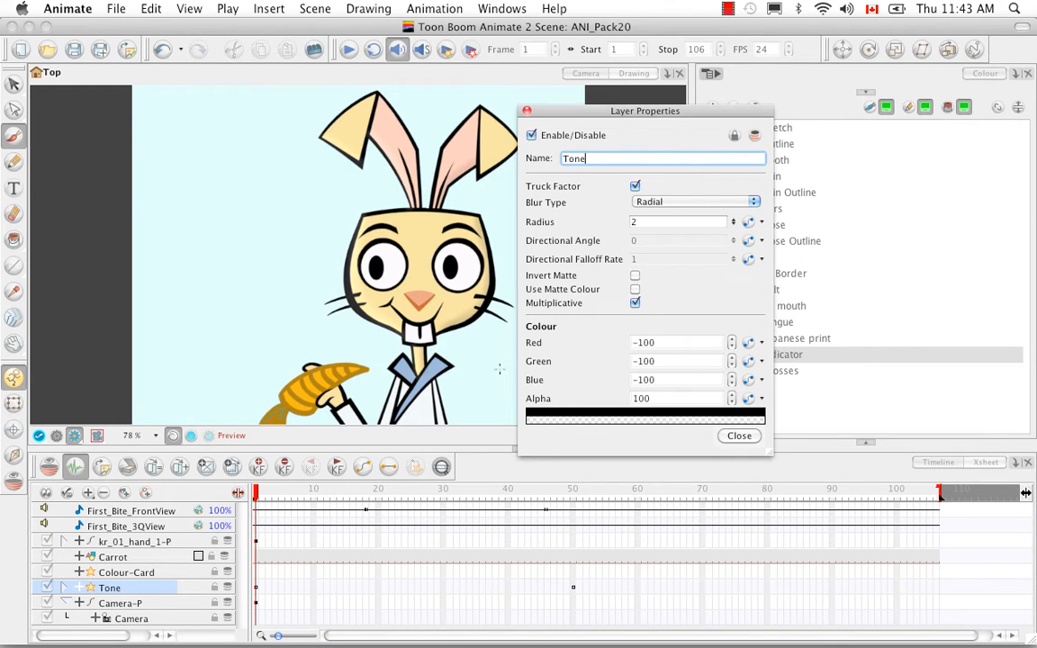
click(738, 435)
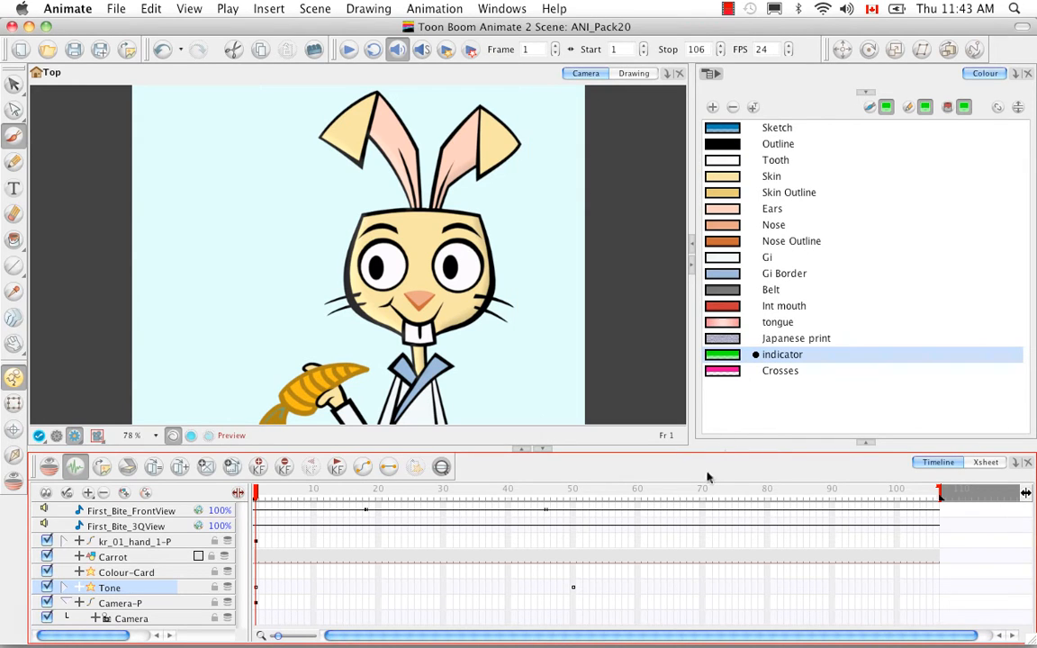
Expand the Tone and Highlight effects down to their matte drawings and view frame 5 without the render preview.
click(64, 587)
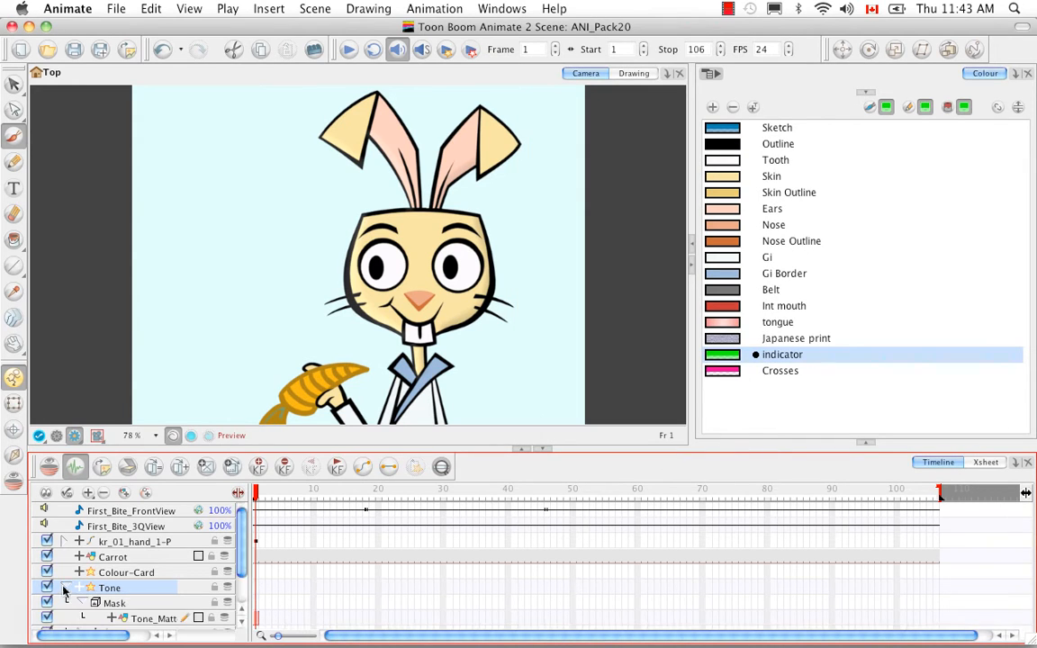
drag(240, 526, 240, 548)
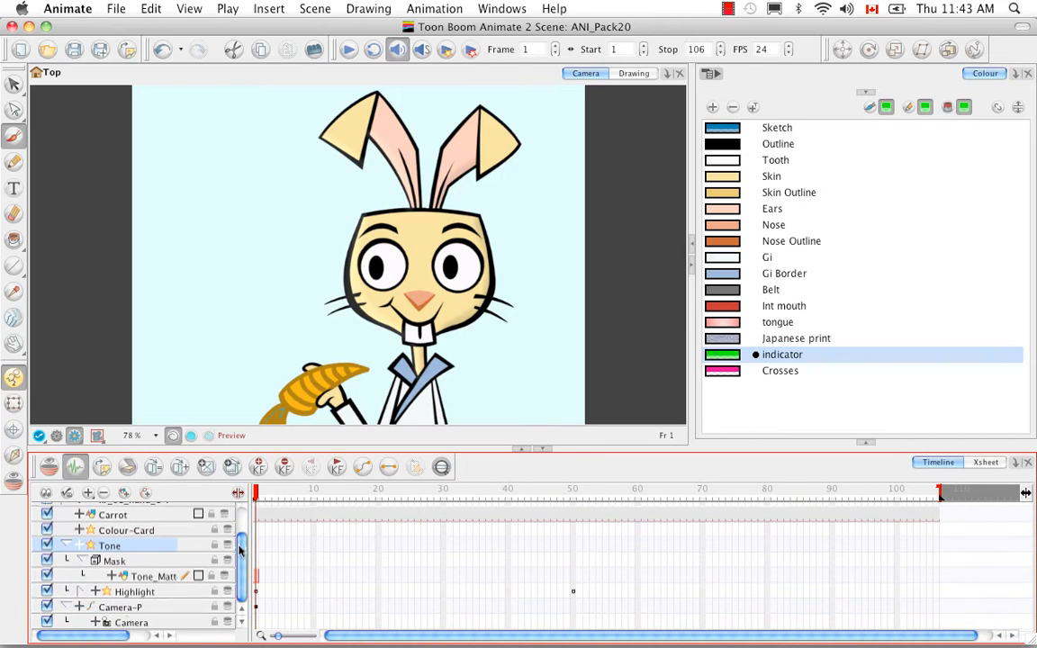
click(82, 591)
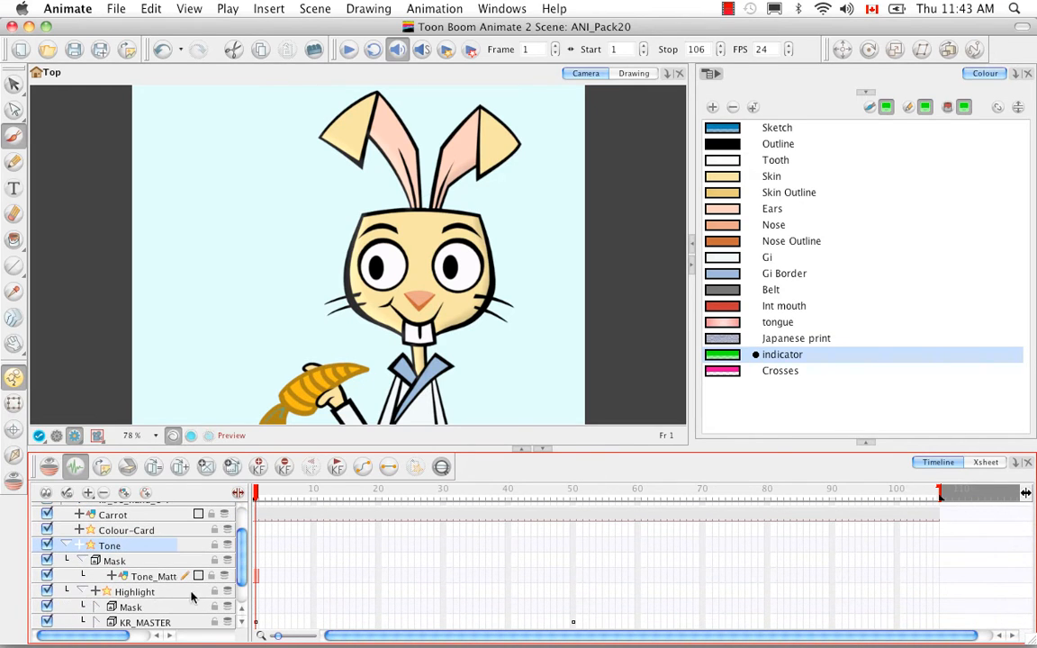
drag(240, 551, 240, 558)
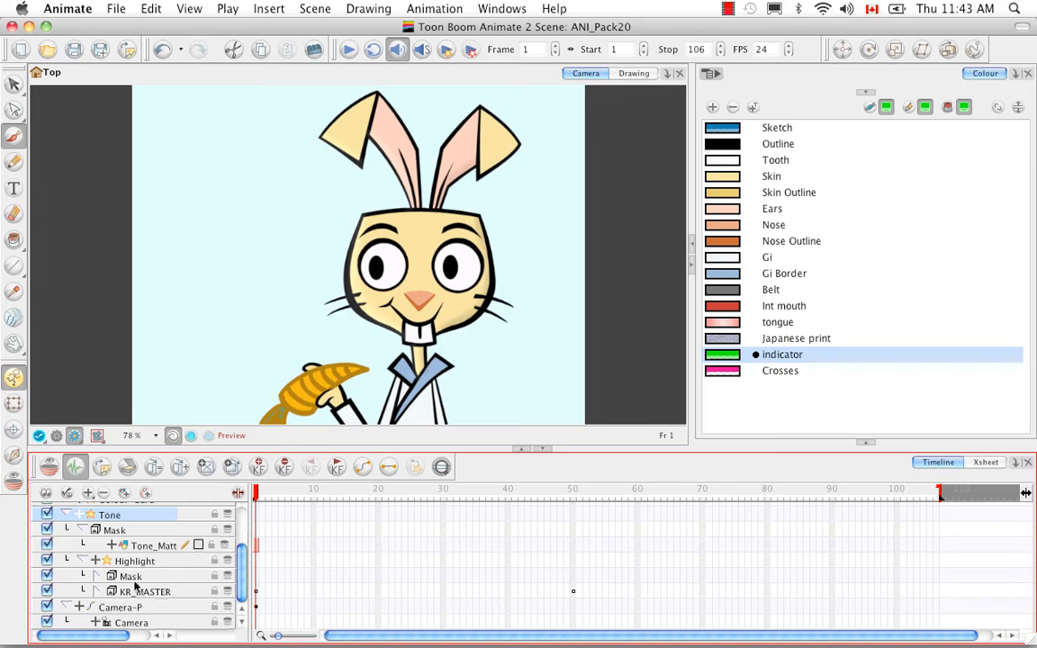
click(97, 576)
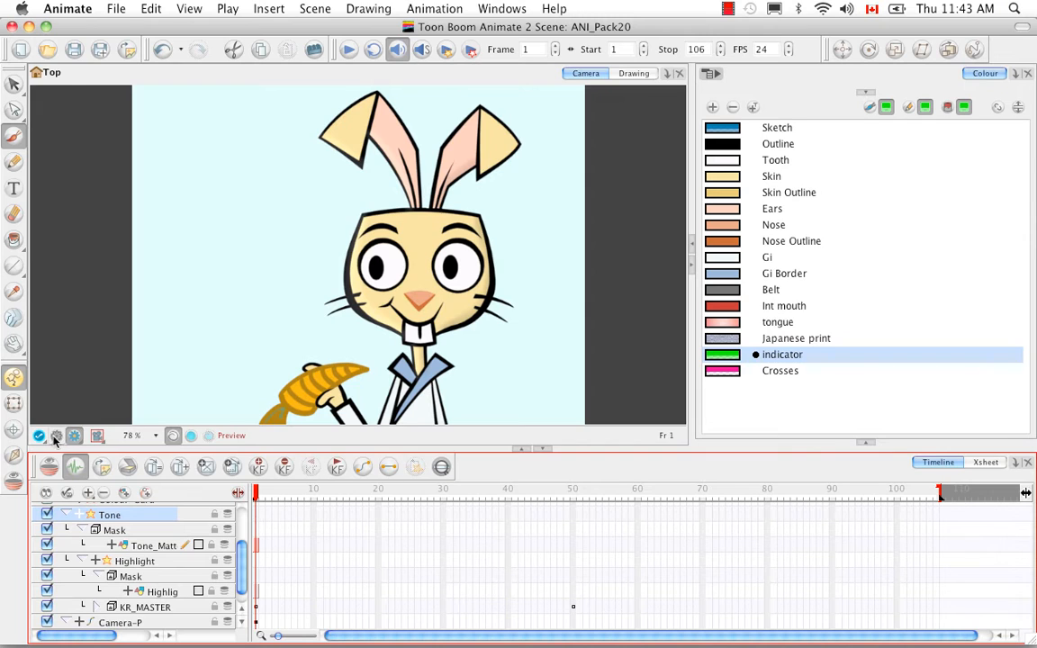
click(281, 493)
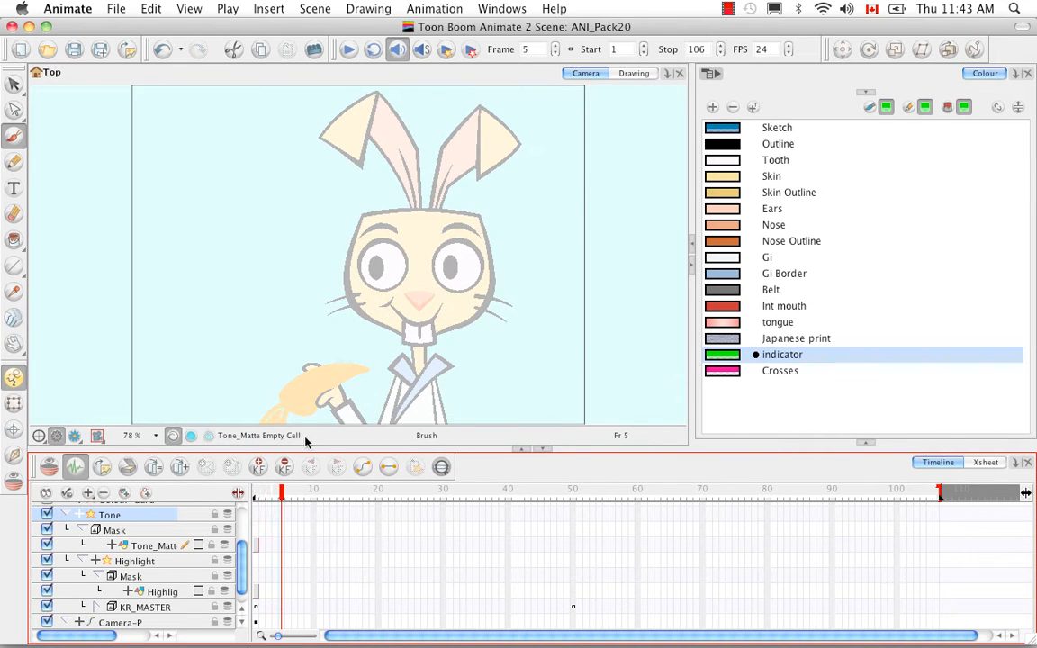
Extend the exposure of the first Tone_Matte and Highlight_Matte drawings to frame 49, just before the rabbit's head turns.
drag(281, 493, 573, 510)
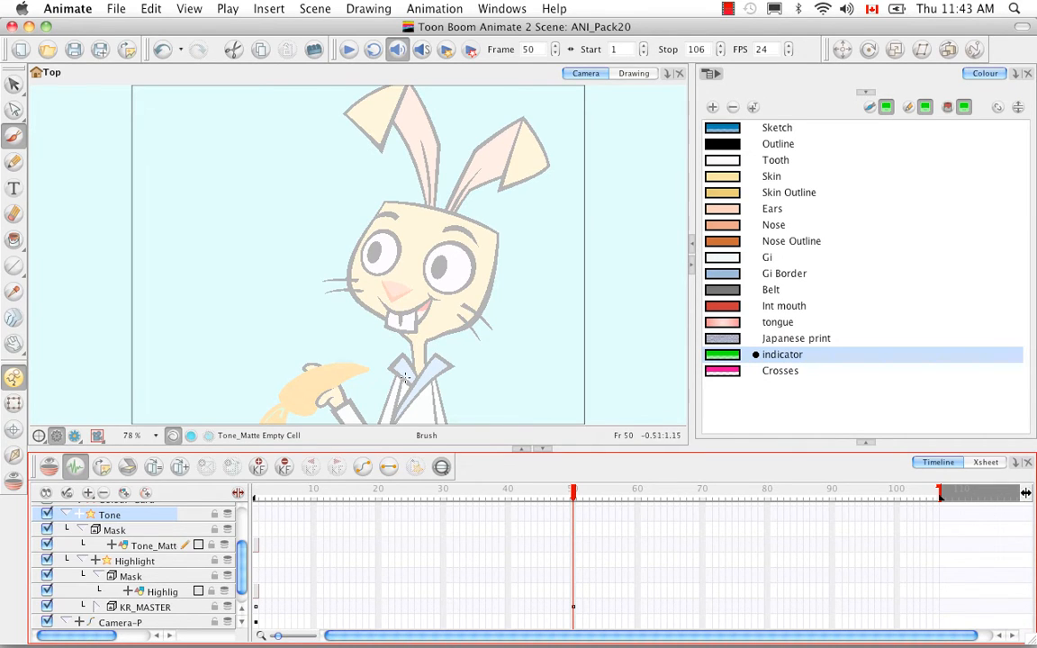
click(565, 546)
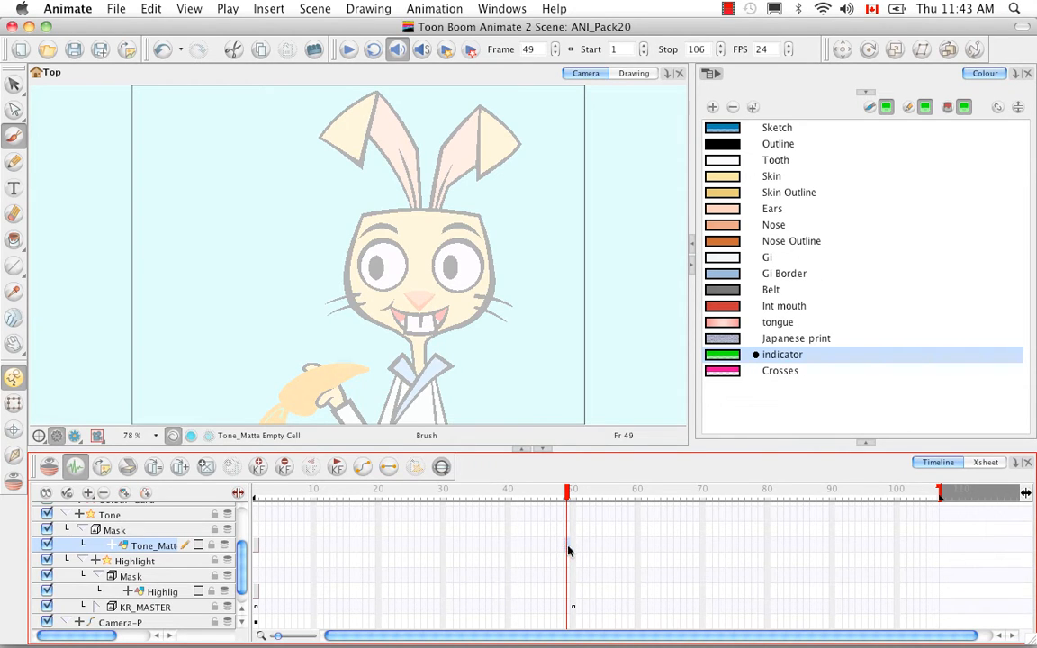
right_click(565, 549)
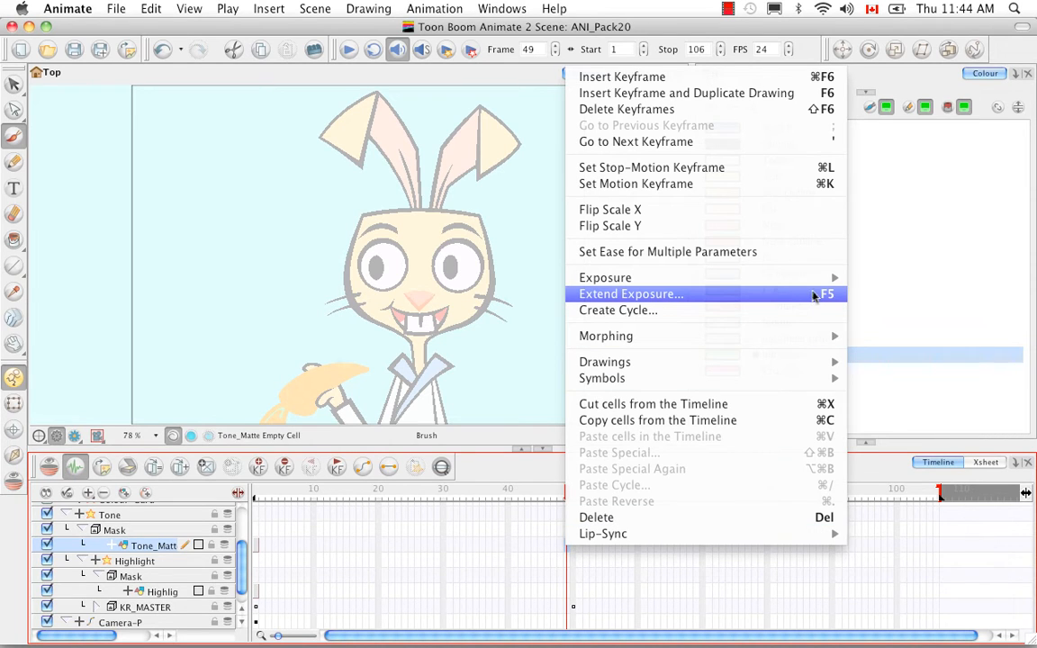
click(805, 297)
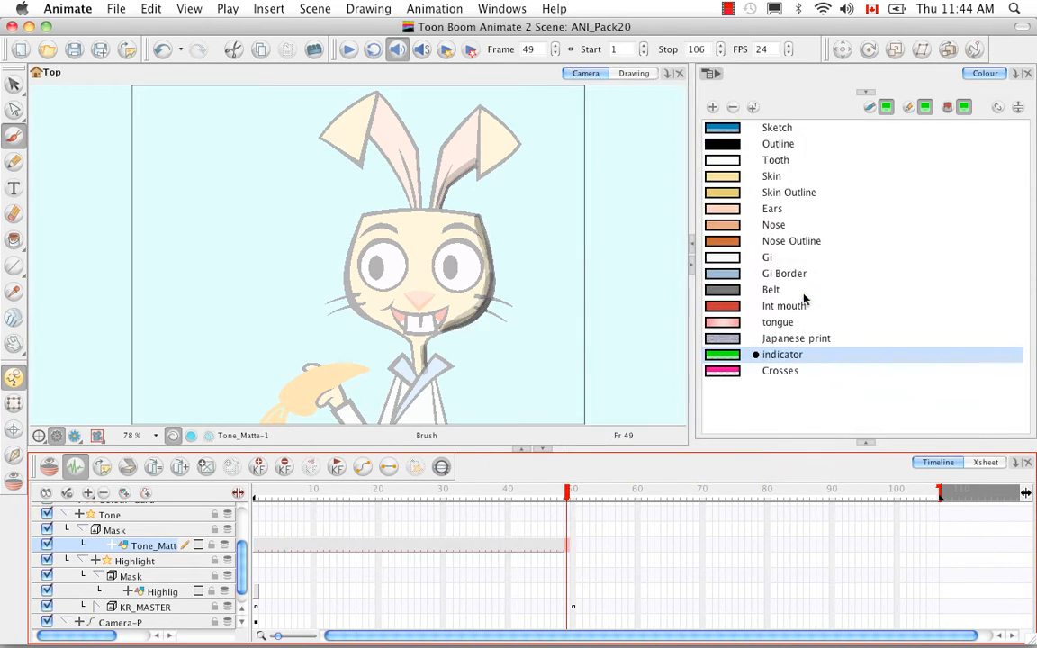
click(567, 594)
right_click(567, 594)
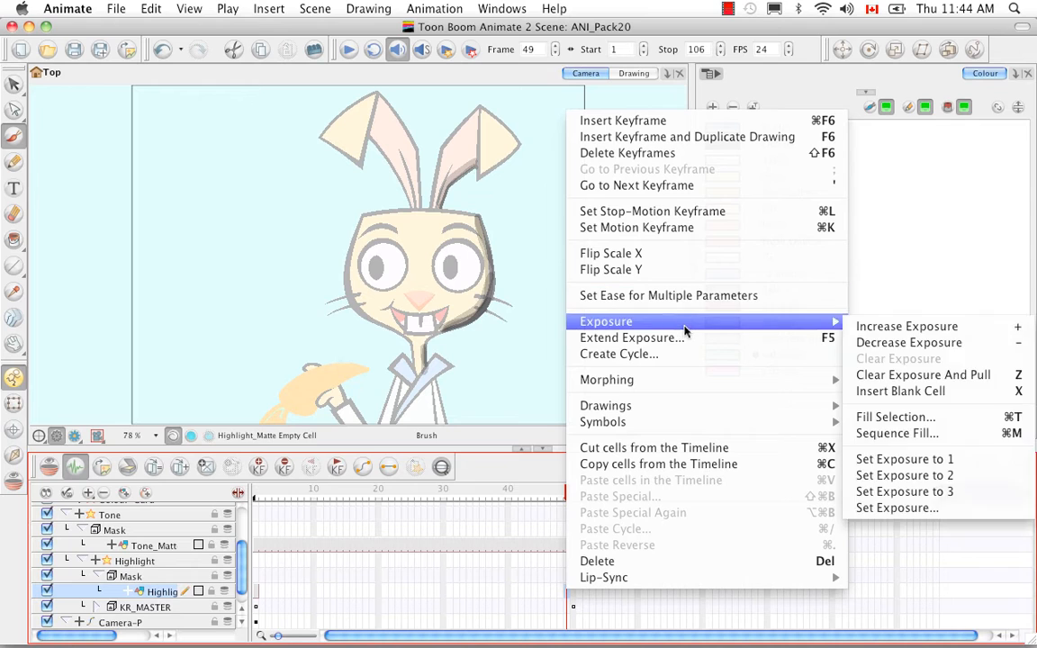
click(731, 339)
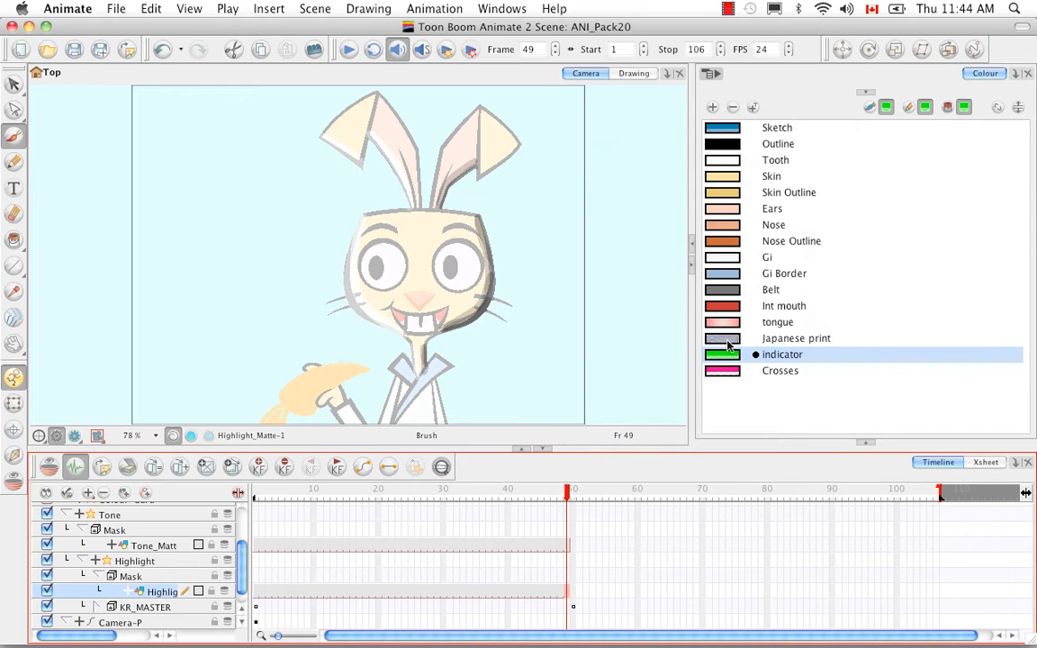
In the Drawing view, paint a new Tone_Matte drawing at frame 50 along the right ear's lower edge, the right side of the face and the neck.
click(572, 494)
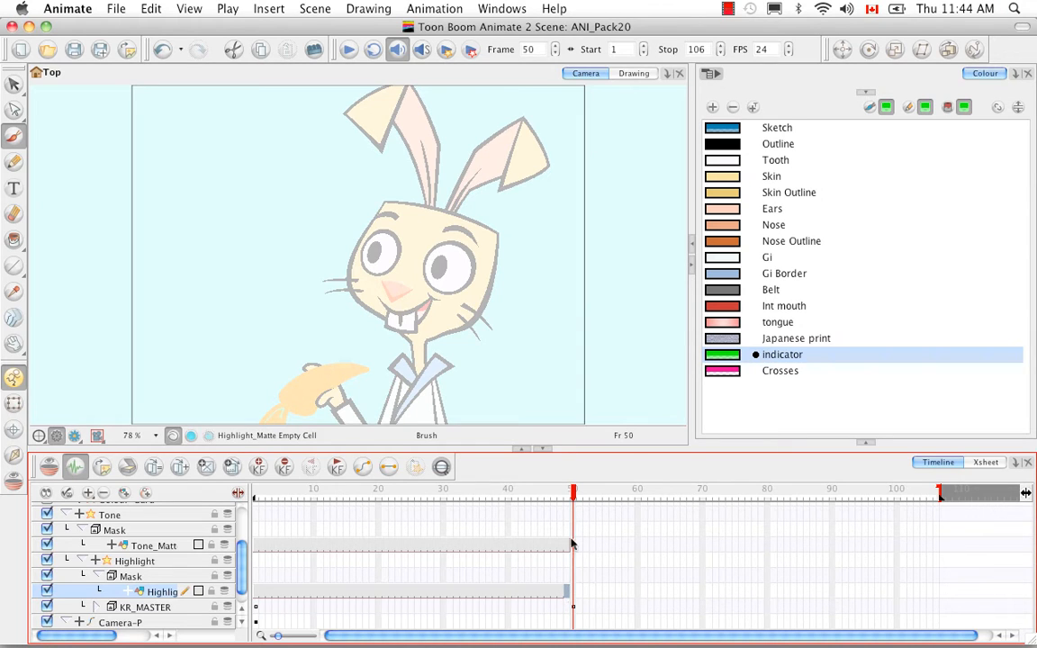
drag(573, 494, 575, 494)
click(575, 546)
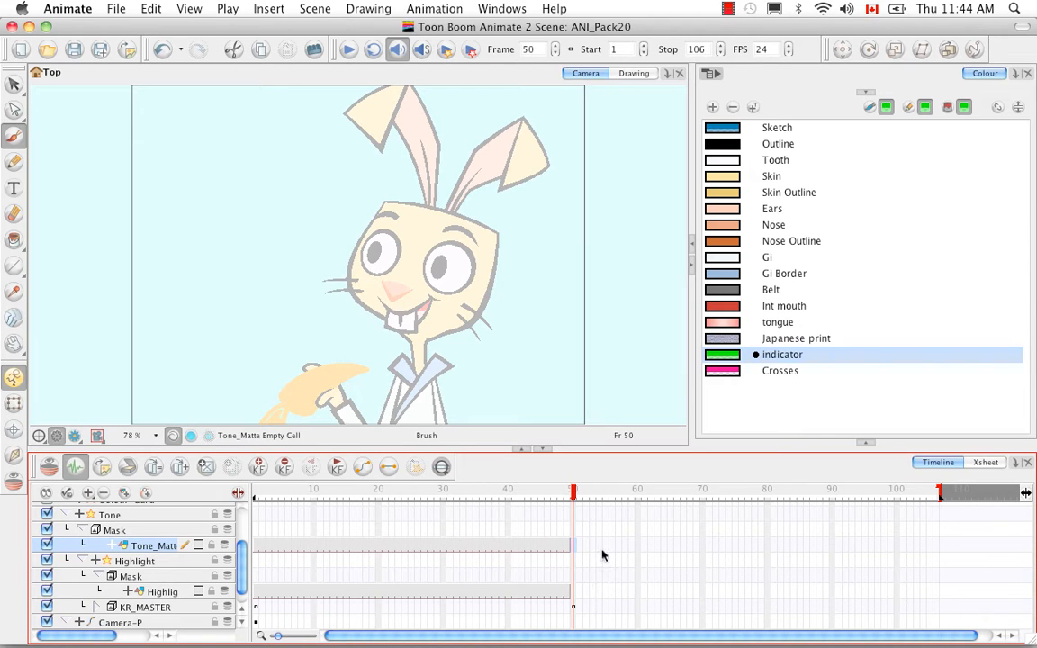
click(632, 74)
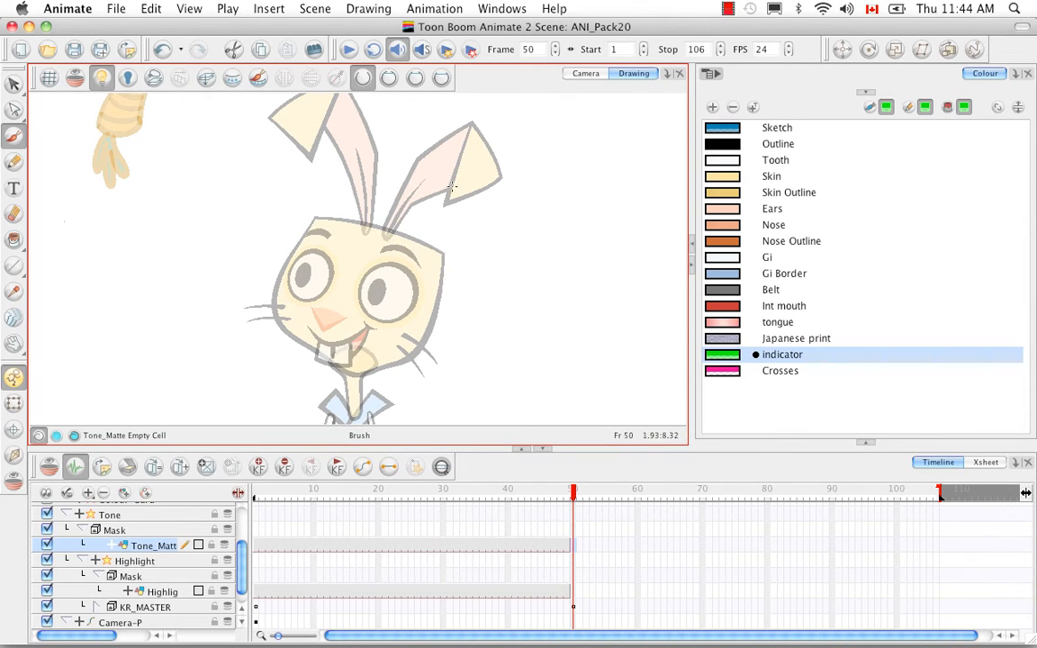
mouse_move(450, 186)
mouse_down()
mouse_move(396, 228)
mouse_move(416, 199)
mouse_move(446, 187)
mouse_up()
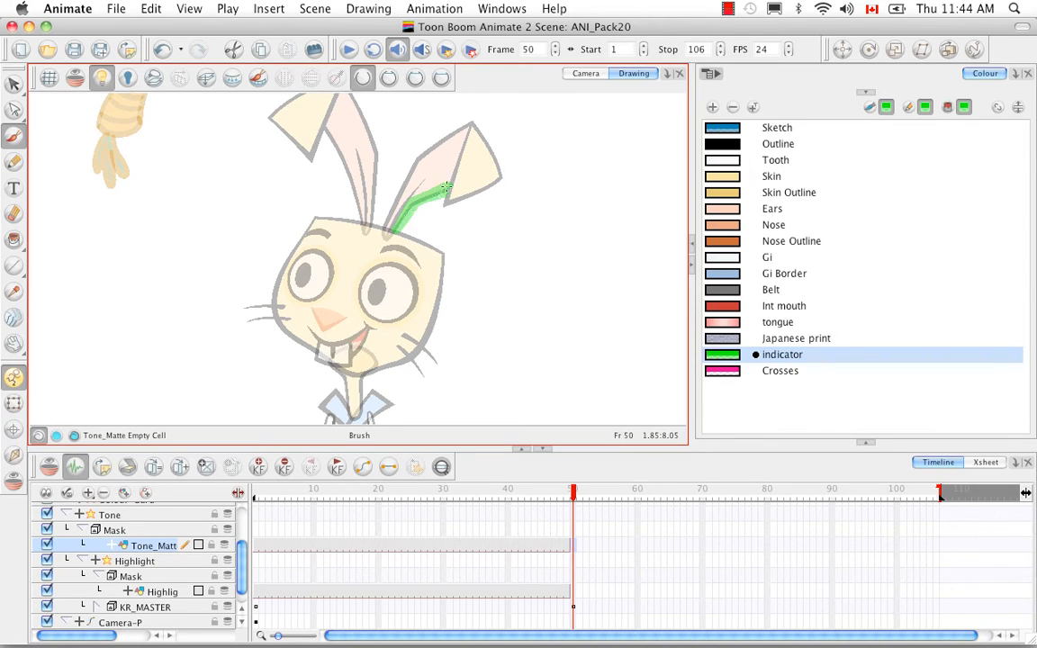
mouse_move(442, 262)
mouse_down()
mouse_move(429, 322)
mouse_move(382, 364)
mouse_up()
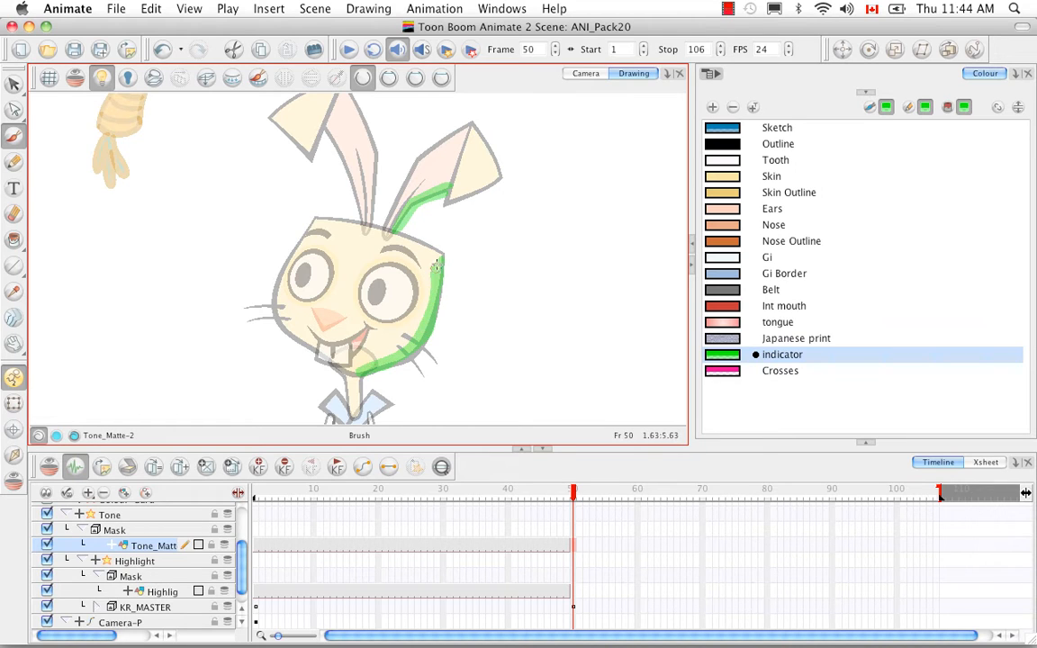
key(super+z)
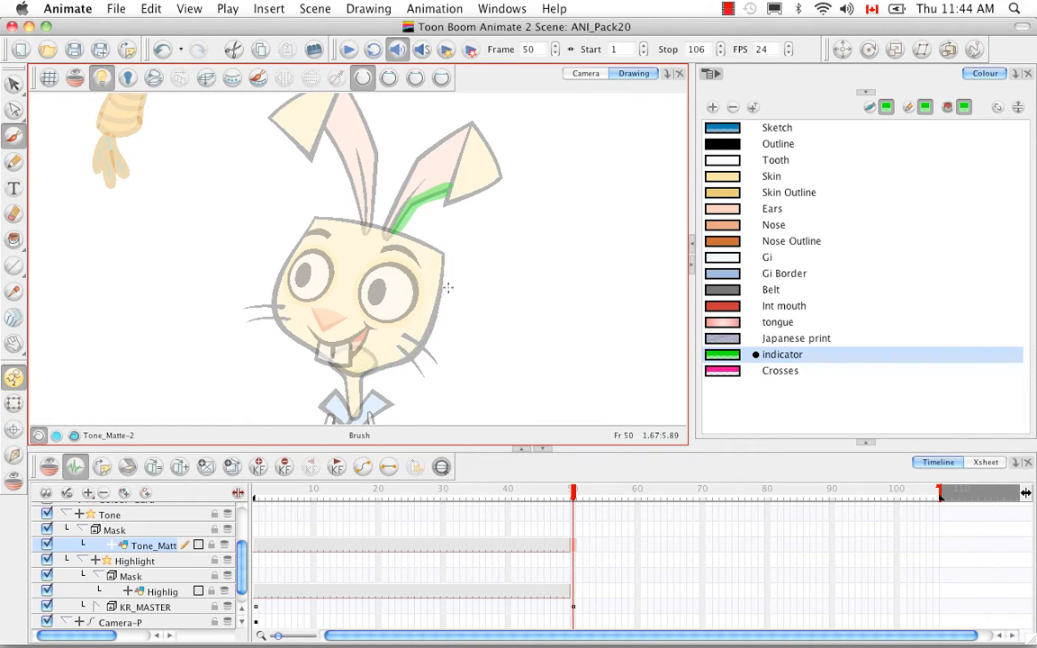
mouse_move(442, 257)
mouse_down()
mouse_move(427, 324)
mouse_move(380, 362)
mouse_up()
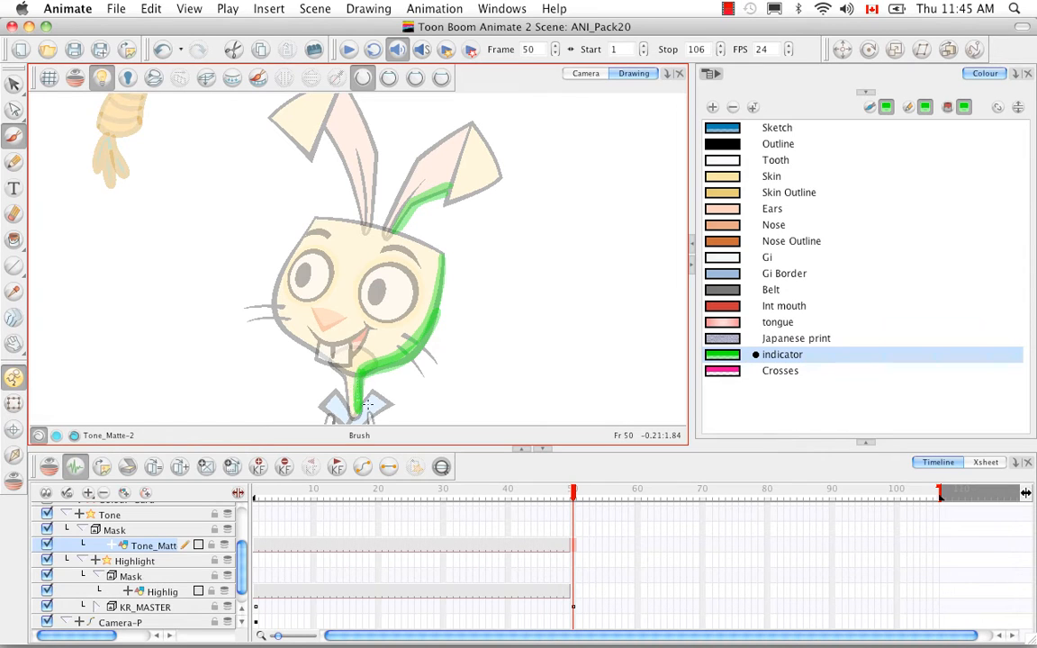
Extend the exposure of the second Tone_Matte drawing from frame 50 to frame 106.
drag(578, 547, 574, 500)
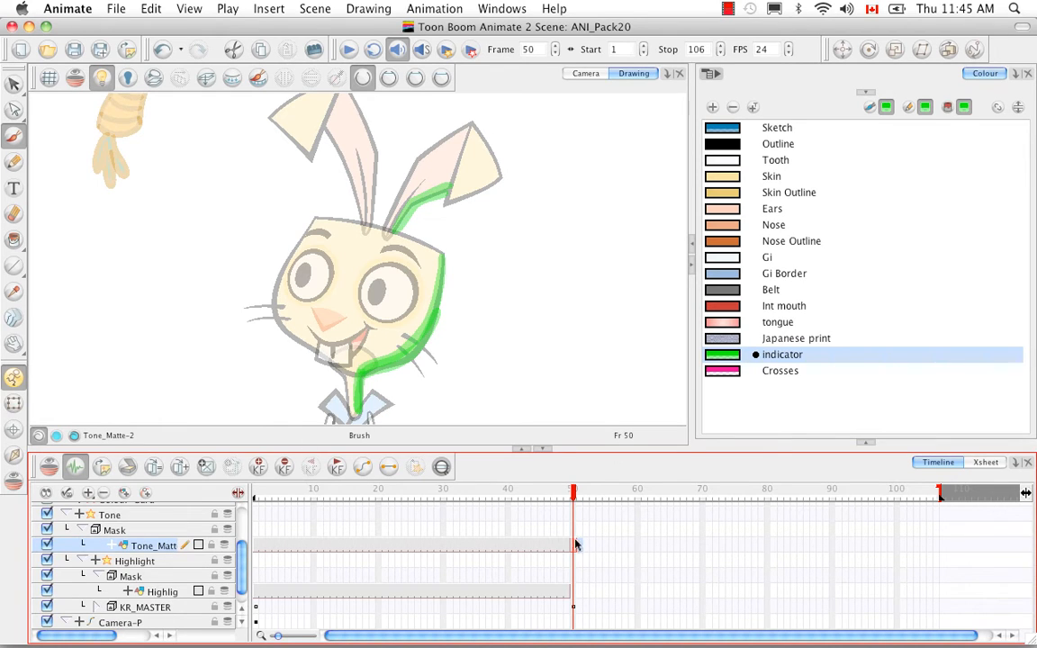
click(939, 547)
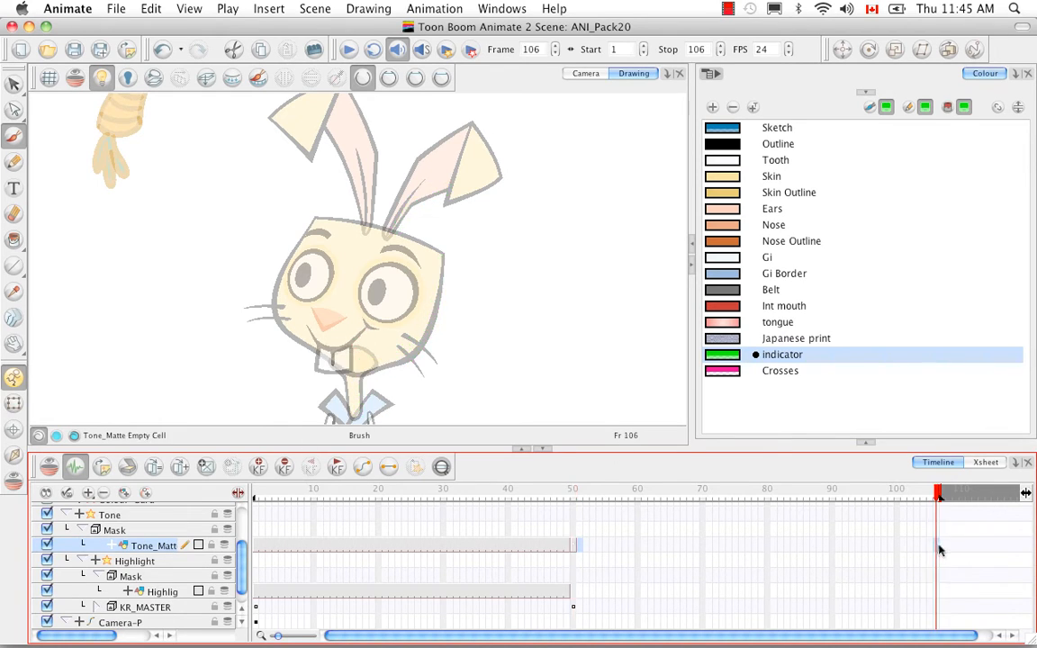
right_click(937, 549)
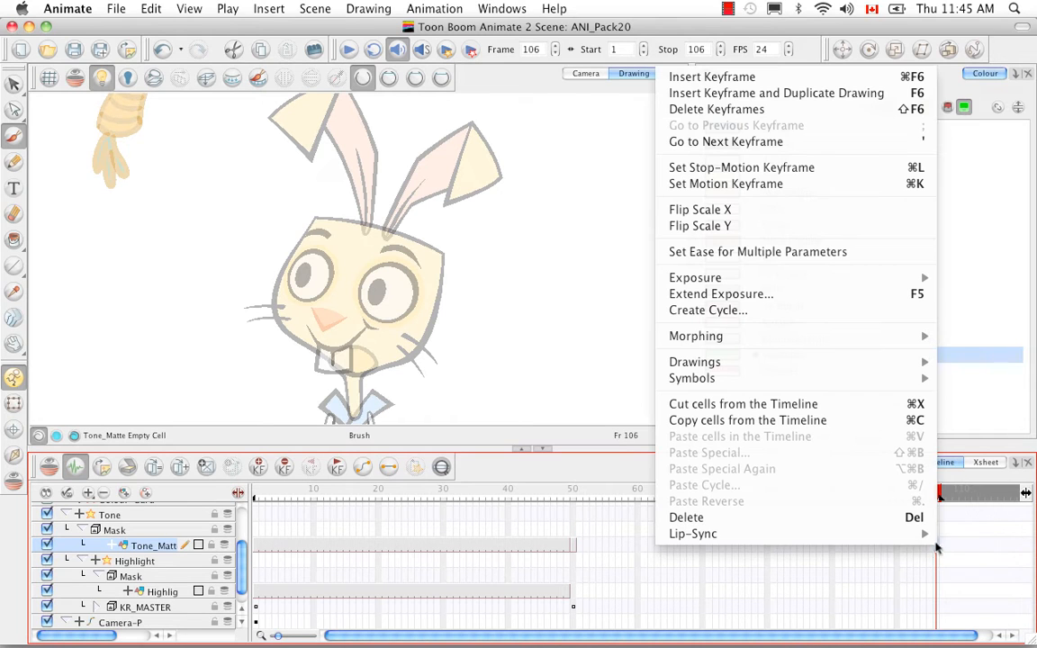
click(895, 296)
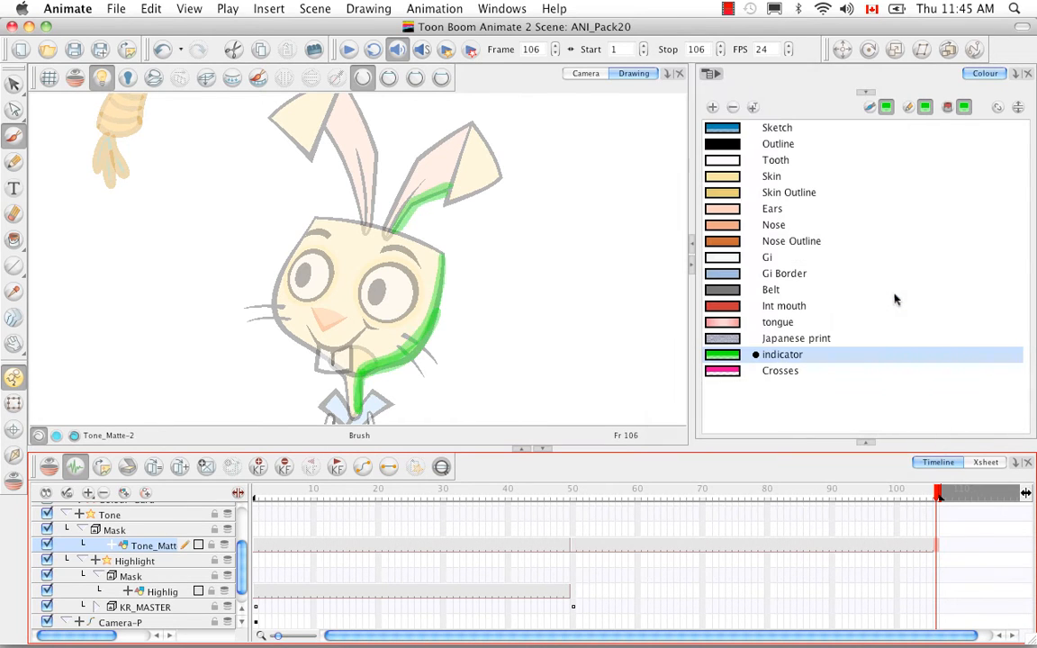
Paint a new Highlight_Matte drawing at frame 50 along the left ear and its folded tip, the left cheek and the neck's left edge.
click(572, 594)
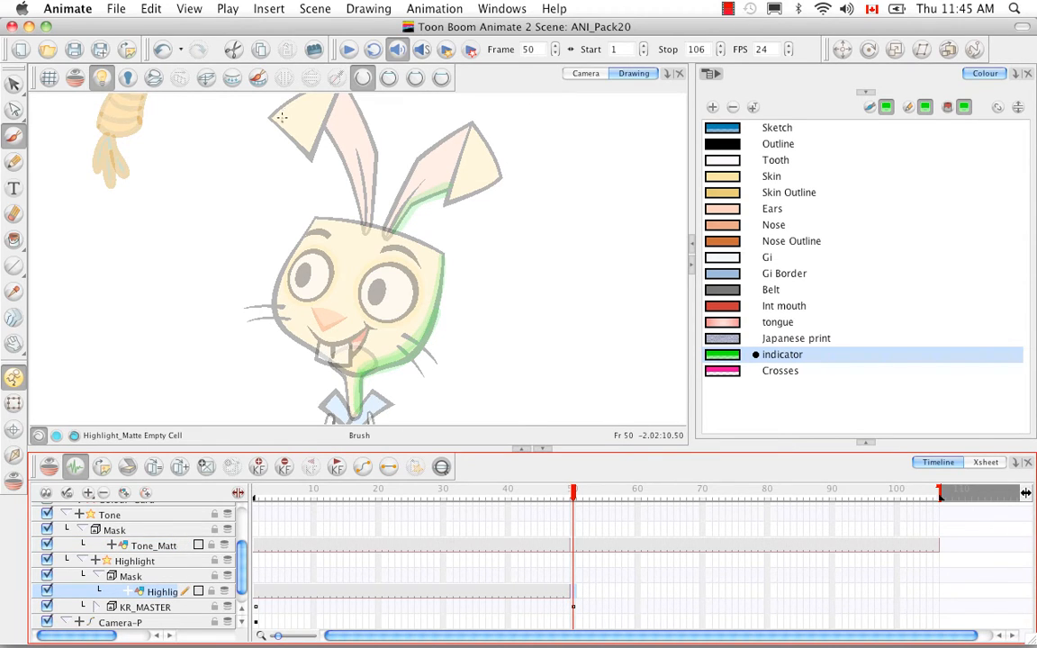
mouse_move(269, 117)
mouse_down()
mouse_move(311, 157)
mouse_move(334, 137)
mouse_move(358, 213)
mouse_up()
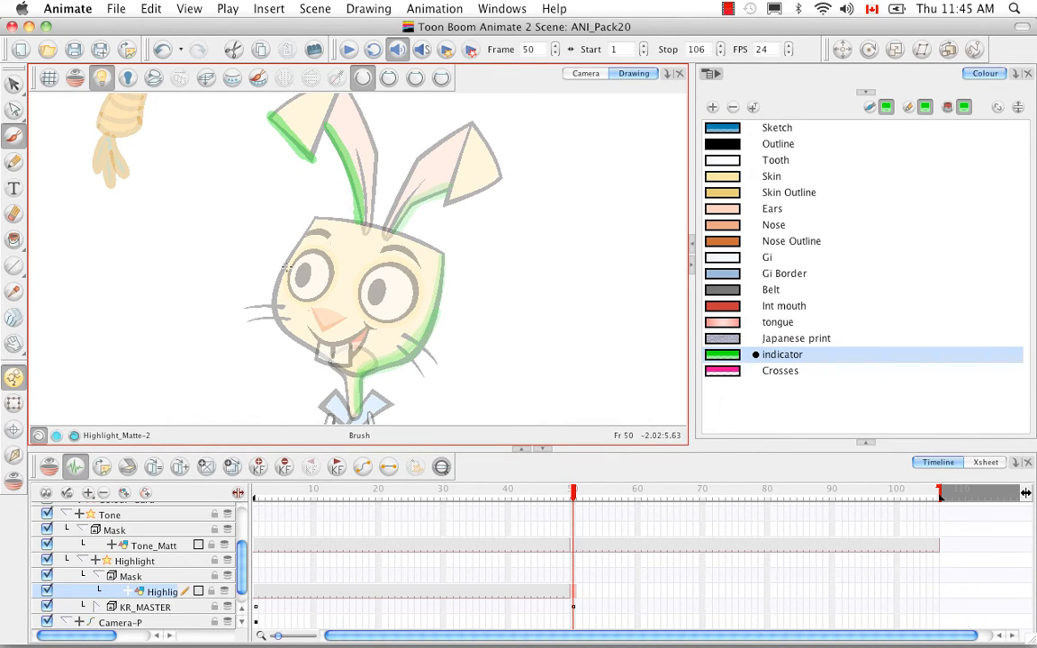
mouse_move(282, 277)
mouse_down()
mouse_move(280, 308)
mouse_move(311, 353)
mouse_up()
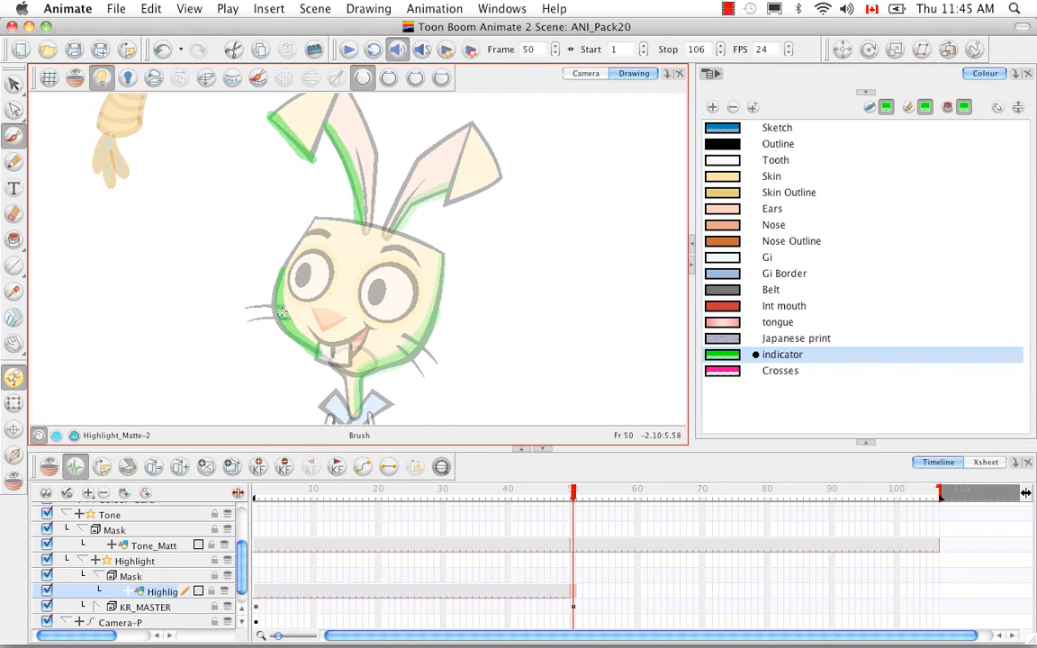
mouse_move(281, 272)
mouse_down()
mouse_move(284, 331)
mouse_move(345, 399)
mouse_up()
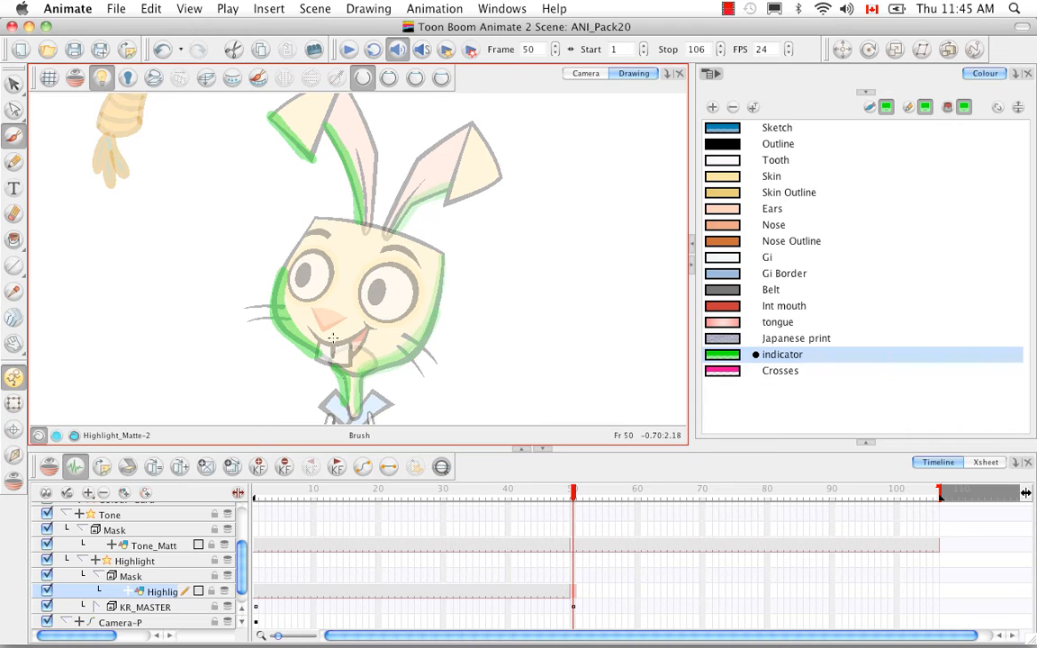
Extend the exposure of the second Highlight_Matte drawing from frame 50 to frame 106.
drag(574, 500, 572, 502)
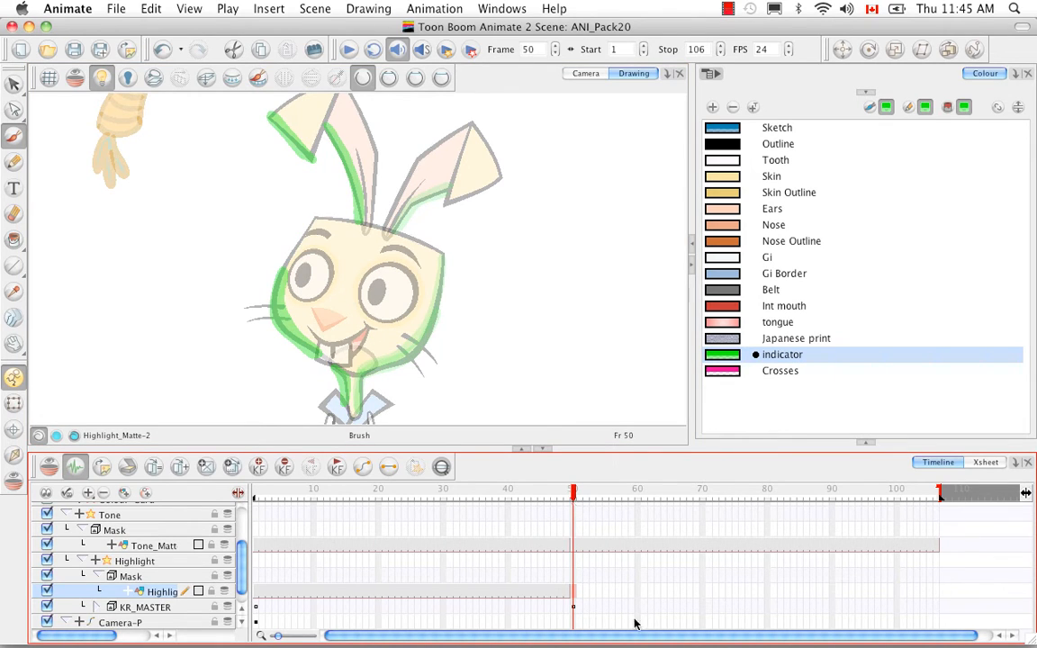
click(937, 594)
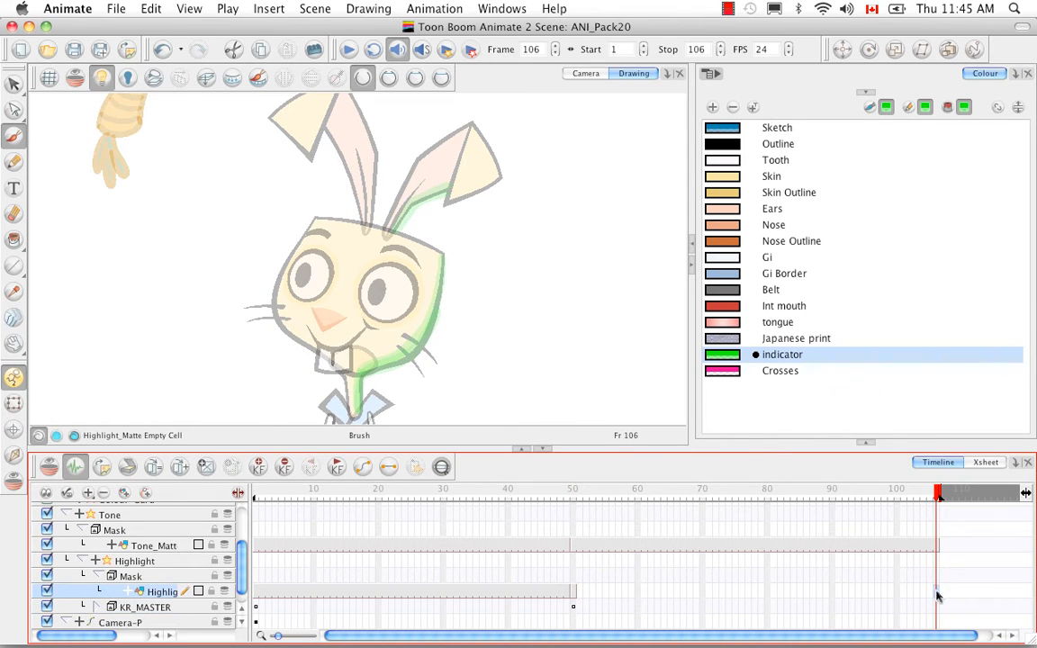
right_click(937, 594)
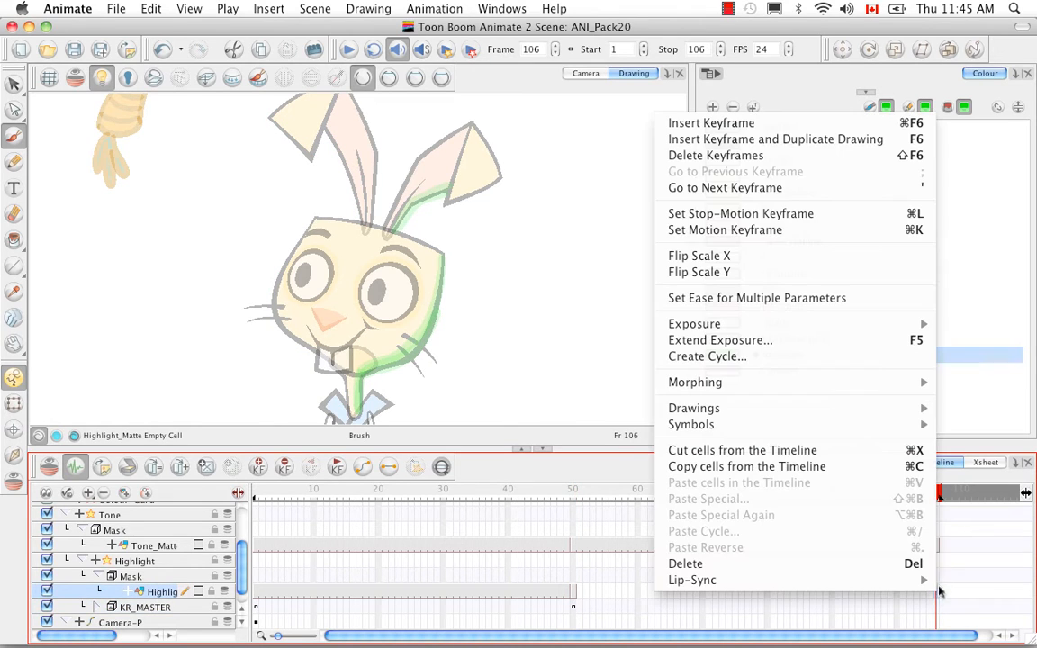
click(886, 346)
Render a preview in the Camera view and compare the shading on frames 49 and 50.
click(918, 493)
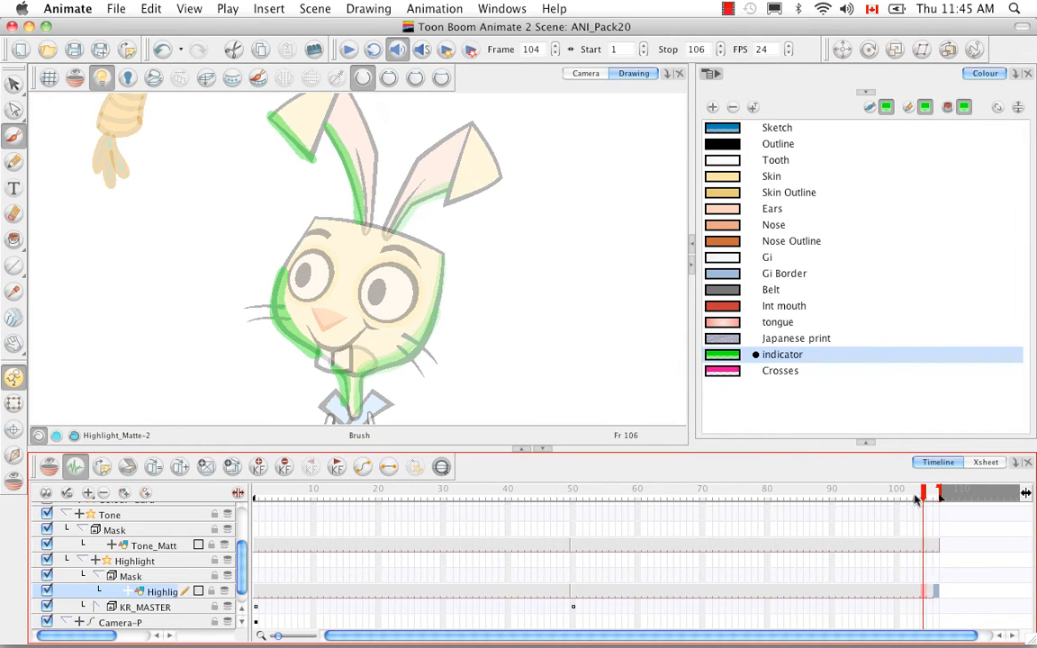
mouse_move(917, 499)
mouse_down()
mouse_move(551, 518)
mouse_move(517, 503)
mouse_up()
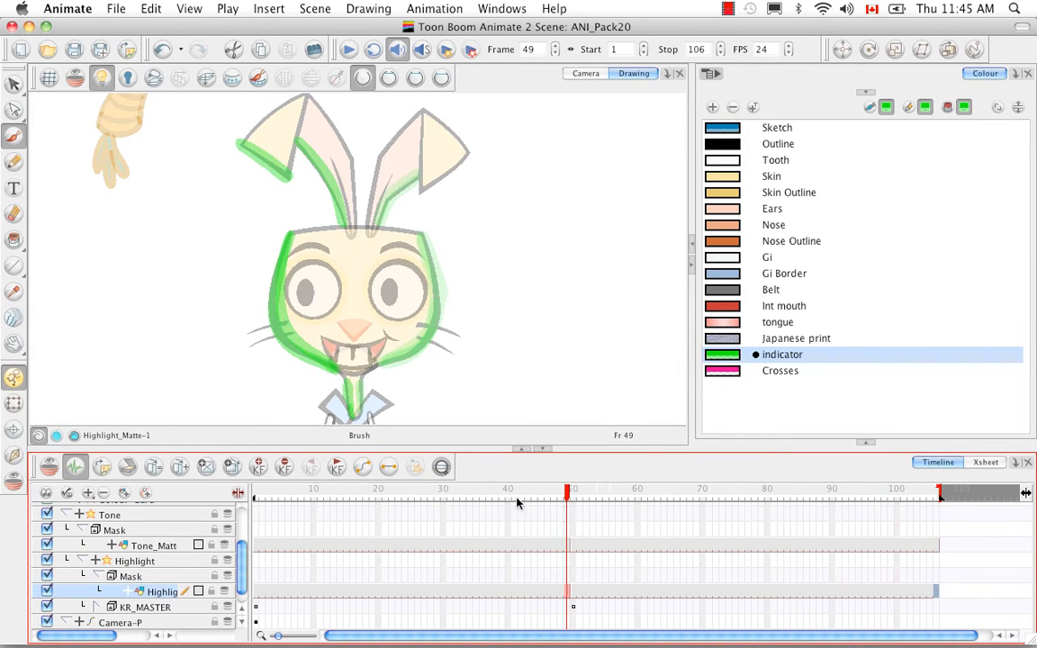
click(583, 73)
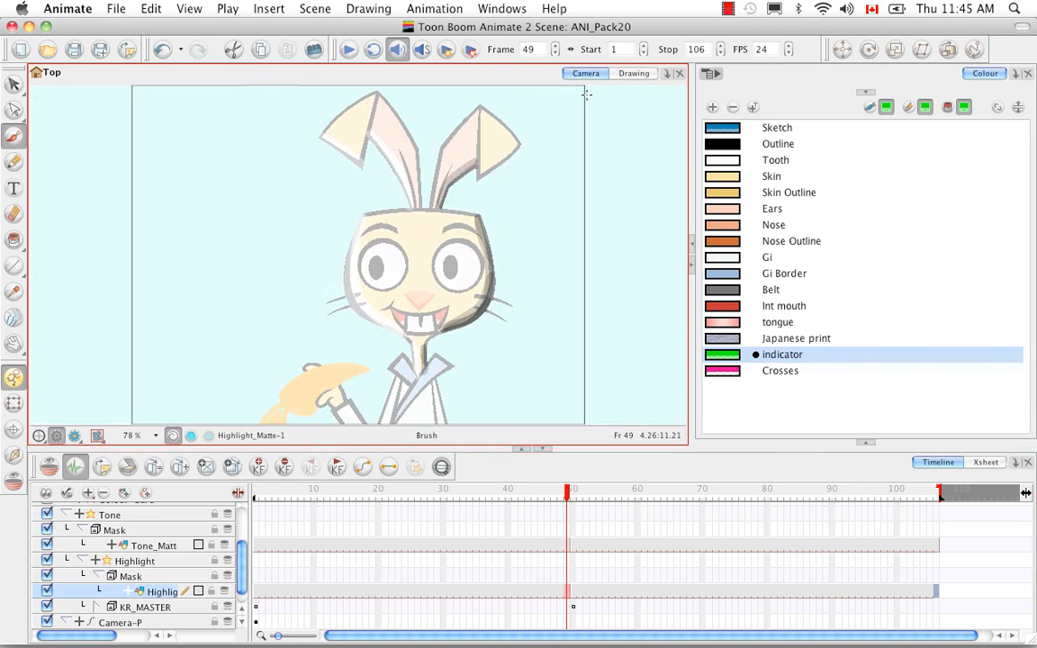
click(75, 434)
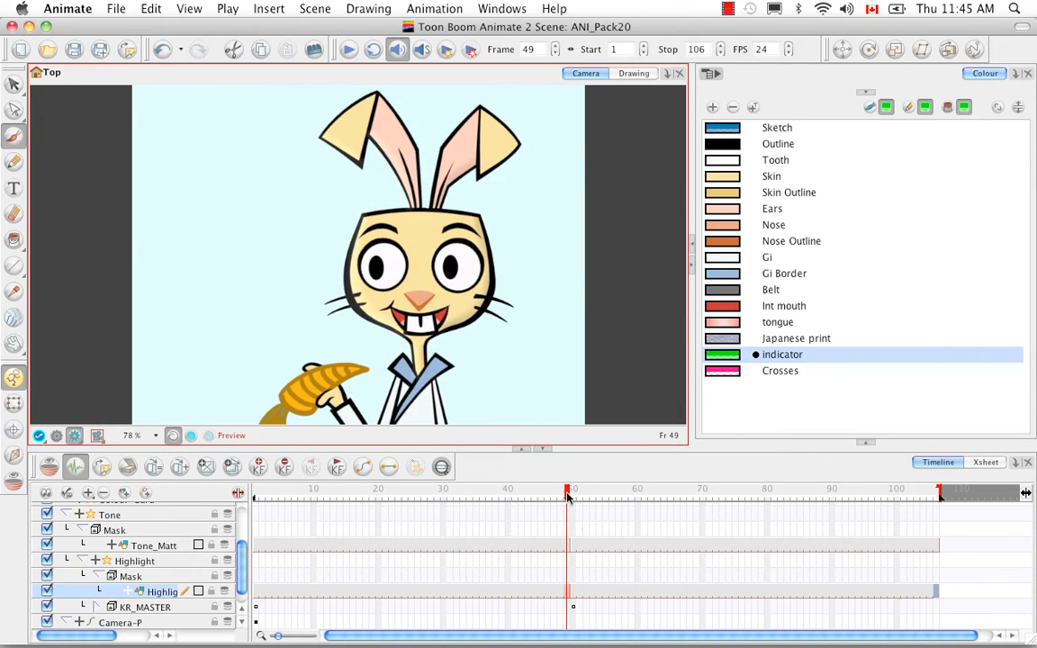
mouse_move(567, 495)
mouse_down()
mouse_move(579, 495)
mouse_move(558, 495)
mouse_move(576, 498)
mouse_up()
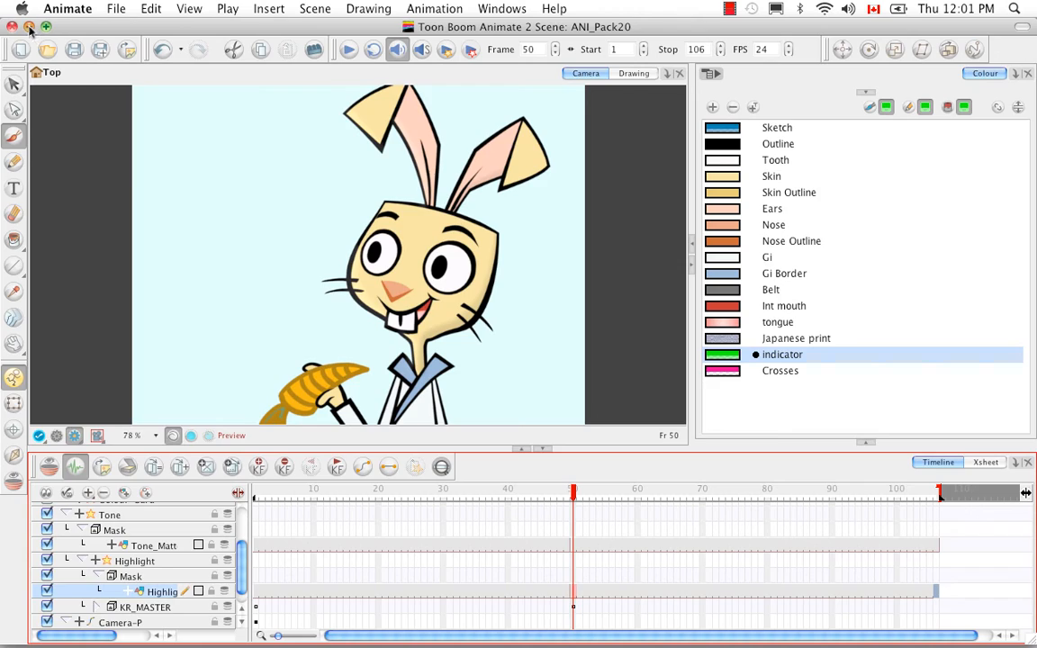
Switch to Animate Pro and open the scene ANP_Pack20.anim from the ANP_Pack20 folder inside Pack21.
click(29, 27)
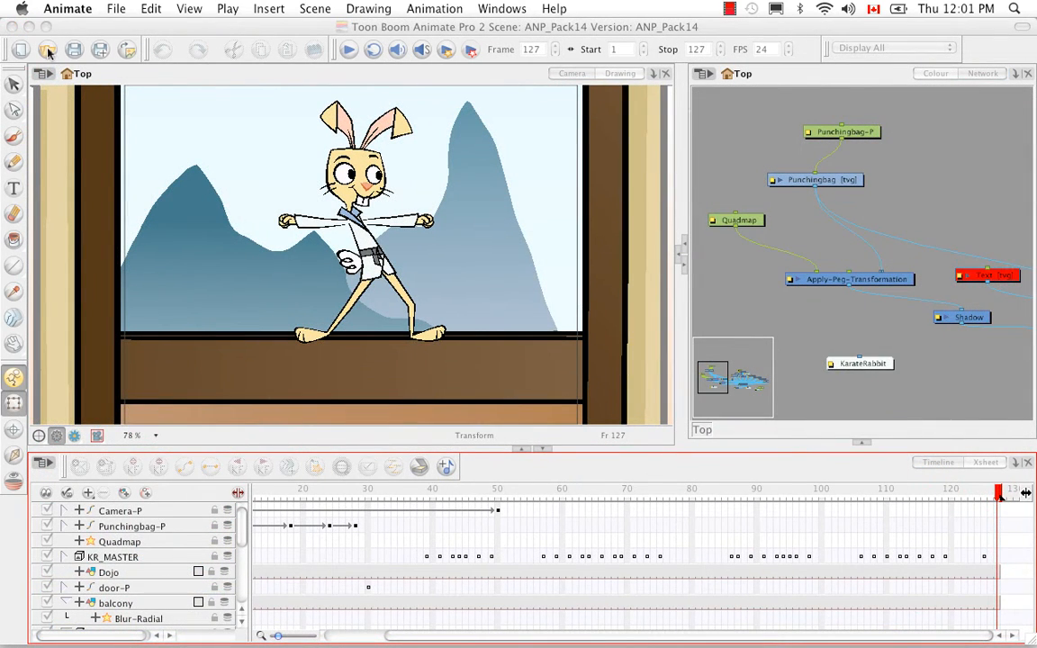
click(49, 51)
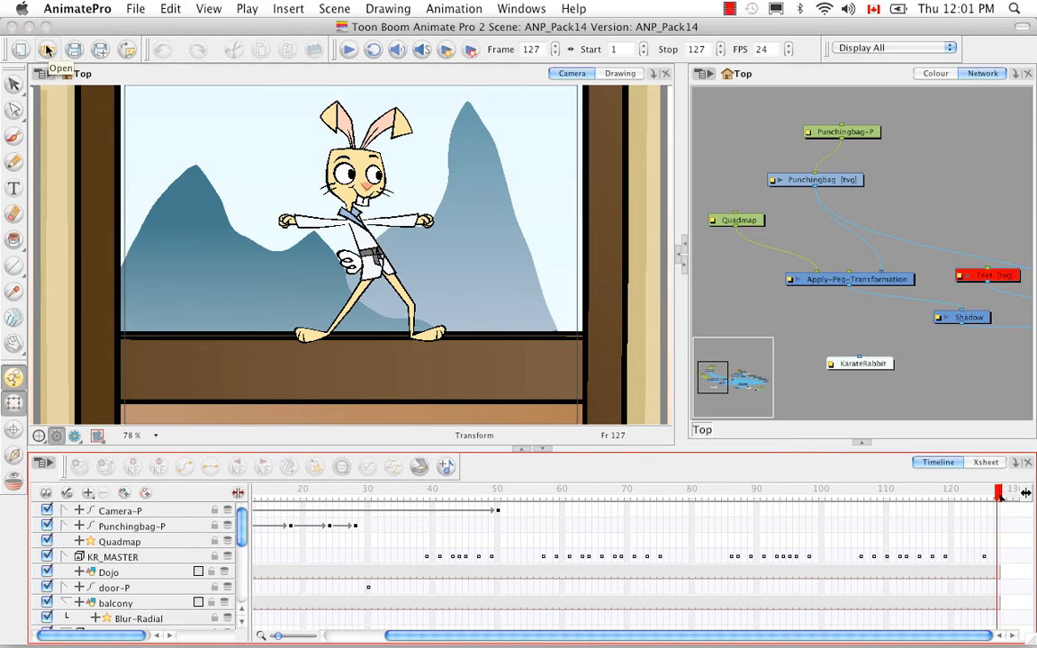
click(49, 51)
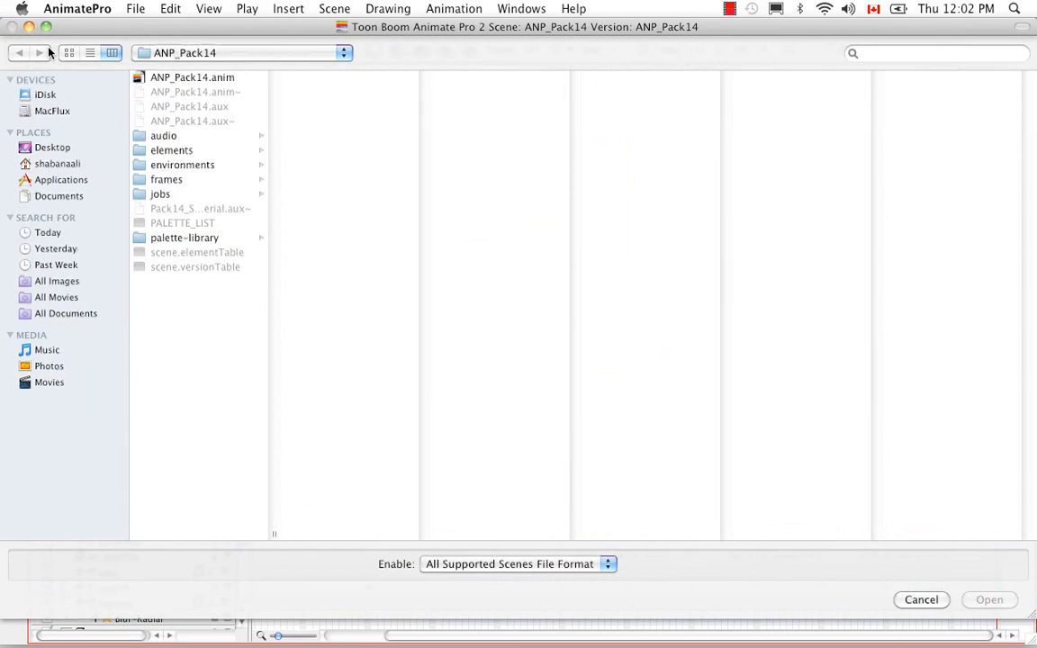
click(343, 54)
click(319, 73)
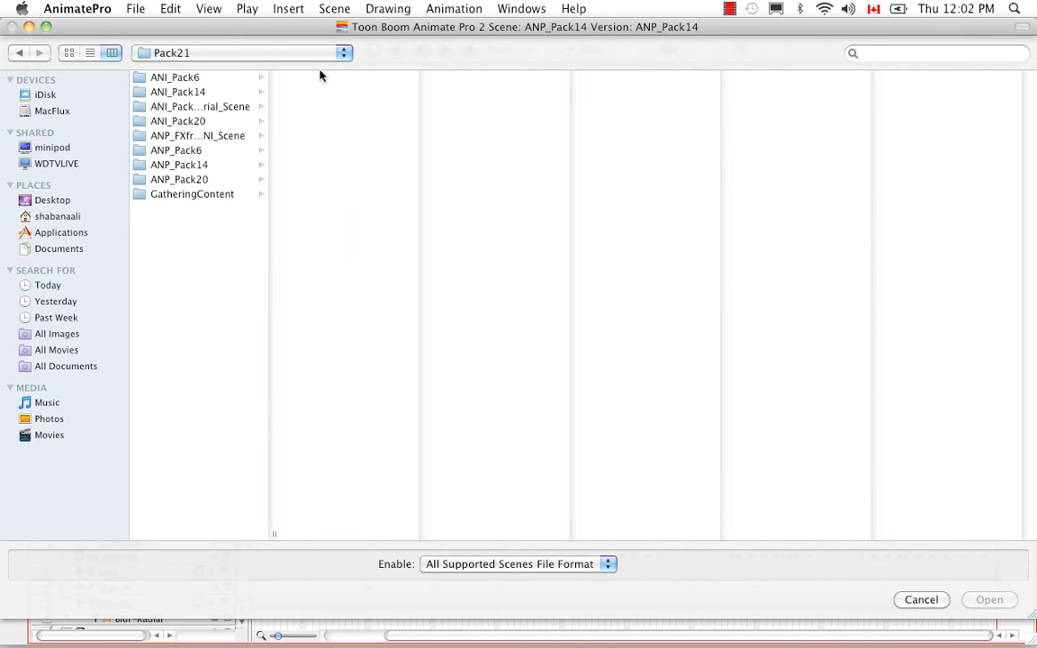
click(187, 180)
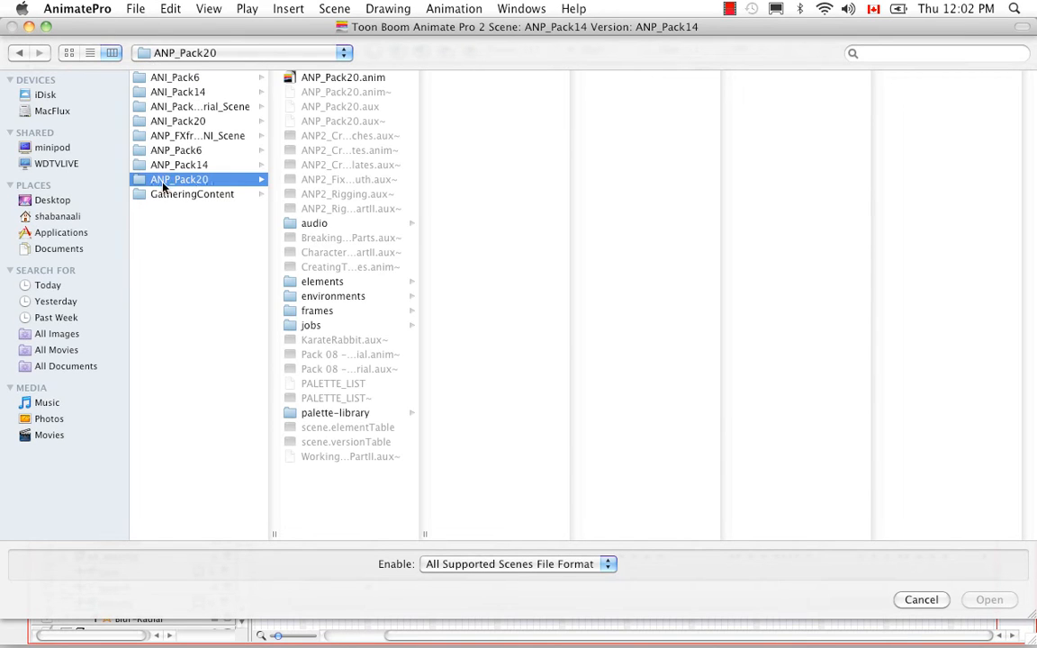
click(301, 77)
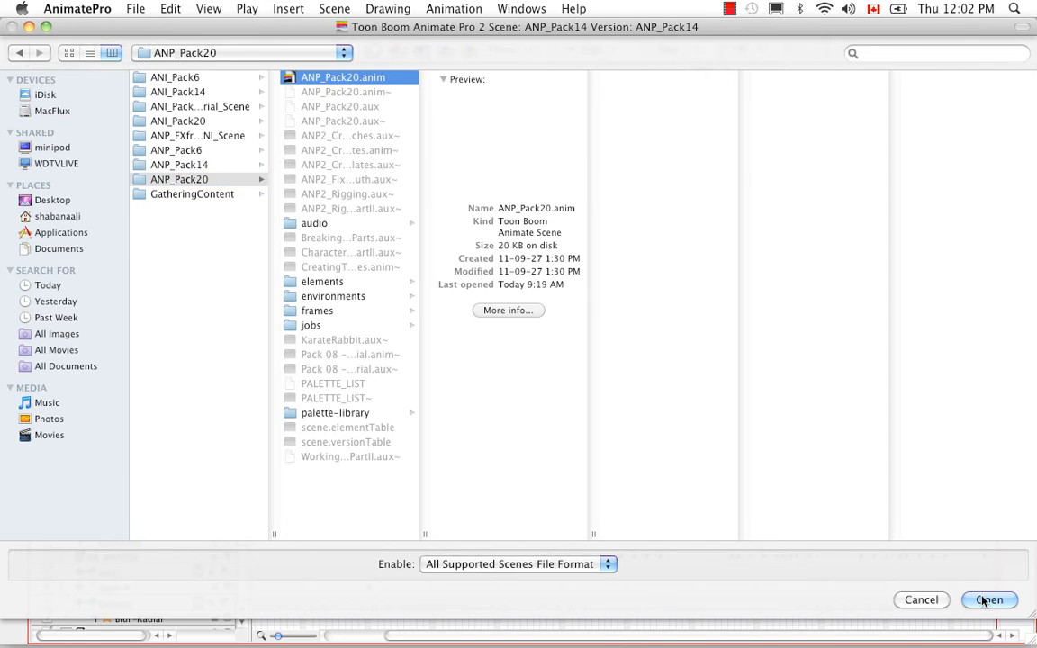
click(989, 599)
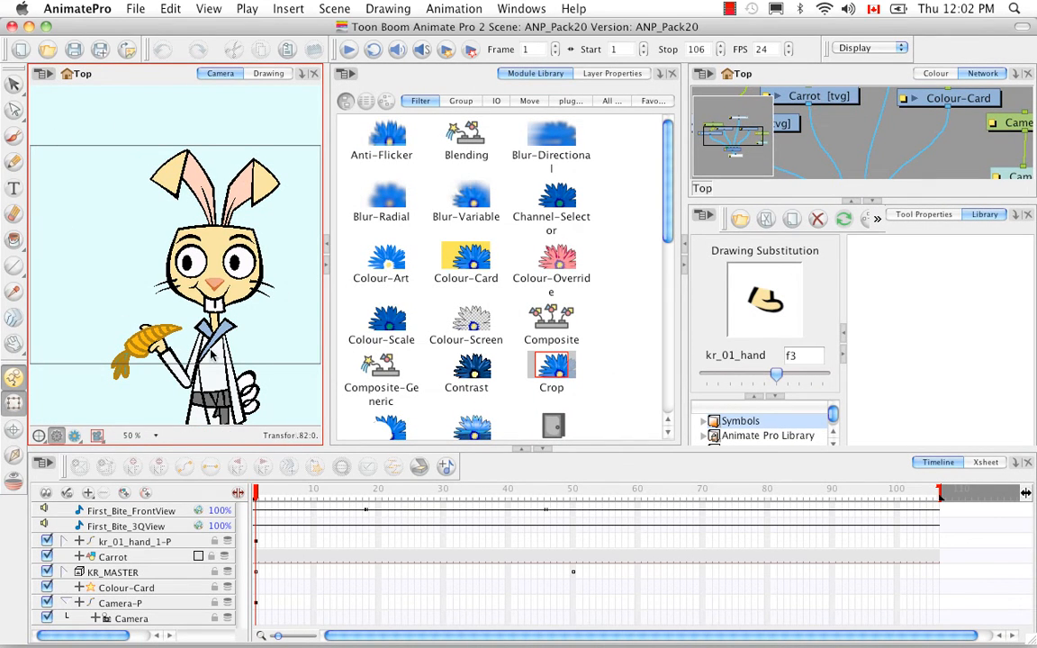
Enlarge the Camera view and play the scene through with sound.
click(327, 268)
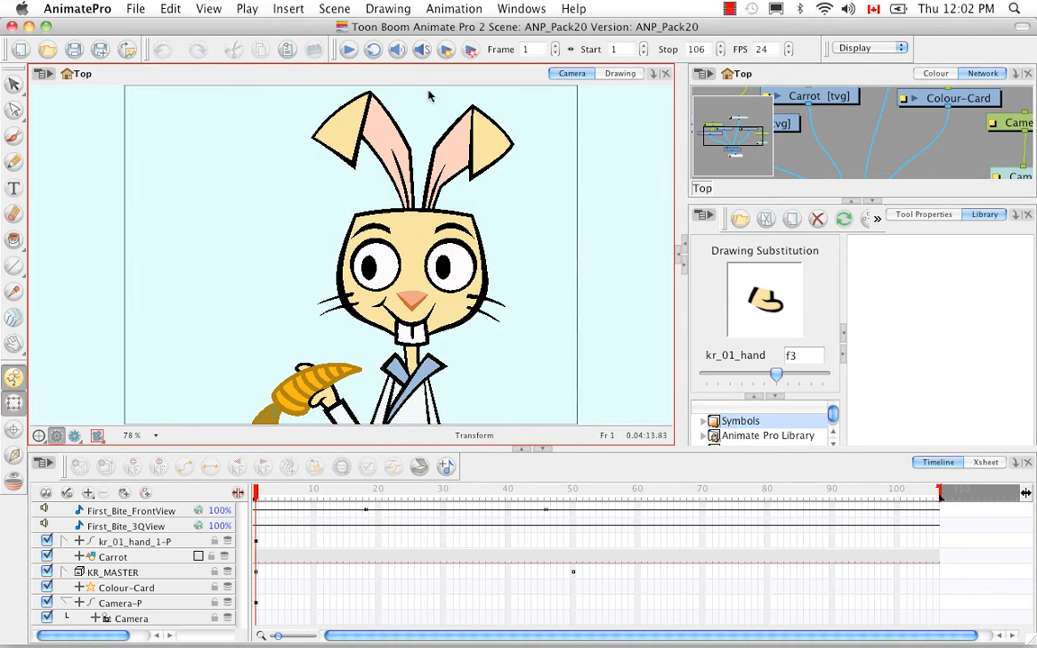
click(399, 51)
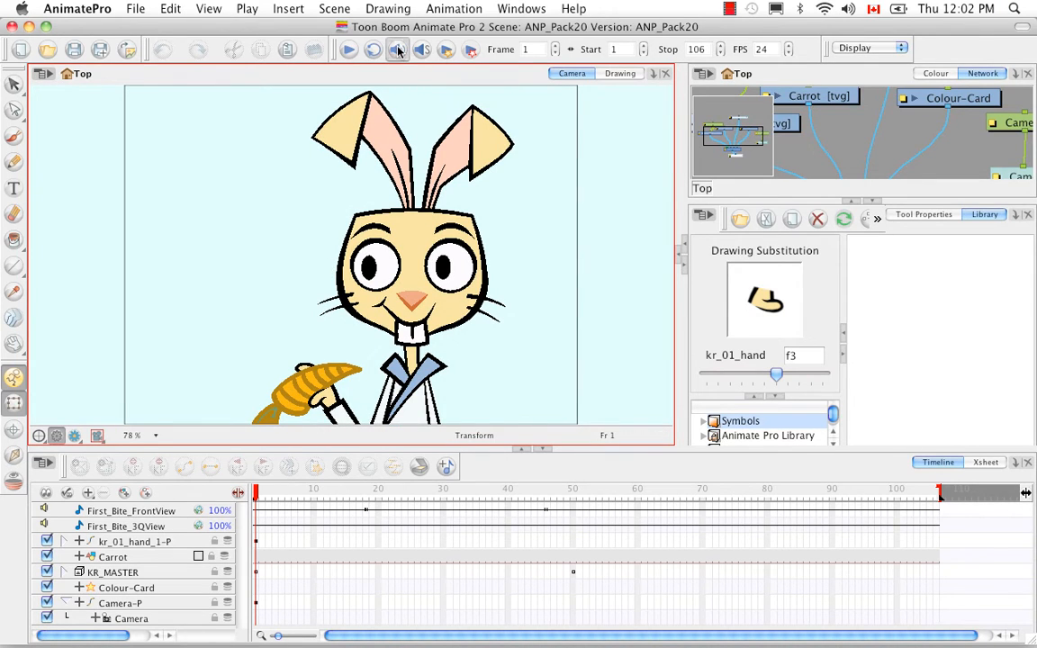
click(349, 51)
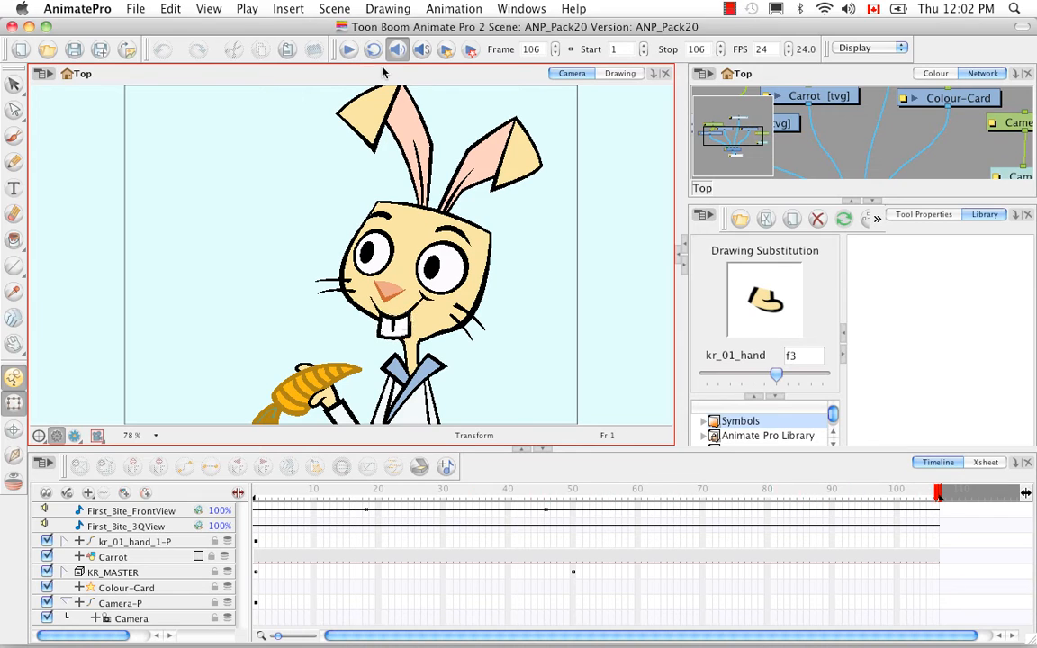
Add a Highlight and a Tone effect module from the Module Library to the network, above the existing modules.
click(872, 202)
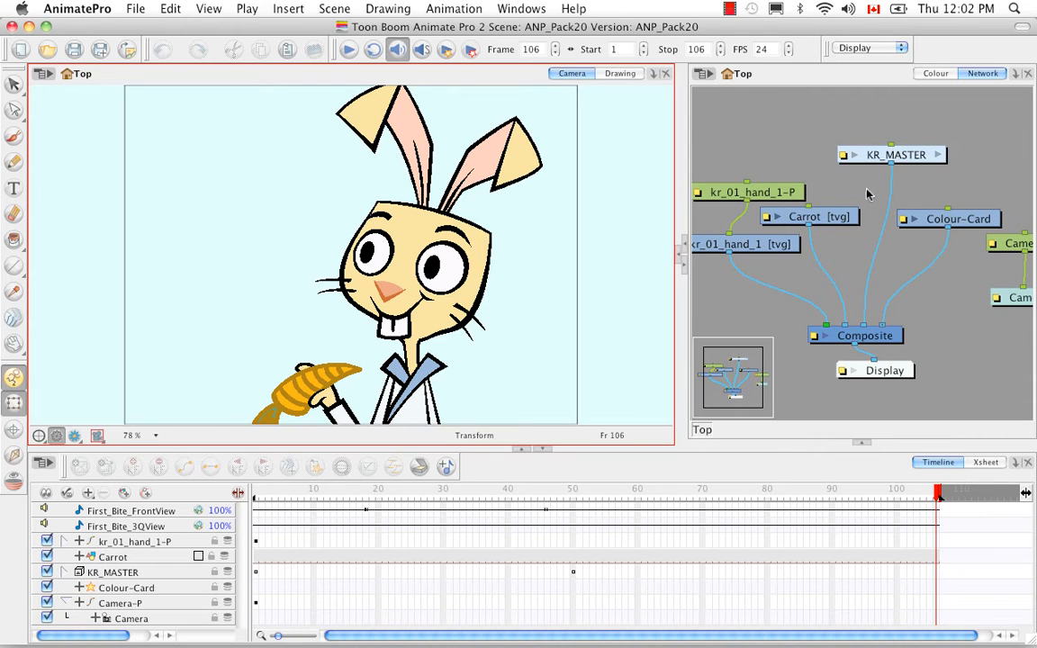
click(679, 259)
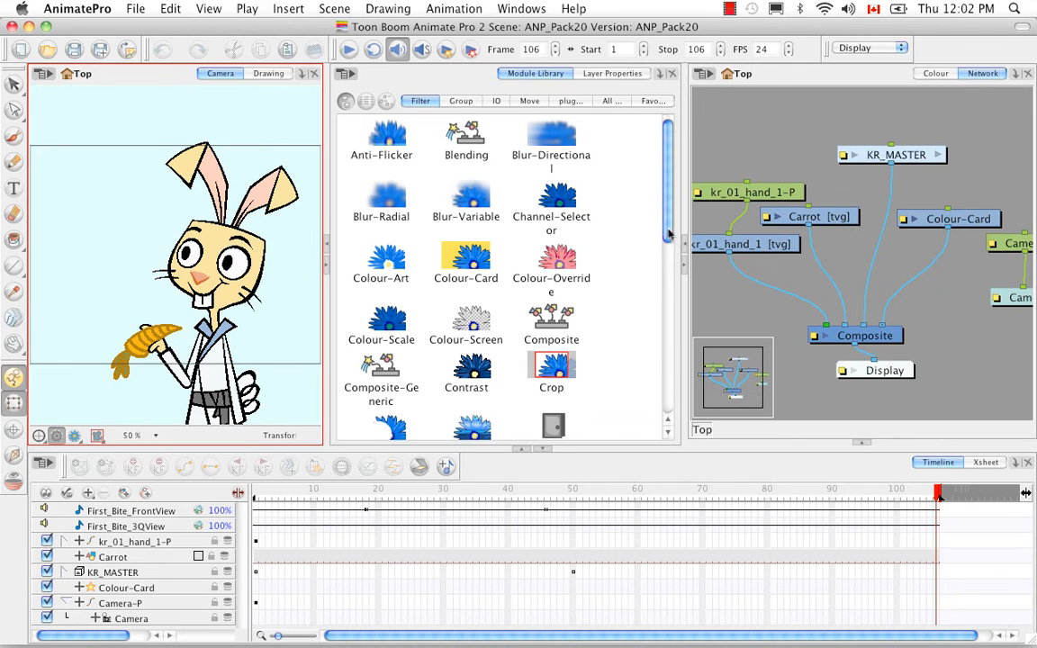
drag(666, 197, 661, 286)
click(550, 361)
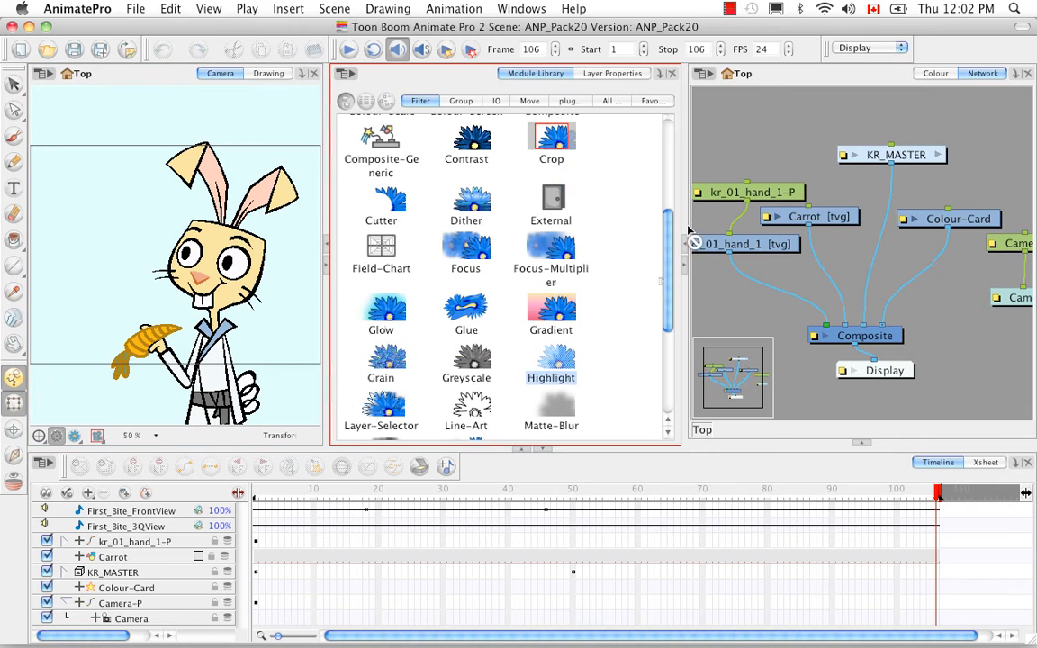
drag(787, 135, 785, 134)
scroll(599, 236, down, 5)
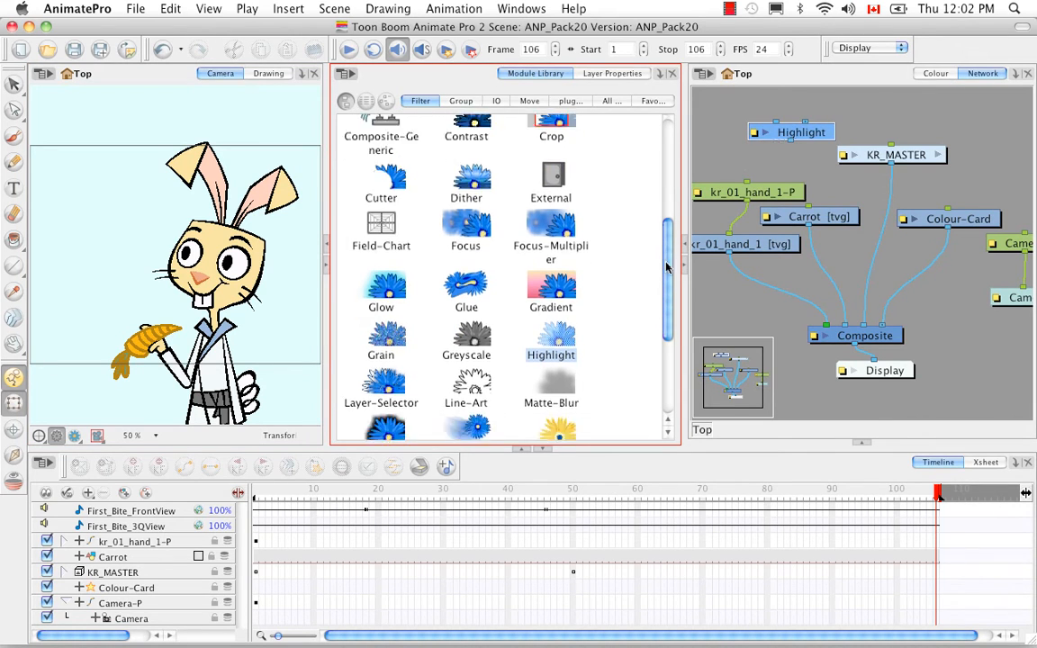
click(380, 407)
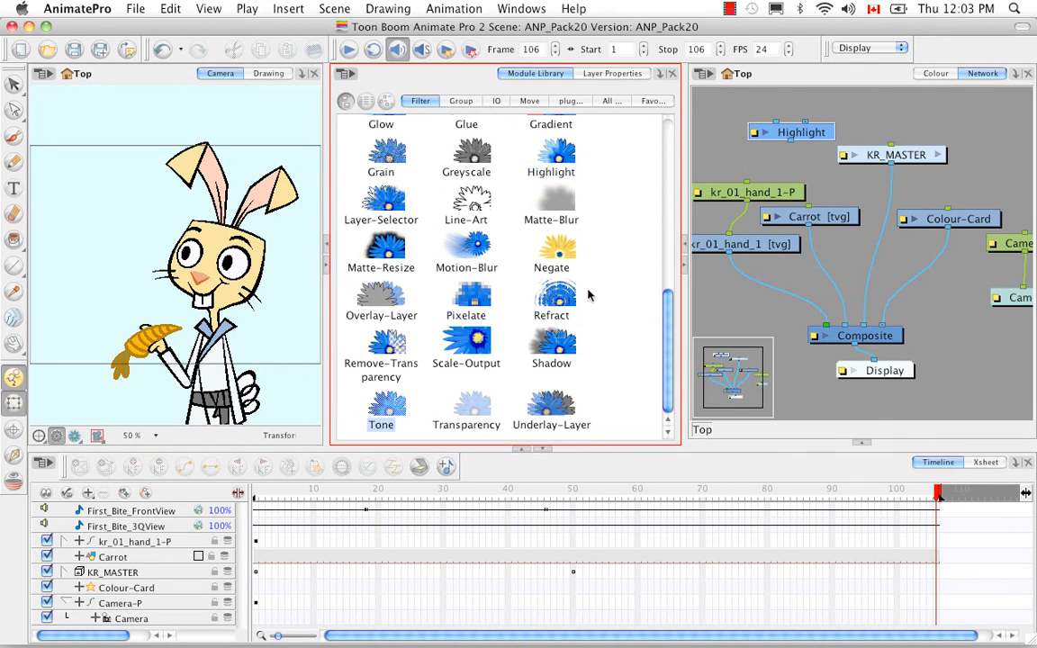
drag(715, 118, 729, 125)
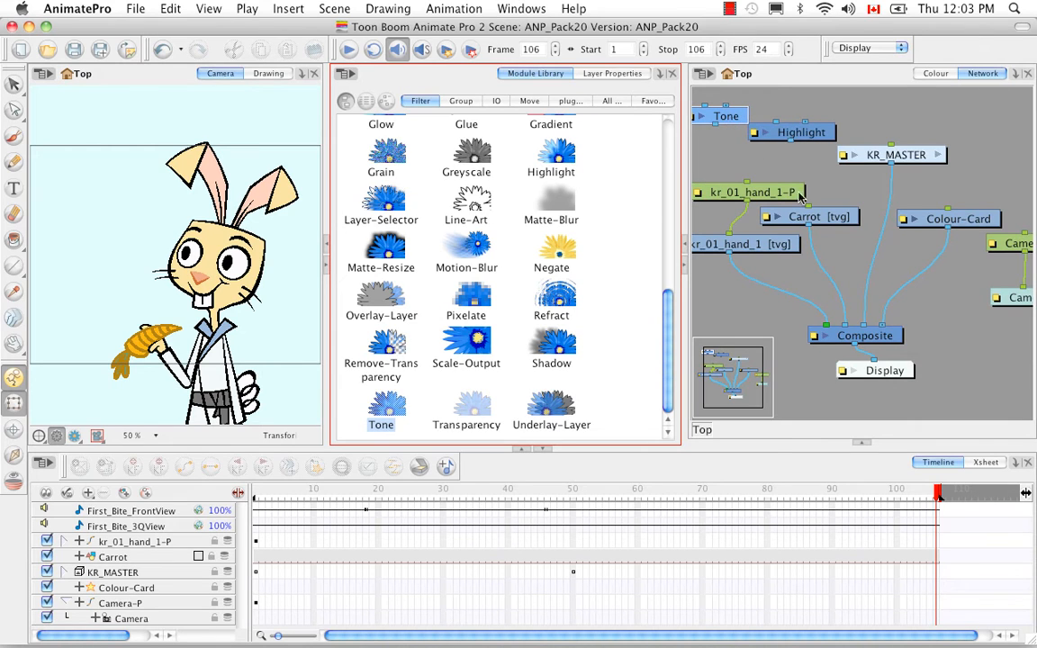
Insert the Highlight module between KR_MASTER and Composite, spacing out the Tone, KR_MASTER and Highlight modules in the enlarged network.
key(grave)
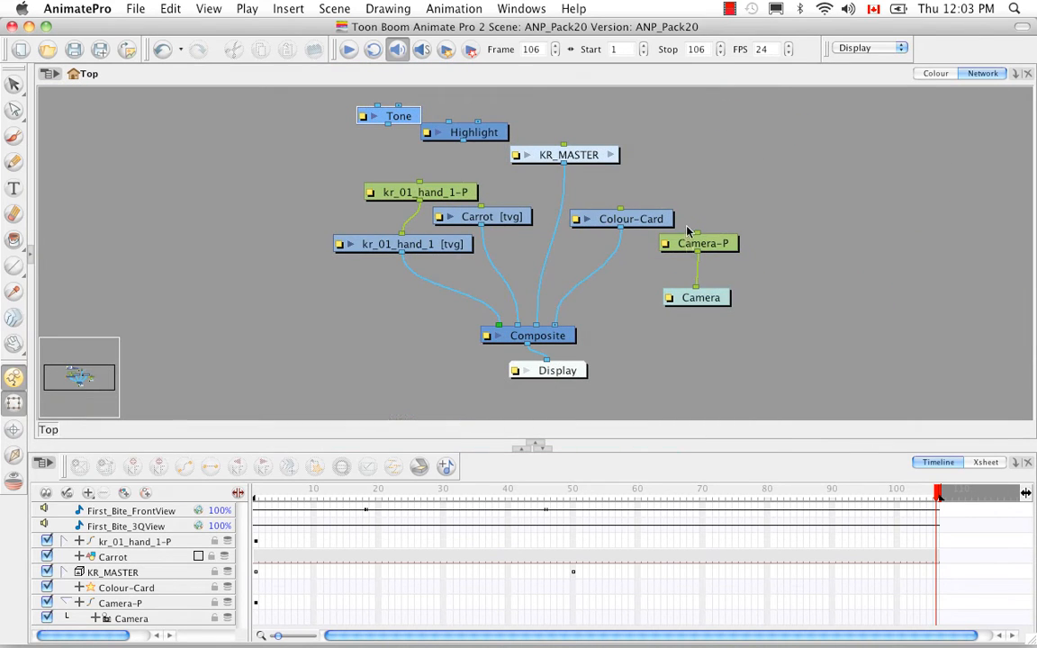
drag(404, 115, 378, 134)
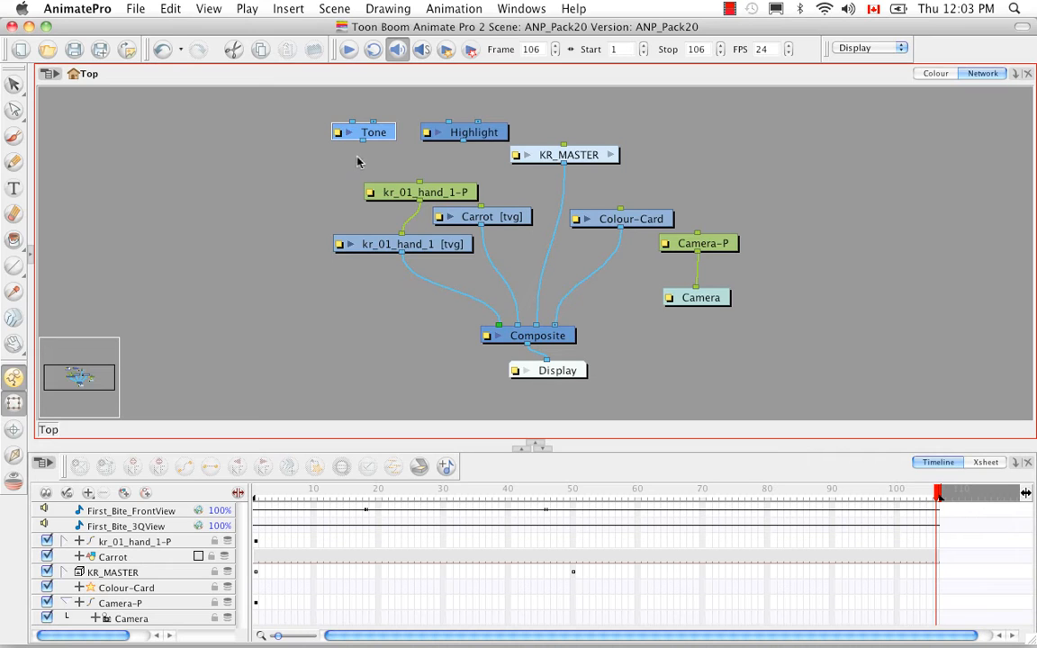
drag(567, 148, 596, 104)
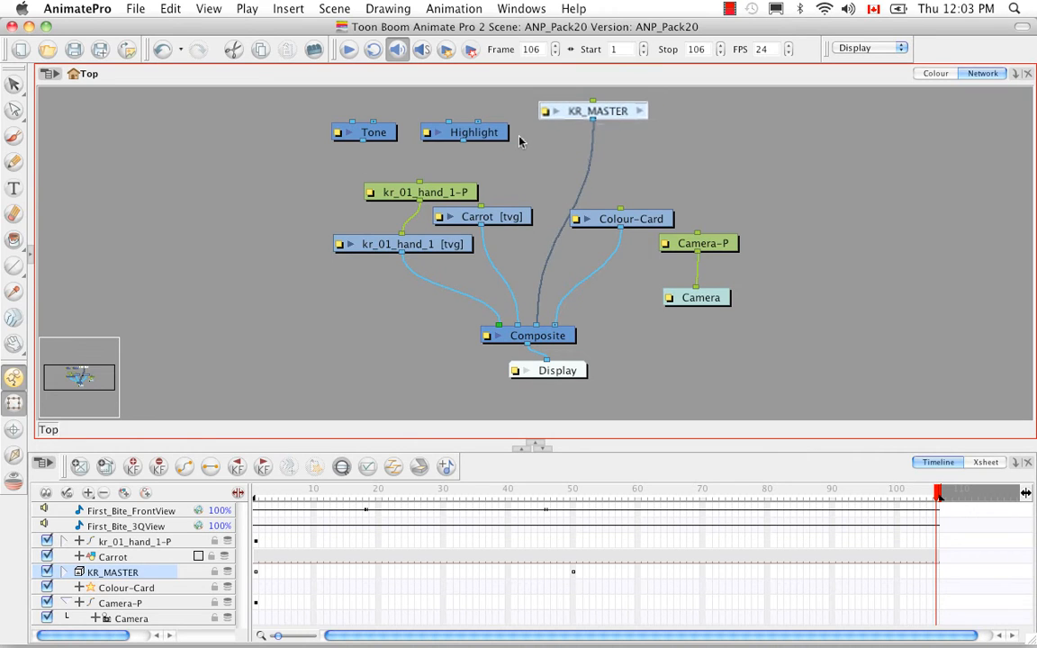
drag(506, 137, 582, 158)
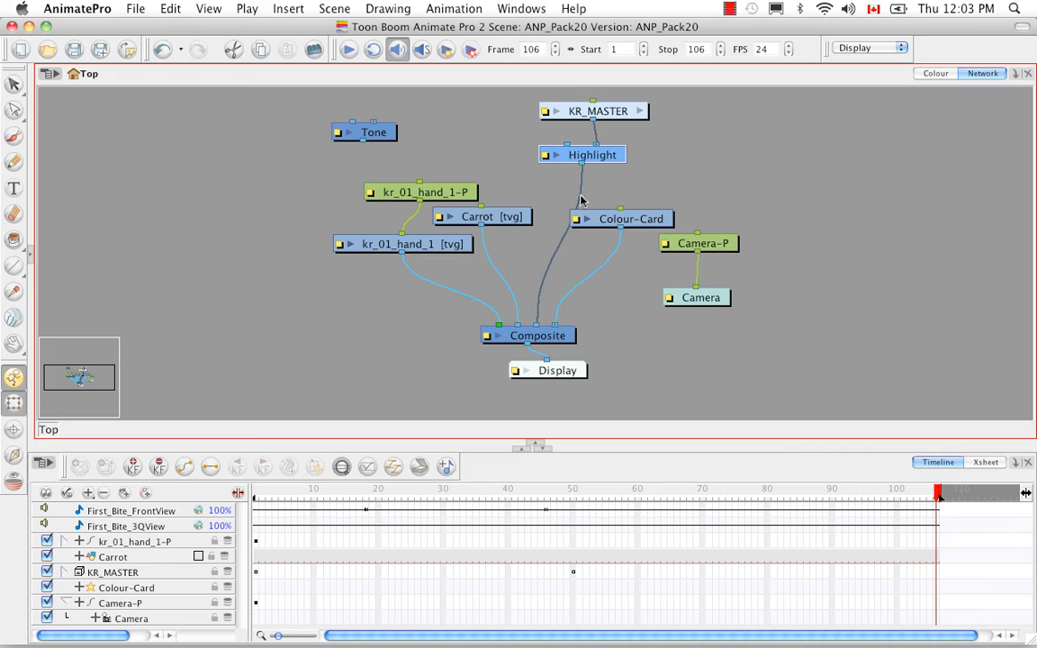
drag(612, 155, 595, 175)
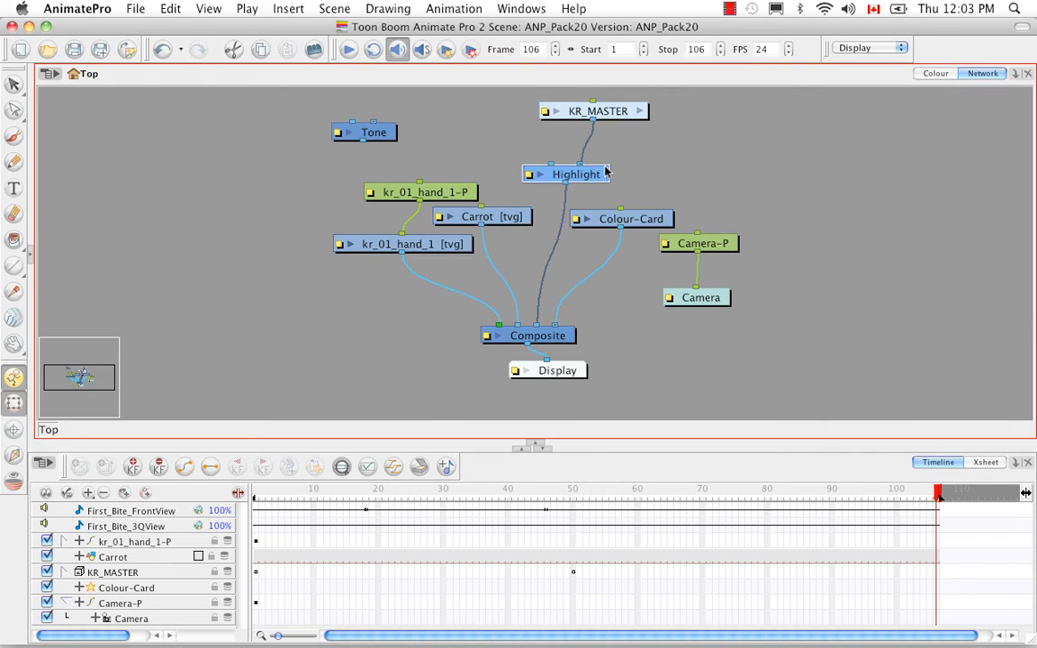
click(654, 178)
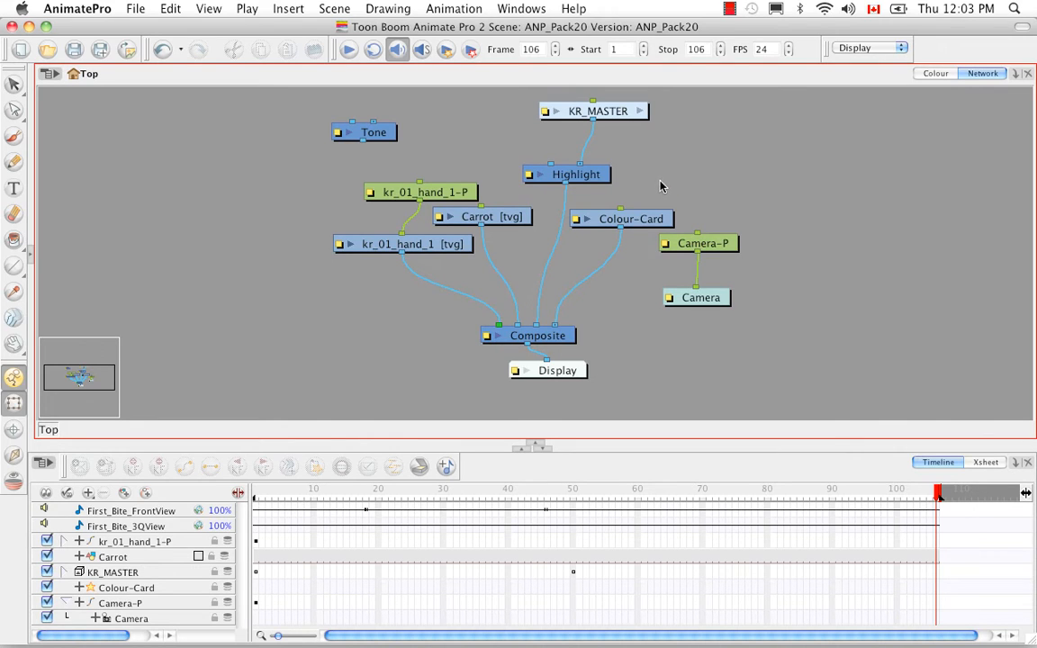
Add a drawing layer, place its module below Camera and reorder its Composite connection so the layer sits between Carrot and KR_MASTER.
click(125, 493)
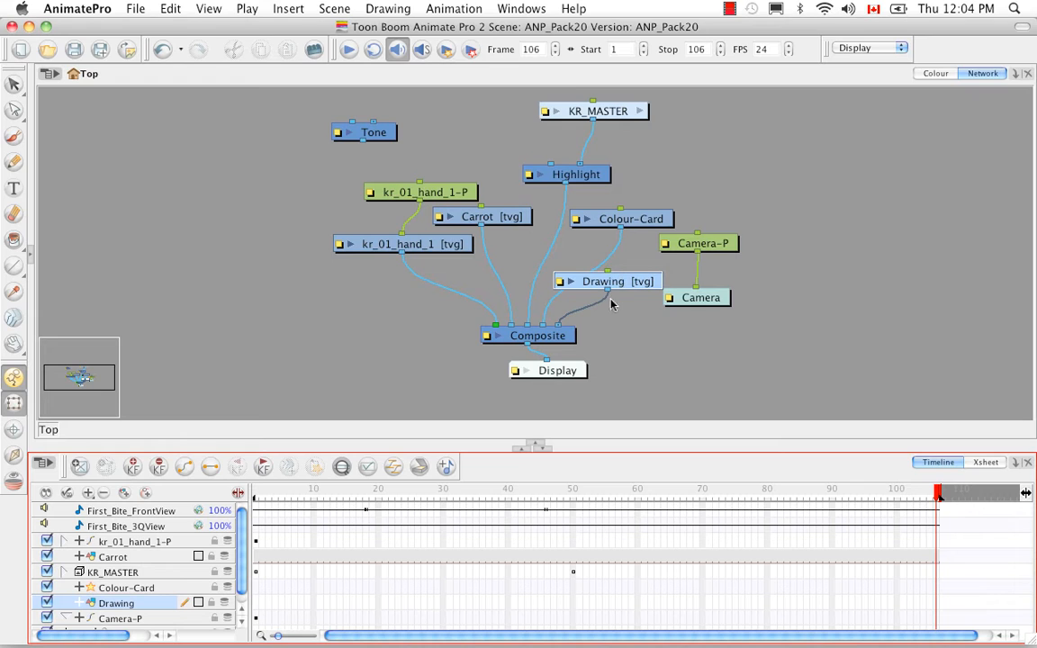
mouse_move(629, 286)
mouse_down()
mouse_move(664, 336)
mouse_move(729, 338)
mouse_up()
drag(558, 326, 527, 329)
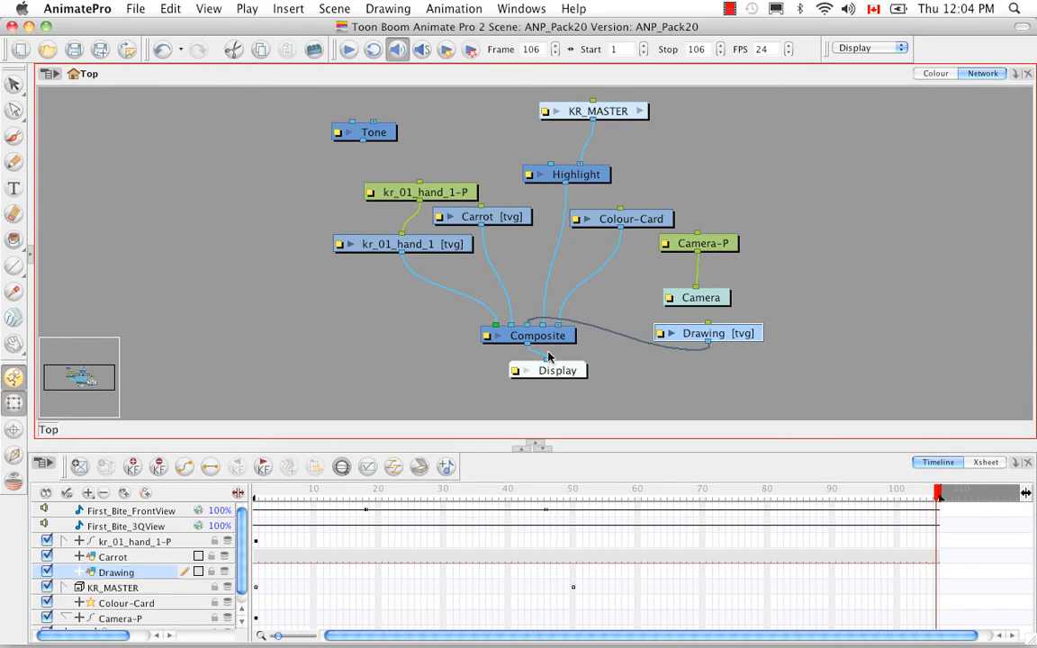
Show the new drawing layer in the Drawing view at frame 1 with the light table on.
click(29, 252)
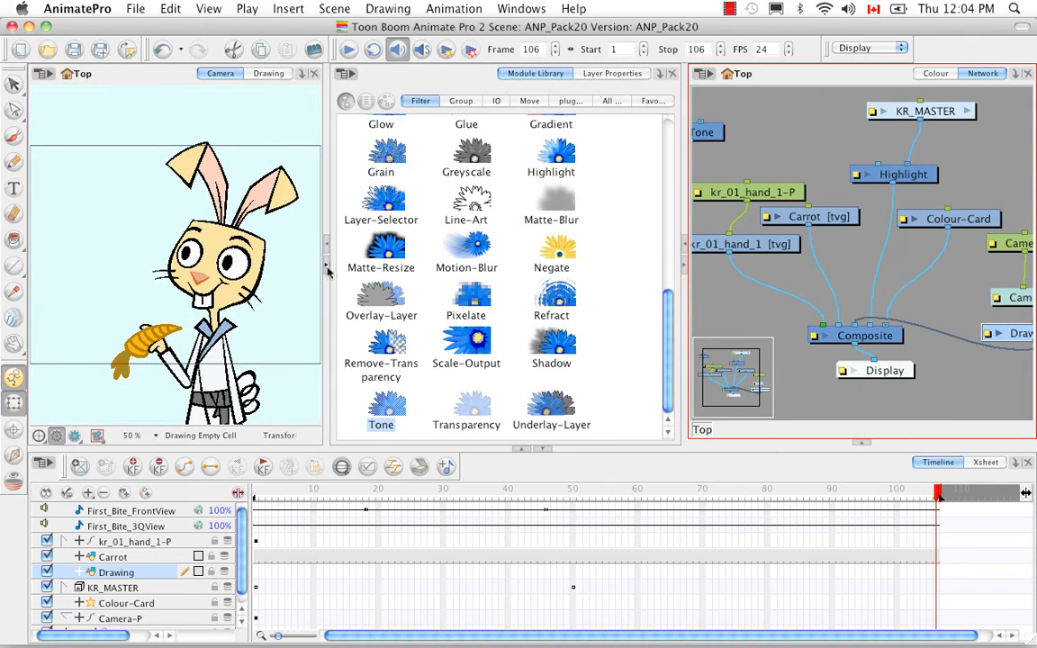
click(327, 265)
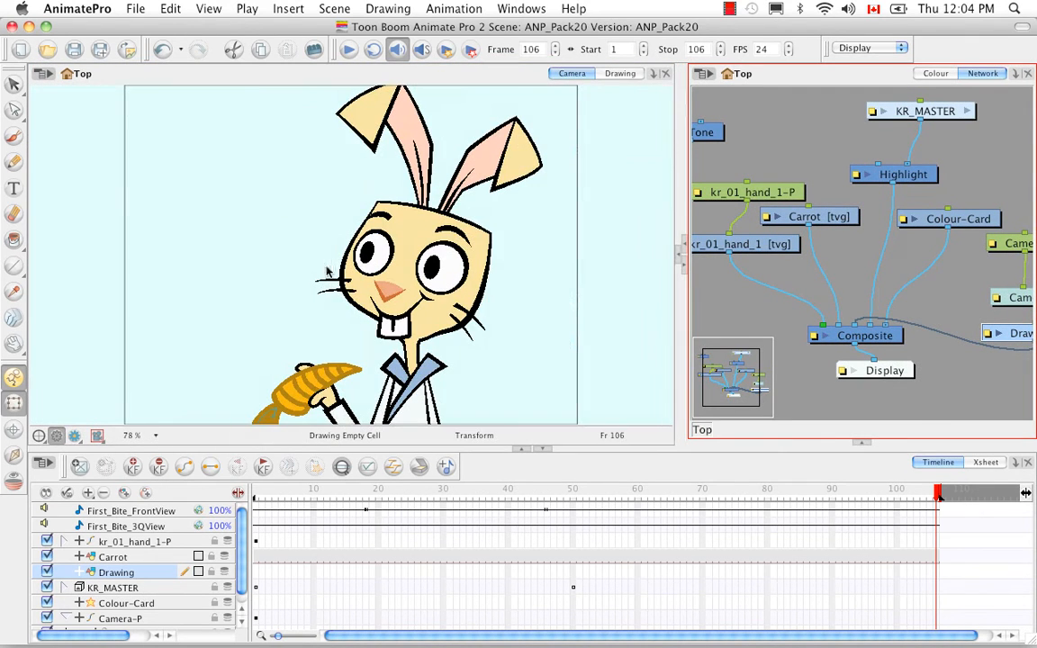
click(620, 74)
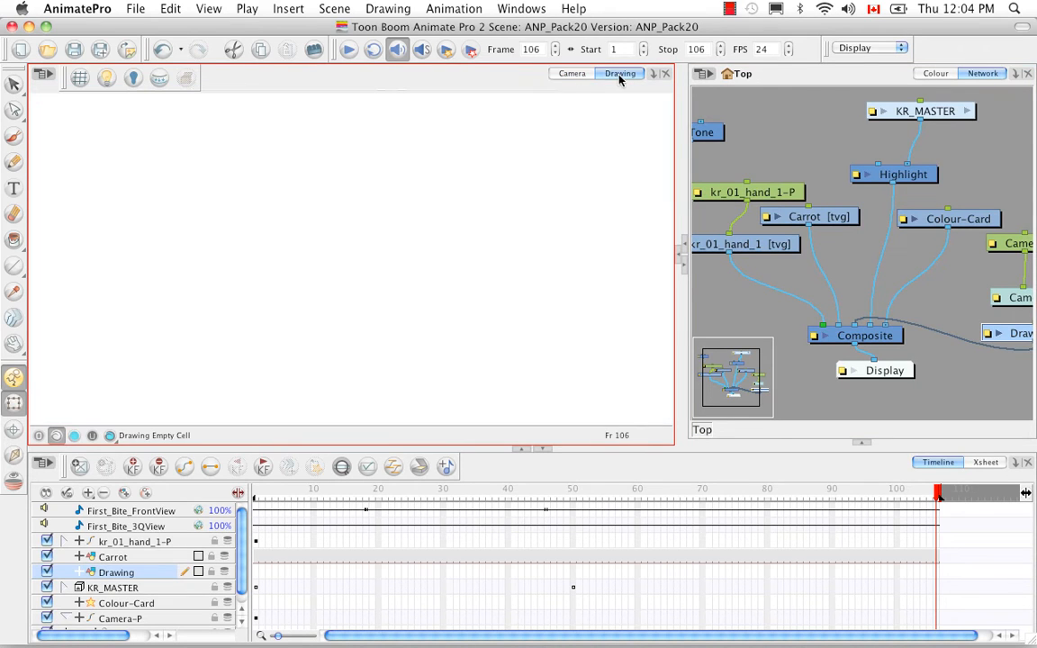
click(107, 78)
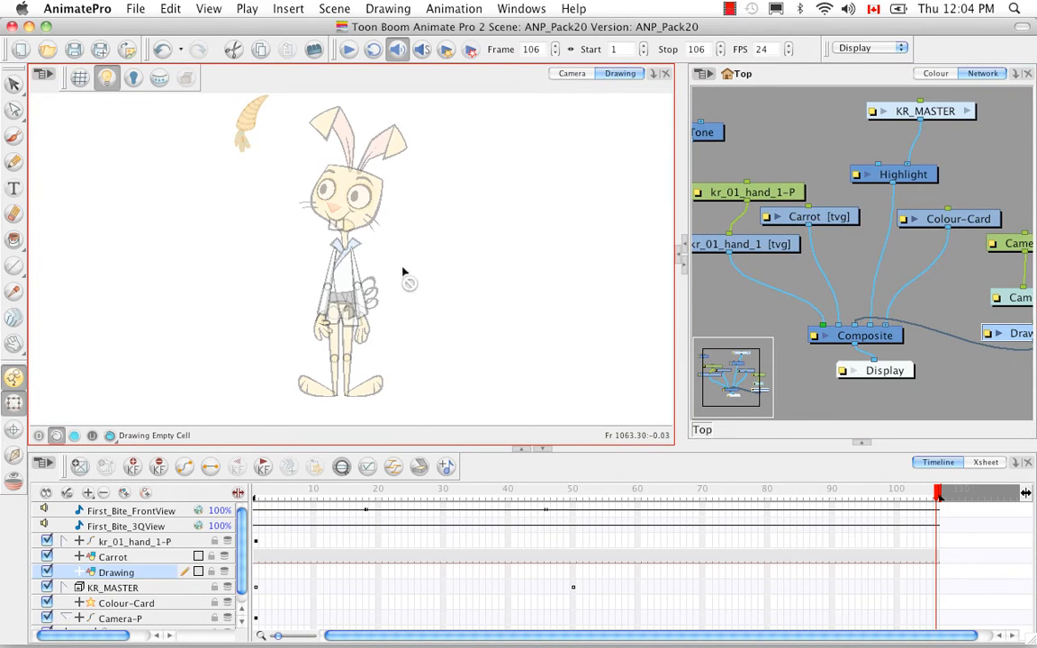
drag(951, 512, 232, 516)
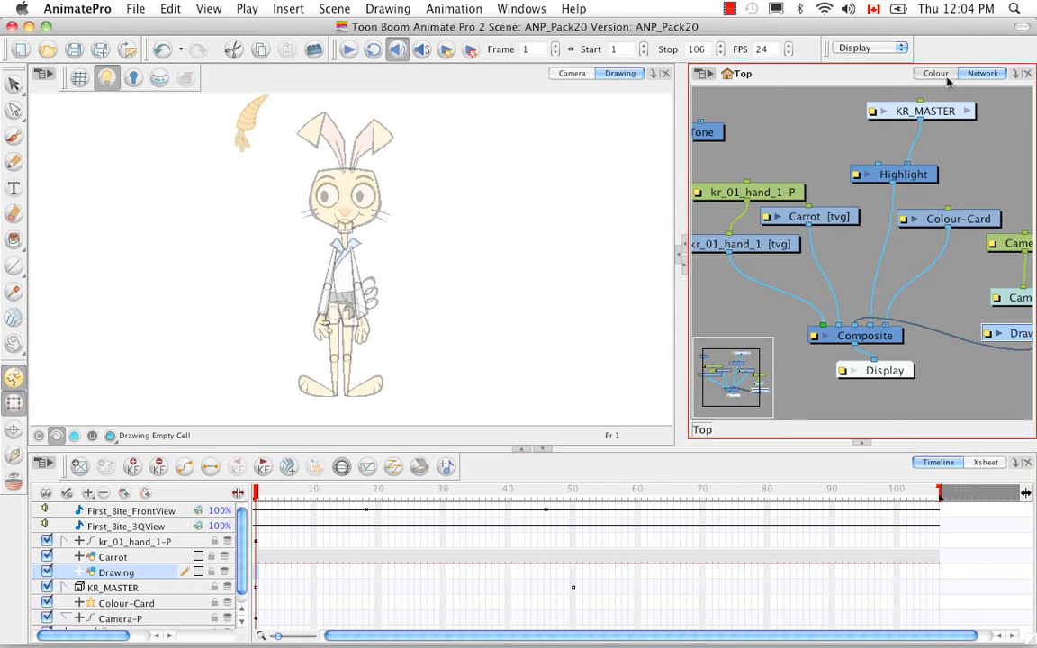
Brush a stroke in the rabbit palette's indicator colour along the left edge of the rabbit's face down to the chin.
click(935, 73)
scroll(999, 331, down, 4)
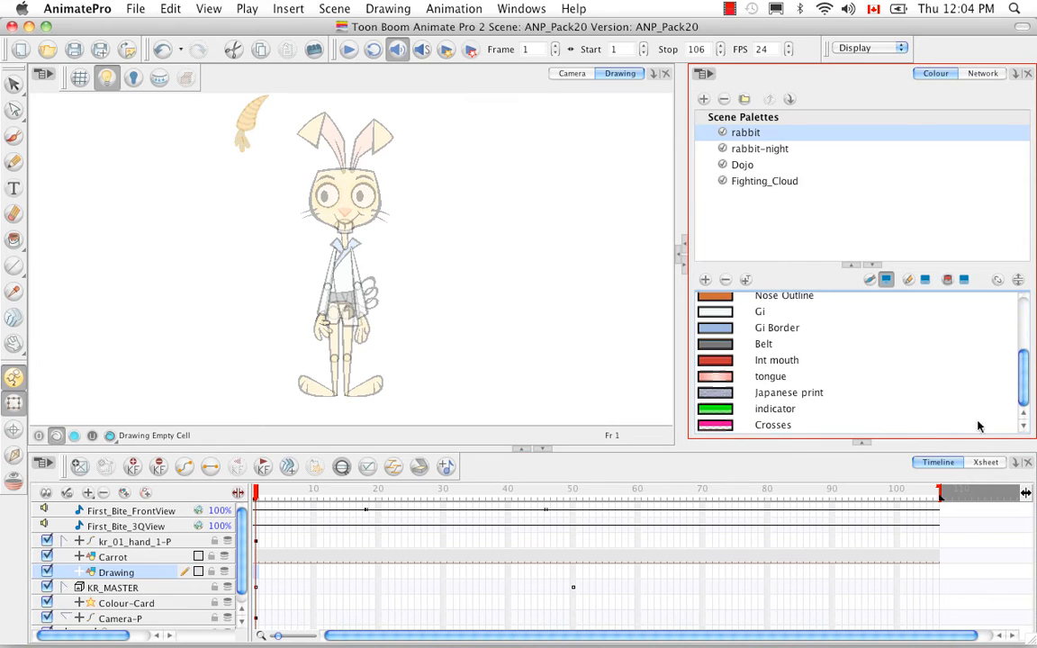
click(782, 409)
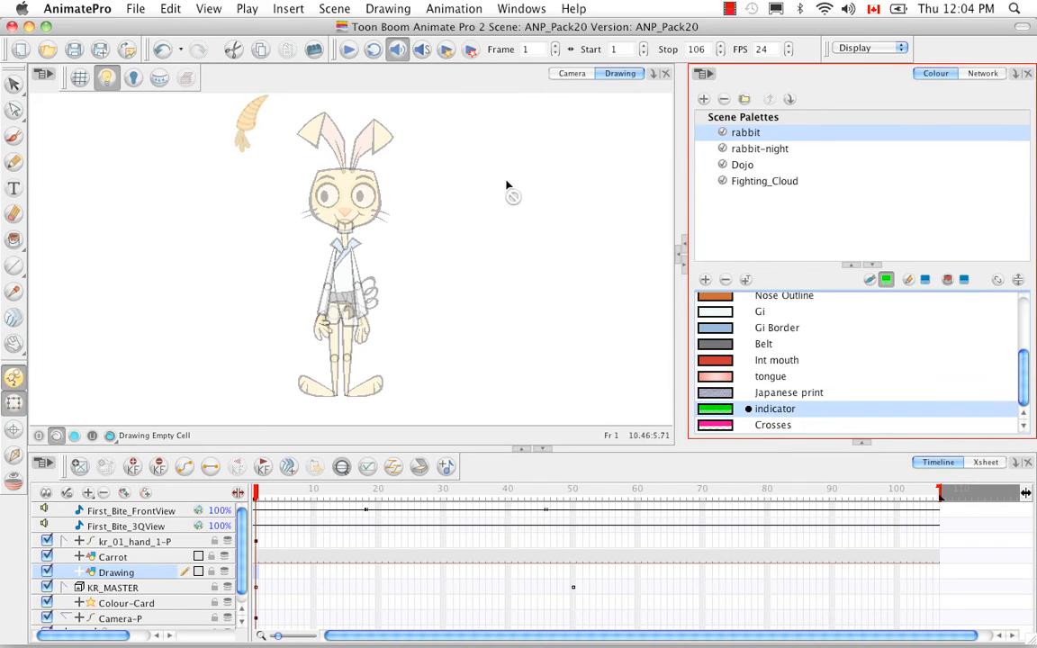
click(421, 434)
key(2)
key(2)
key(2)
key(2)
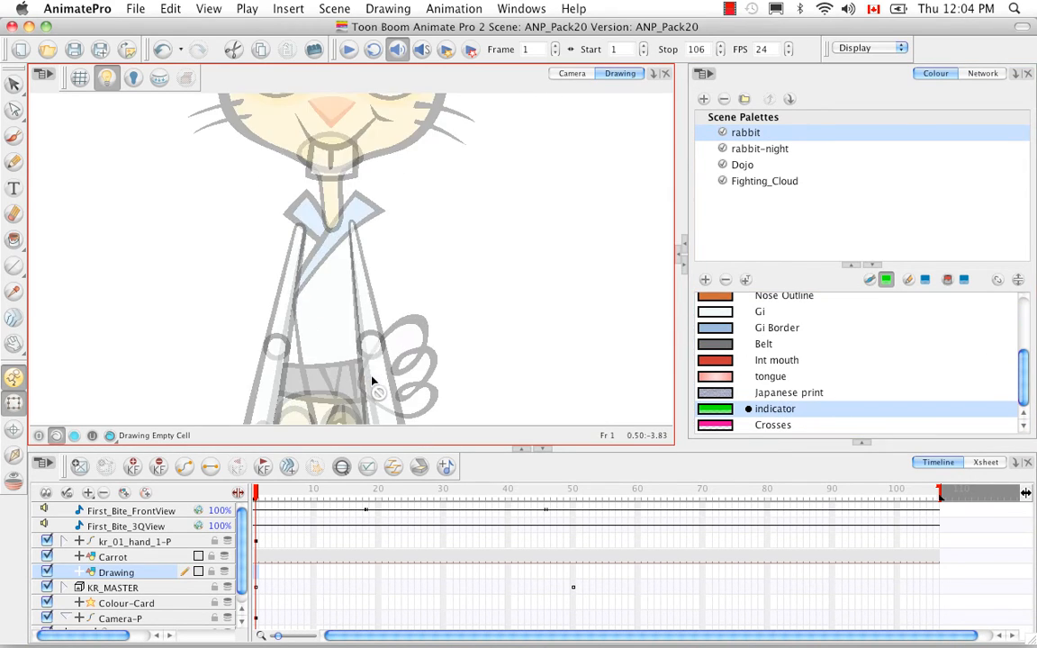
key(space)
drag(410, 164, 441, 387)
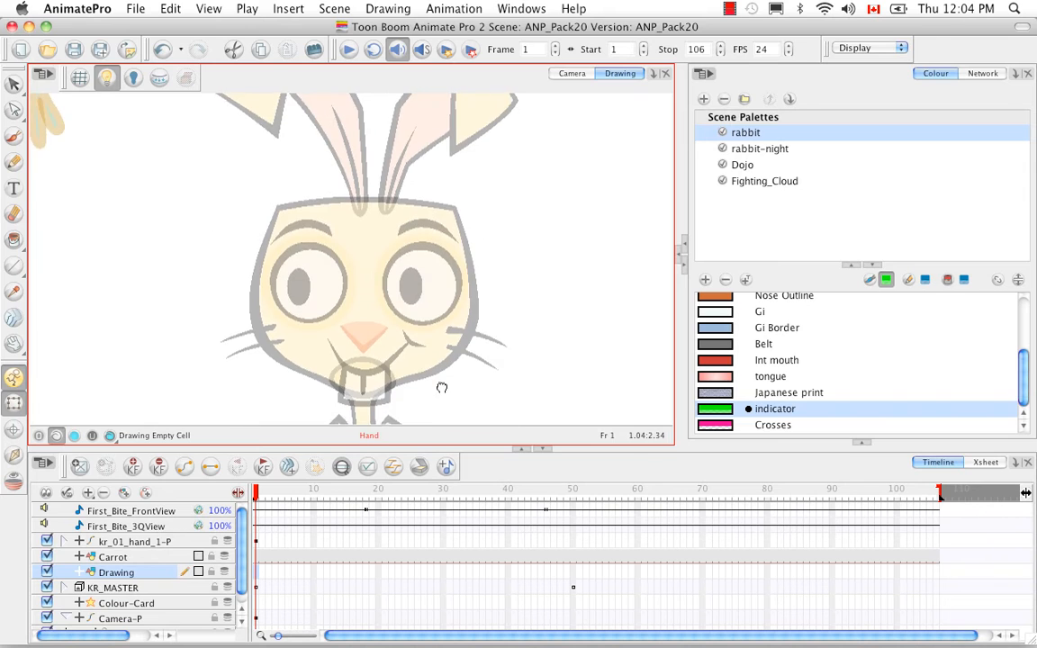
click(14, 135)
mouse_move(283, 159)
mouse_down()
mouse_move(255, 257)
mouse_move(261, 288)
mouse_move(277, 315)
mouse_move(343, 352)
mouse_up()
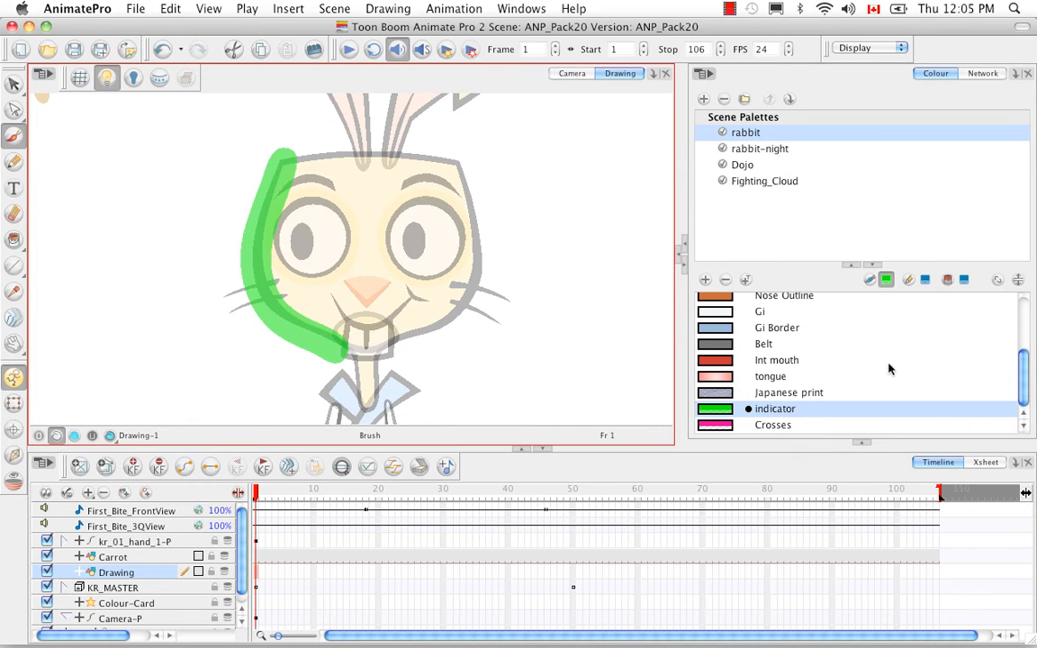
click(850, 264)
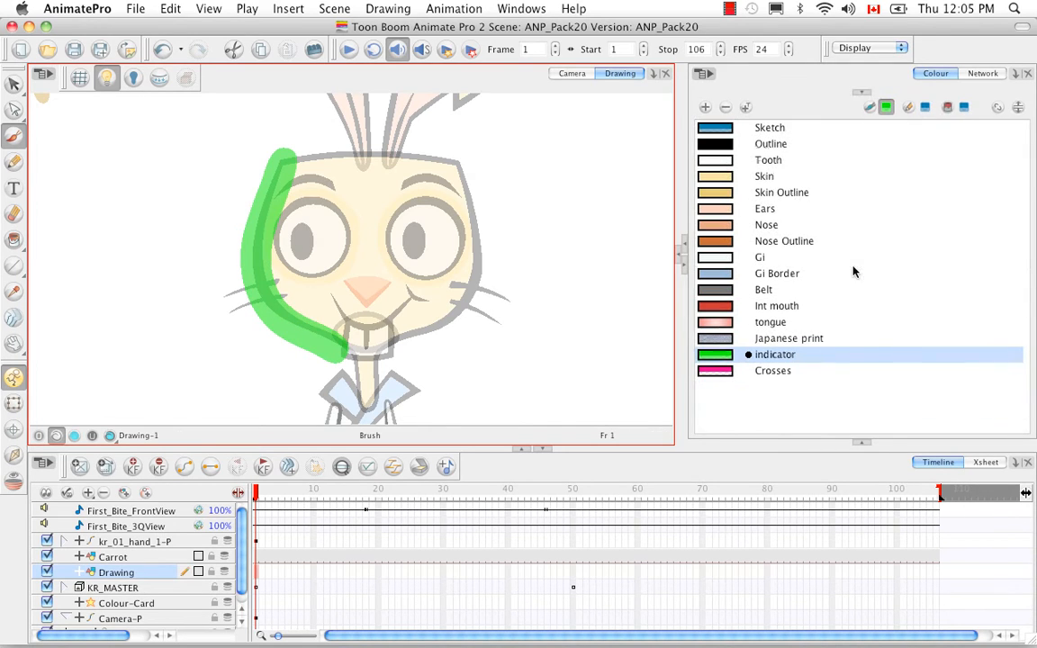
Show the Brush tool's properties and set its minimum size to 15.5.
click(862, 445)
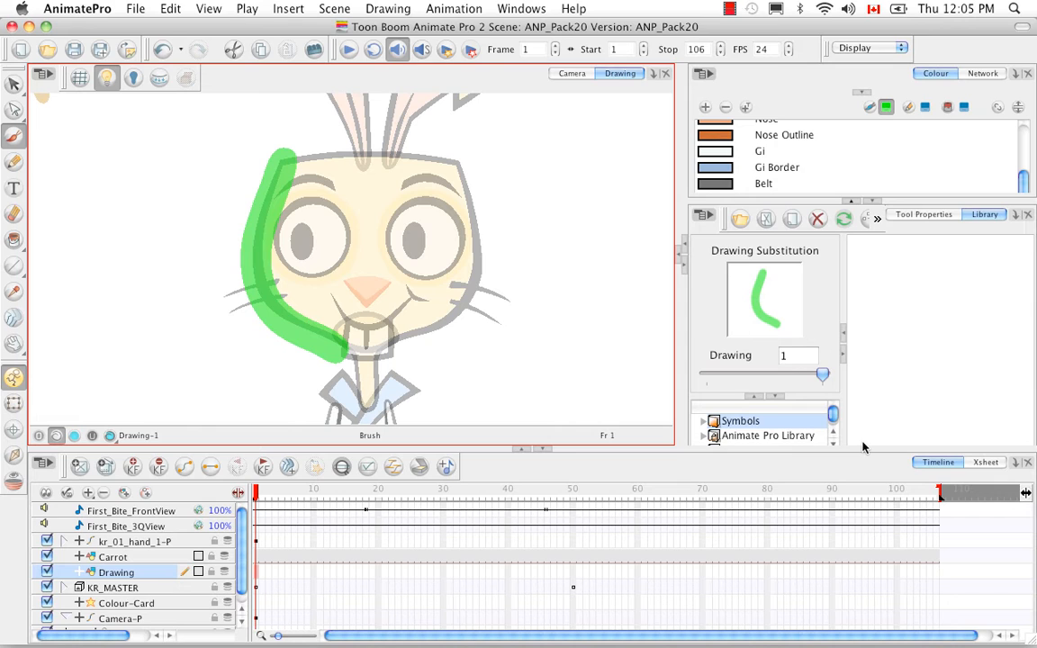
click(917, 214)
mouse_move(757, 346)
mouse_down()
mouse_move(759, 407)
mouse_move(758, 385)
mouse_move(758, 394)
mouse_up()
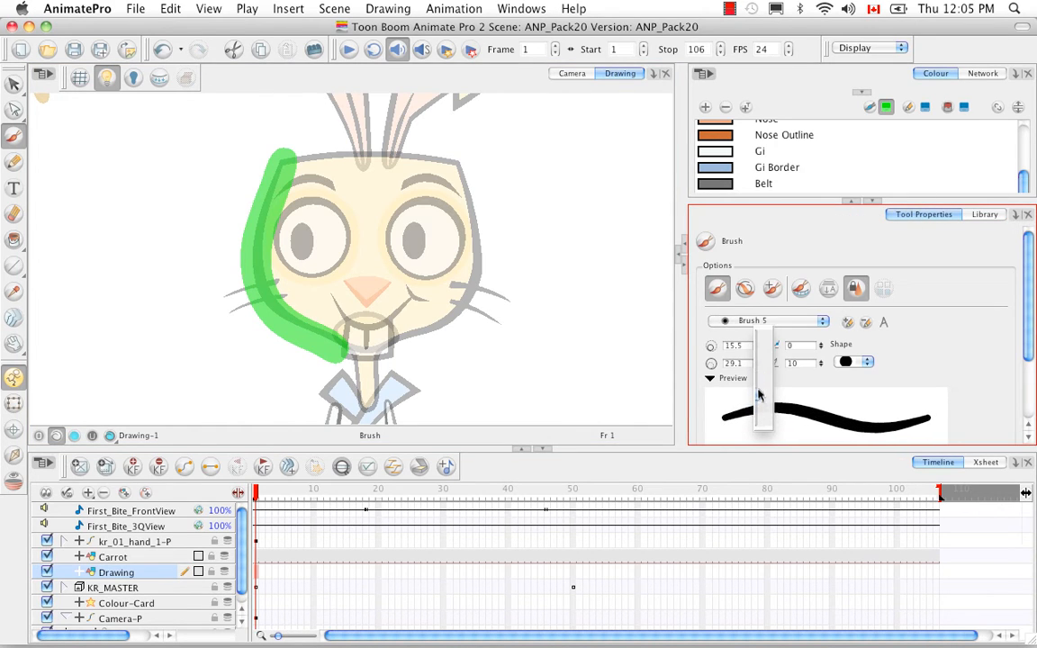
Brush indicator-colour strokes along the lower edges of the rabbit's left ear fold and inner ear and down the left side of its neck.
scroll(337, 306, down, 4)
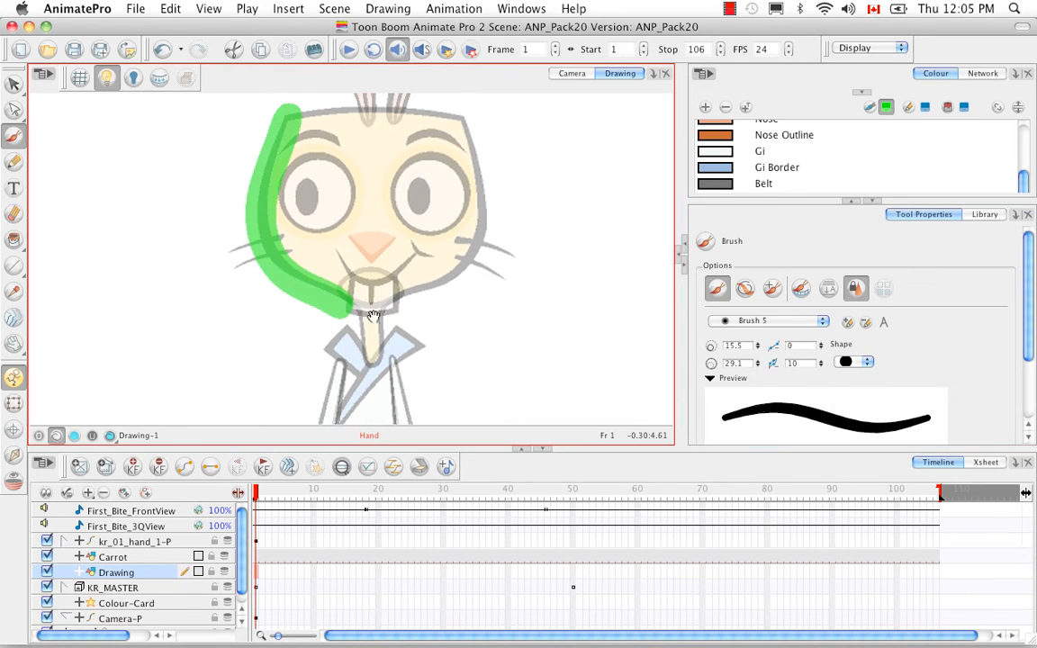
drag(362, 318, 368, 358)
scroll(387, 230, up, 10)
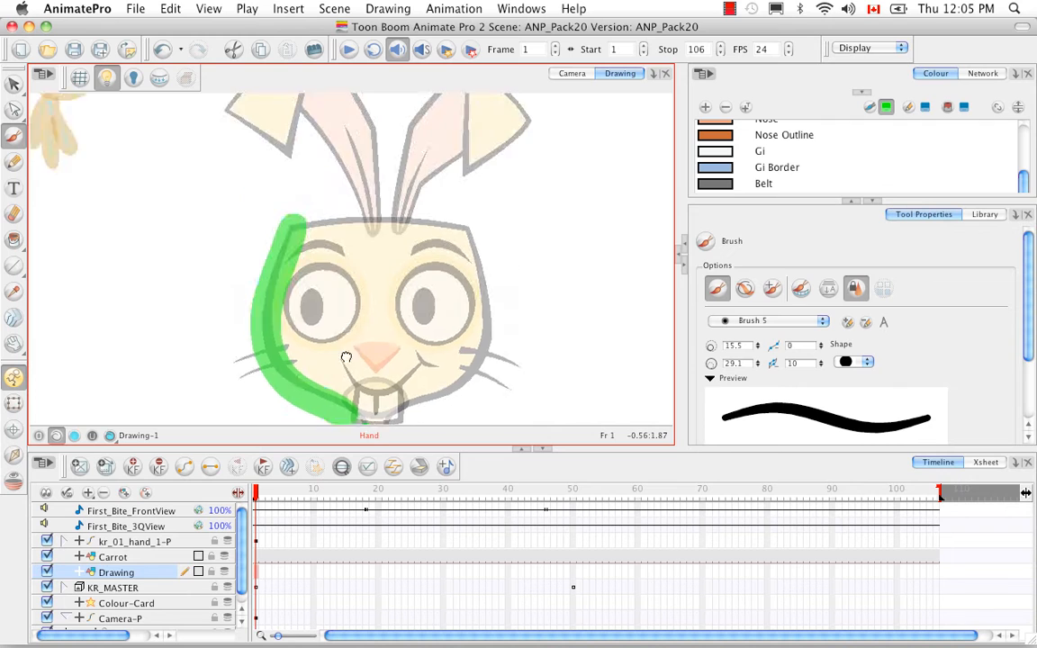
mouse_move(211, 183)
mouse_down()
mouse_move(275, 238)
mouse_move(212, 197)
mouse_move(280, 239)
mouse_move(227, 190)
mouse_move(279, 228)
mouse_up()
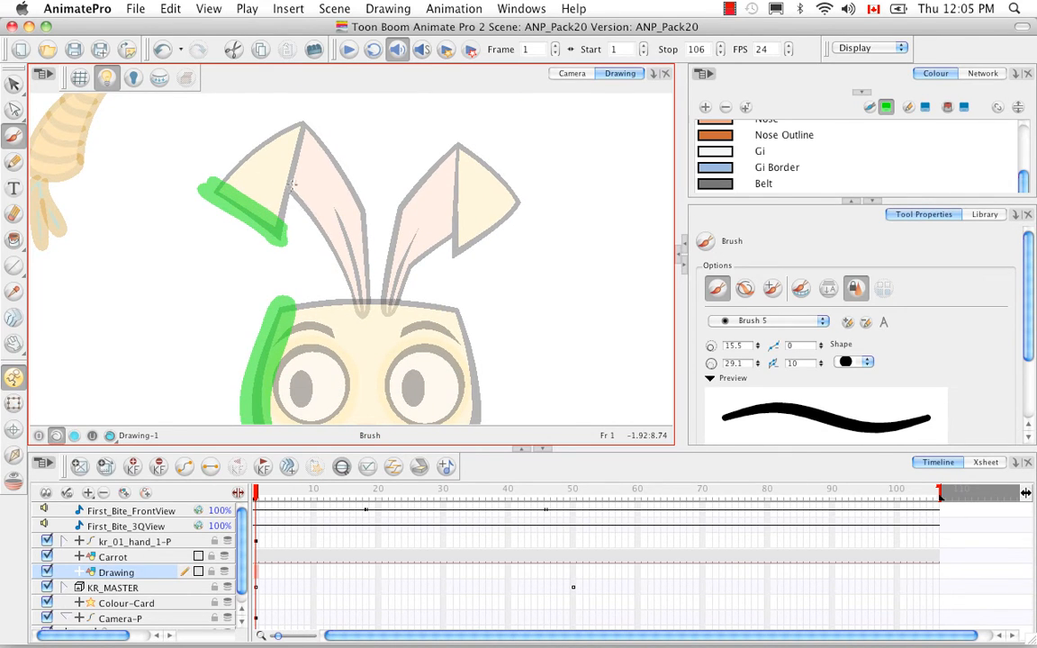
mouse_move(291, 185)
mouse_down()
mouse_move(319, 216)
mouse_move(350, 293)
mouse_move(292, 195)
mouse_move(345, 272)
mouse_up()
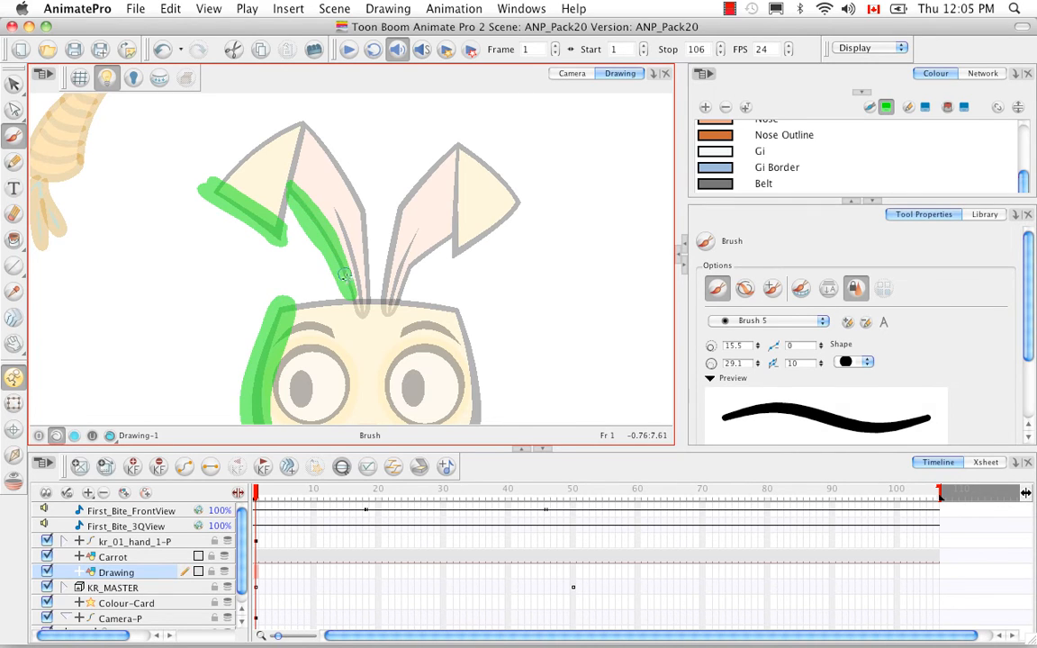
scroll(463, 297, down, 5)
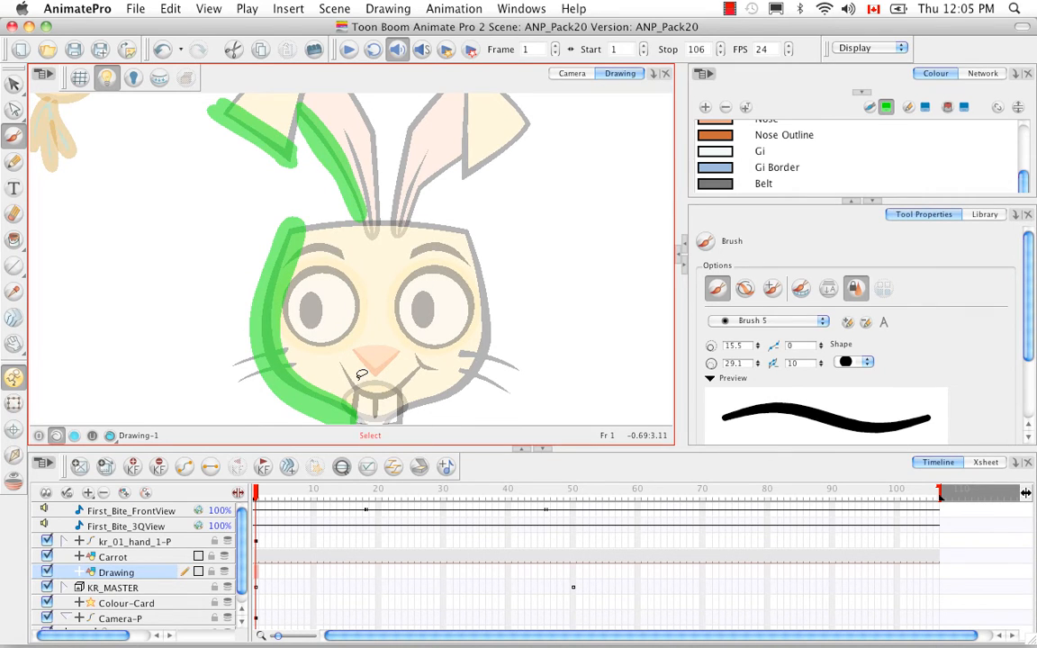
key(1)
key(1)
key(space)
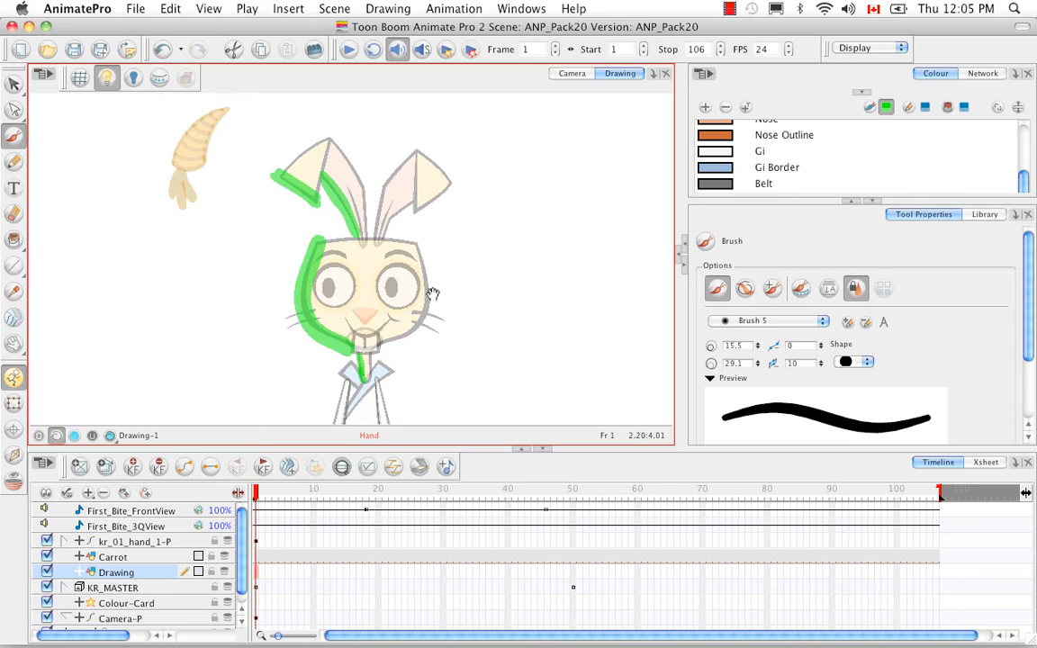
drag(437, 298, 445, 268)
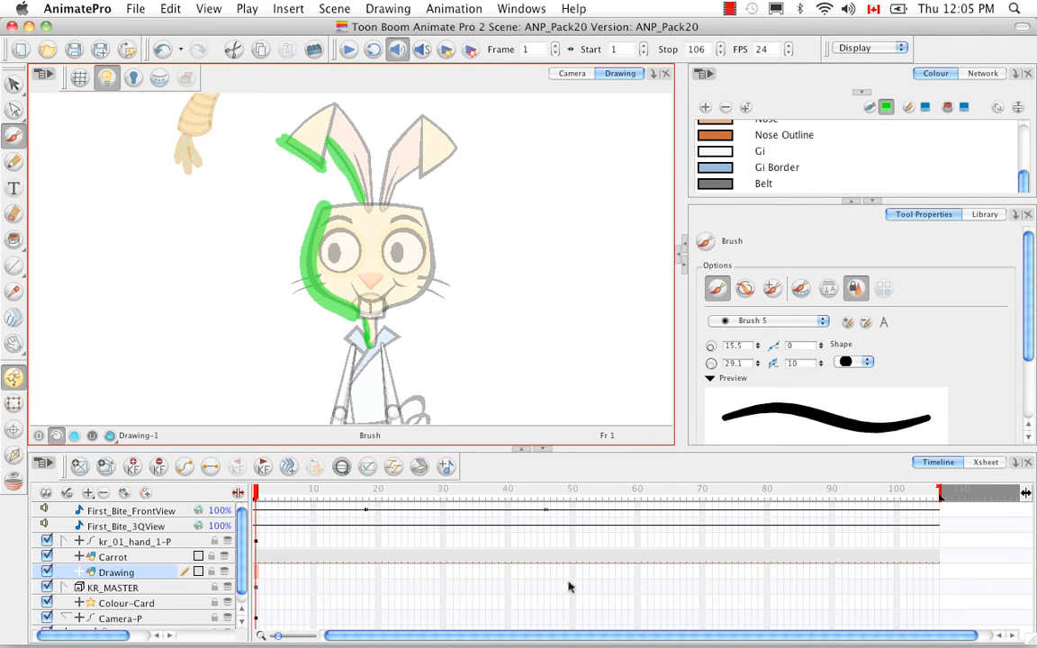
Extend the matte drawing's exposure on the Drawing layer to frame 49.
click(567, 574)
right_click(567, 574)
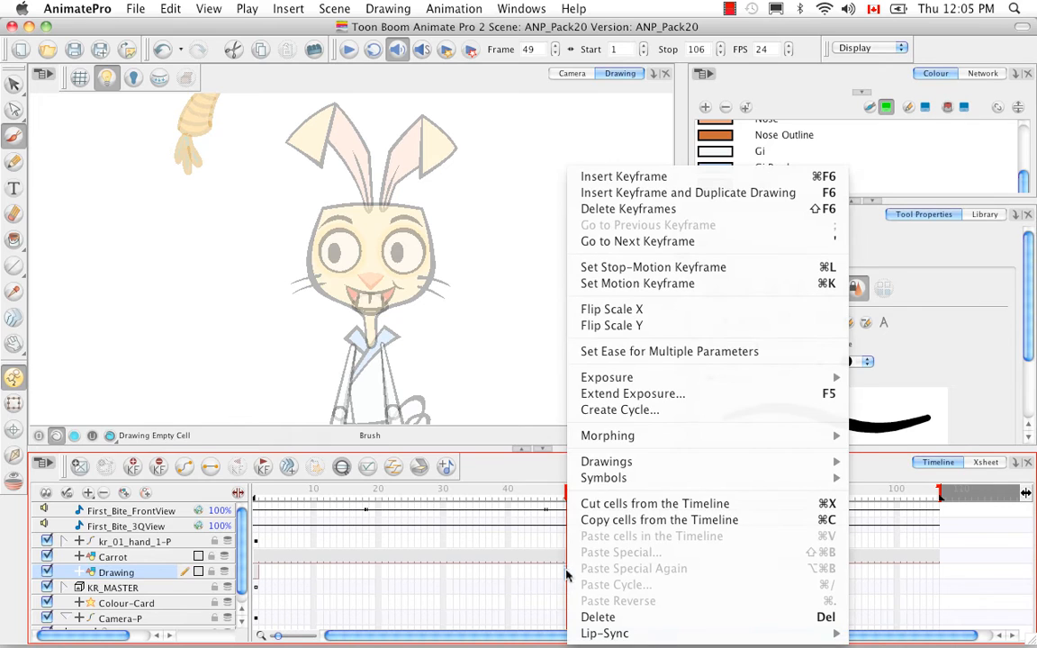
click(599, 393)
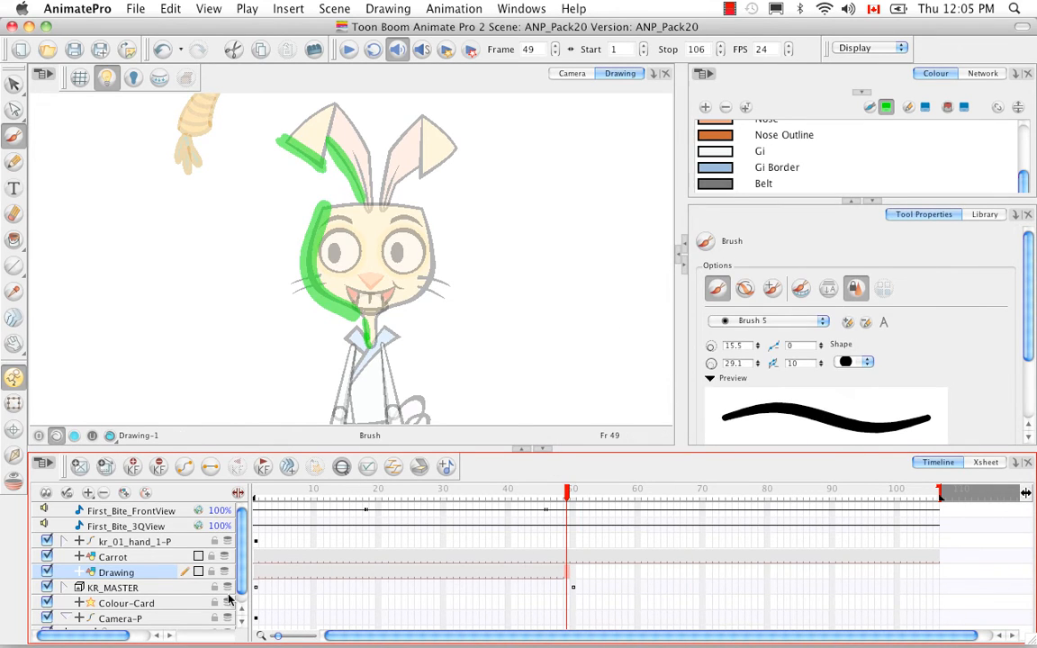
Rename the Drawing layer as Highlight_Matte.
double_click(116, 573)
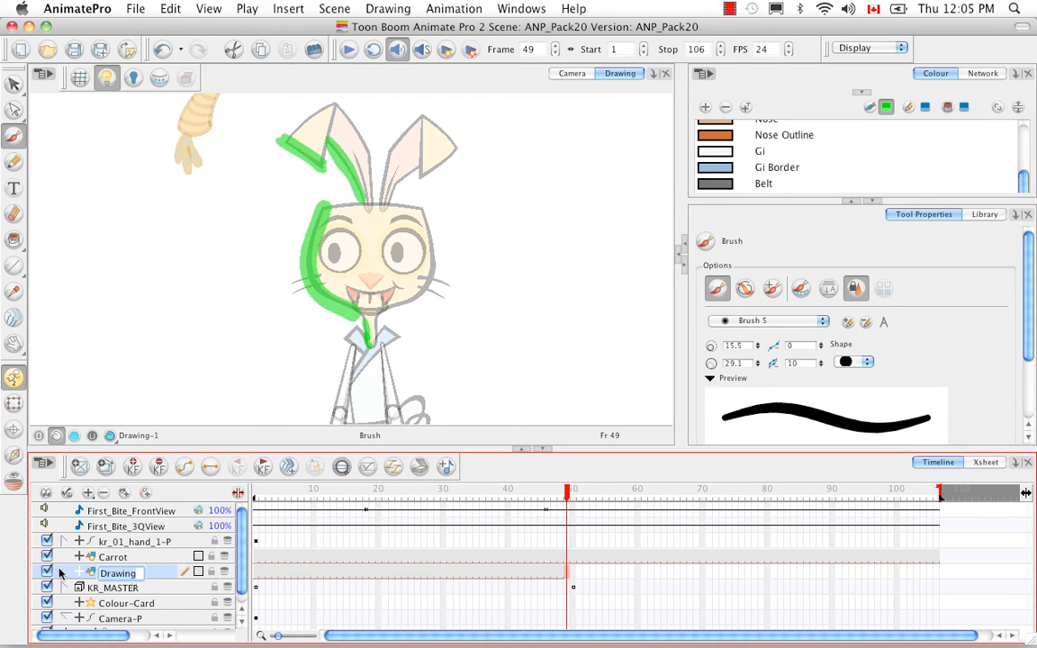
key(BackSpace)
text(Highlight_)
text(Matte)
key(Return)
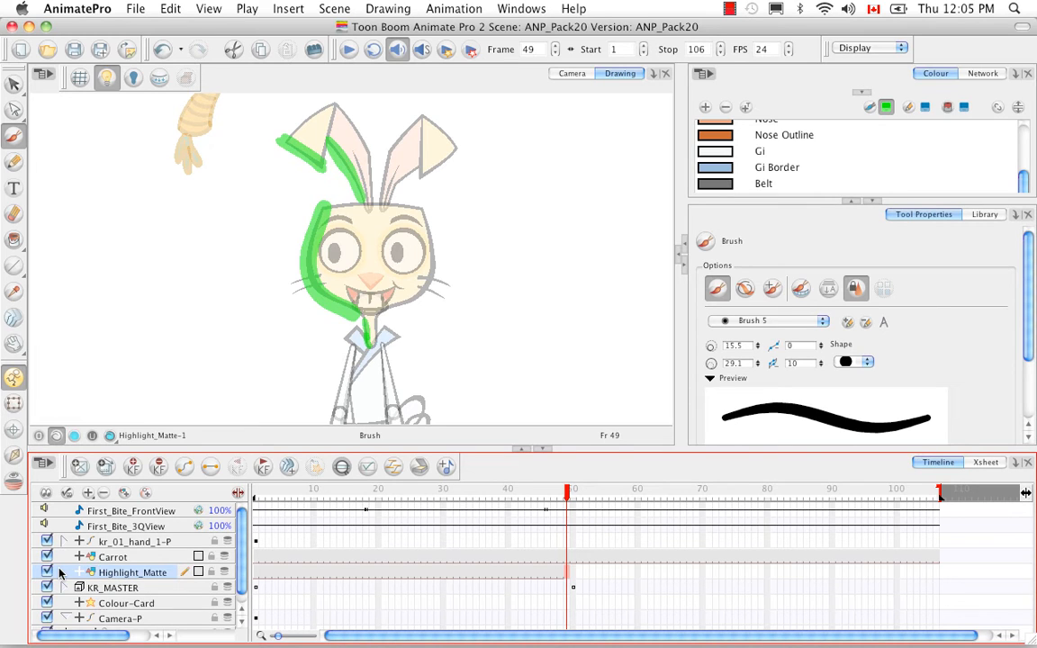
Disconnect Highlight_Matte from Composite in the enlarged network and wire it into the matte input of the Highlight module.
click(680, 258)
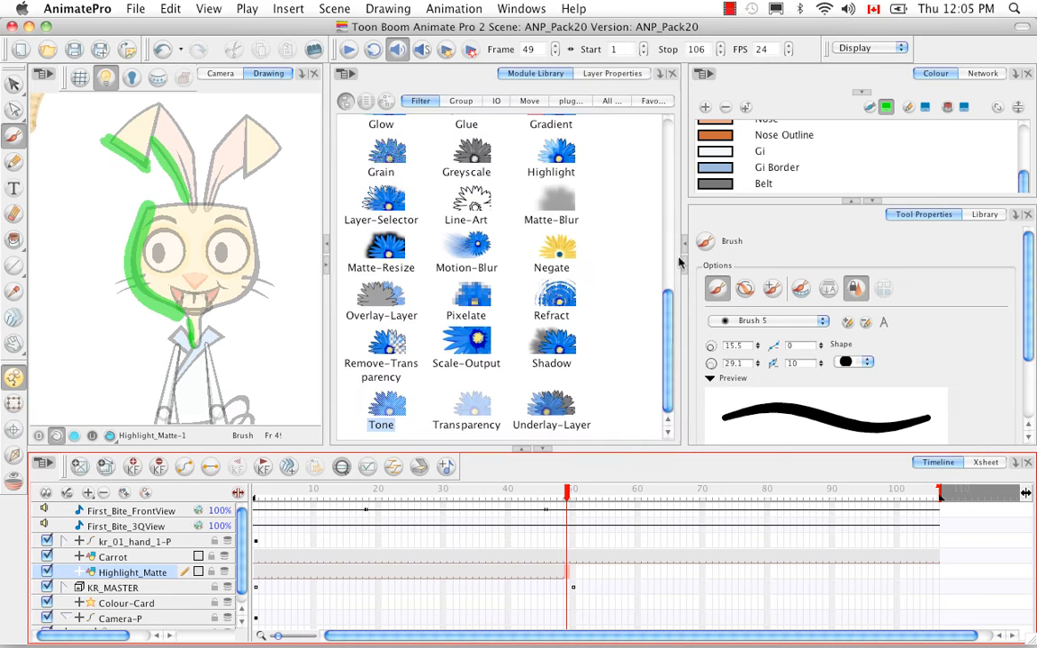
click(983, 73)
click(871, 200)
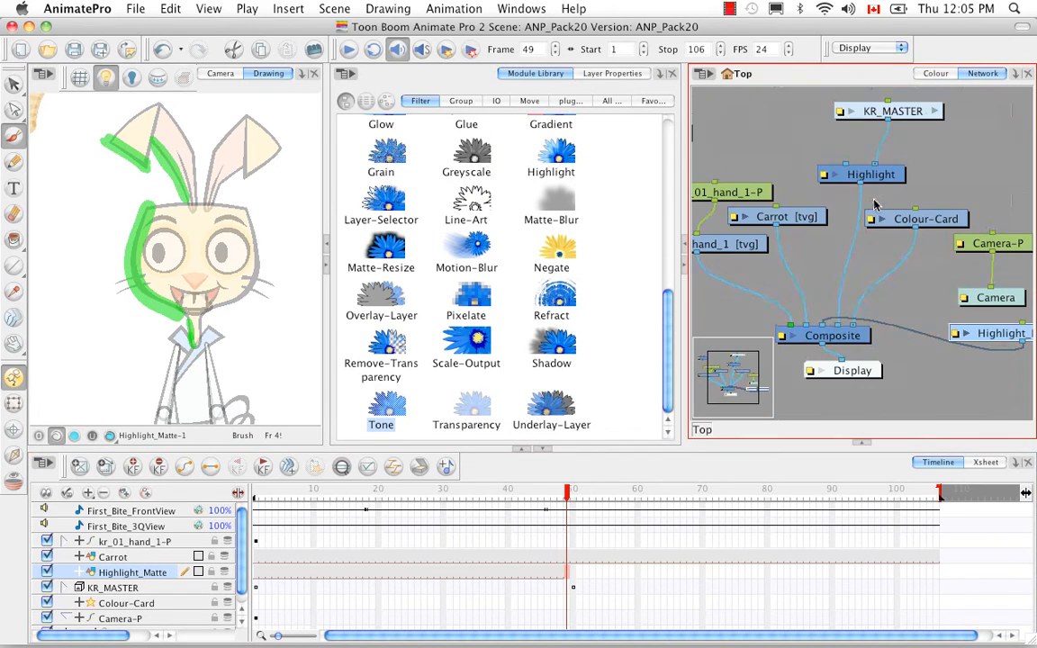
key(grave)
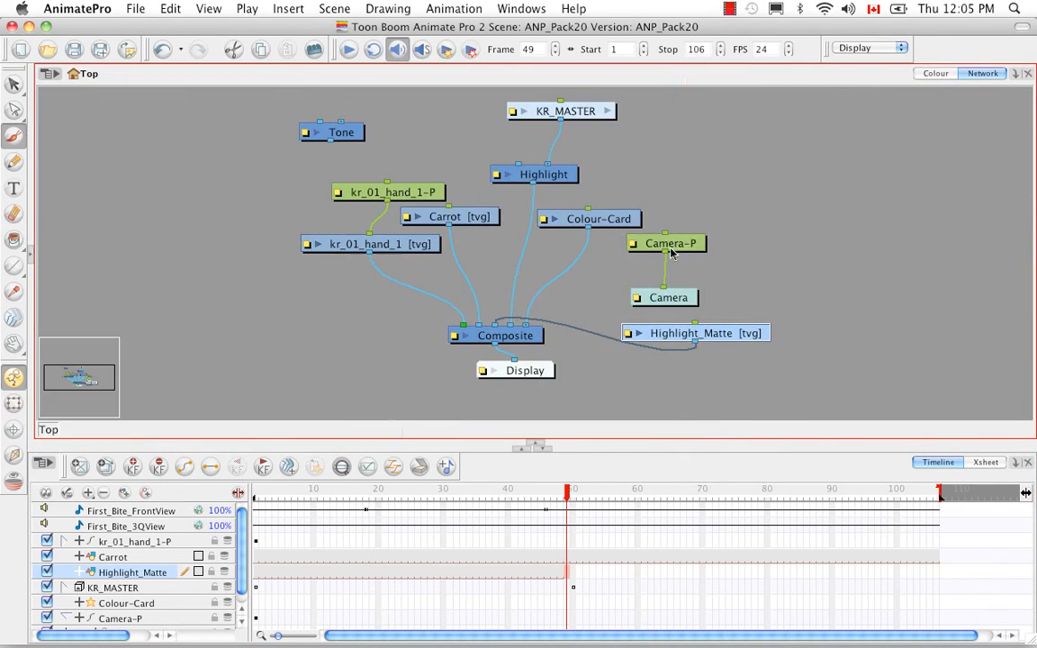
drag(493, 321, 580, 330)
drag(684, 336, 450, 147)
drag(451, 146, 532, 163)
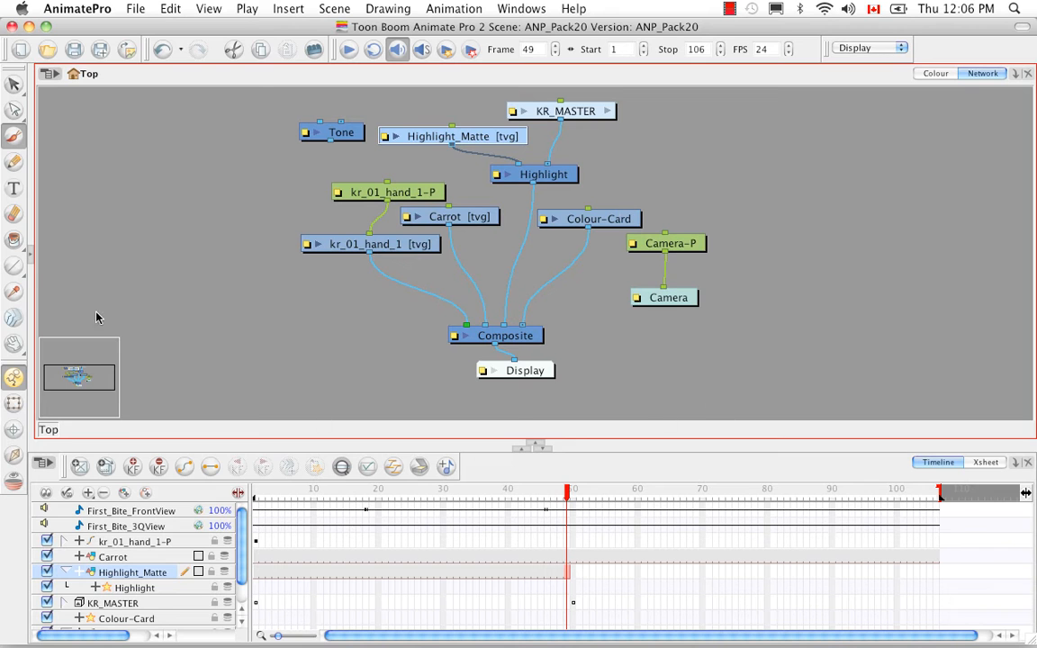
Render frame 49 in the Camera view to check the highlight on the rabbit, and return to the unrendered view.
click(30, 255)
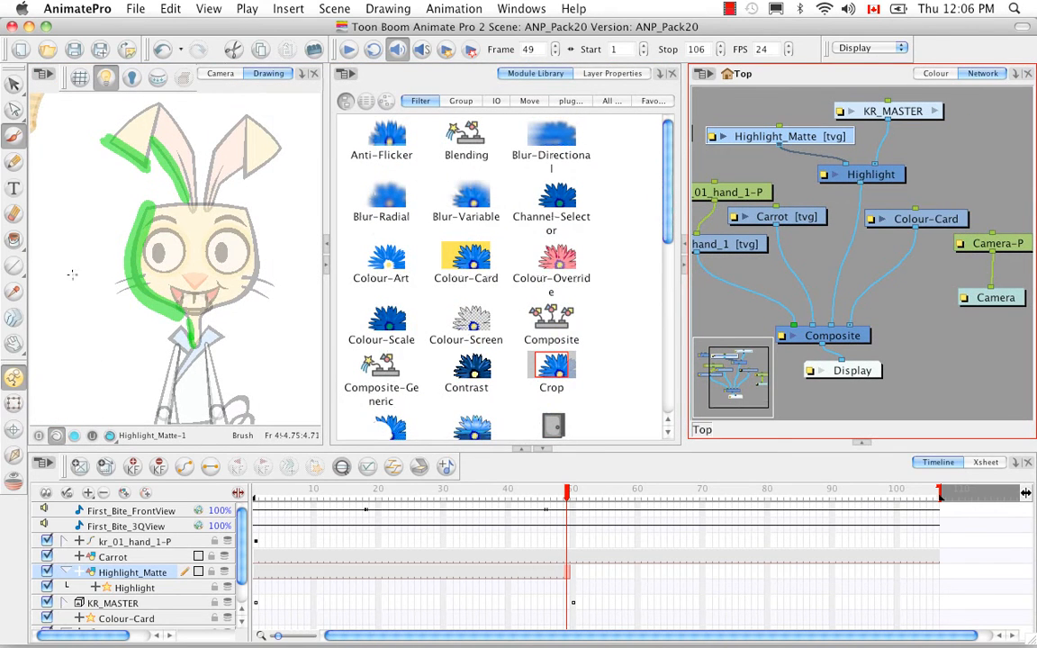
click(220, 73)
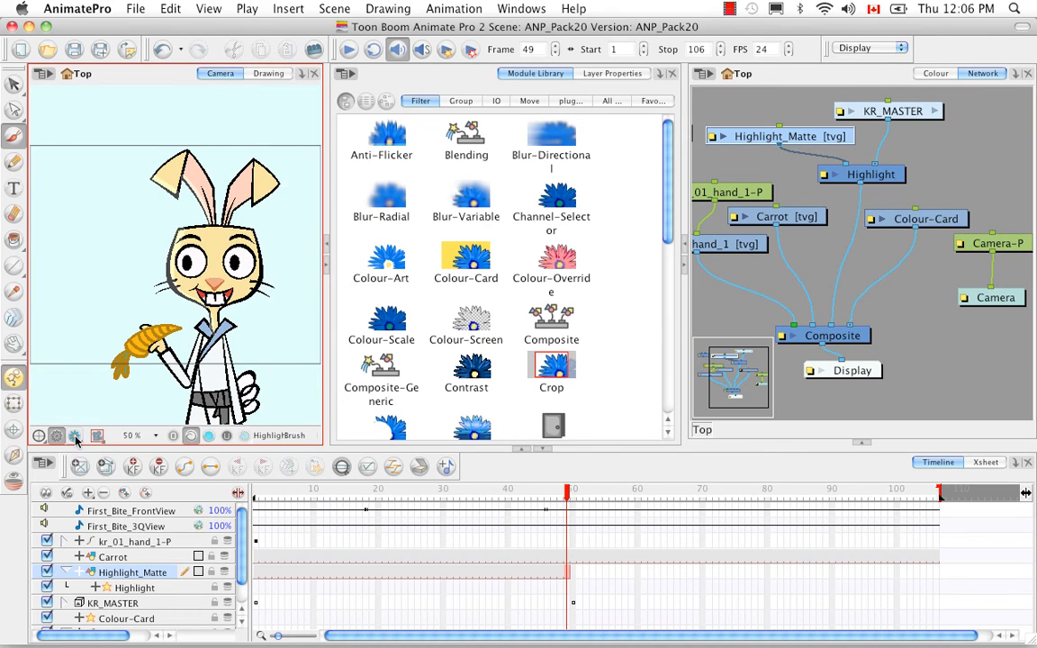
click(76, 437)
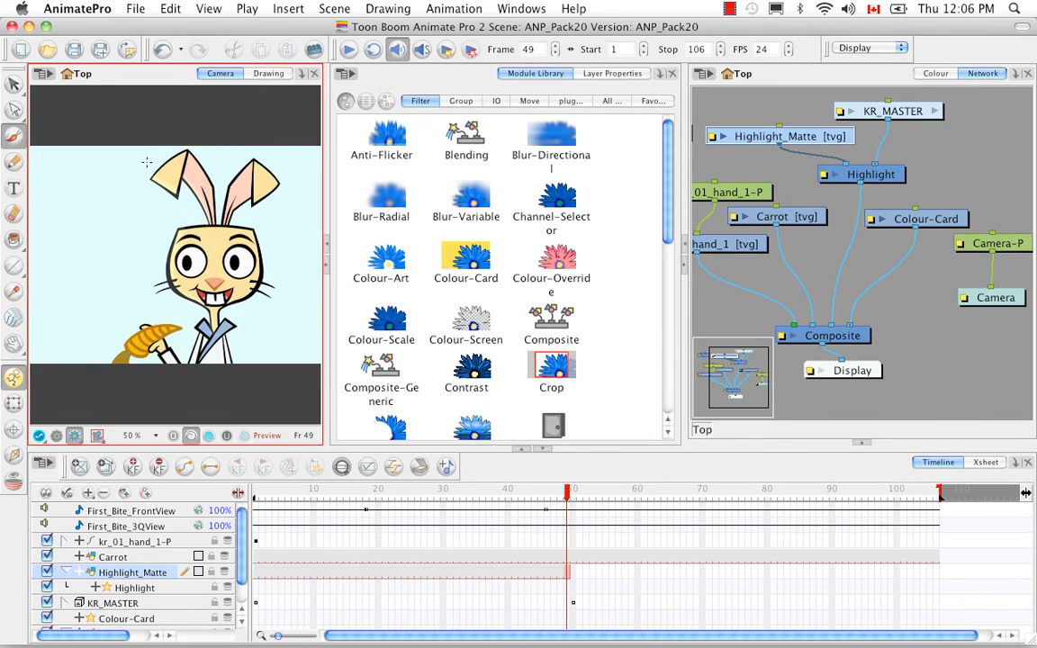
click(56, 436)
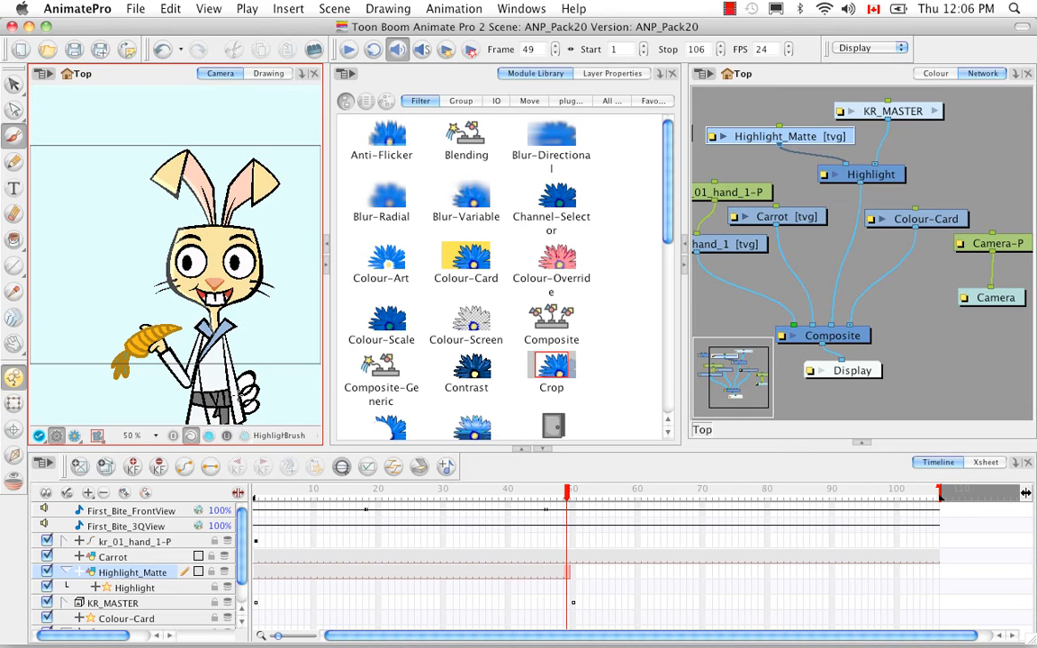
Open the Highlight module's layer properties, move the window clear of the rabbit and render the Camera view.
double_click(166, 576)
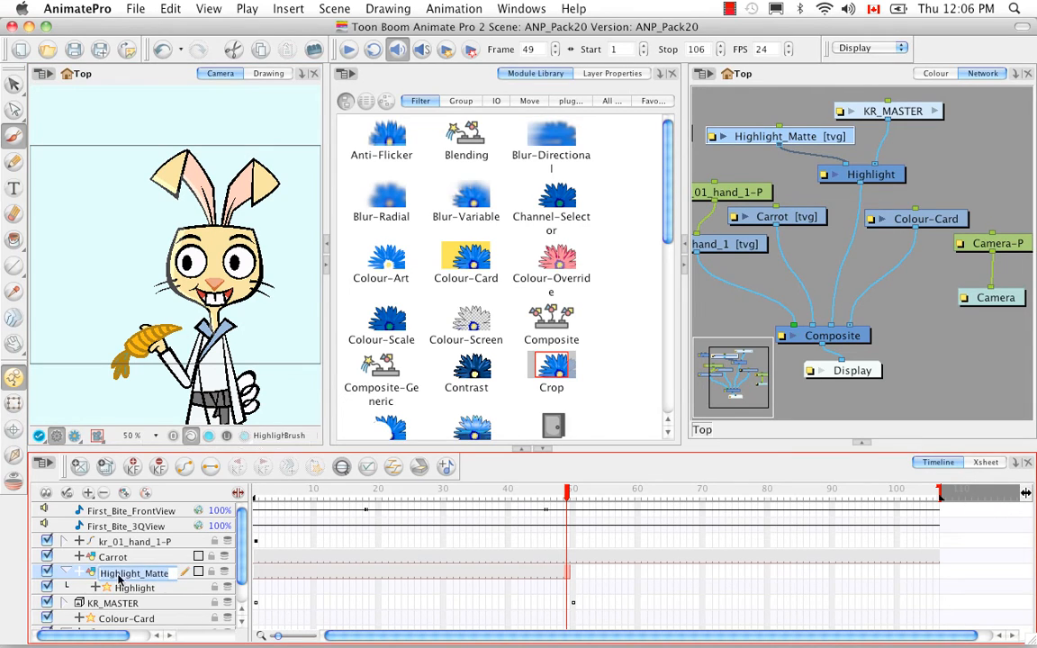
click(179, 589)
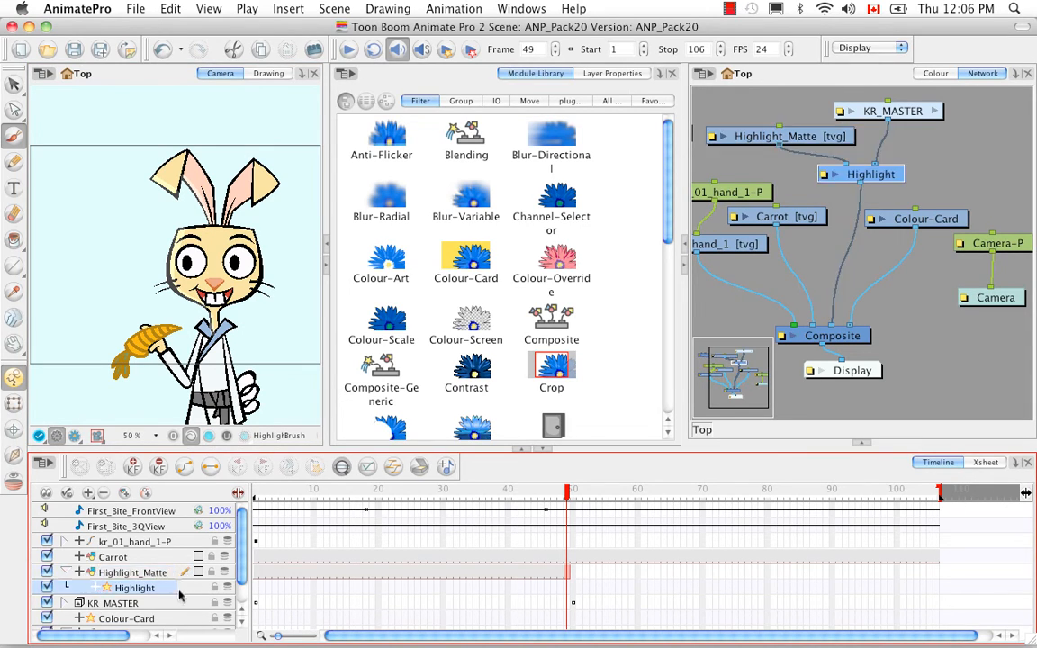
double_click(169, 589)
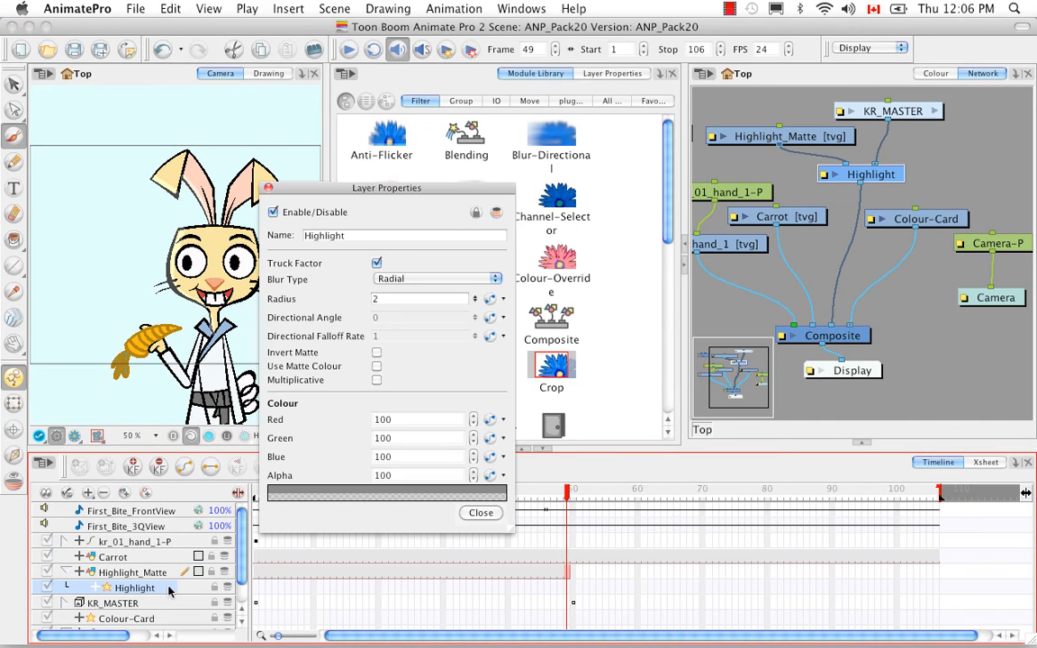
click(267, 188)
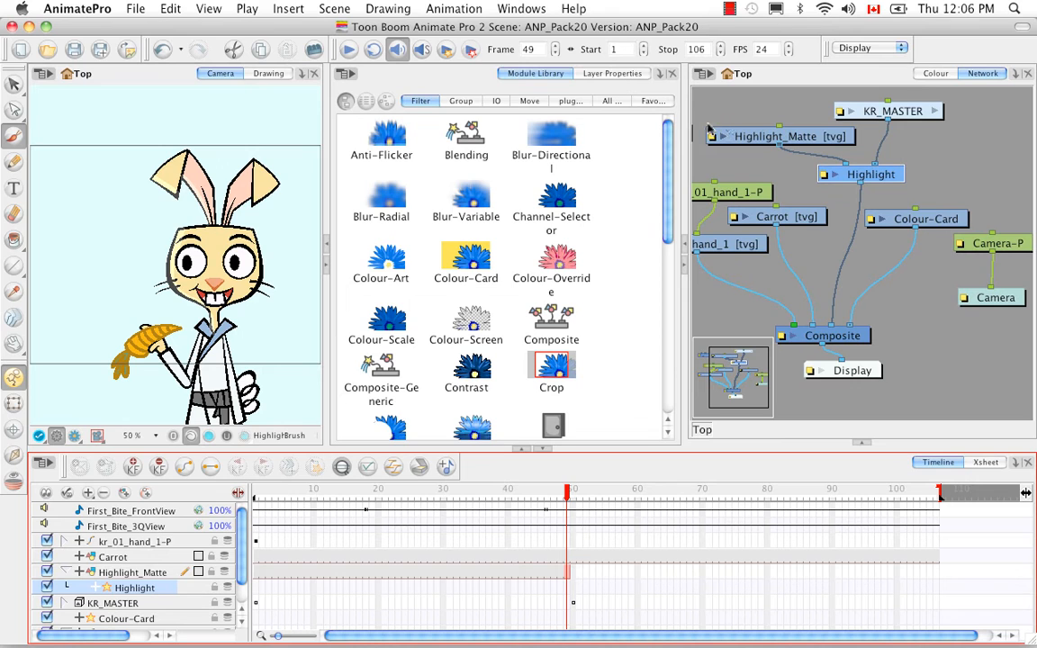
double_click(839, 171)
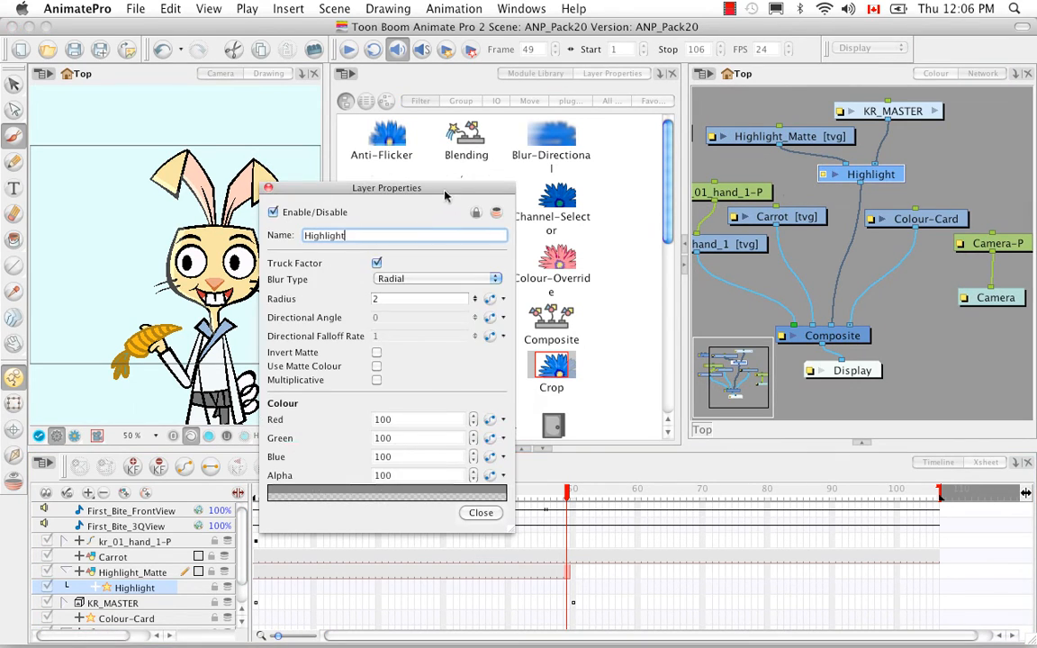
drag(444, 194, 585, 131)
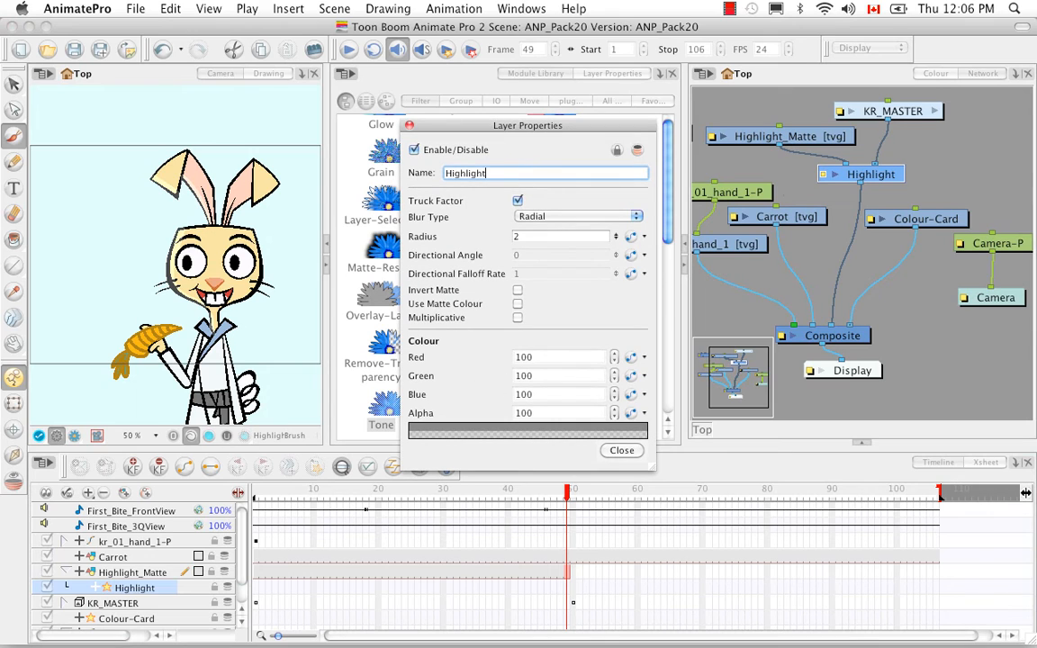
click(74, 436)
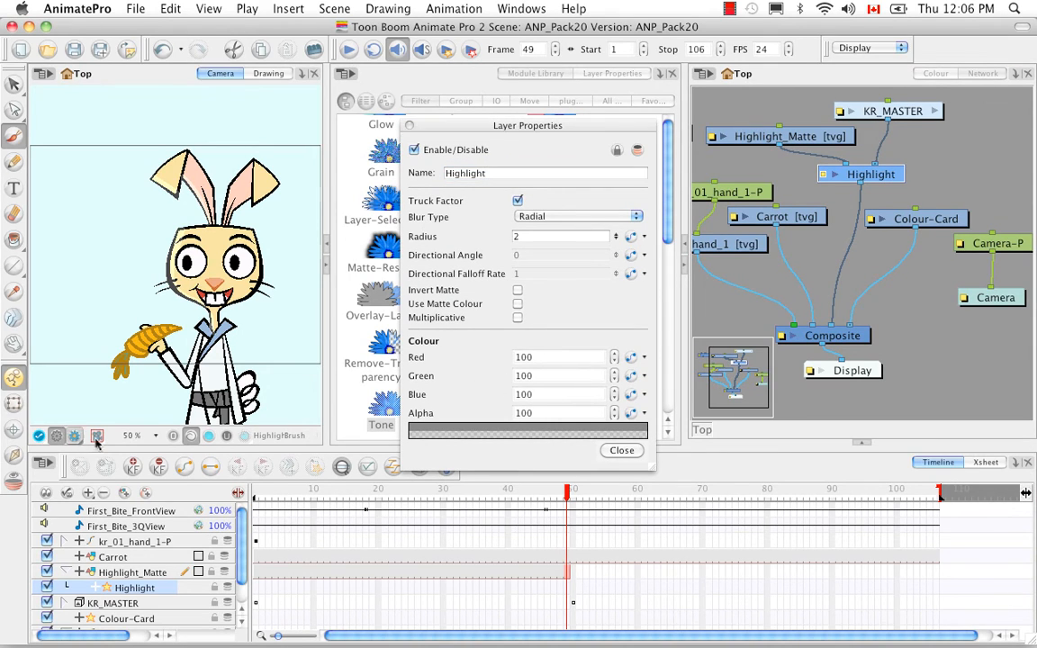
Try Invert Matte, Use Matte Colour and Multiplicative in turn on the Highlight module, switch each off again and close its properties.
click(517, 290)
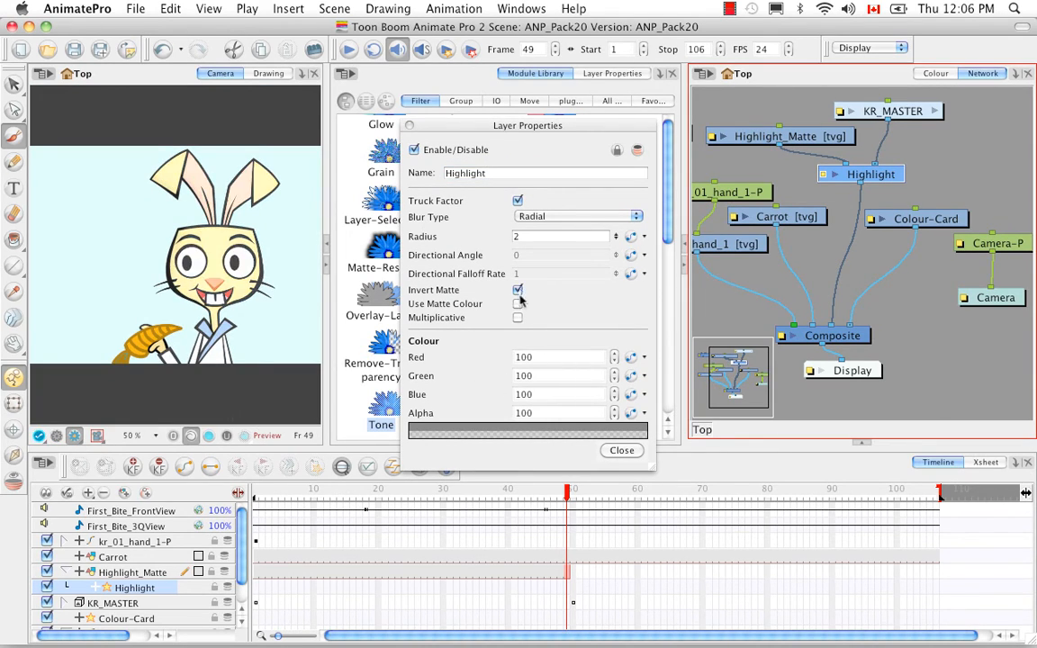
click(517, 290)
click(517, 304)
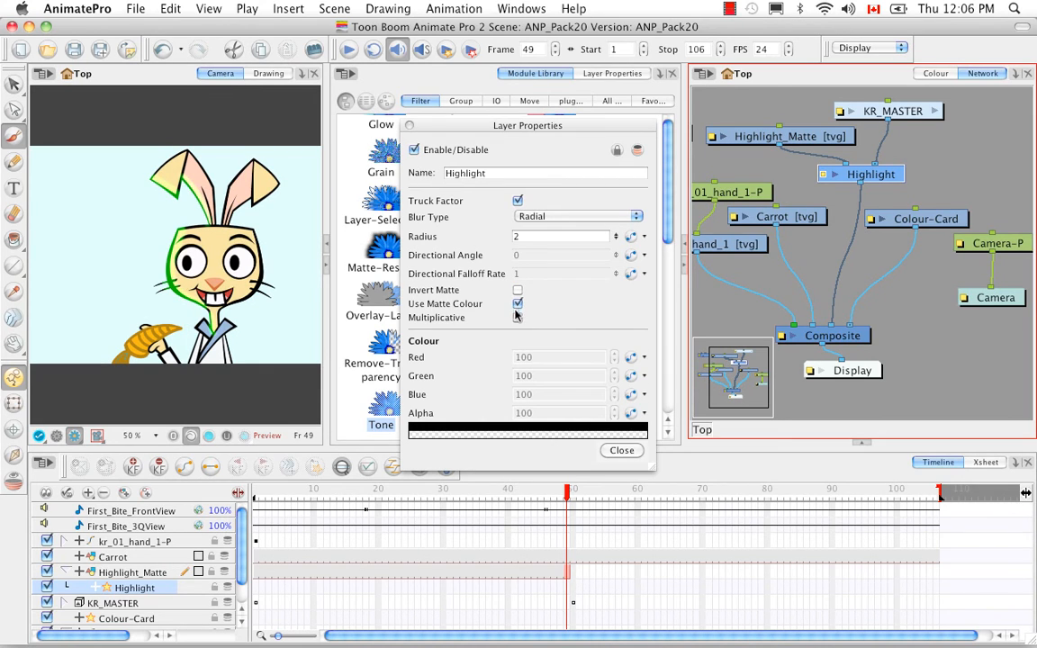
click(518, 304)
click(517, 318)
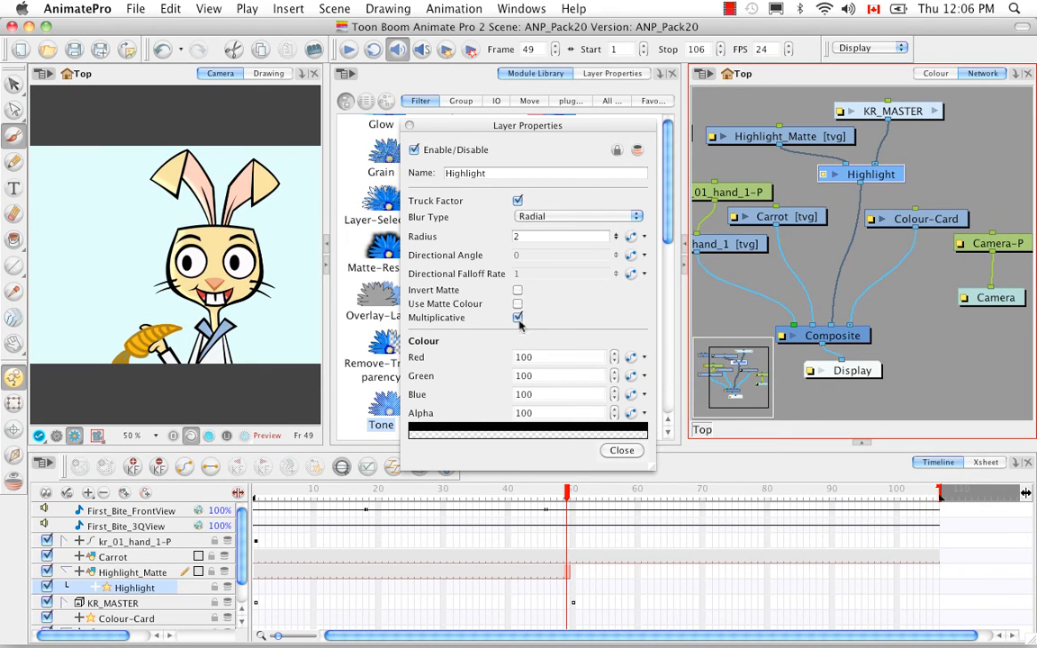
click(518, 318)
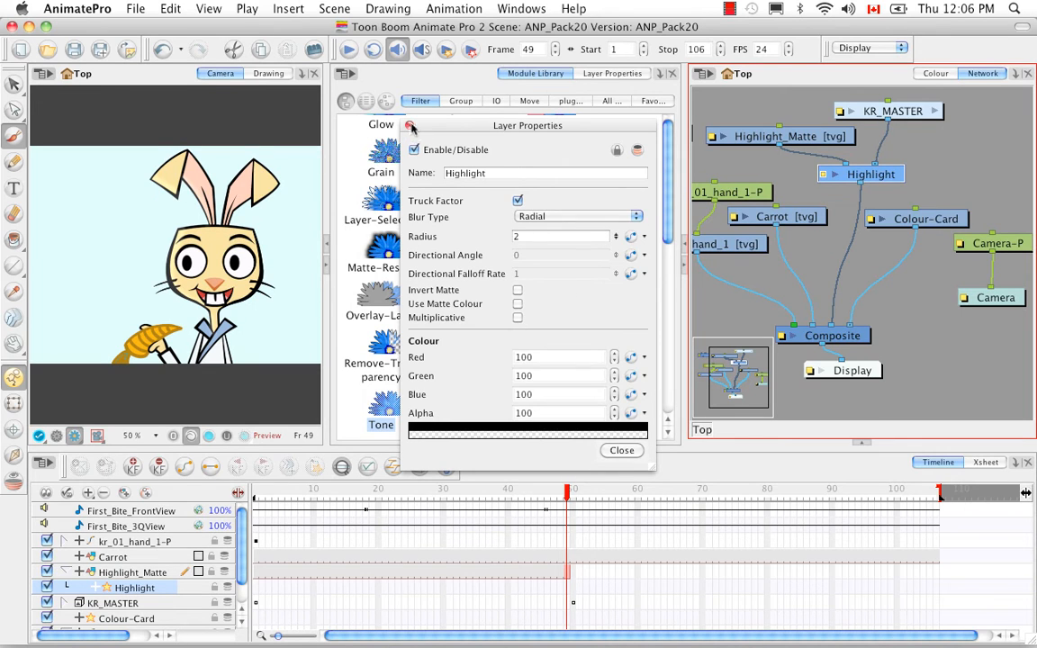
click(409, 126)
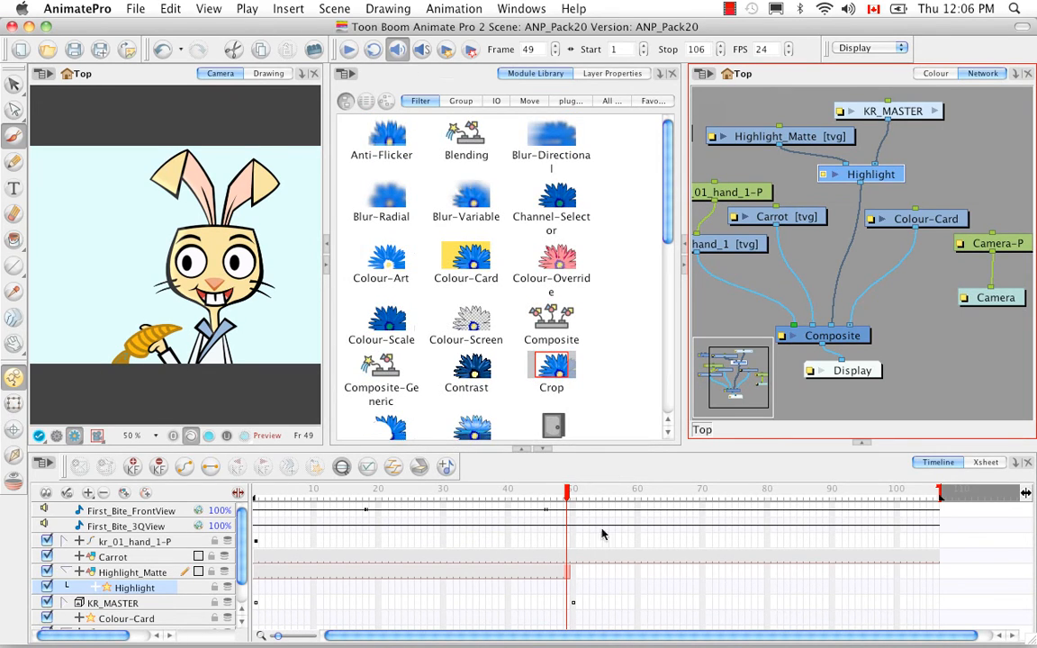
At frame 50 of Highlight_Matte, paint indicator-green highlight strokes along the left edges of the rabbit's left ear, head and neck.
click(573, 573)
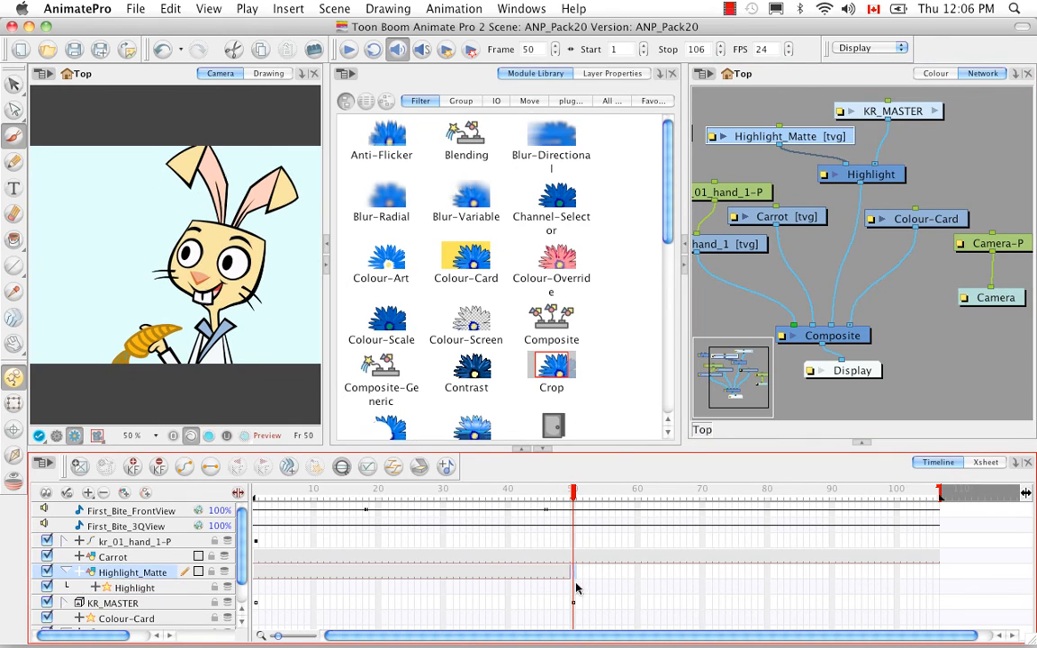
click(268, 73)
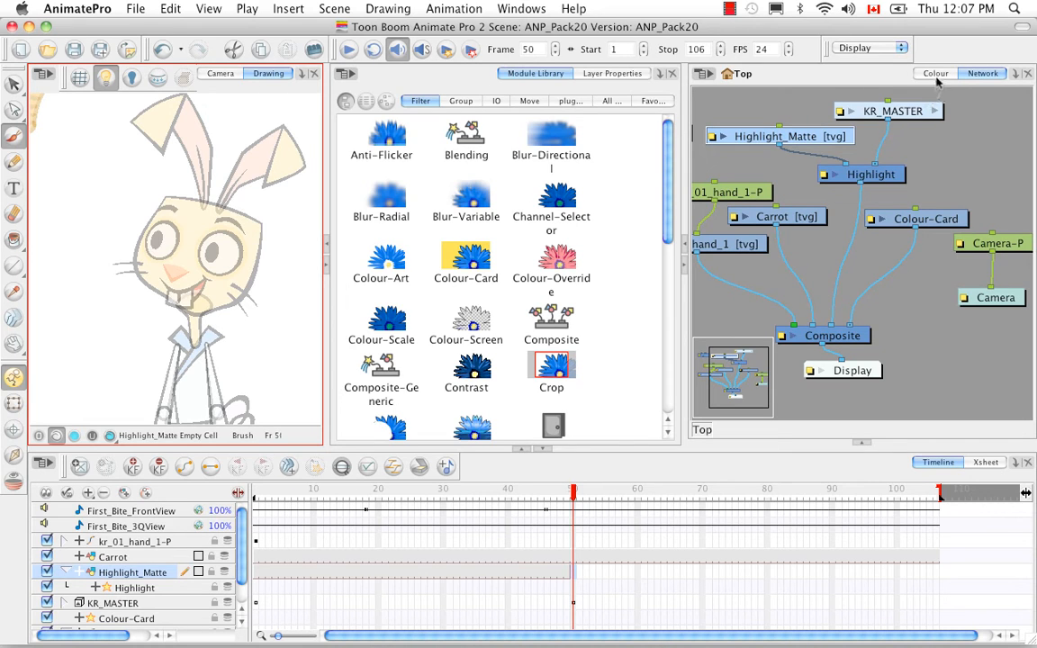
click(936, 74)
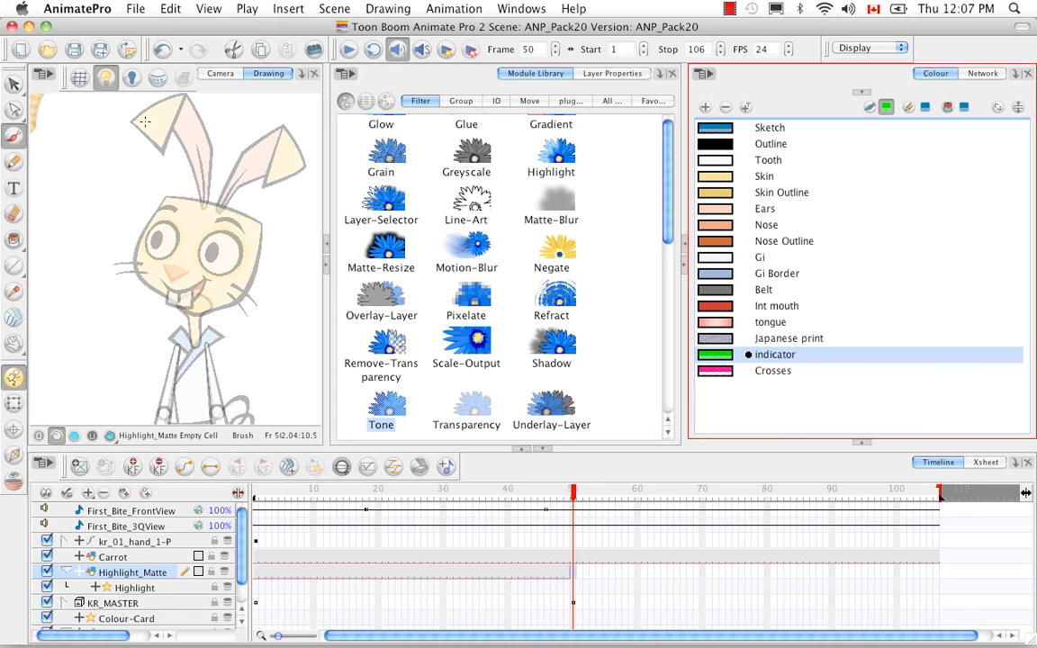
mouse_move(119, 110)
mouse_down()
mouse_move(160, 149)
mouse_move(145, 132)
mouse_move(186, 154)
mouse_move(196, 194)
mouse_move(177, 131)
mouse_move(197, 189)
mouse_up()
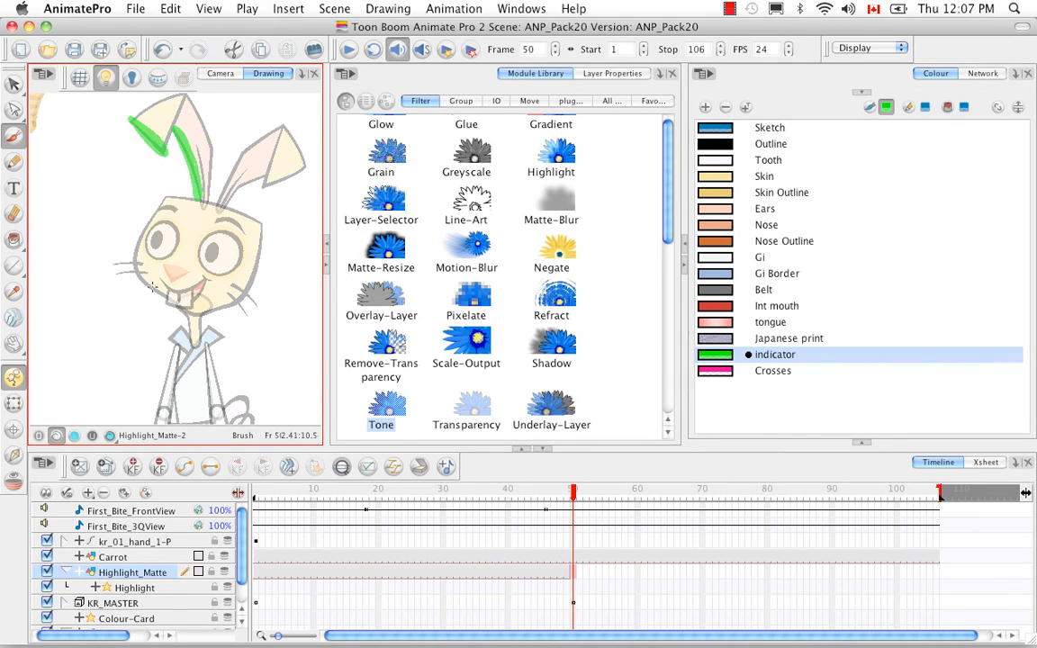
mouse_move(140, 225)
mouse_down()
mouse_move(135, 262)
mouse_move(163, 286)
mouse_up()
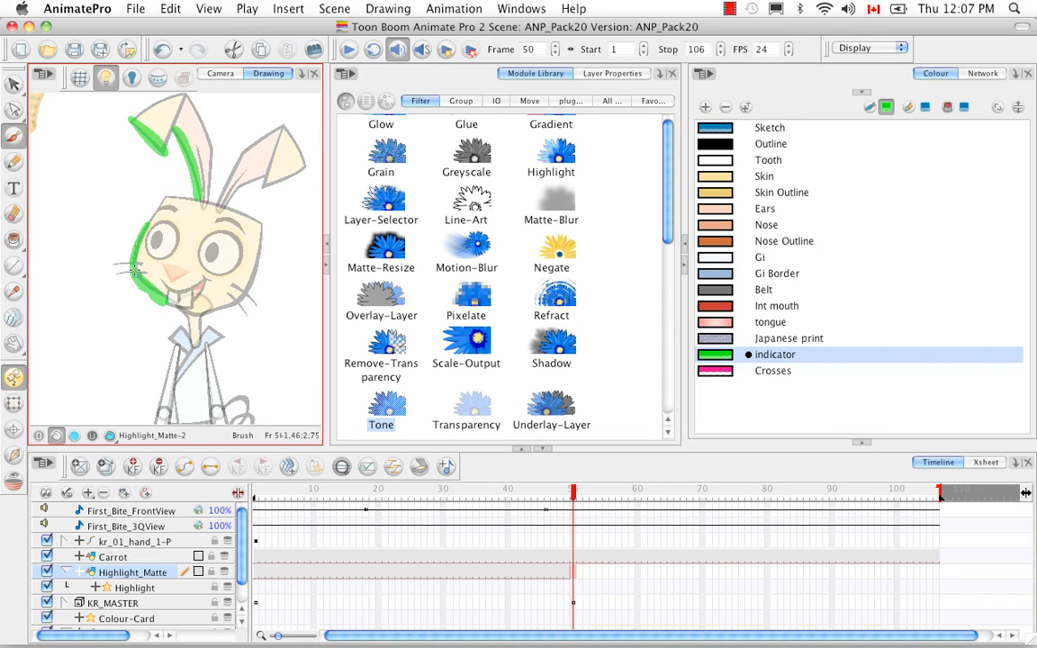
drag(144, 229, 143, 278)
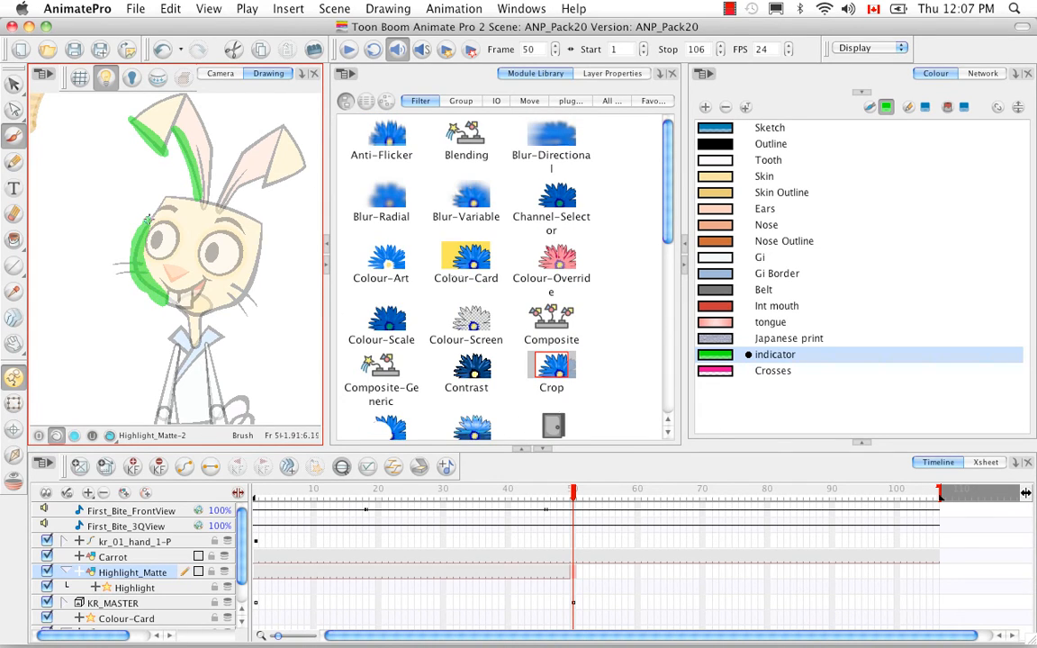
drag(149, 219, 166, 191)
drag(167, 280, 193, 334)
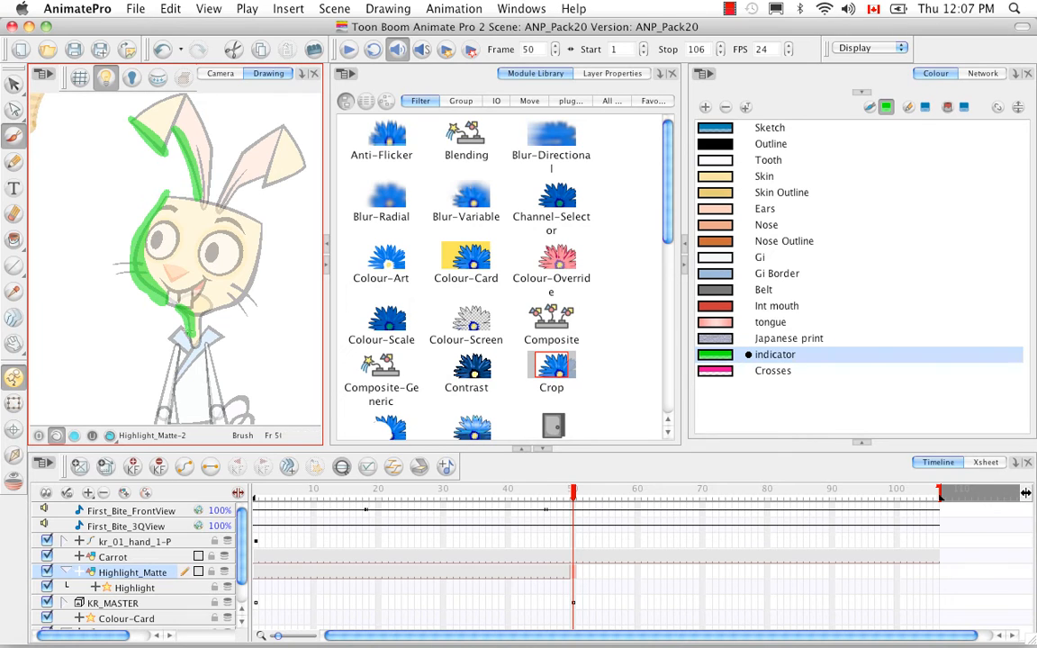
Extend the exposure of the second Highlight_Matte drawing to frame 106, and return to the Camera view at frame 49.
click(939, 578)
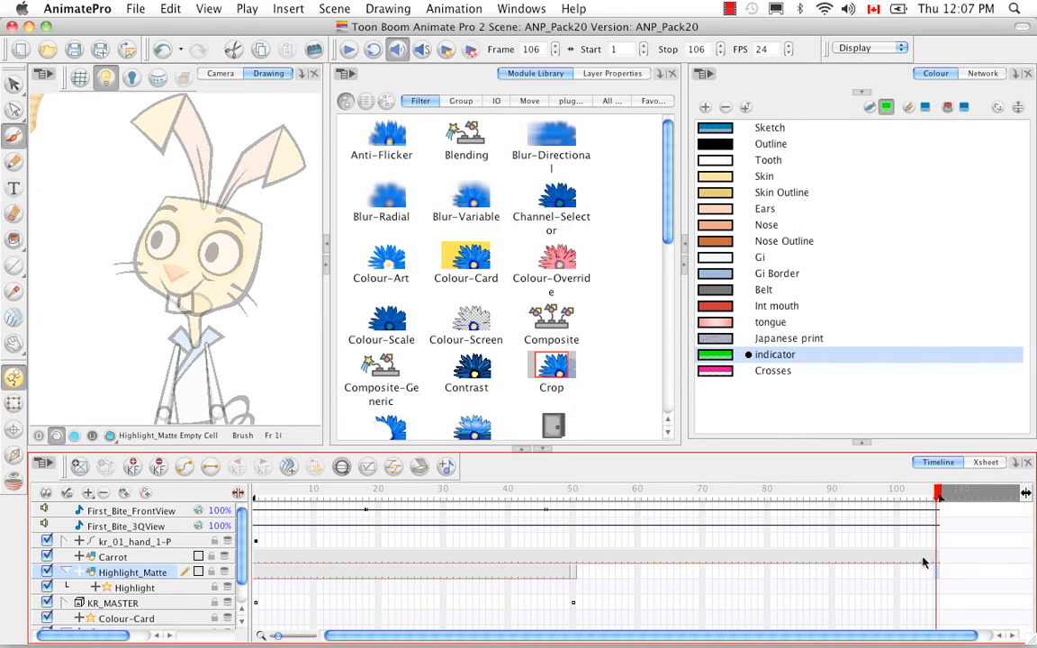
right_click(940, 574)
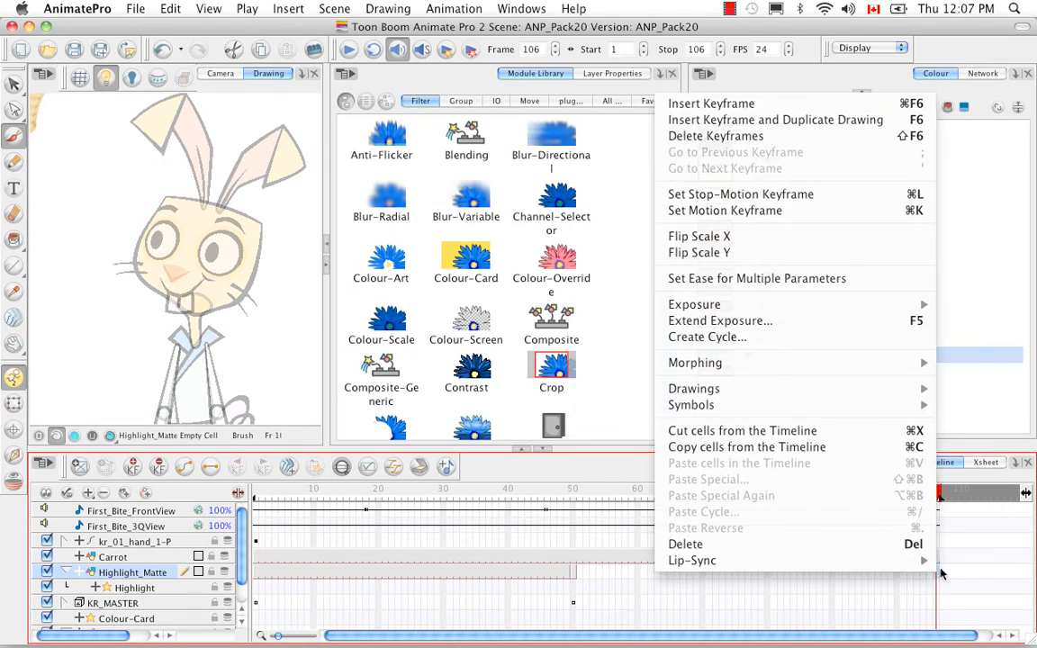
click(860, 322)
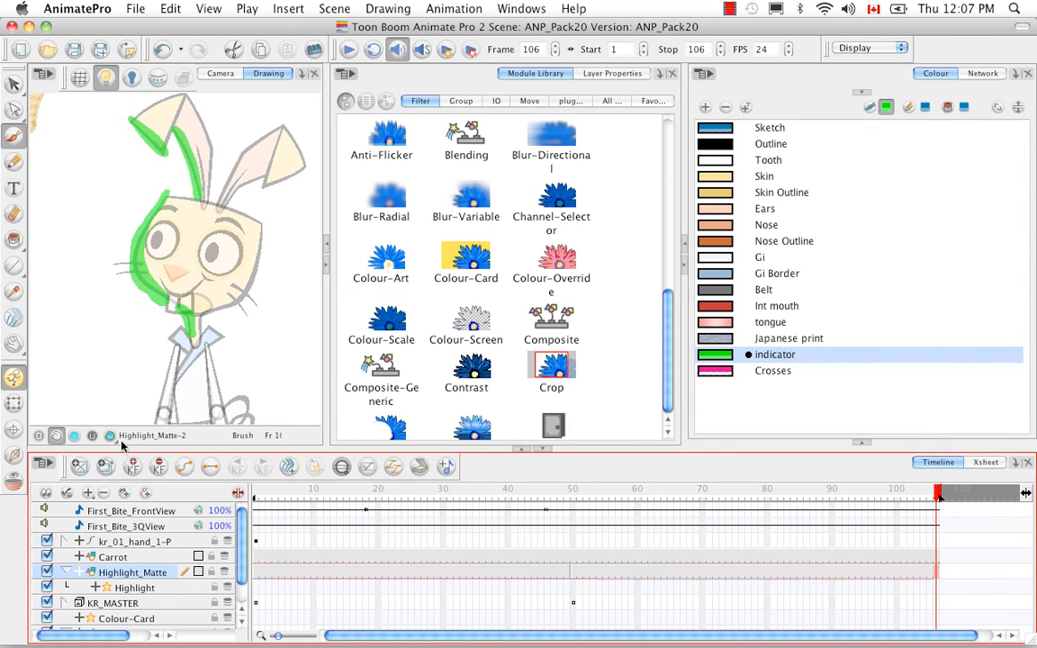
click(219, 73)
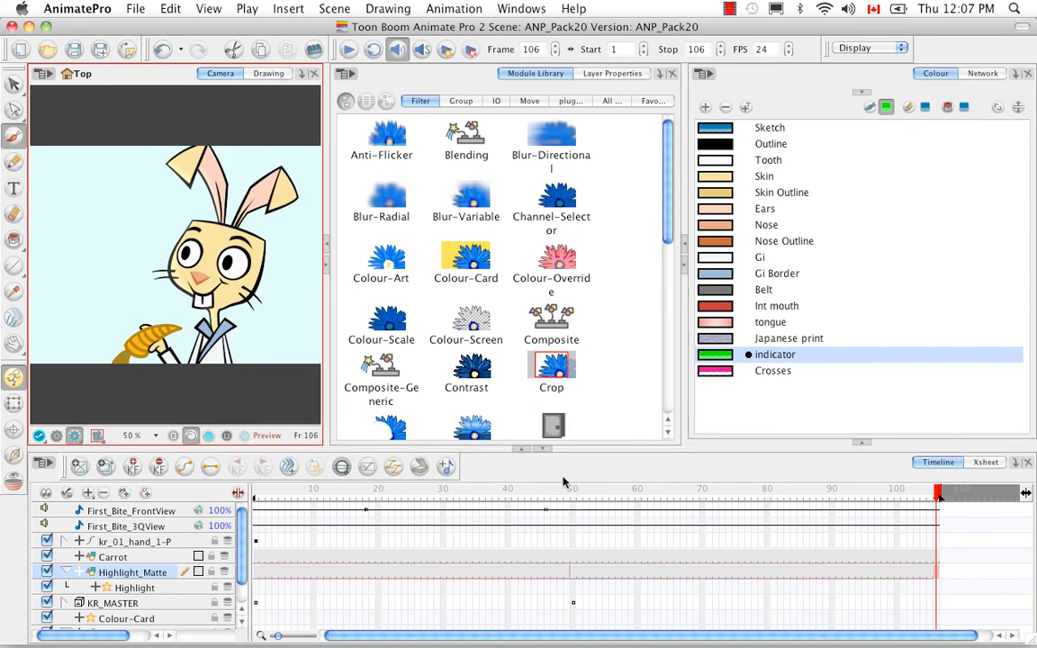
drag(878, 493, 566, 507)
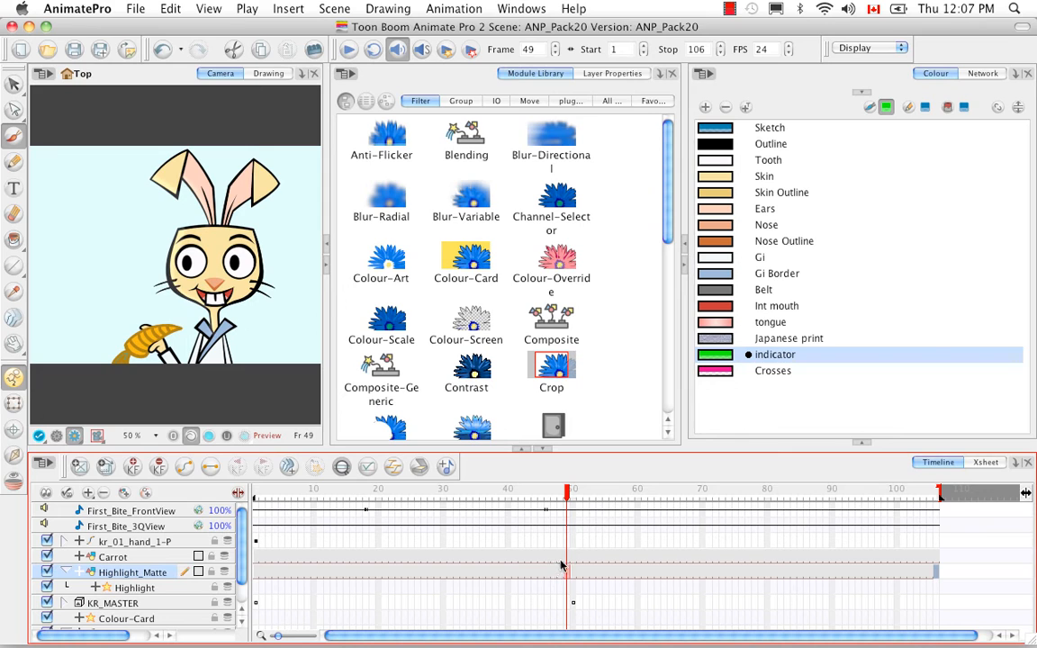
Bring the Tone module across the network and place it to the right of the Highlight module.
click(981, 74)
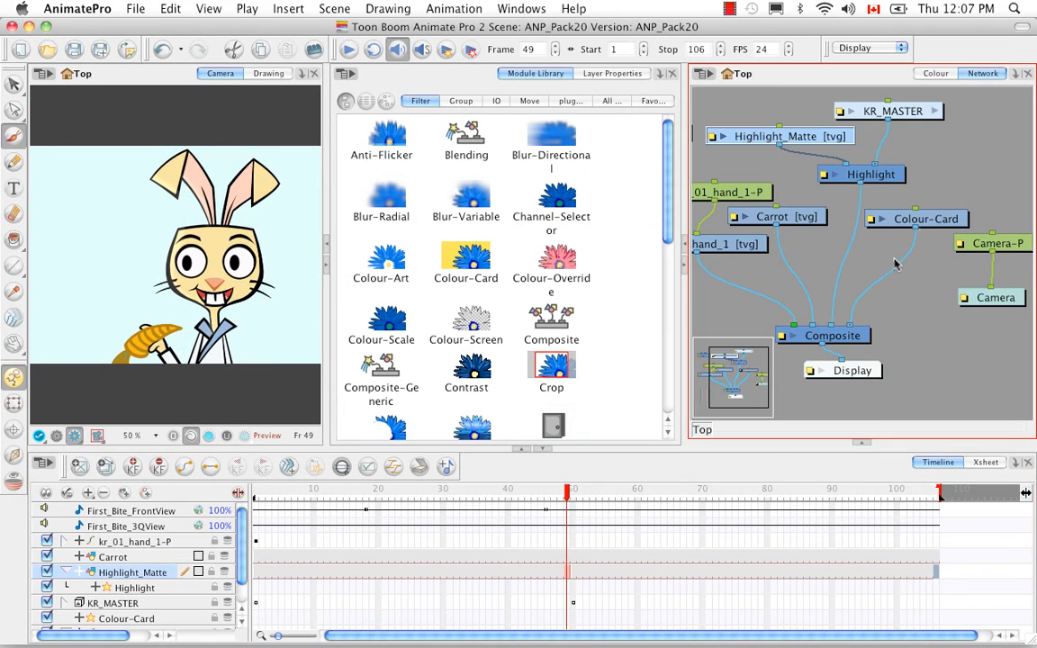
drag(808, 236, 879, 266)
drag(758, 175, 1012, 191)
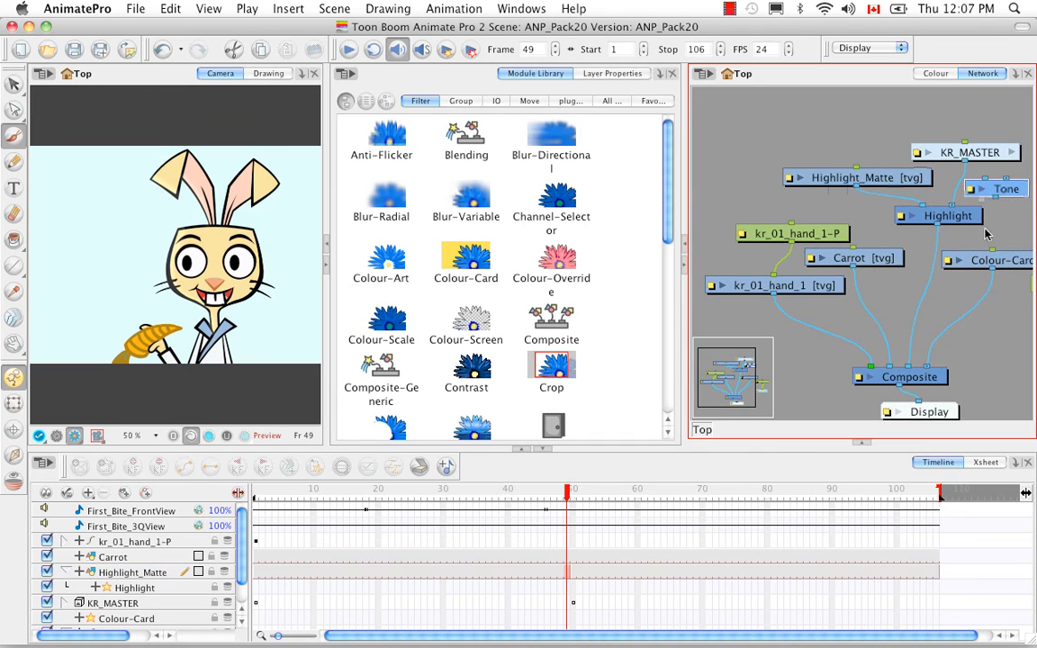
drag(987, 251, 922, 237)
drag(938, 173, 987, 191)
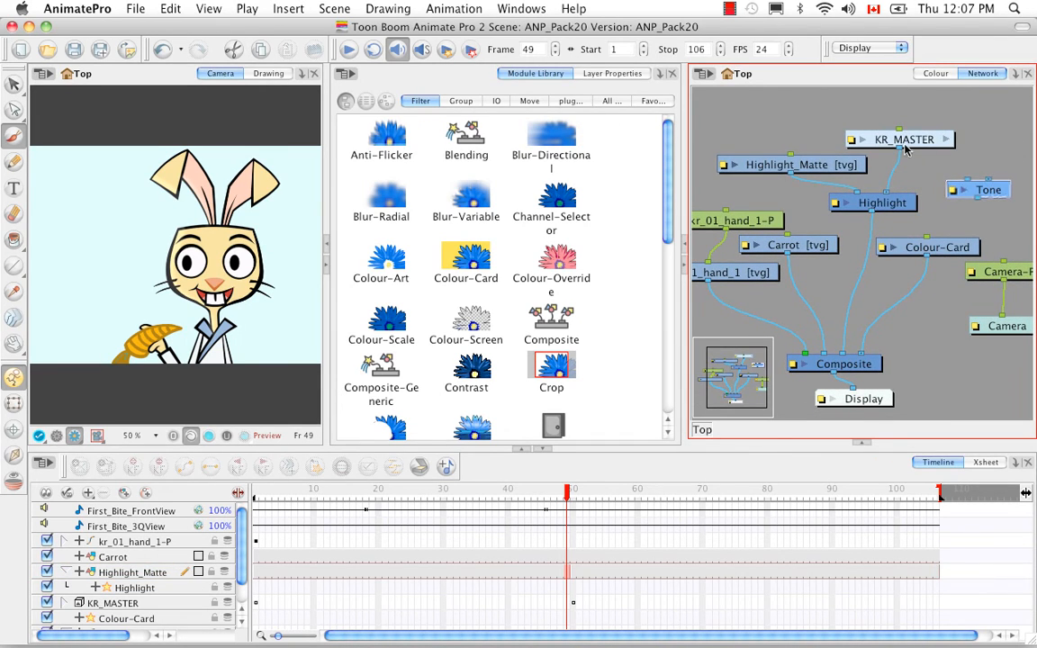
Move KR_MASTER higher in the network and reroute Highlight's output through the Tone module into Composite.
click(853, 139)
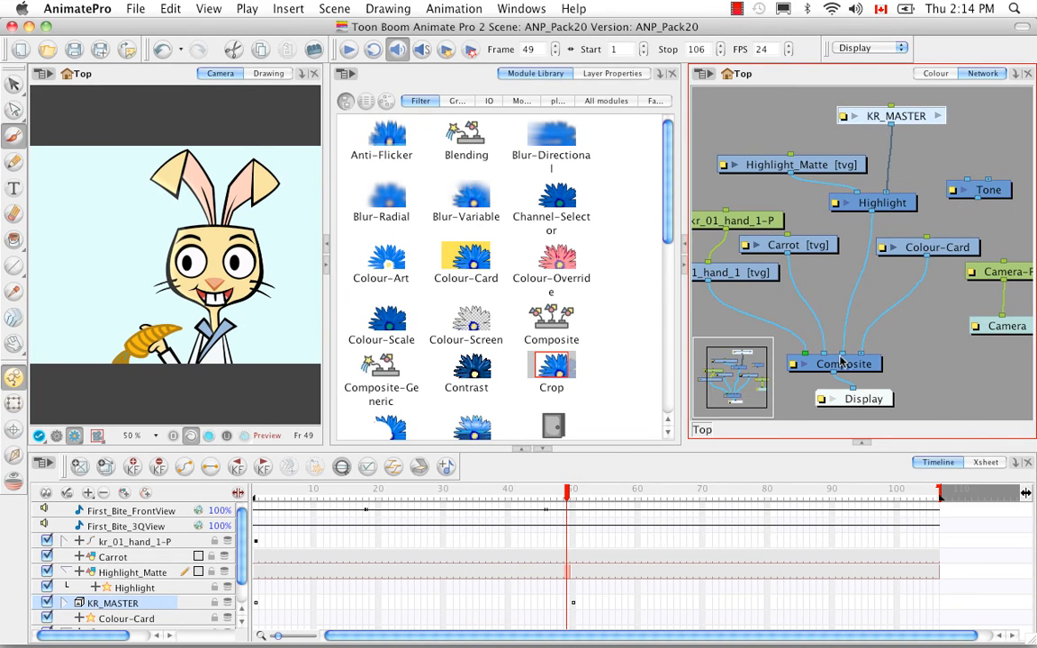
drag(842, 352, 851, 301)
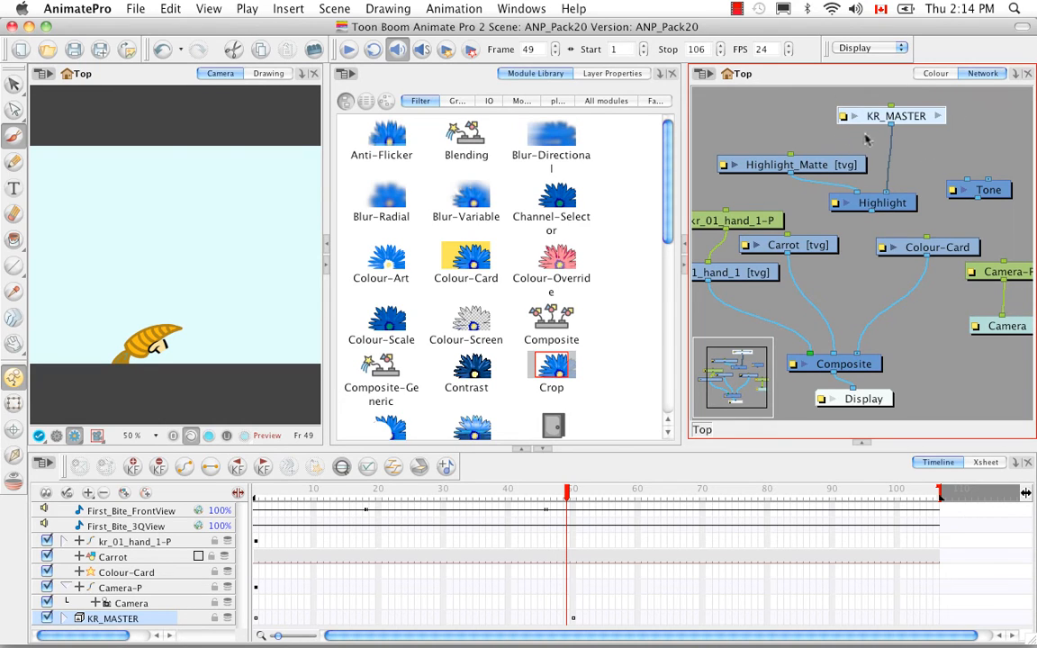
drag(886, 211, 809, 360)
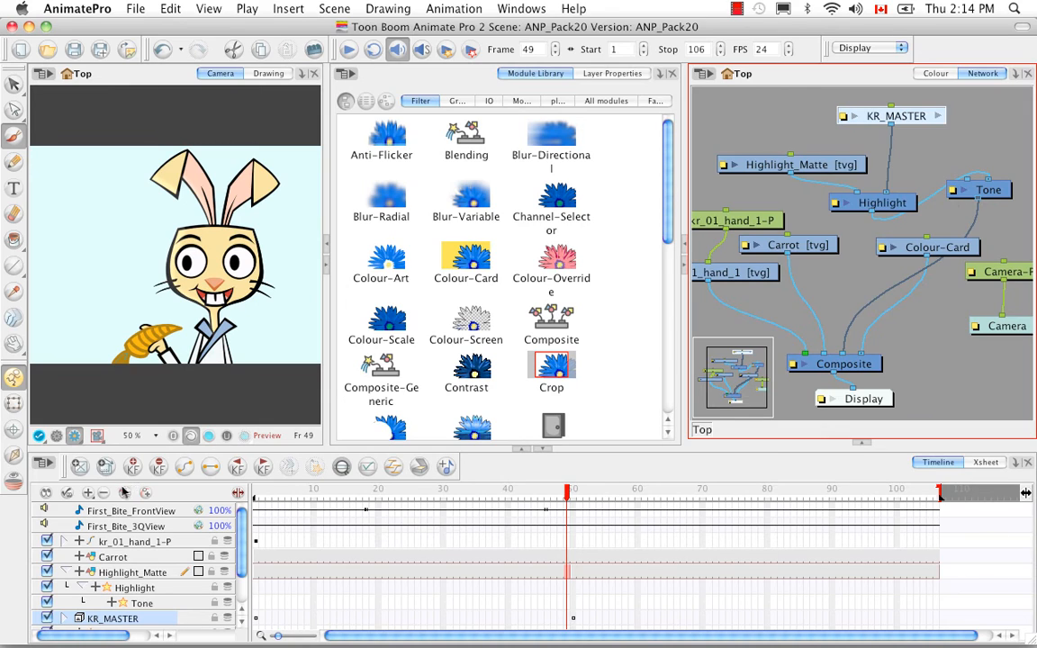
Add a new drawing layer to the timeline and name it Tone_Matte.
click(124, 493)
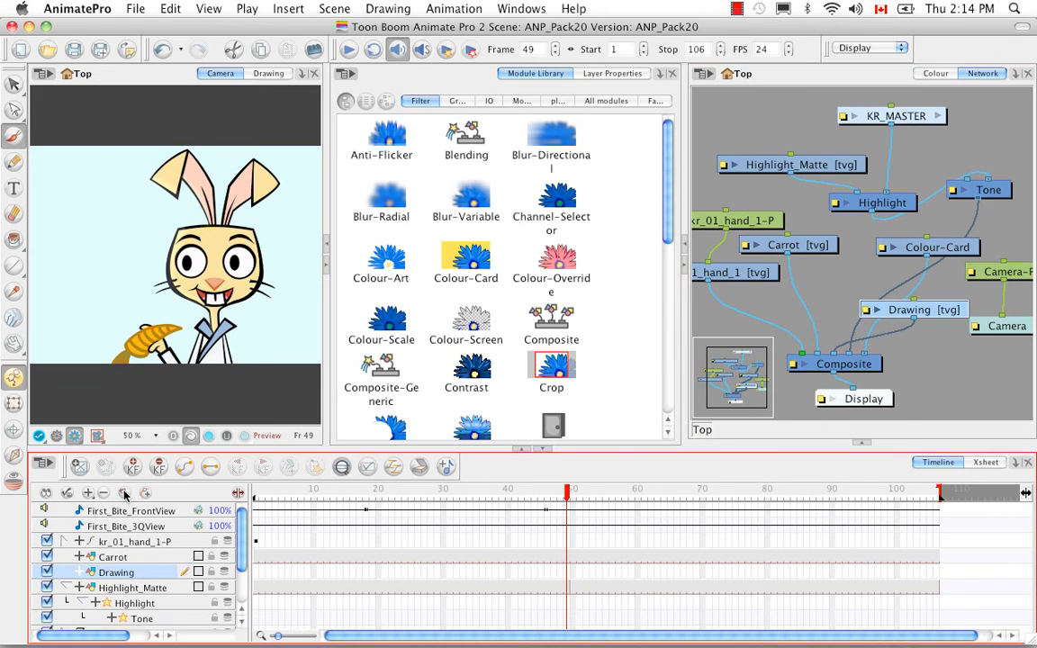
double_click(120, 574)
key(BackSpace)
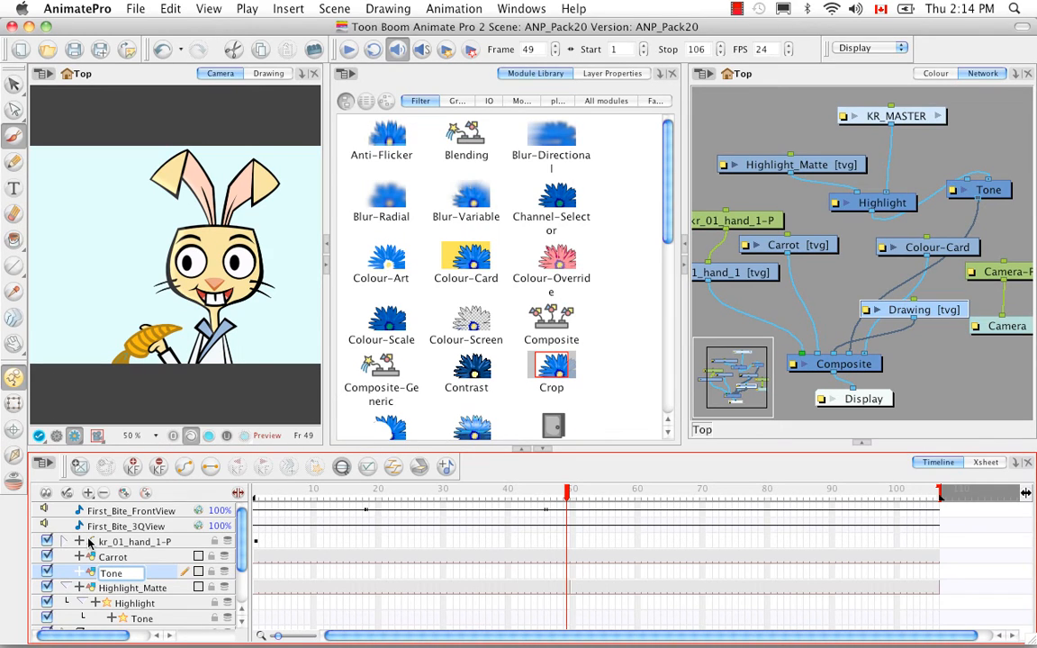
text(Tone_Matte)
key(Return)
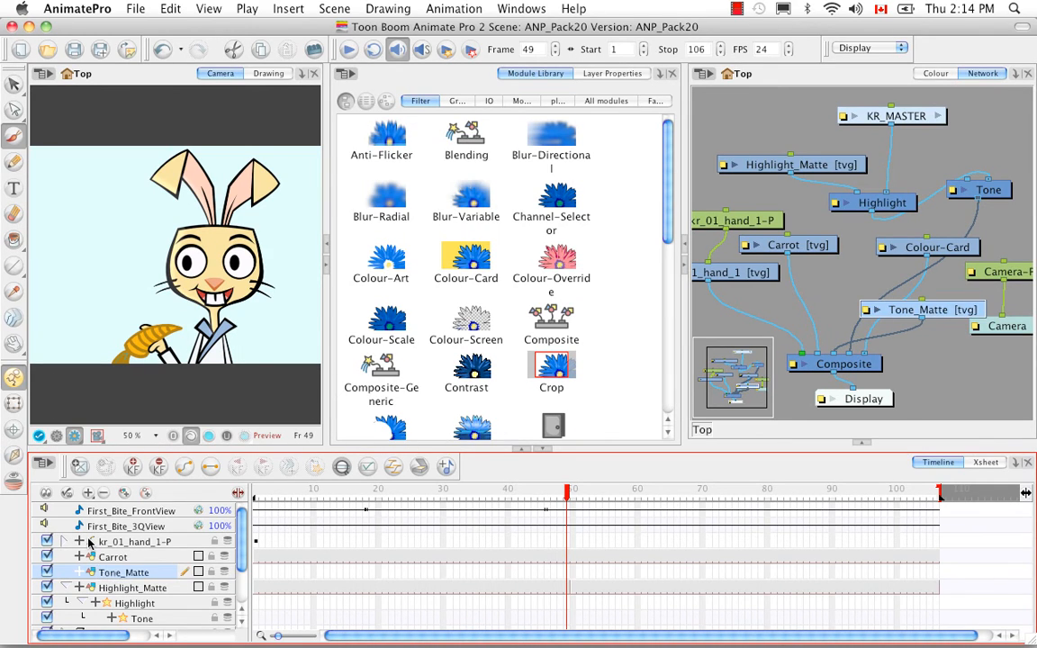
Paint tone strokes on Tone_Matte at frame 1 along the rabbit's right ear, right cheek and neck, and extend the exposure to frame 49.
click(254, 587)
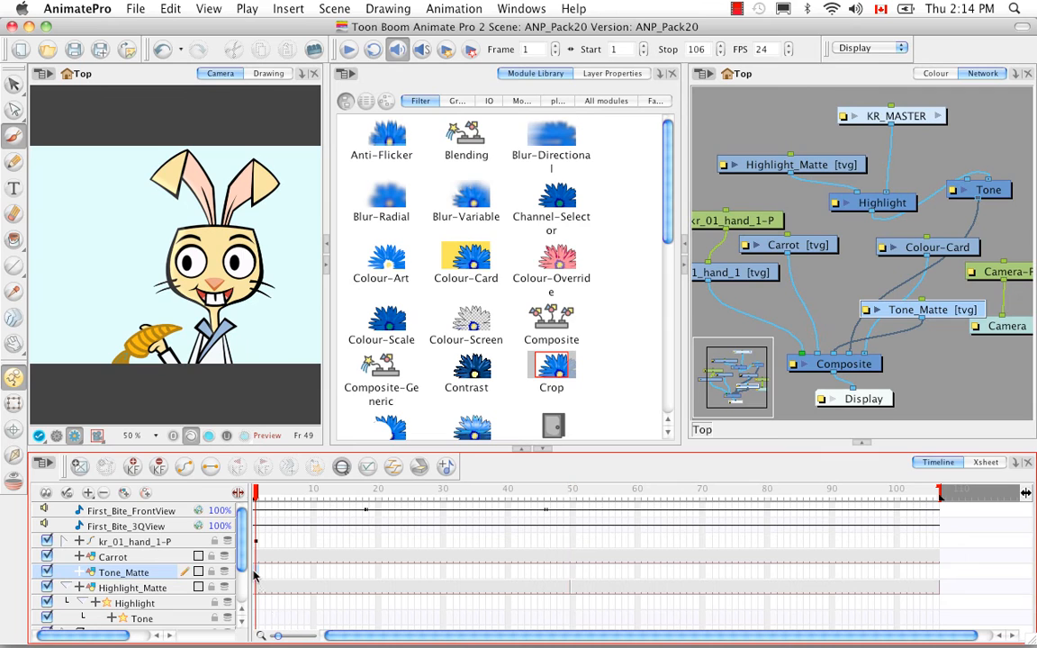
click(254, 75)
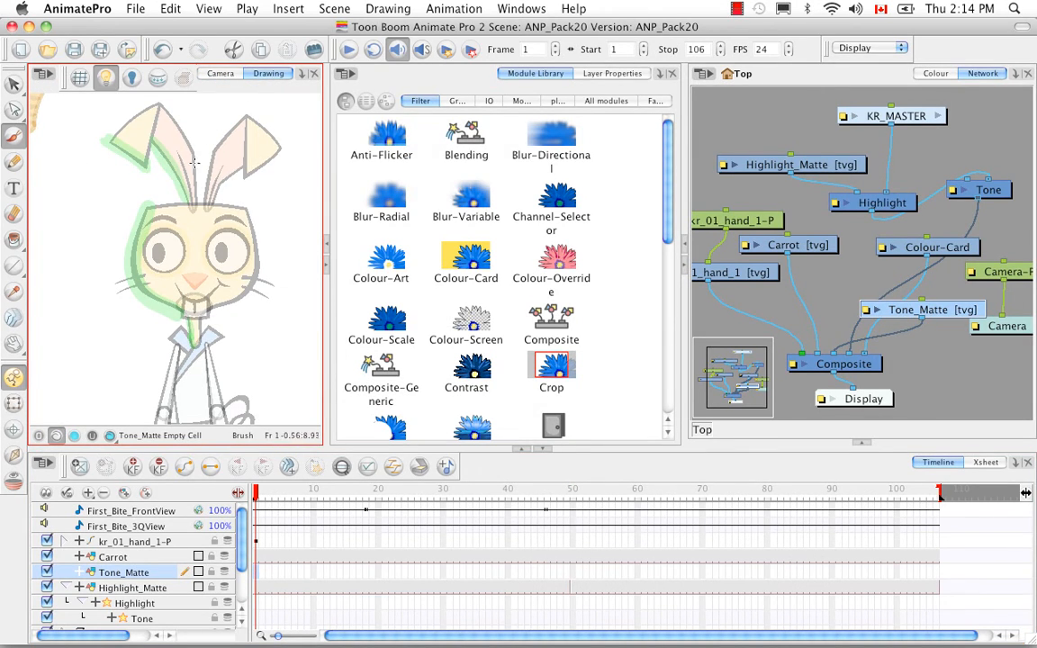
mouse_move(243, 165)
mouse_down()
mouse_move(213, 203)
mouse_move(216, 194)
mouse_move(246, 213)
mouse_move(259, 252)
mouse_move(255, 281)
mouse_move(210, 311)
mouse_move(255, 261)
mouse_move(246, 226)
mouse_up()
drag(200, 324, 197, 342)
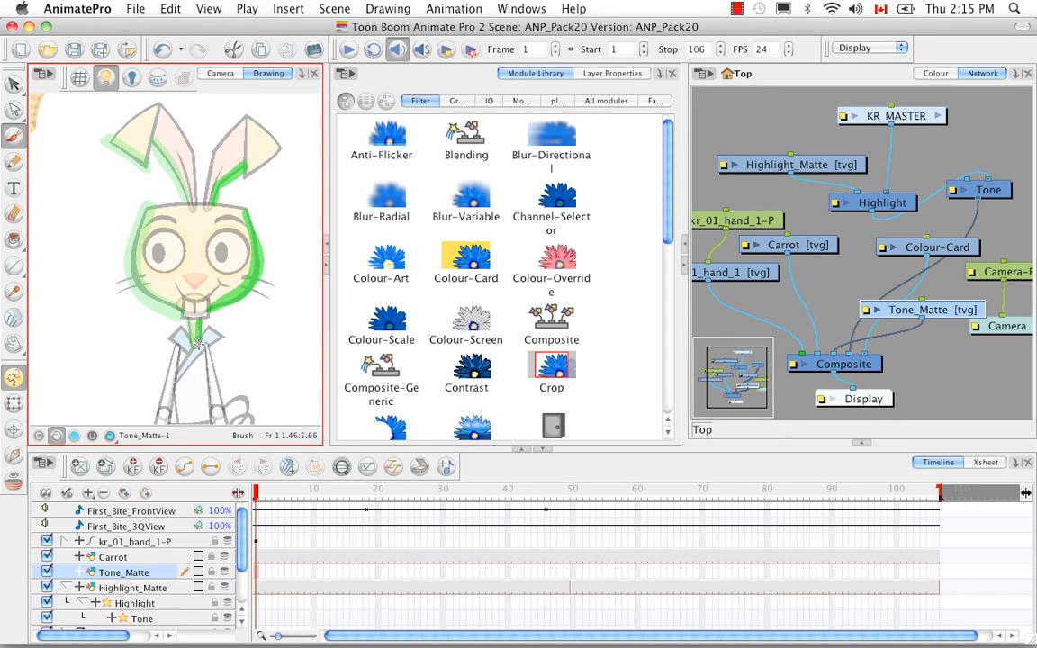
click(567, 572)
right_click(567, 576)
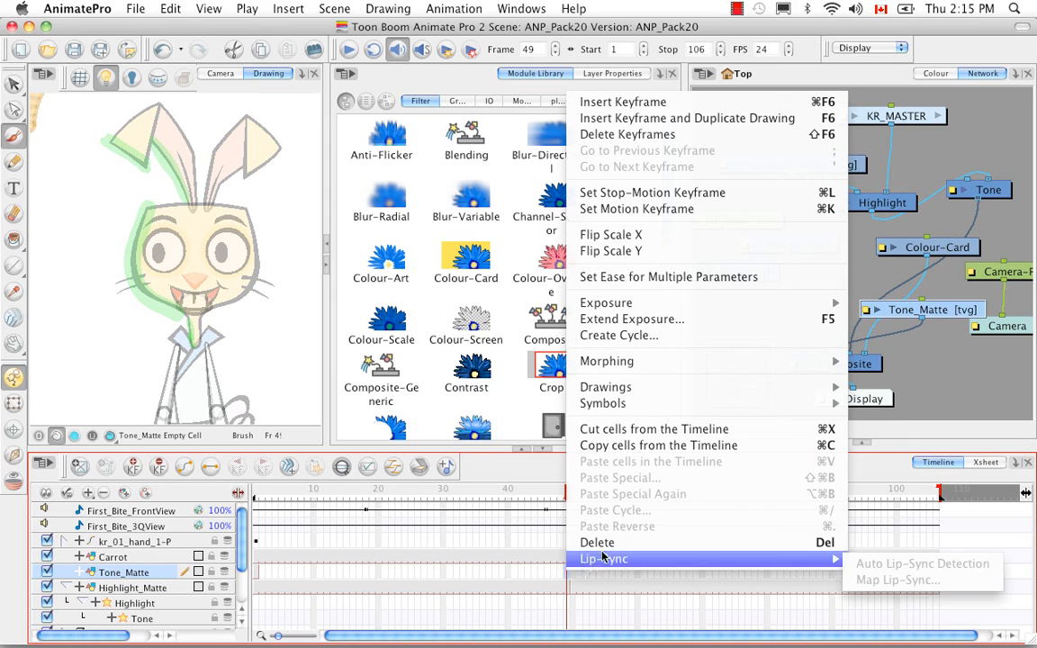
click(645, 321)
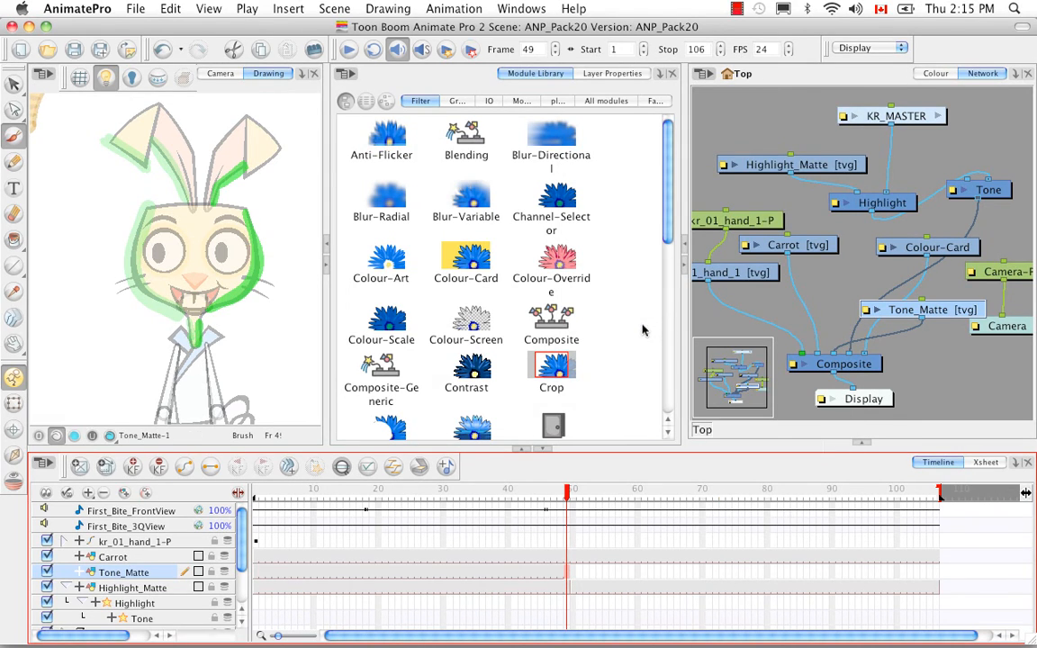
Paint matching tone strokes on the right ear, face and neck at frame 50 of Tone_Matte, and extend that drawing to frame 106.
click(577, 576)
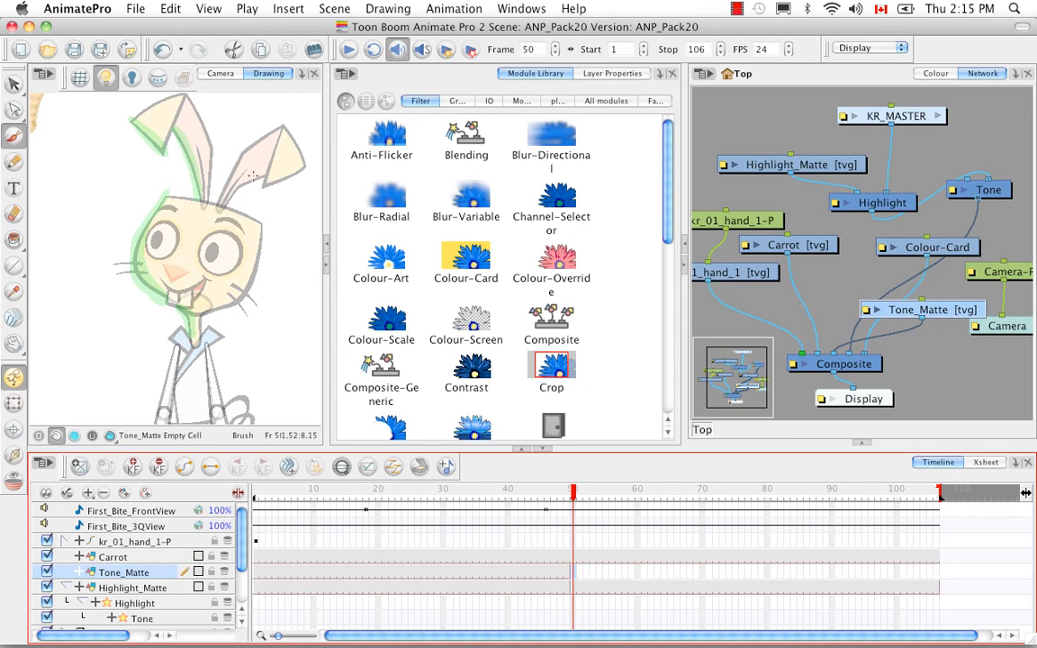
mouse_move(255, 175)
mouse_down()
mouse_move(227, 210)
mouse_move(261, 174)
mouse_move(250, 282)
mouse_move(207, 310)
mouse_move(259, 248)
mouse_move(266, 192)
mouse_move(200, 333)
mouse_up()
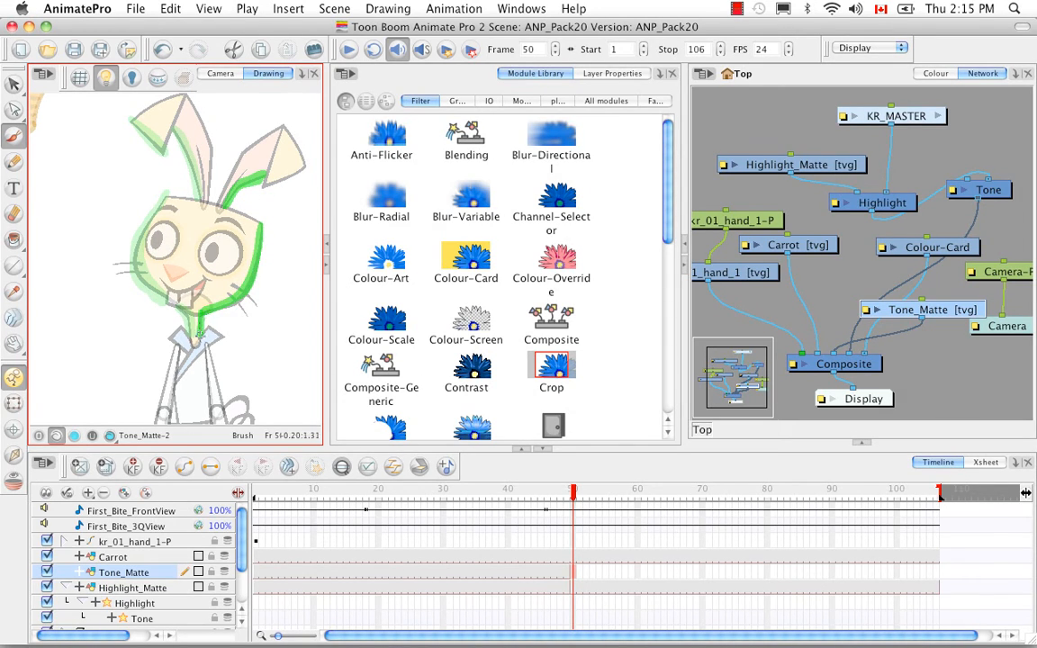
click(937, 576)
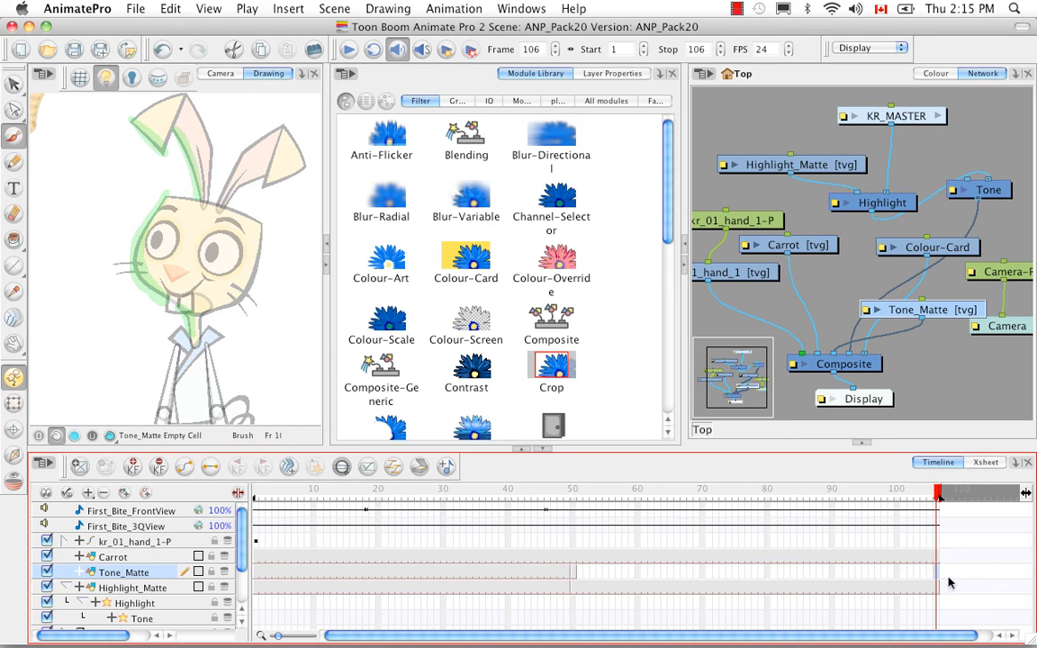
right_click(937, 576)
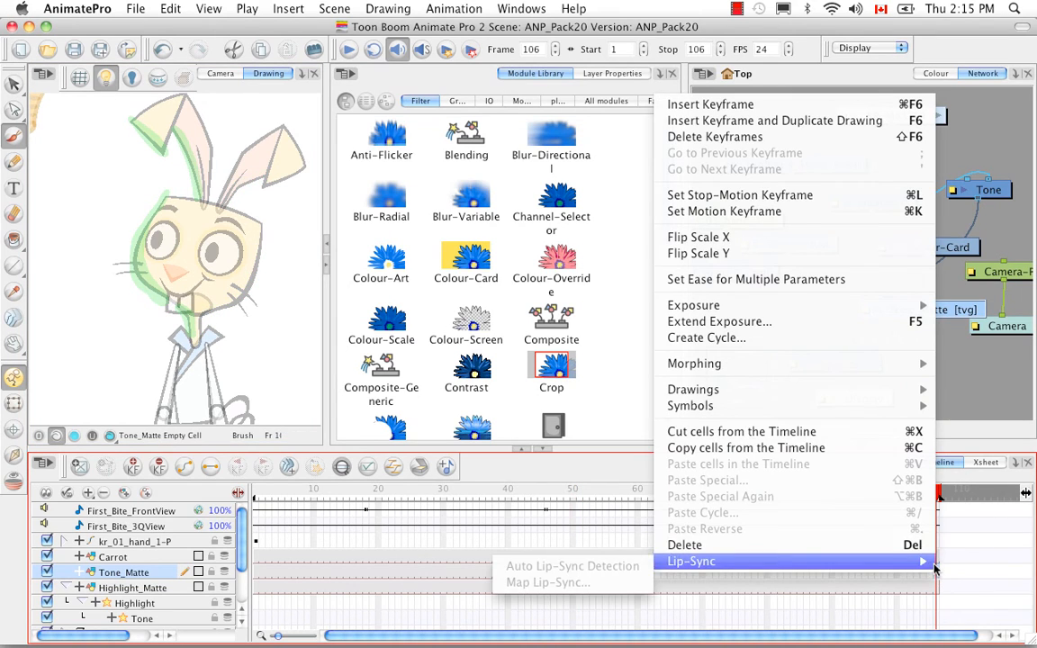
click(856, 328)
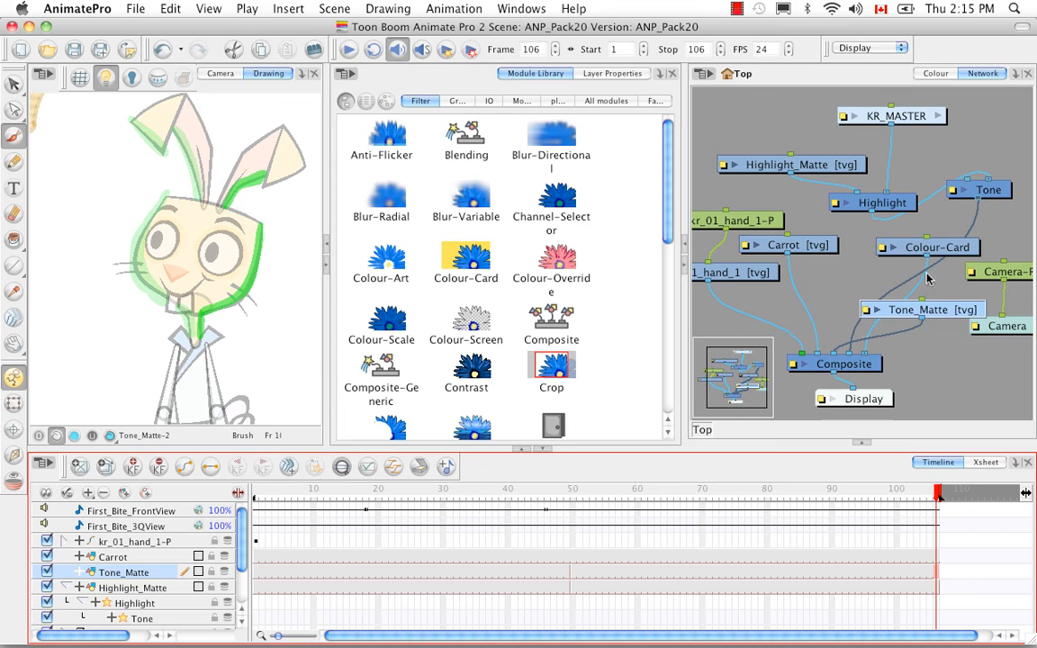
Disconnect Tone_Matte from Composite, place it above Tone, wire it into Tone's matte input and switch to the Camera view.
drag(835, 358, 835, 329)
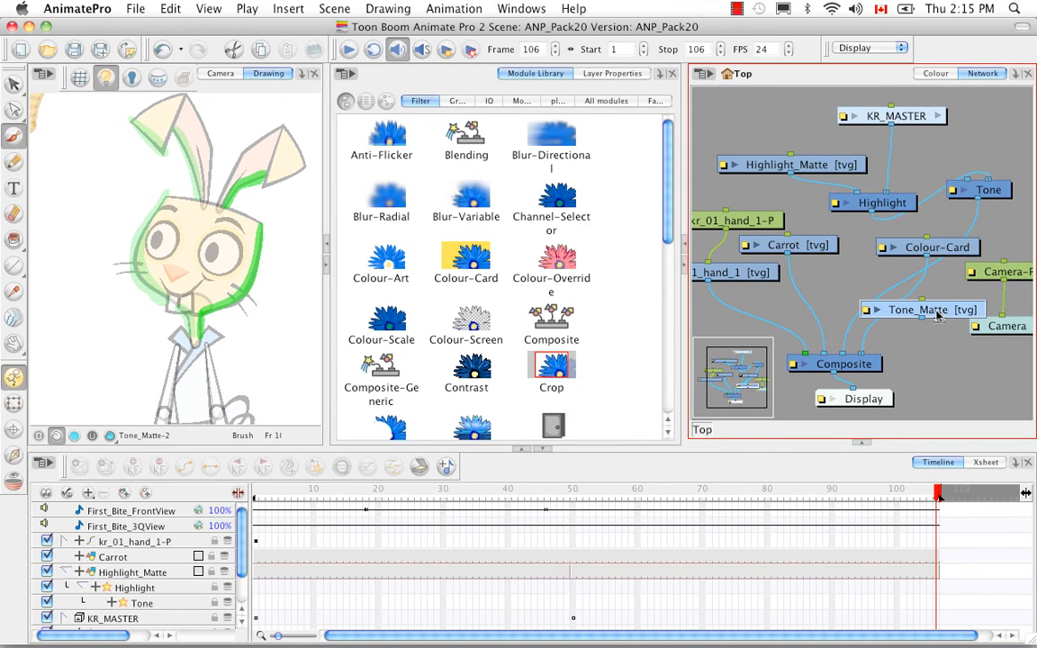
drag(937, 311, 981, 187)
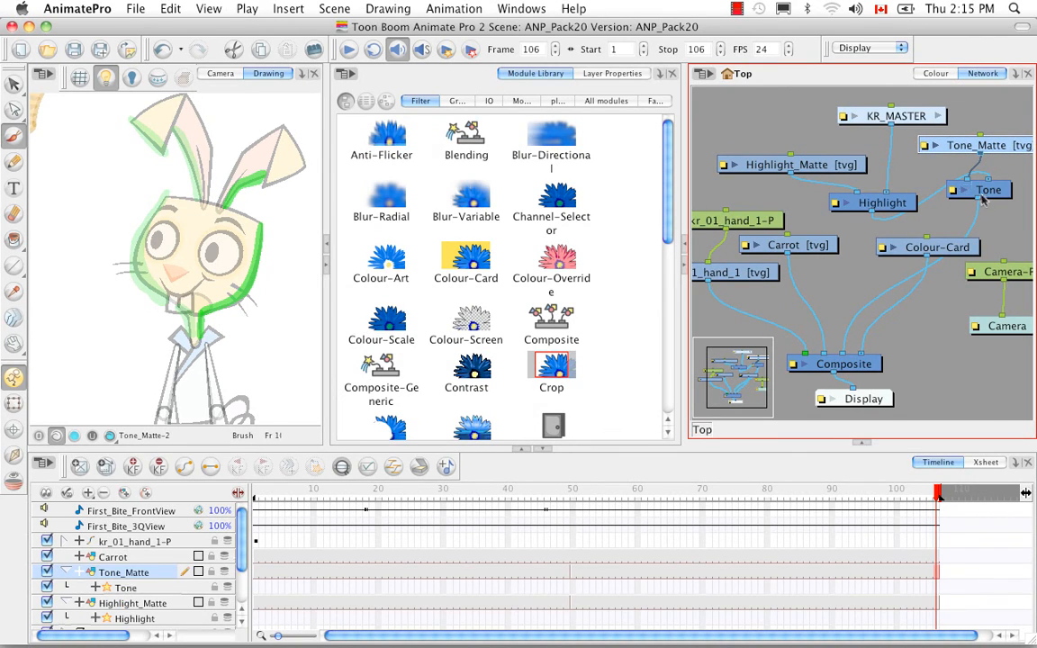
click(223, 81)
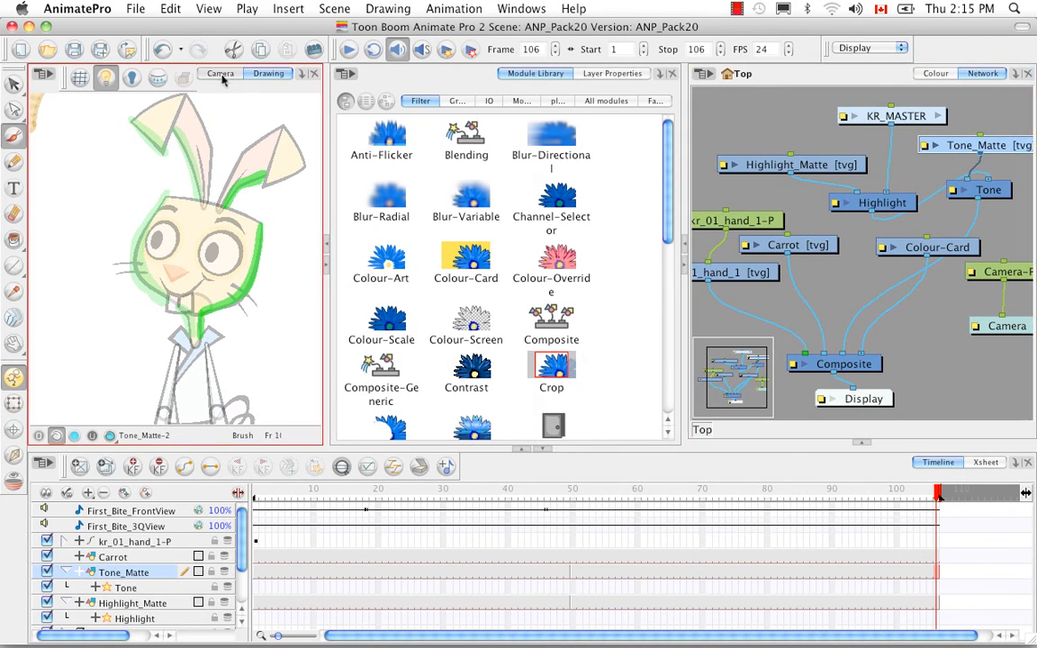
click(221, 77)
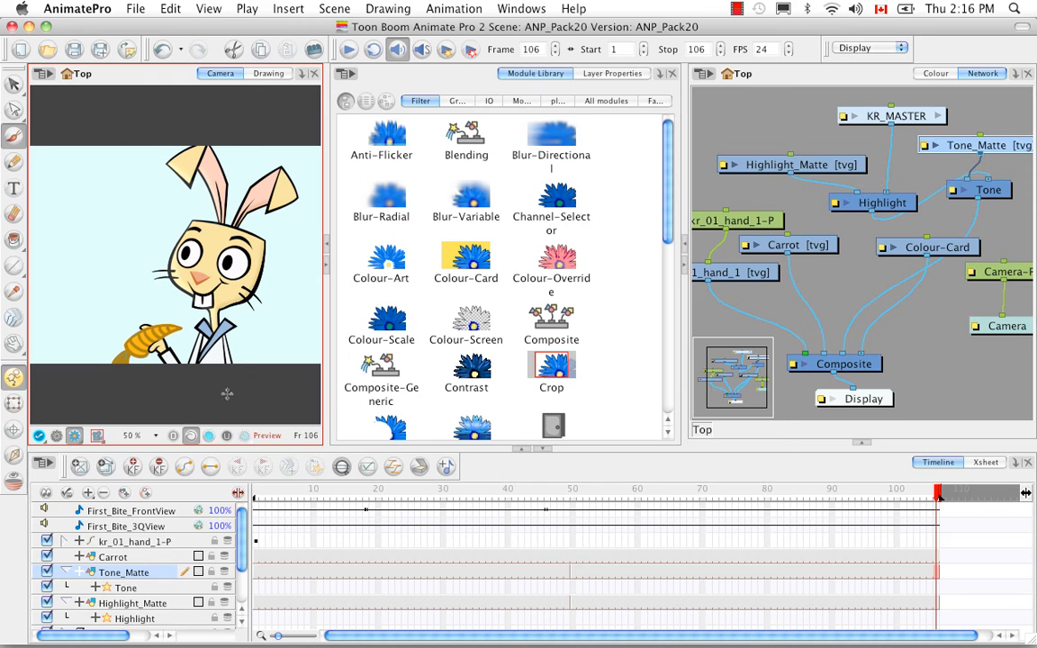
View the properties of the Tone_Matte layer and of the Tone effect.
click(170, 576)
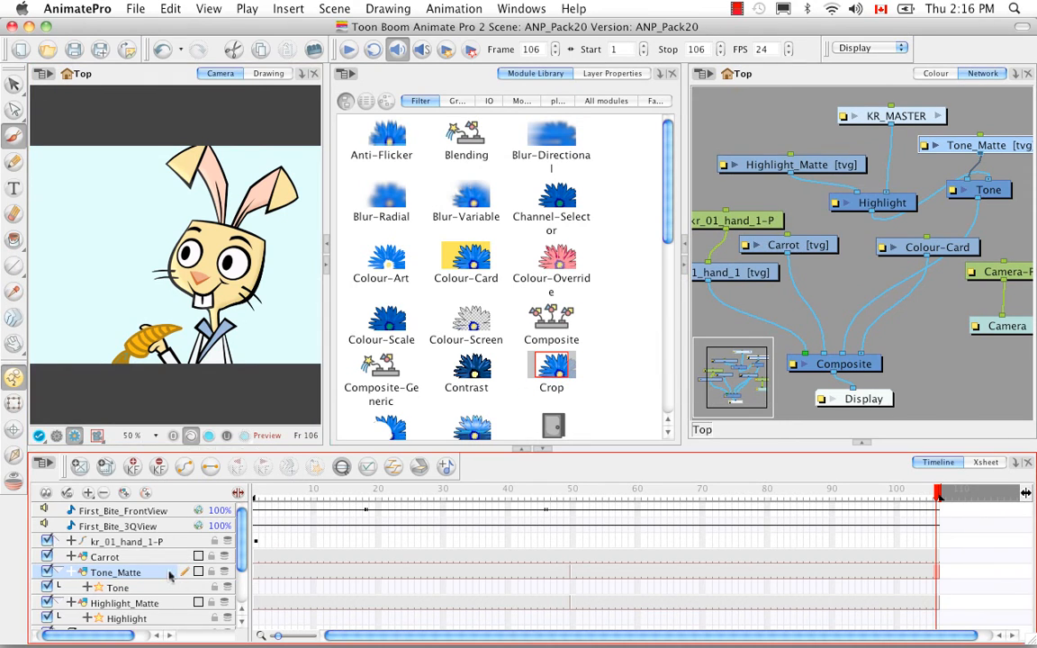
drag(112, 636, 99, 640)
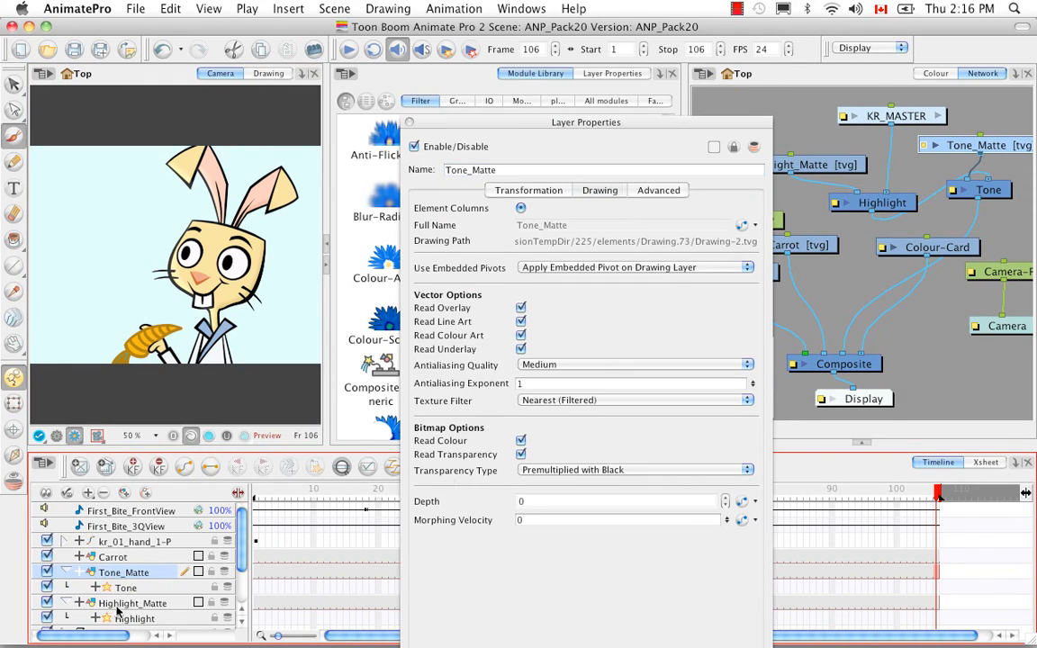
click(410, 122)
click(166, 591)
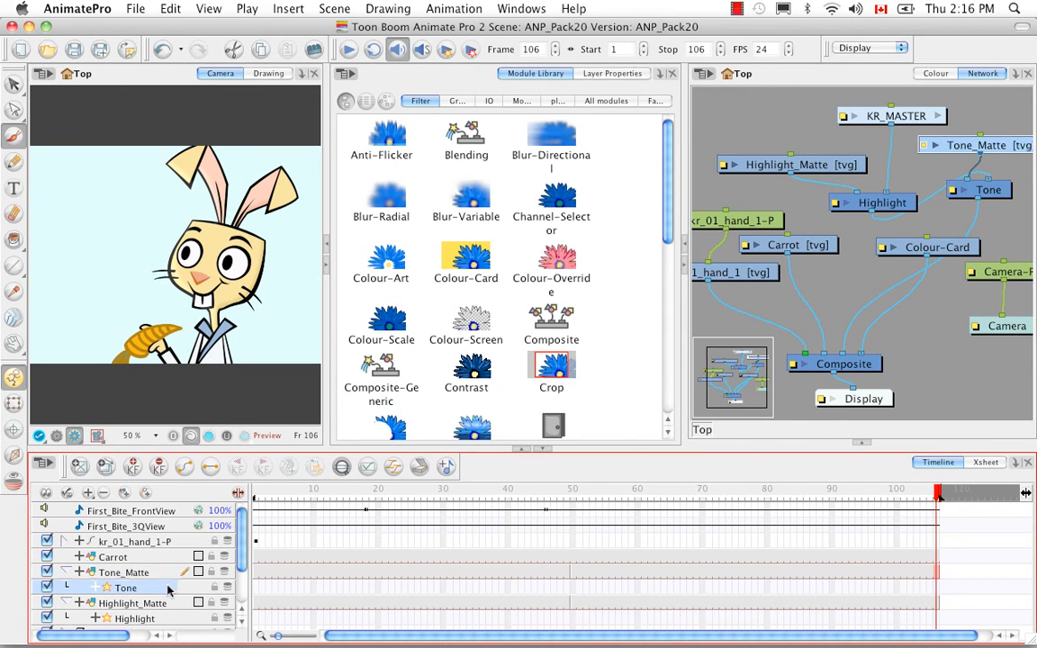
double_click(166, 590)
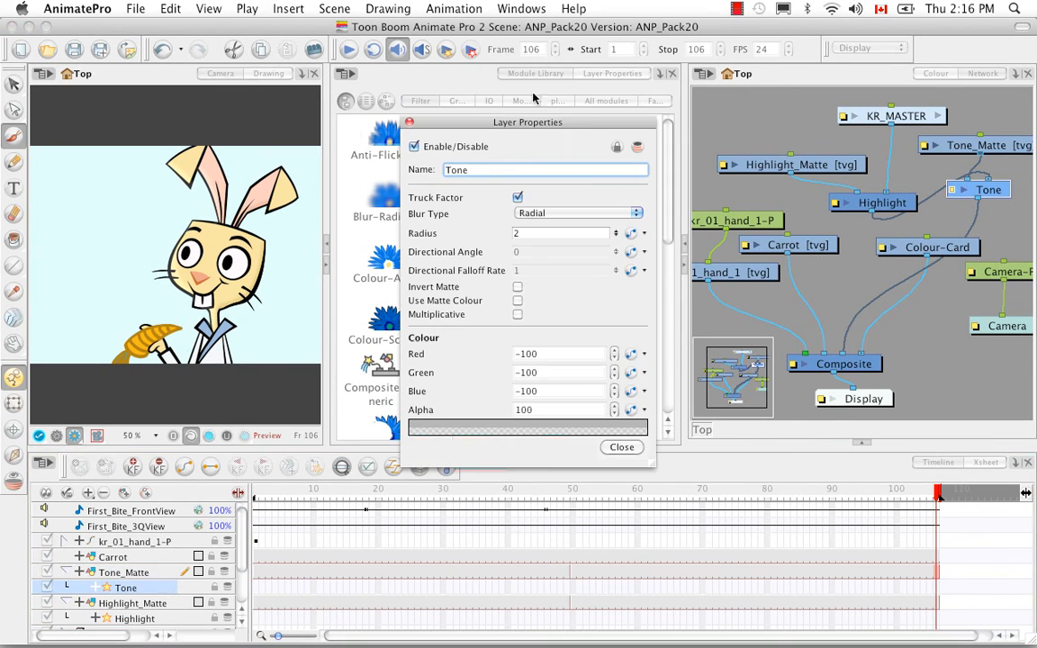
click(410, 121)
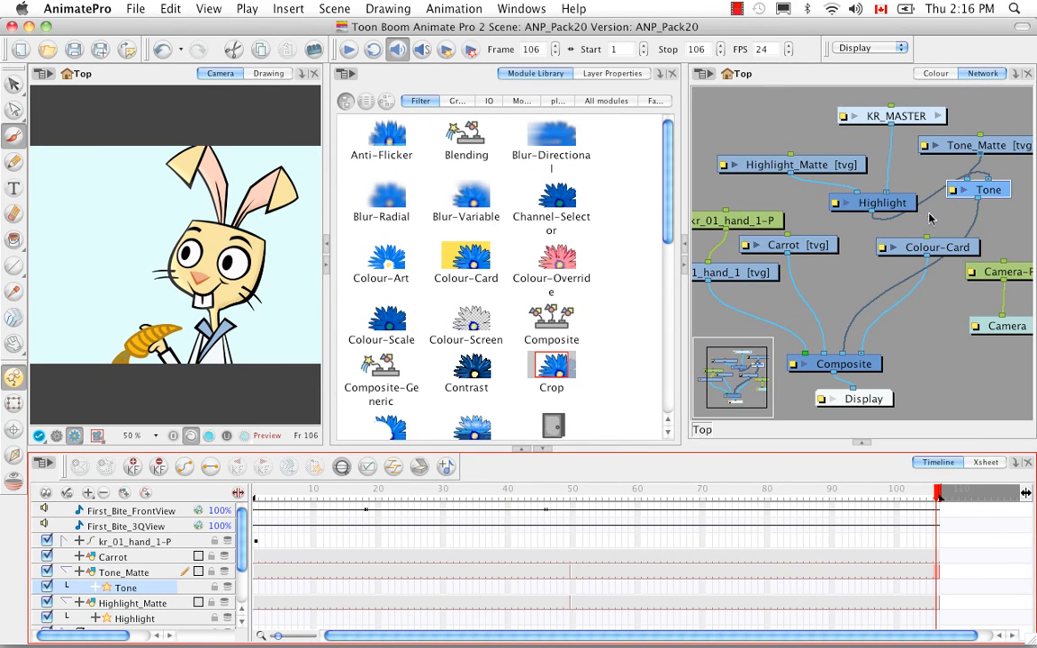
Try the Tone effect's Invert Matte and Use Matte Colour options, switching each one back off.
double_click(954, 193)
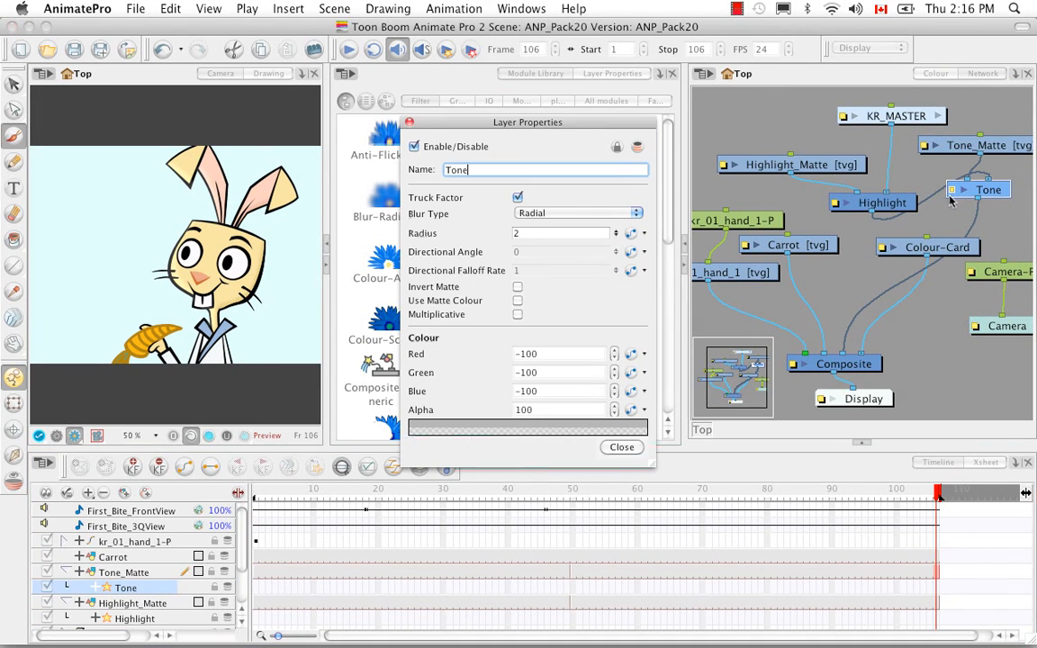
click(517, 287)
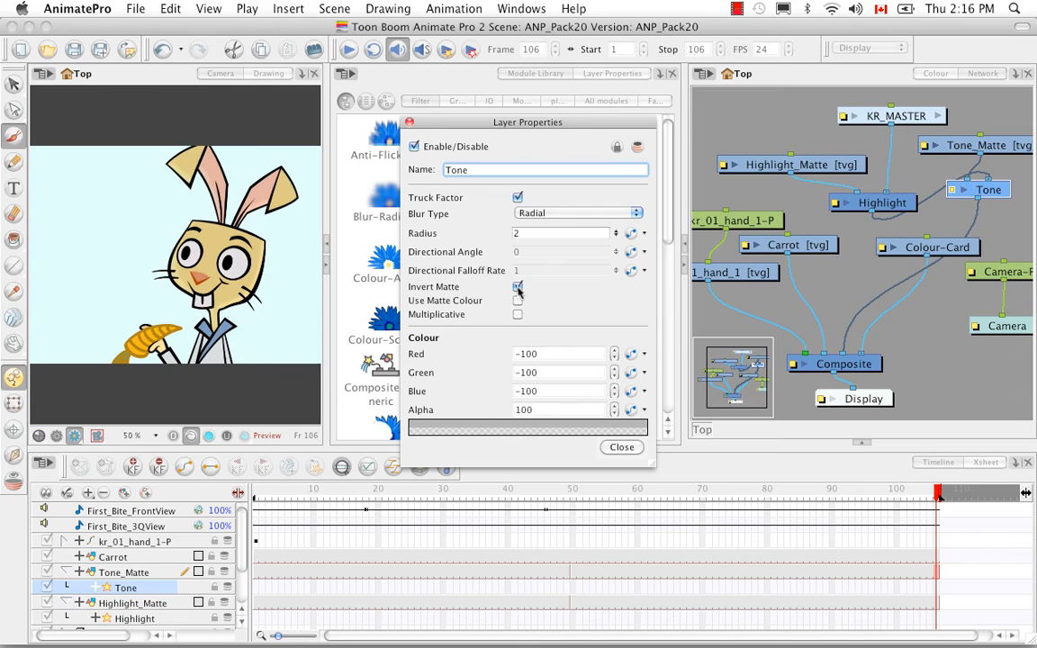
click(518, 287)
click(518, 301)
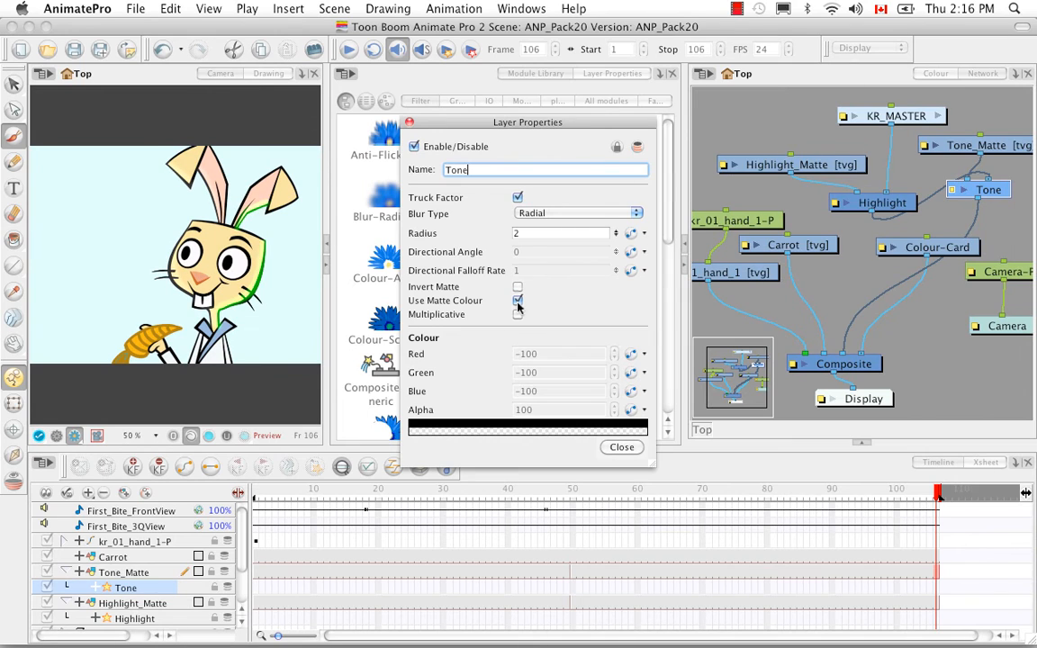
click(517, 301)
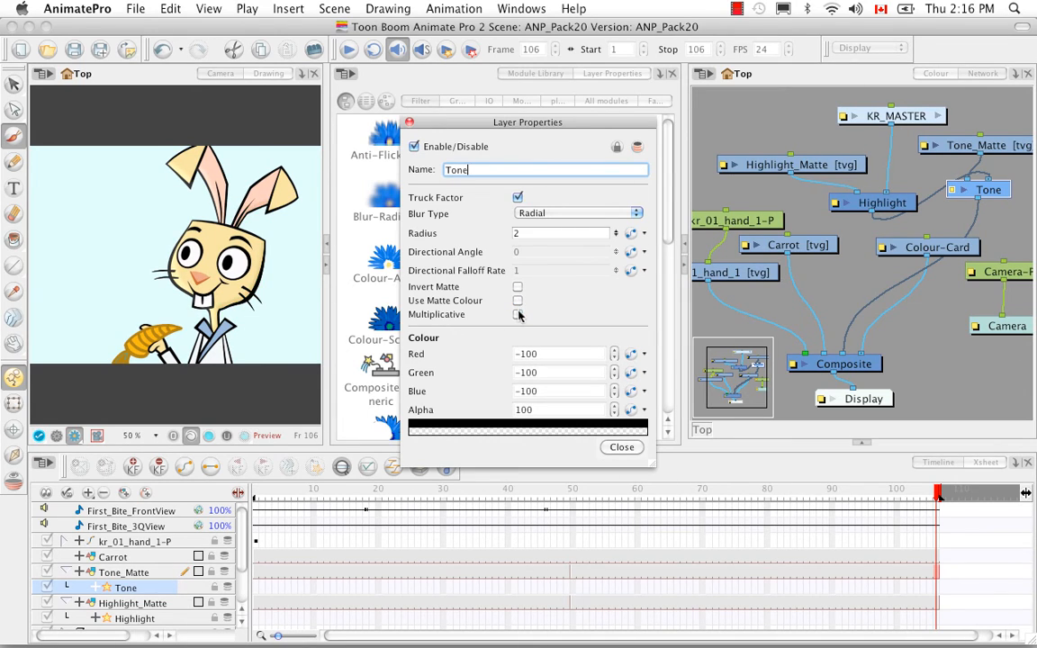
Try the Tone effect's Multiplicative option and raise its blur radius to 2.4.
click(517, 314)
drag(616, 232, 619, 204)
click(410, 123)
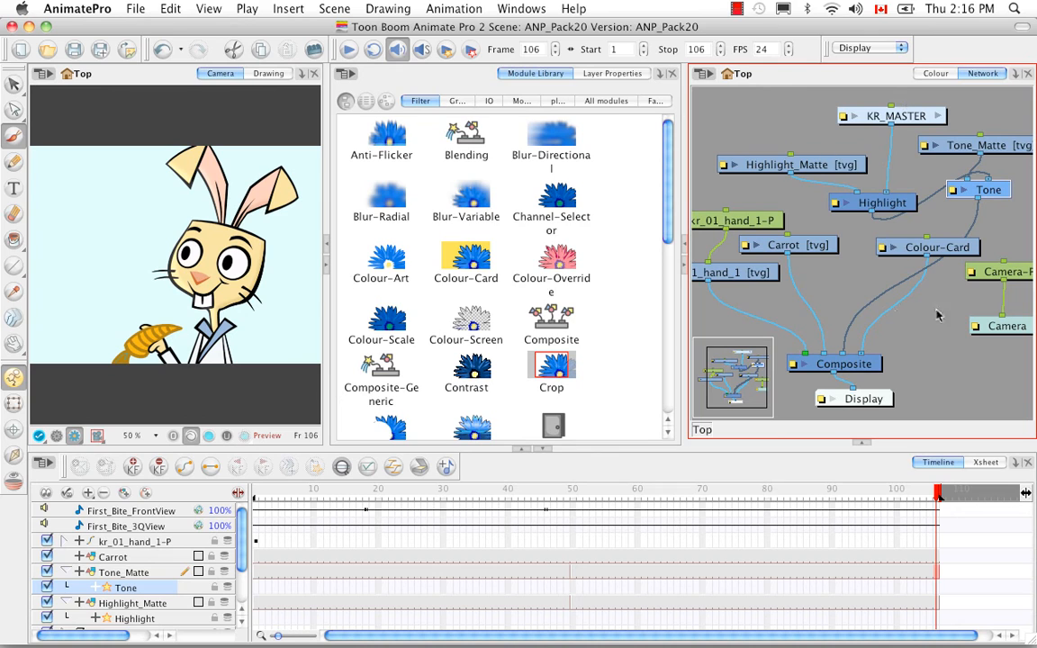
Enlarge the Network view and arrange Tone above Composite, Tone_Matte to its left, and the KR_MASTER highlight group and Colour-Card to its right.
key(grave)
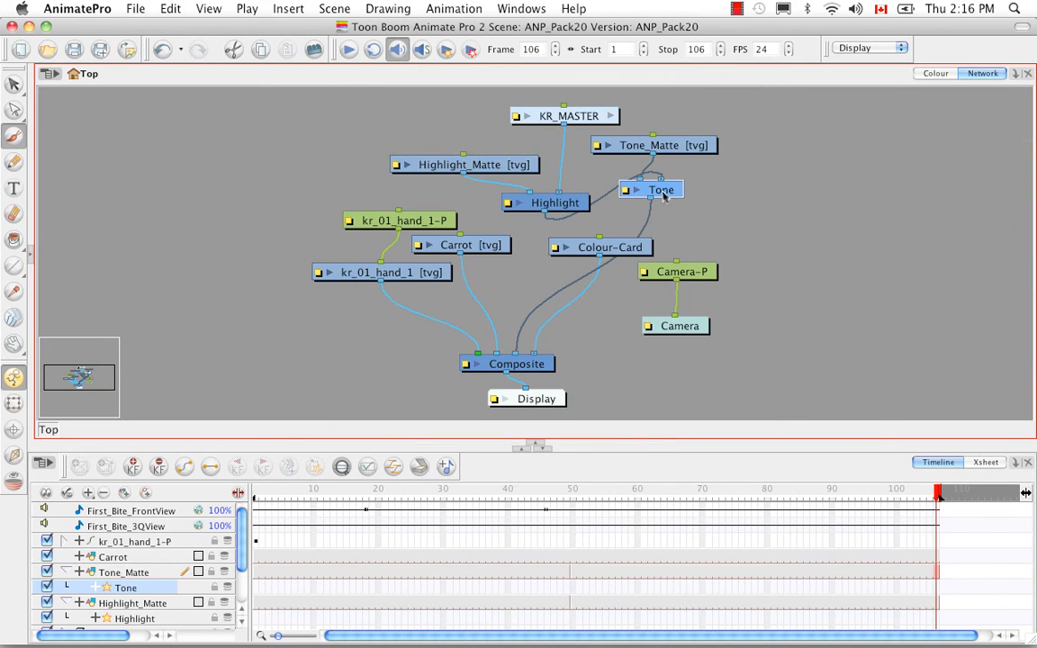
drag(668, 193, 539, 296)
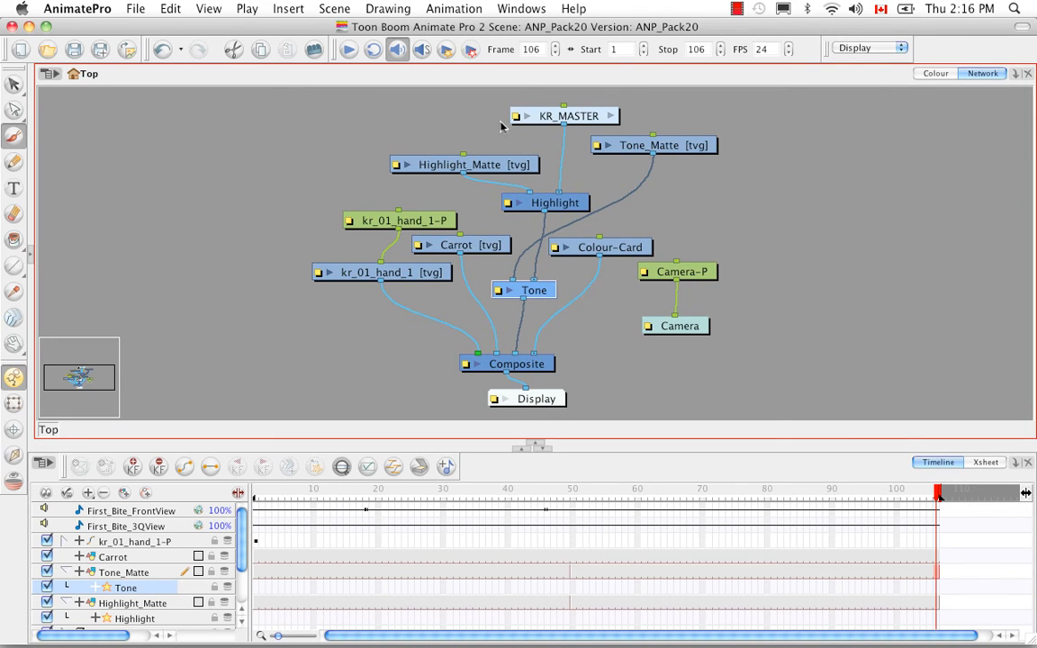
drag(360, 90, 531, 202)
drag(582, 111, 897, 133)
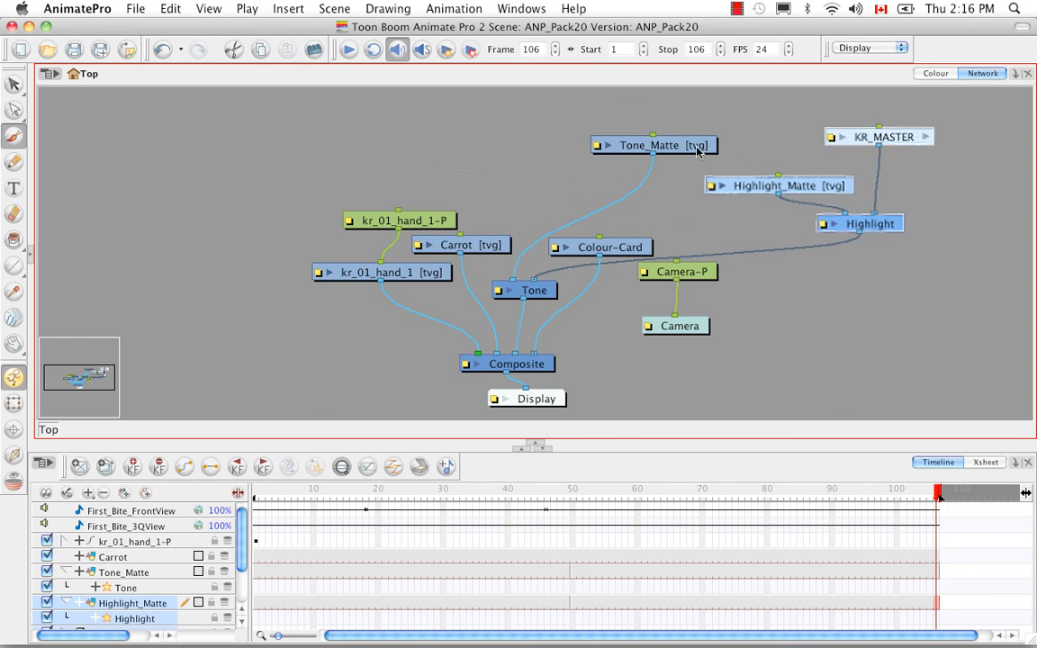
drag(697, 147, 506, 121)
drag(754, 100, 767, 201)
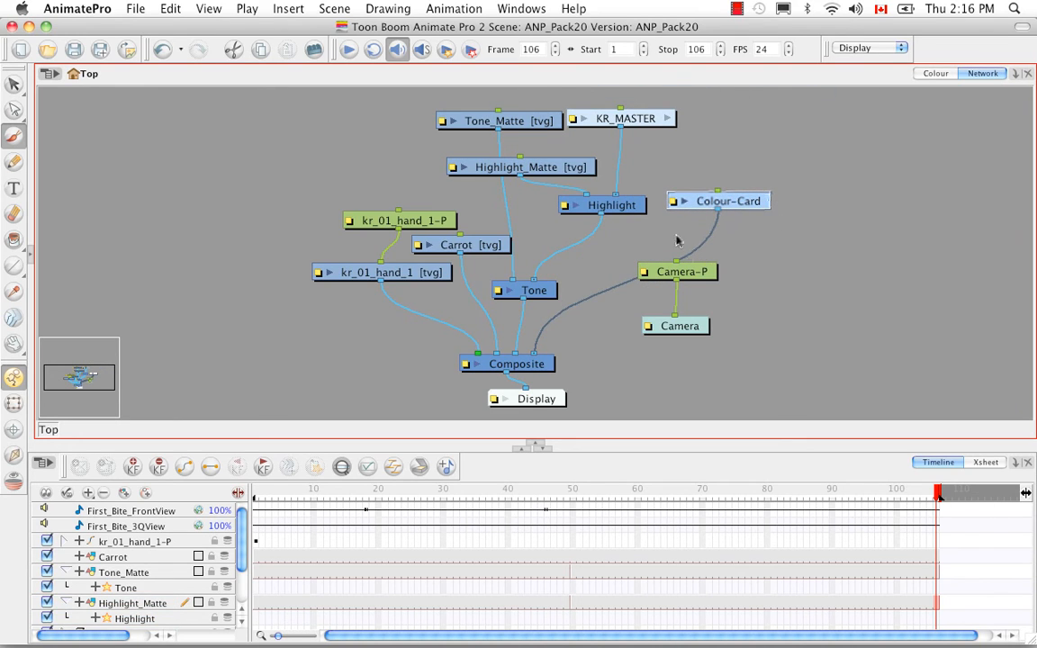
drag(490, 121, 396, 128)
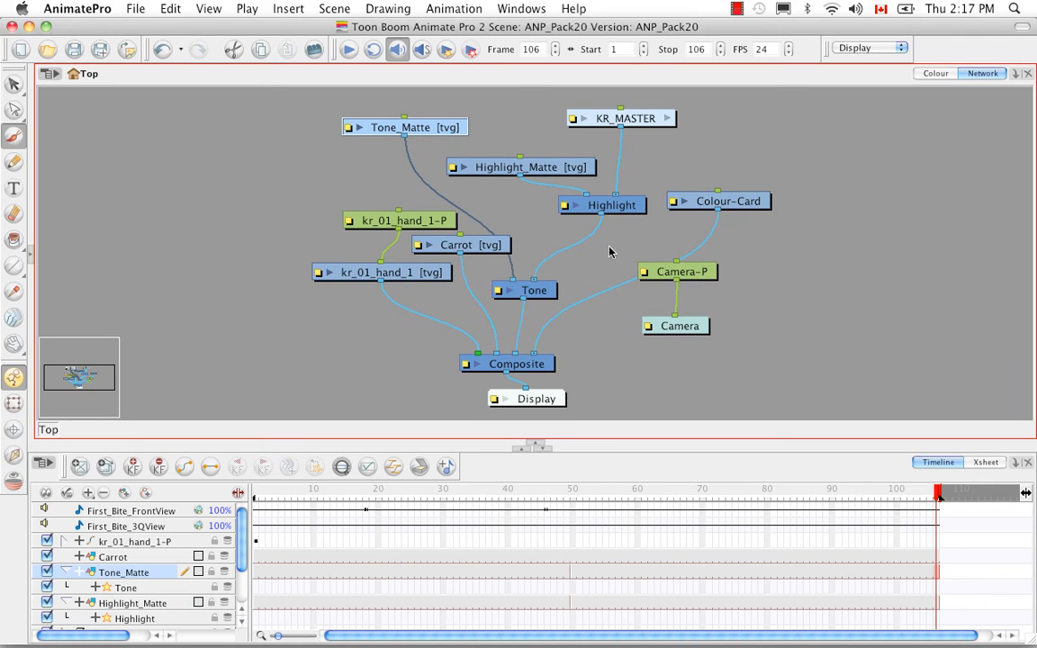
Rewire the effects in parallel: connect Highlight directly to Composite and KR_MASTER to Tone's image input, and restore the normal view layout.
mouse_move(621, 129)
mouse_down()
mouse_move(687, 169)
mouse_move(619, 149)
mouse_up()
drag(534, 281, 508, 353)
drag(541, 289, 558, 229)
drag(620, 132, 551, 231)
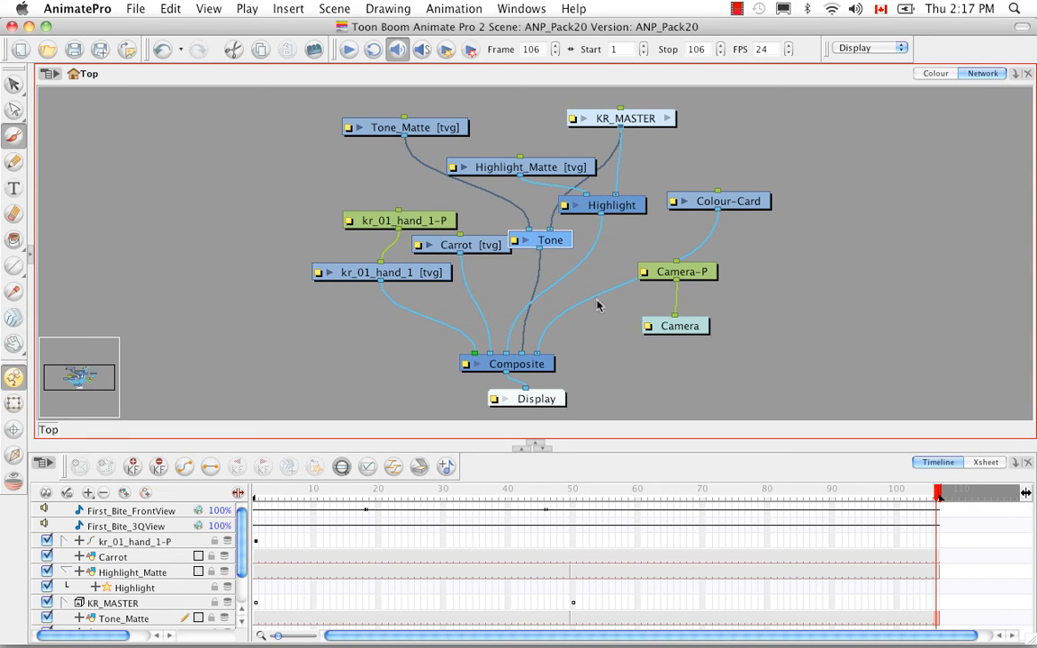
key(grave)
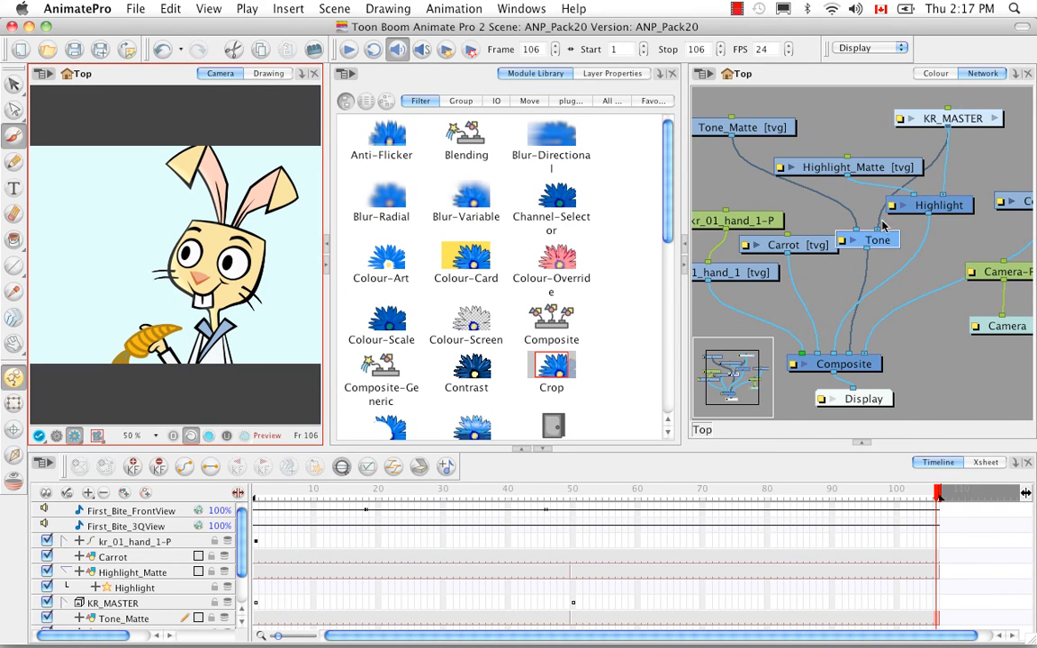
Swap the Highlight and Tone connections on Composite so that Tone is placed ahead of Highlight in the layer order.
click(835, 358)
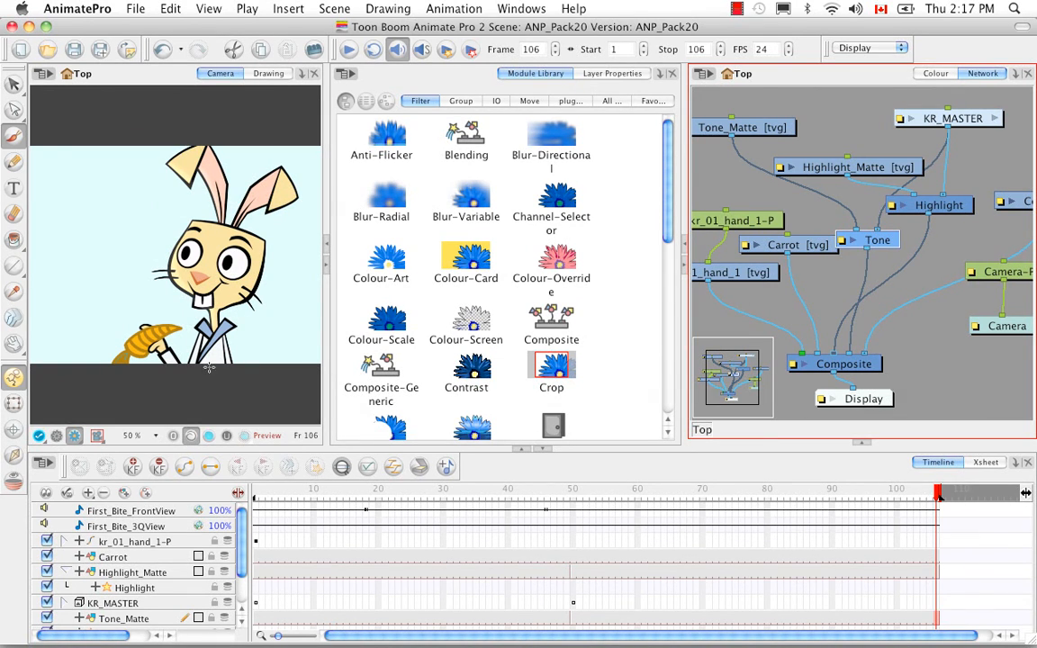
click(845, 358)
drag(845, 354, 853, 357)
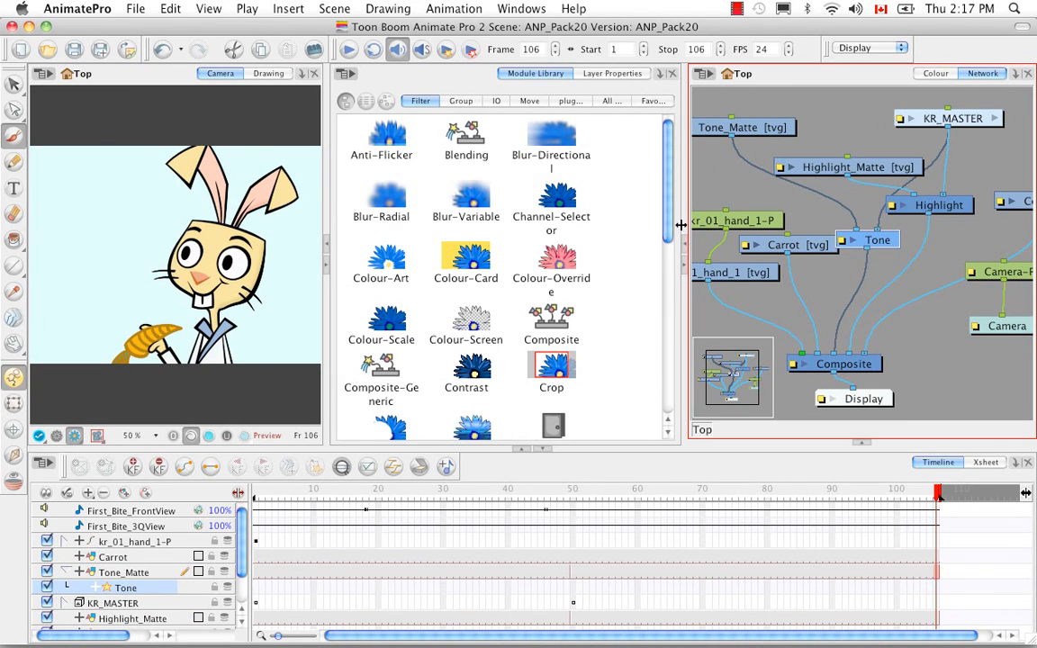
Turn on Use Matte Colour in the Tone effect's properties.
click(841, 241)
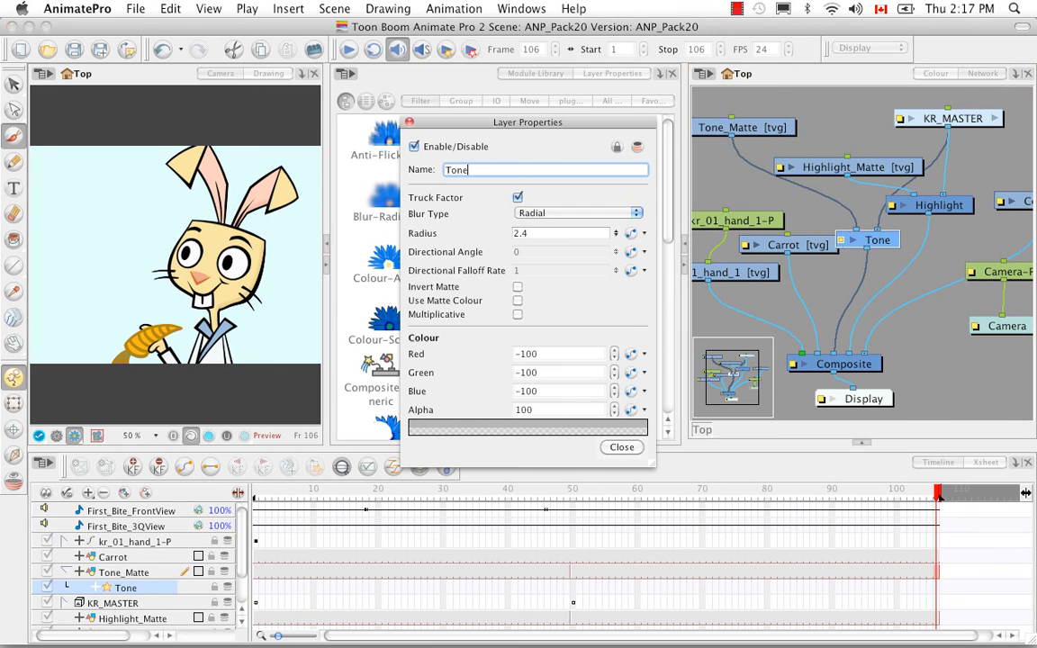
click(517, 300)
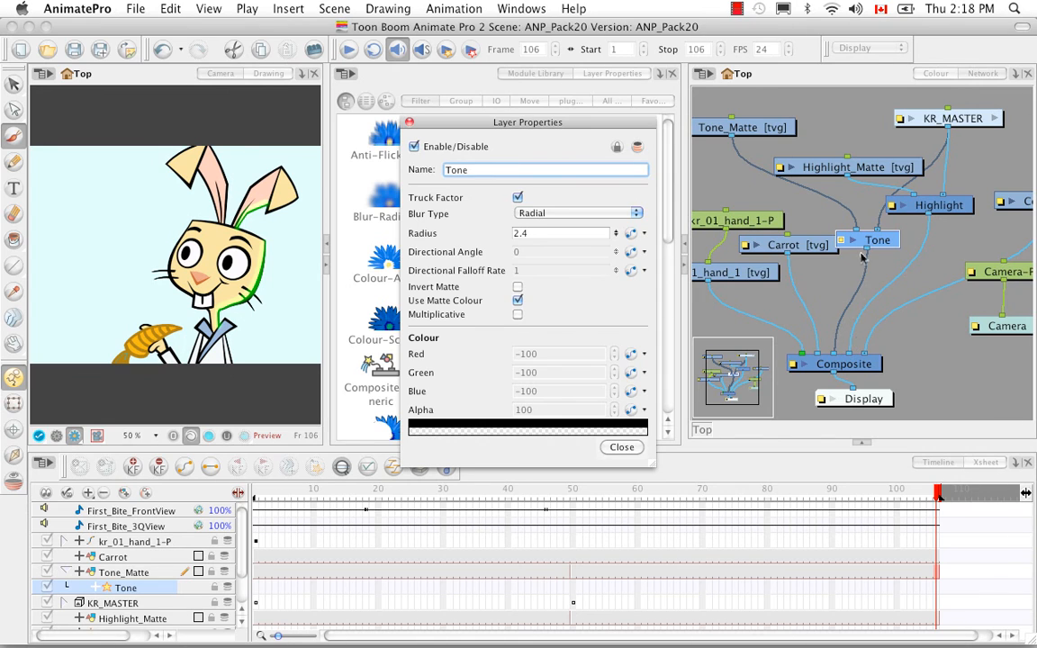
click(409, 123)
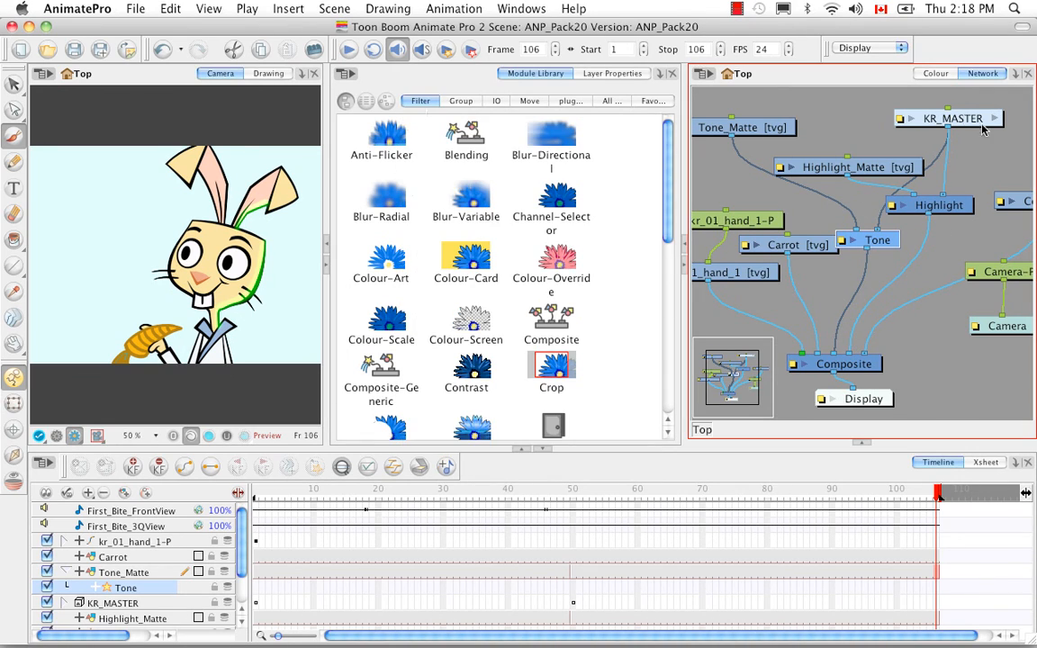
Disconnect KR_MASTER from Tone and Highlight from Composite, and wire Highlight's output back into Tone's image input.
drag(878, 229, 883, 198)
drag(849, 354, 887, 270)
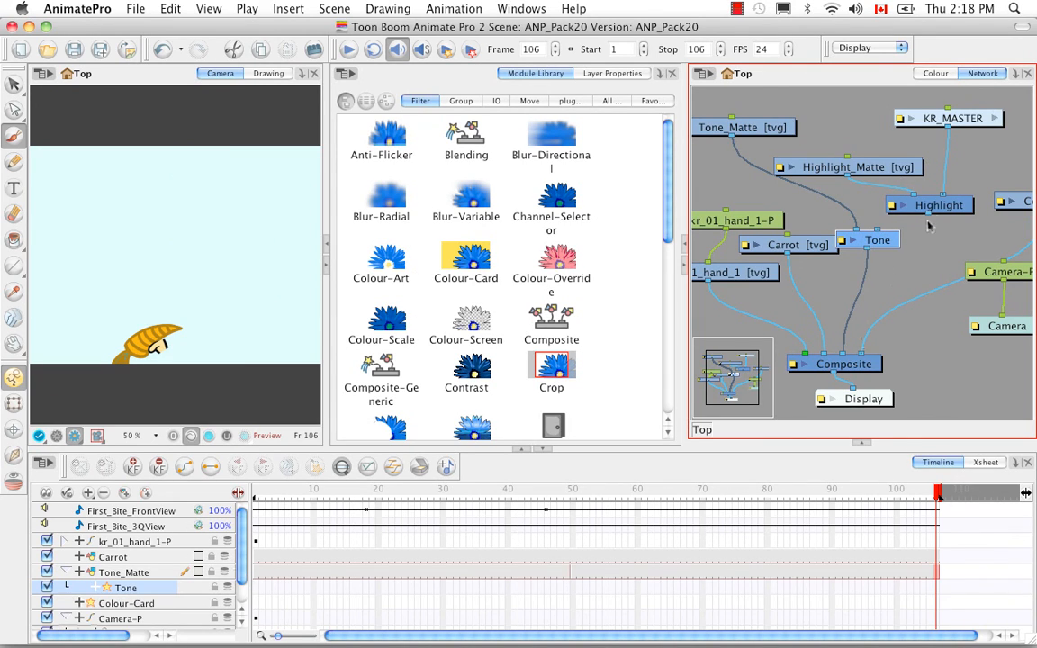
drag(928, 214, 877, 233)
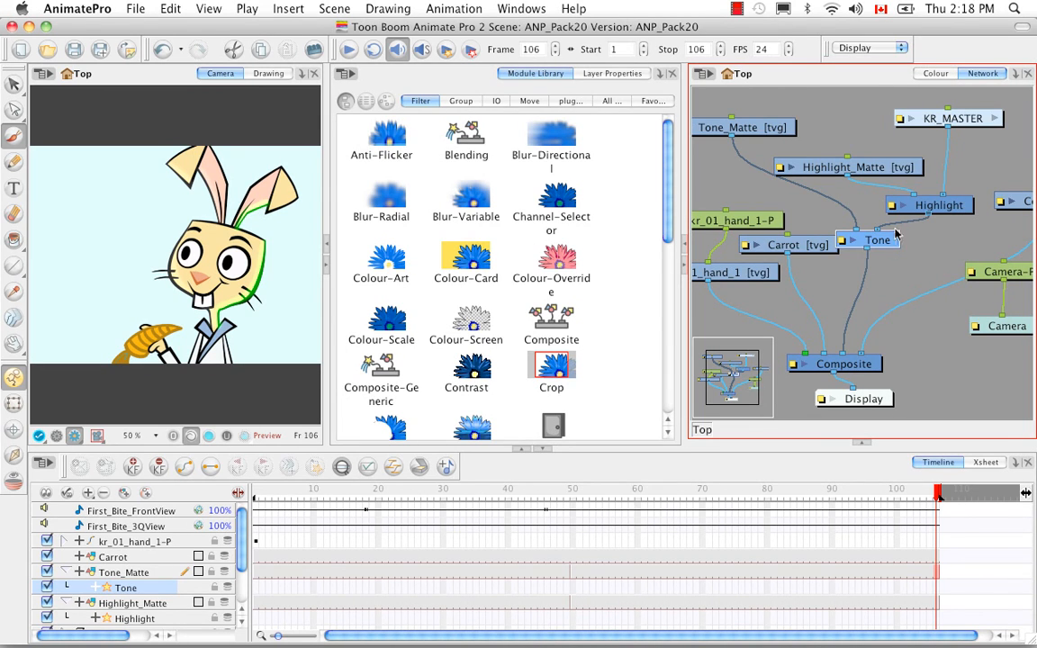
Turn off Use Matte Colour and turn on Multiplicative in the Tone effect's properties.
double_click(851, 241)
click(517, 299)
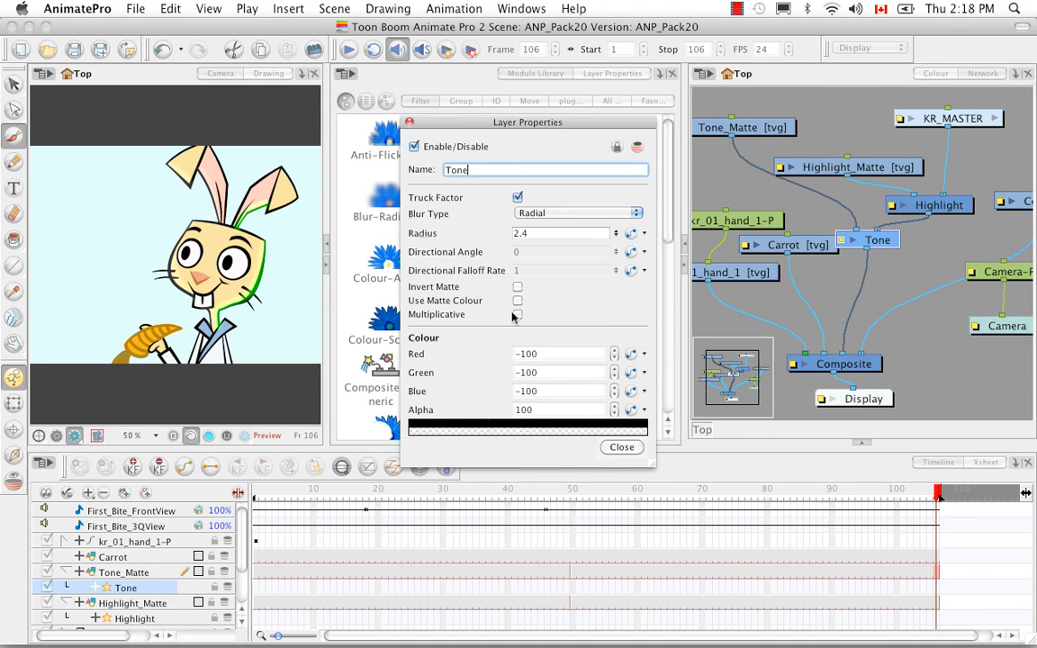
click(517, 314)
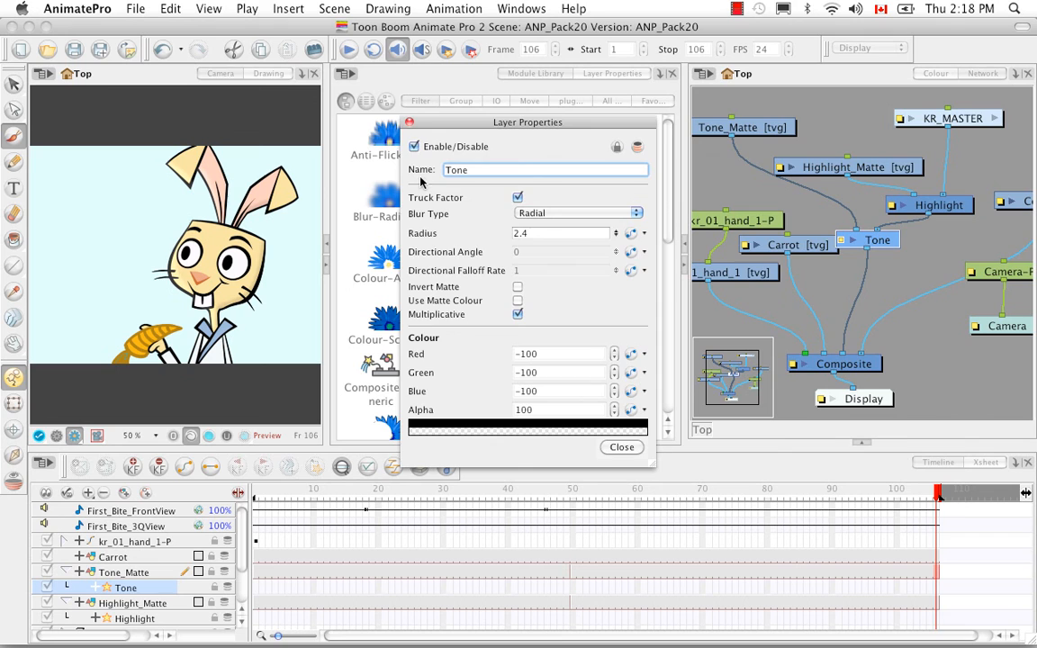
click(410, 122)
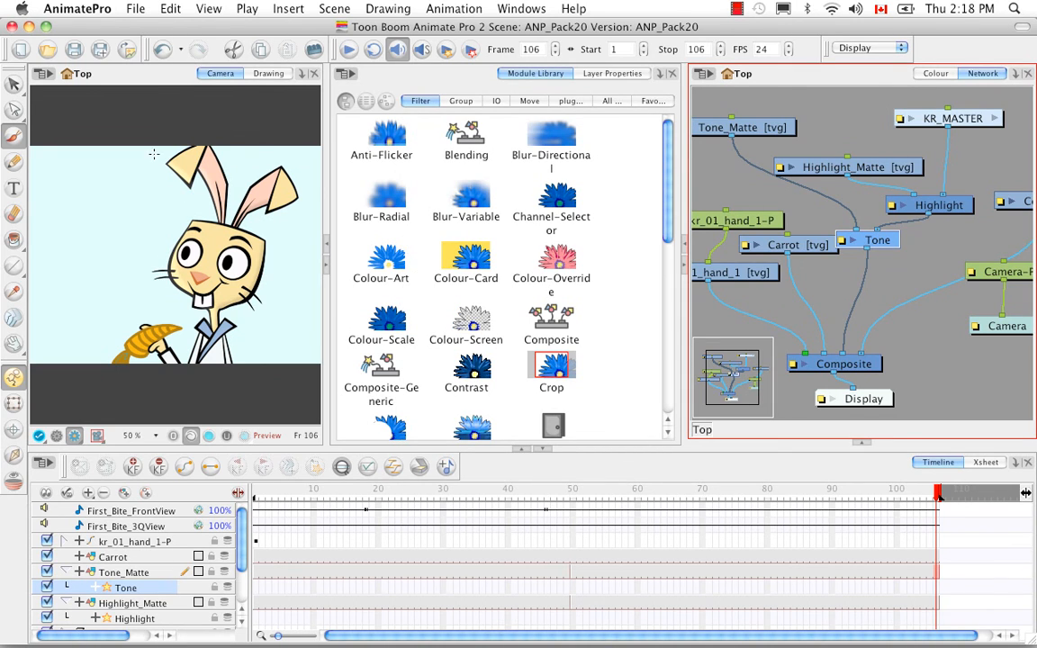